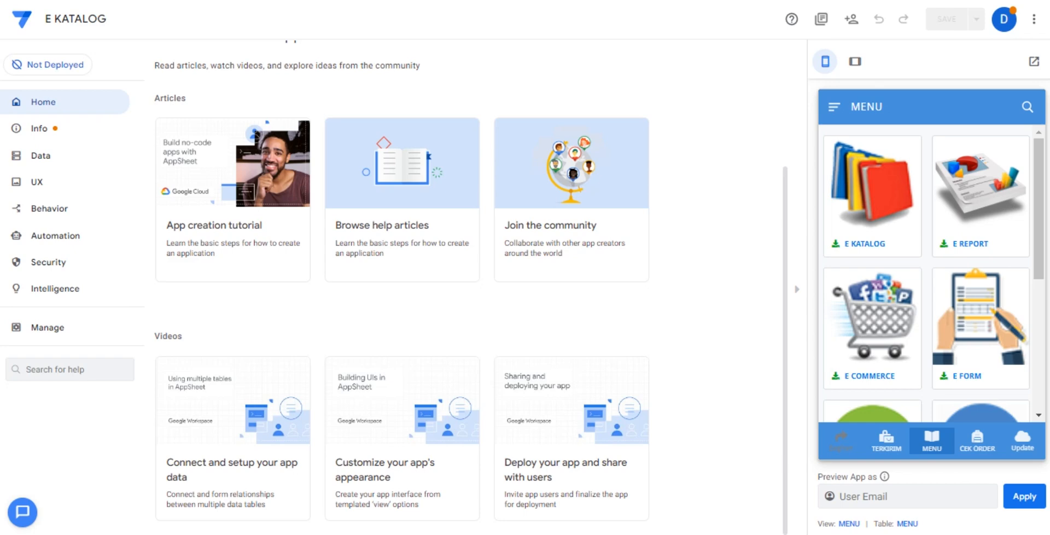
Look over the MENU gallery in the app preview and open the UX views settings.
scroll(872, 337, down, 3)
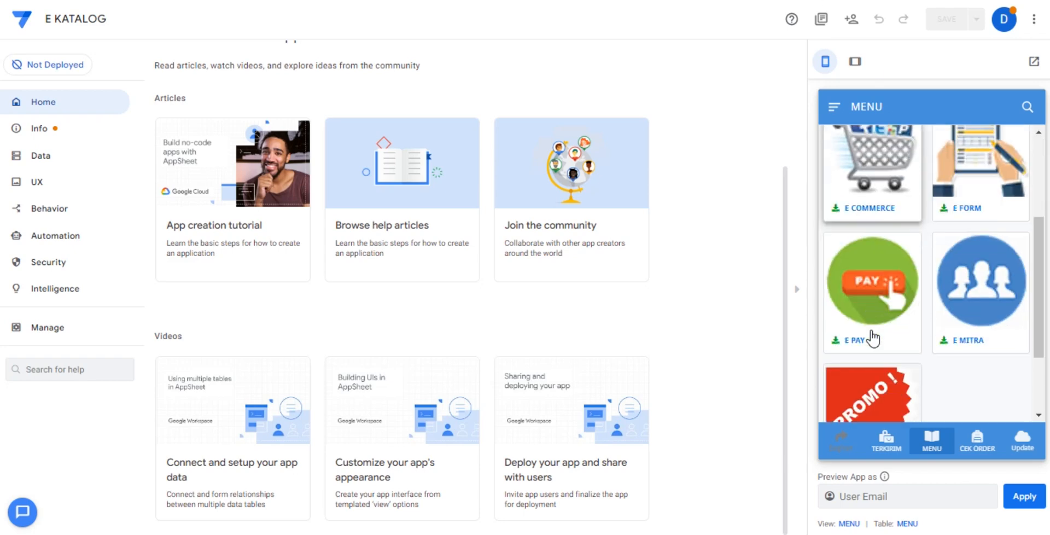
scroll(872, 338, up, 3)
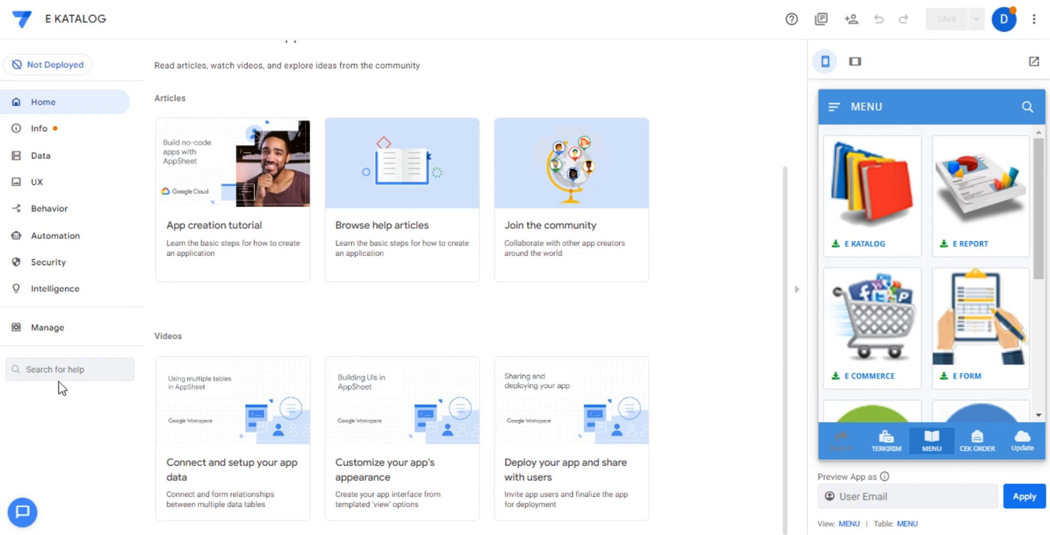
click(82, 185)
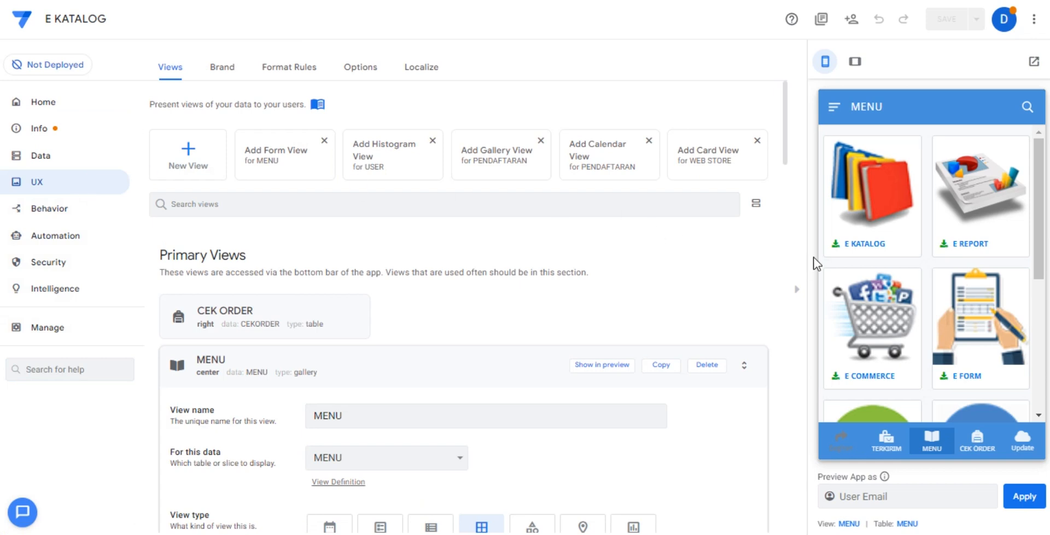
In the preview's E KATALOG, inspect the first LED TV's details from all types and brands, and return to MENU.
click(900, 211)
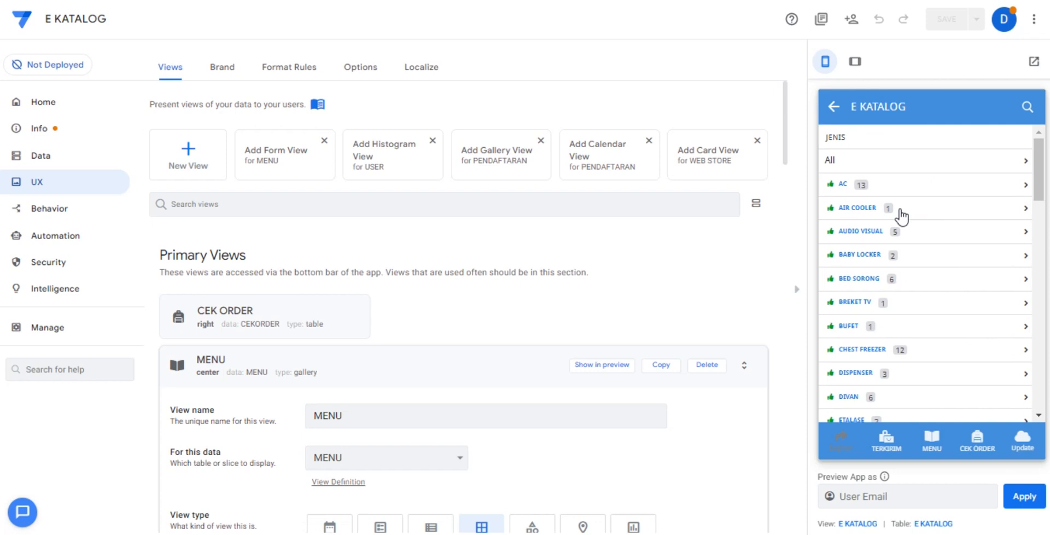
click(902, 167)
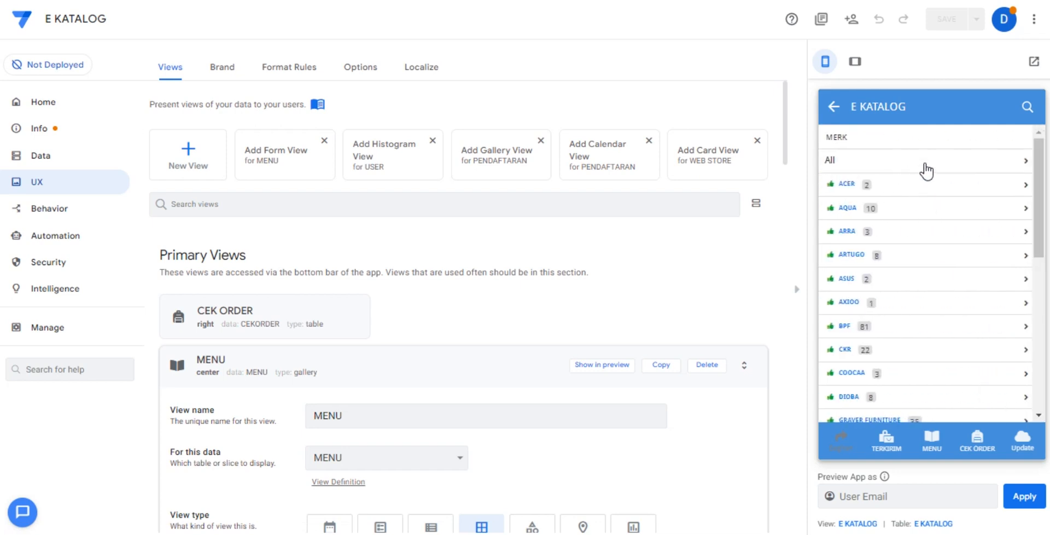
click(925, 164)
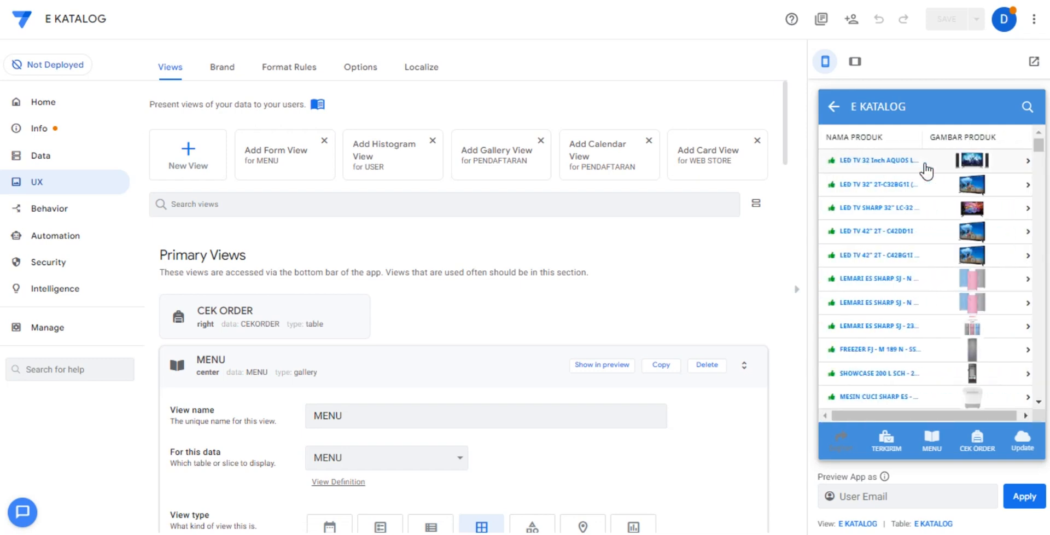
click(925, 164)
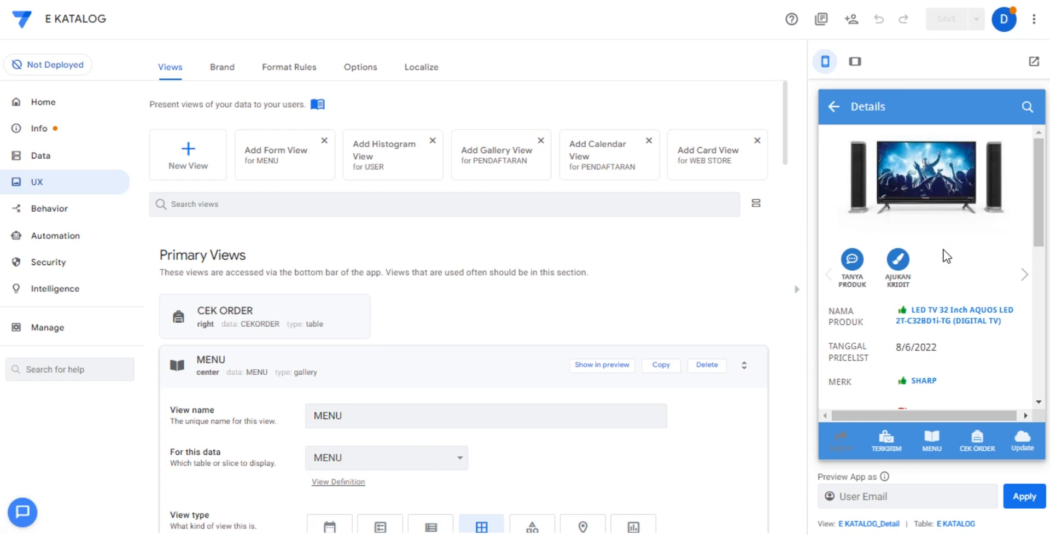
scroll(943, 250, down, 10)
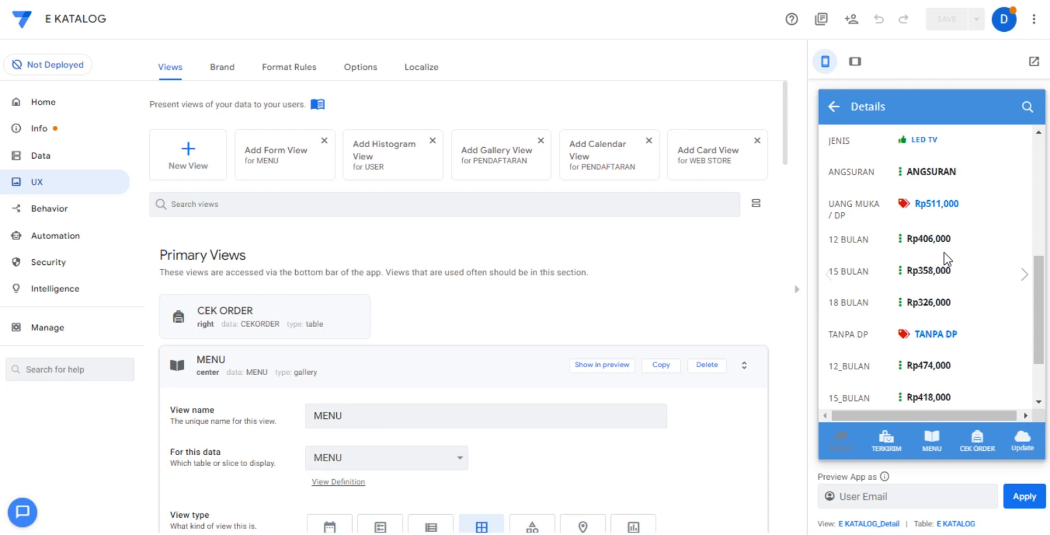
click(931, 438)
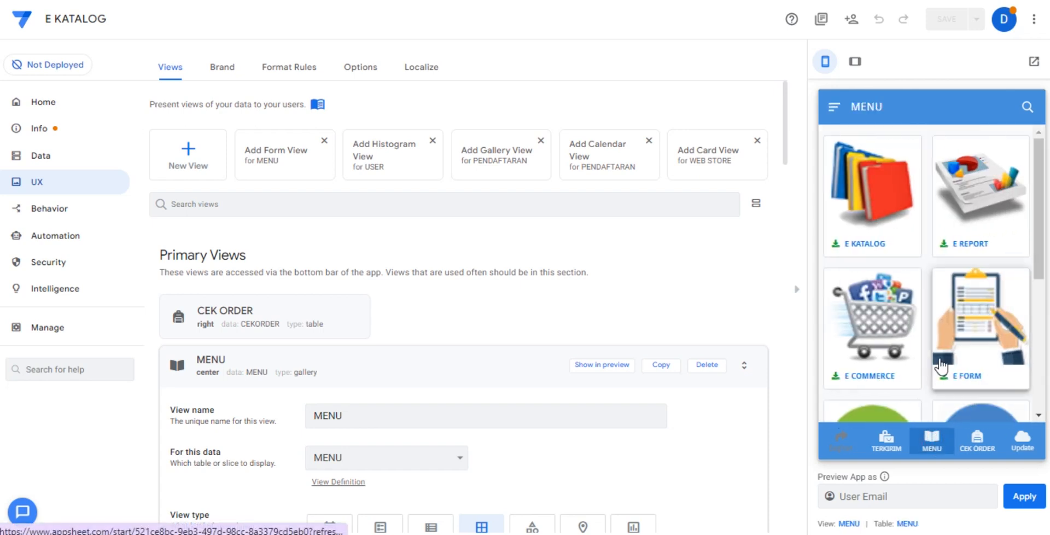
Open the bracket product's details in E KATALOG under type BREKET TV with all brands, and view its picture.
click(893, 223)
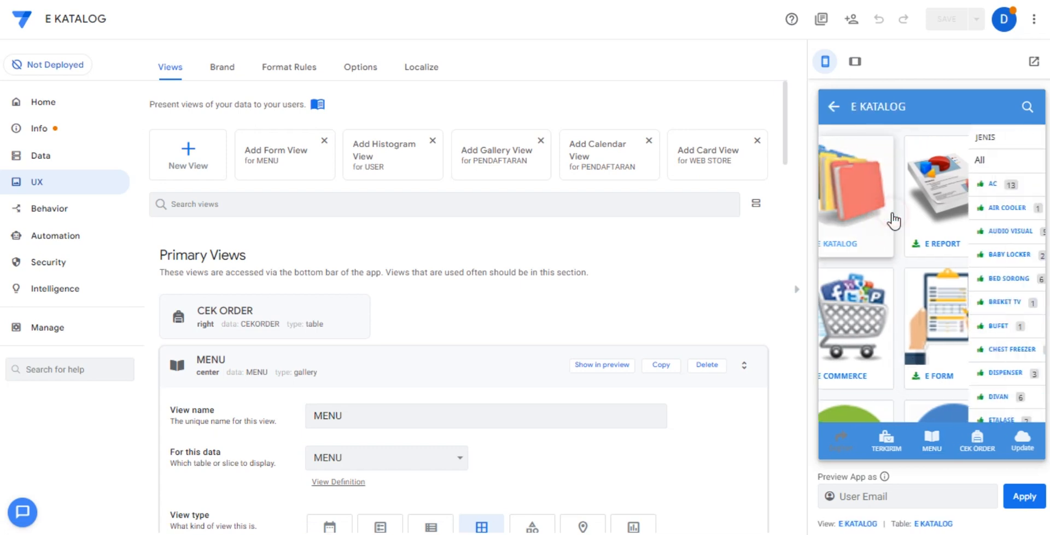
click(914, 303)
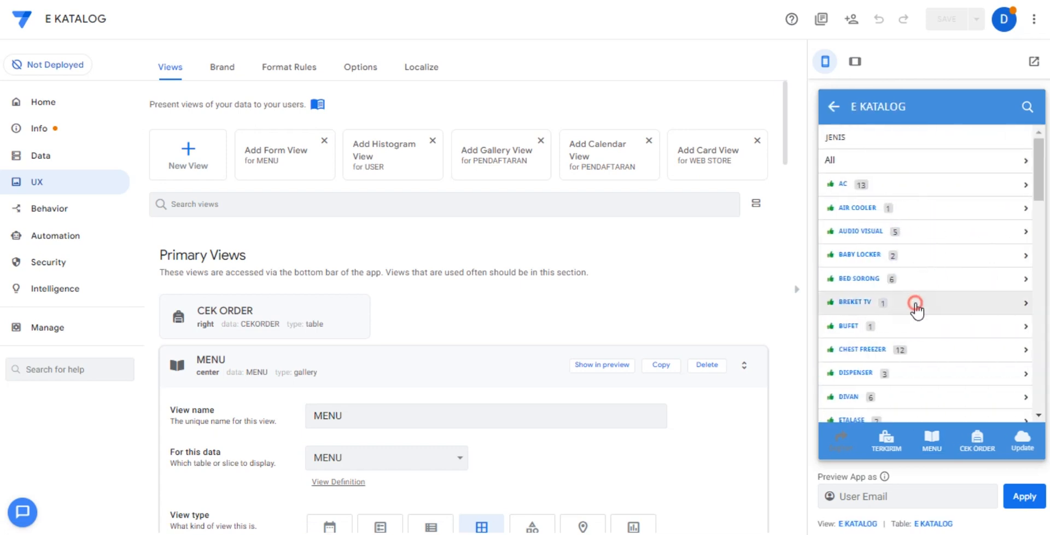
click(897, 169)
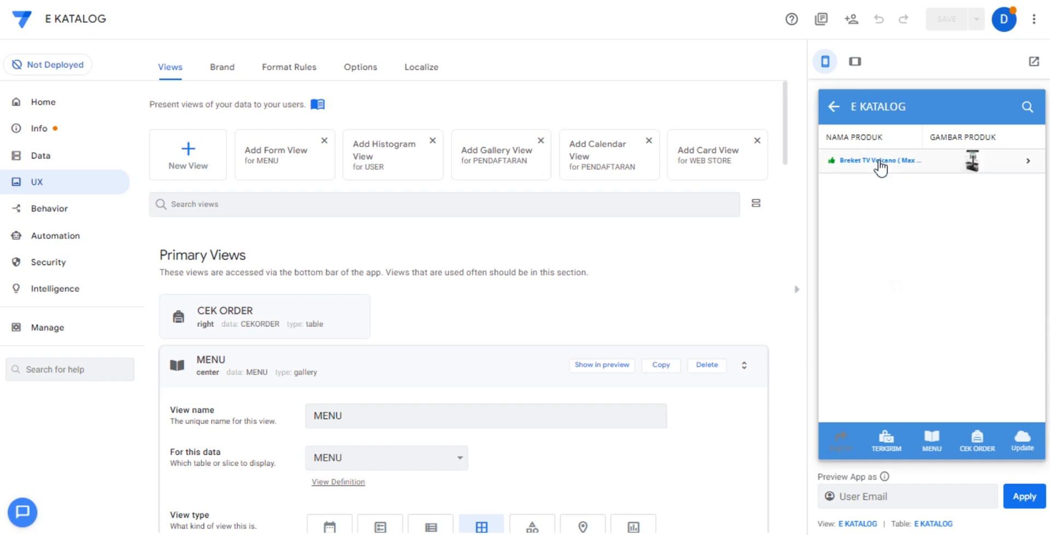
click(878, 161)
click(886, 188)
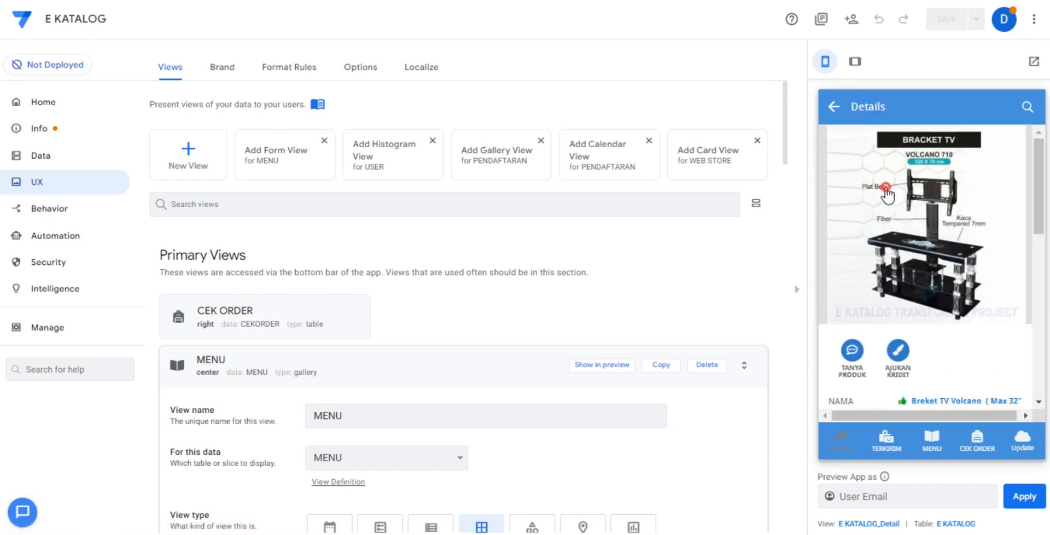
click(834, 104)
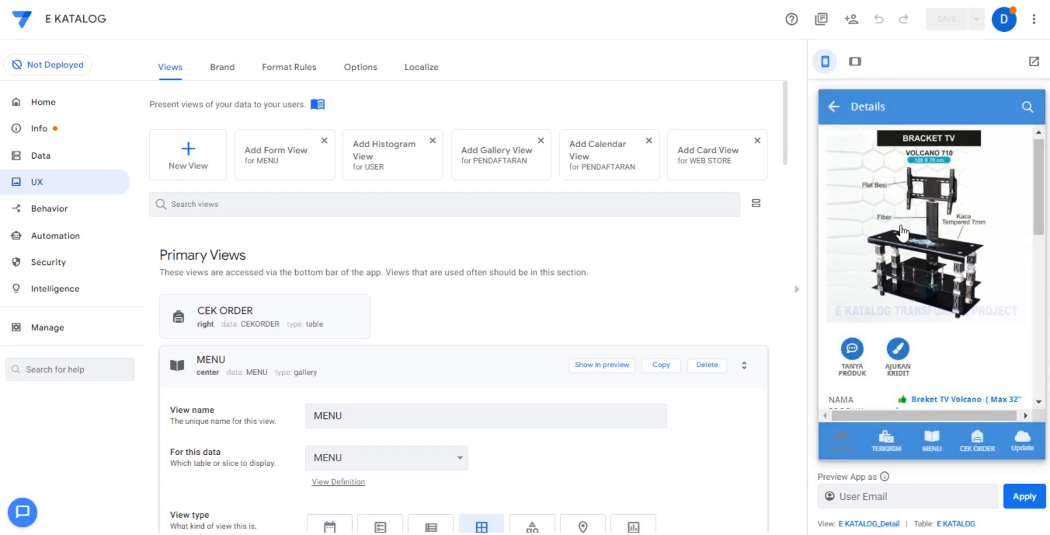
Examine the TV bracket's product data and installment prices with and without down payment, and return to MENU.
scroll(903, 233, down, 3)
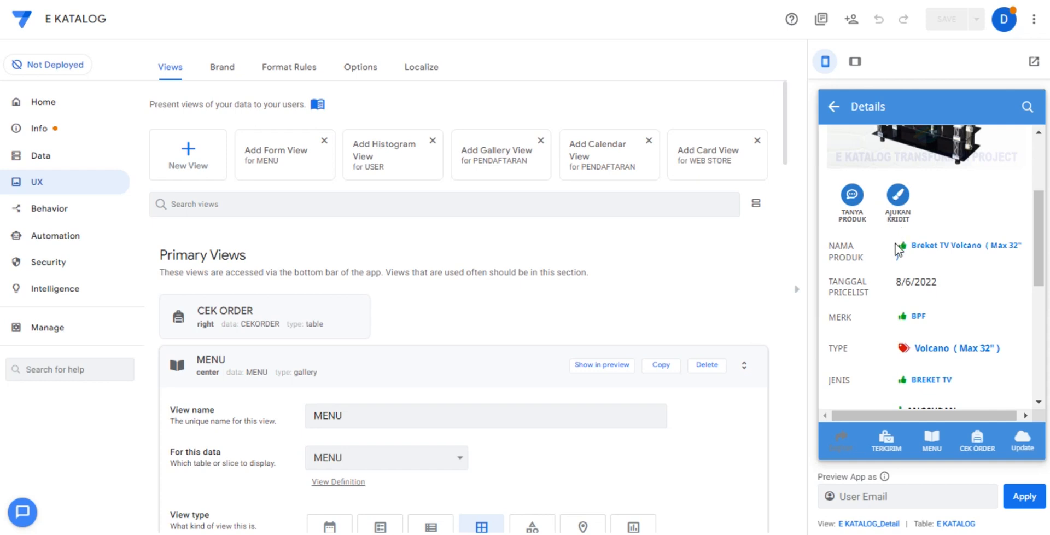
scroll(895, 244, down, 2)
scroll(887, 269, down, 4)
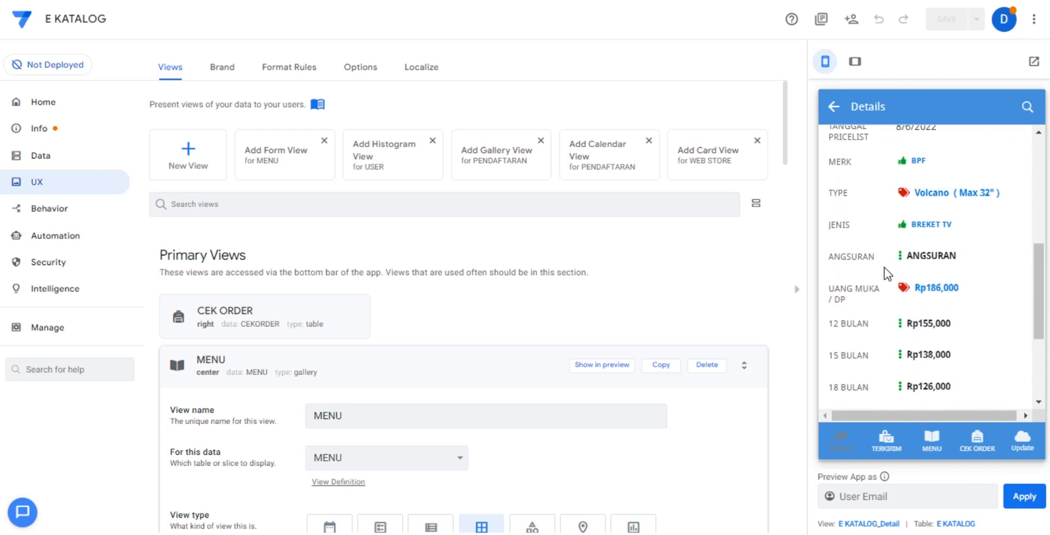
scroll(883, 274, down, 2)
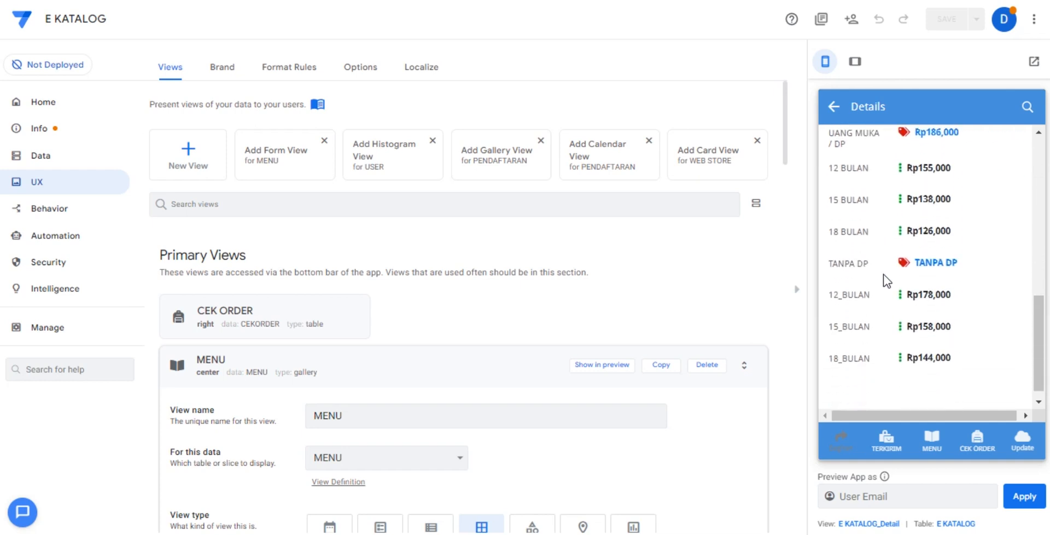
click(932, 440)
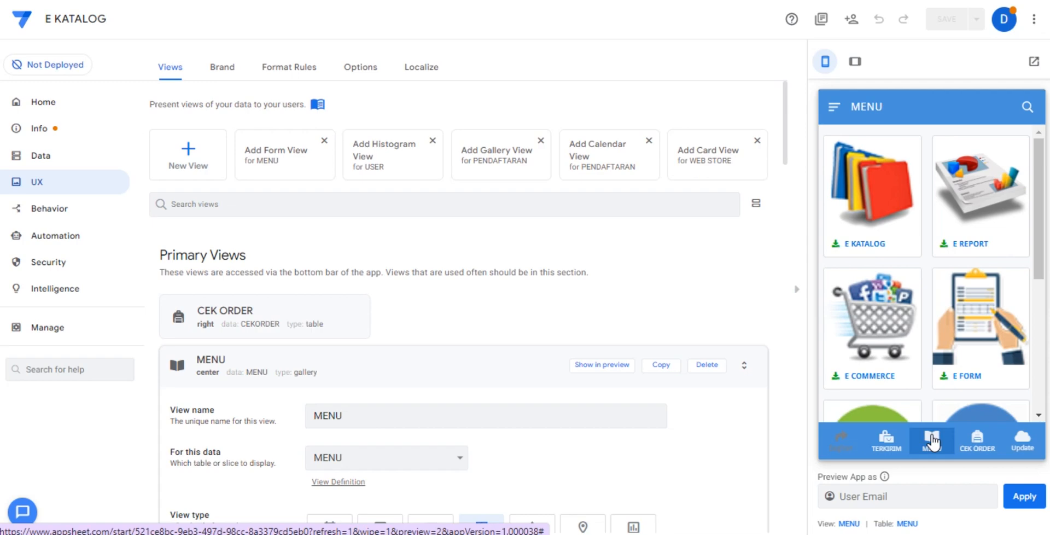
Open E REPORT in the preview, check its MAP ORDER view and go back to the report list.
click(999, 227)
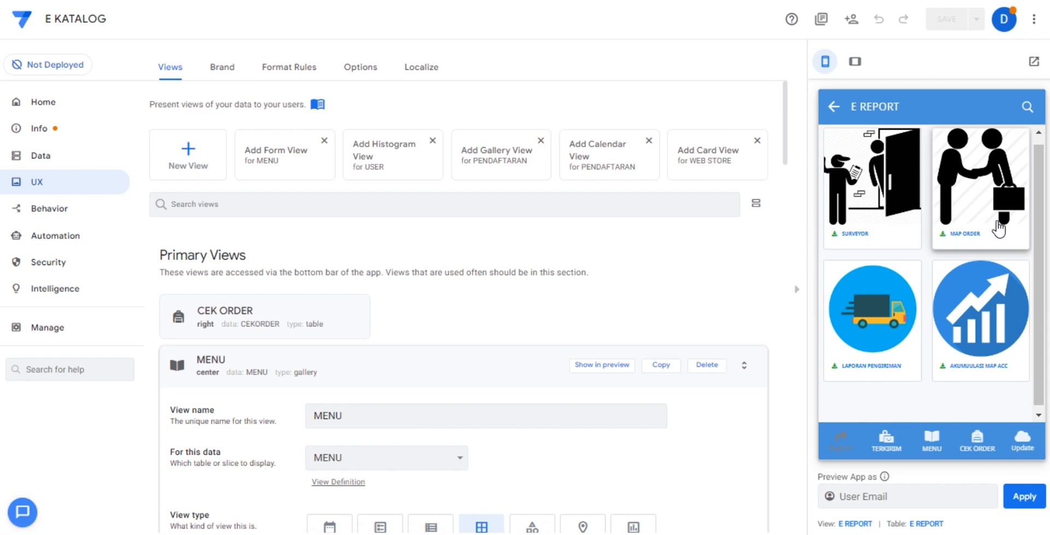
click(999, 228)
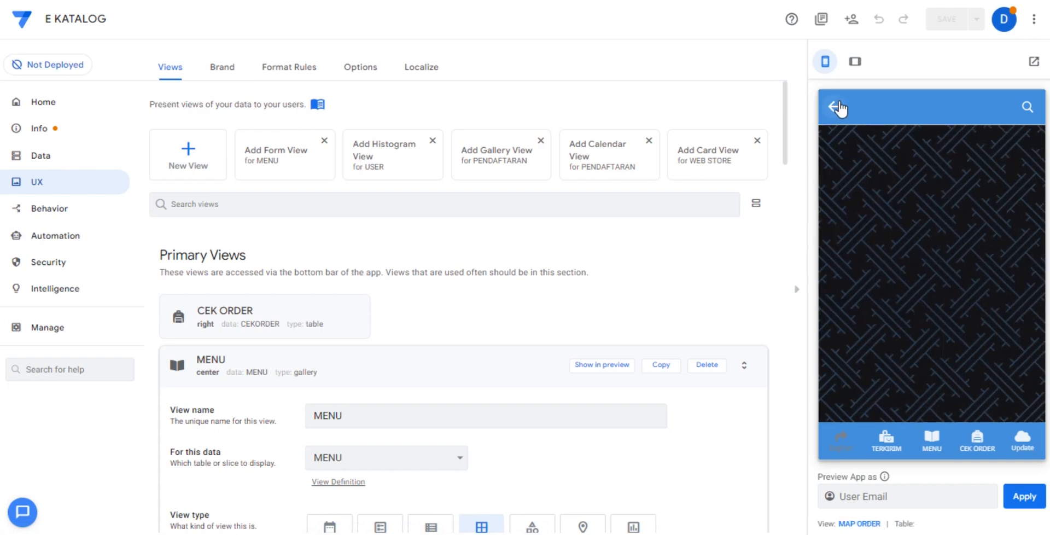
click(835, 107)
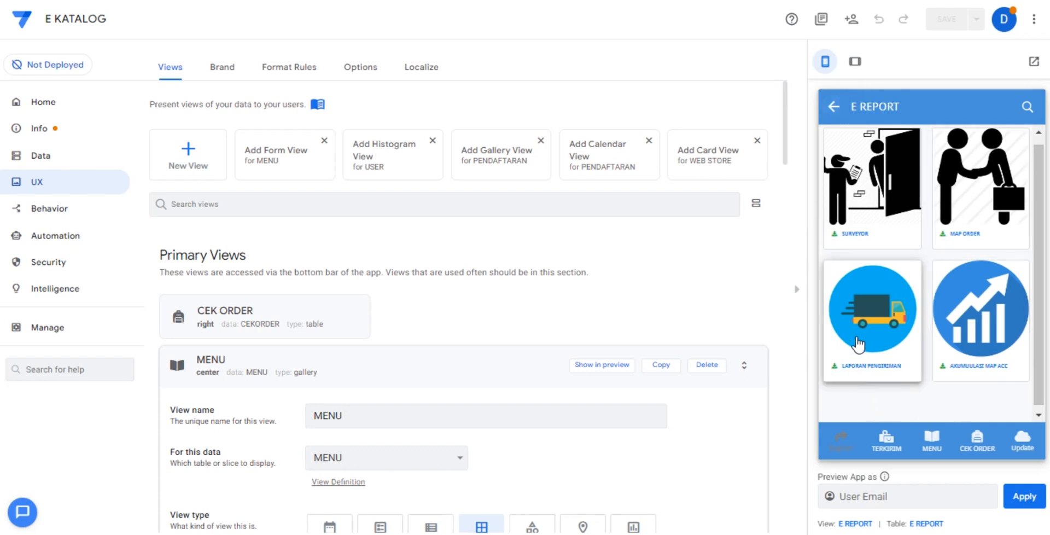
View the LAPORAN PENGIRIMAN records for month 06 across all supervisors, and return to MENU.
click(865, 329)
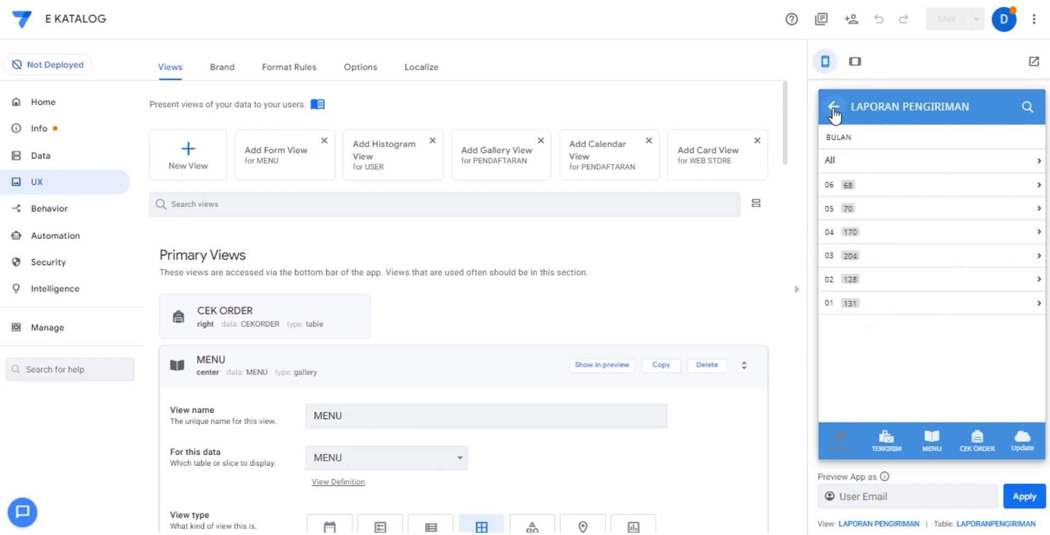
click(858, 183)
click(860, 164)
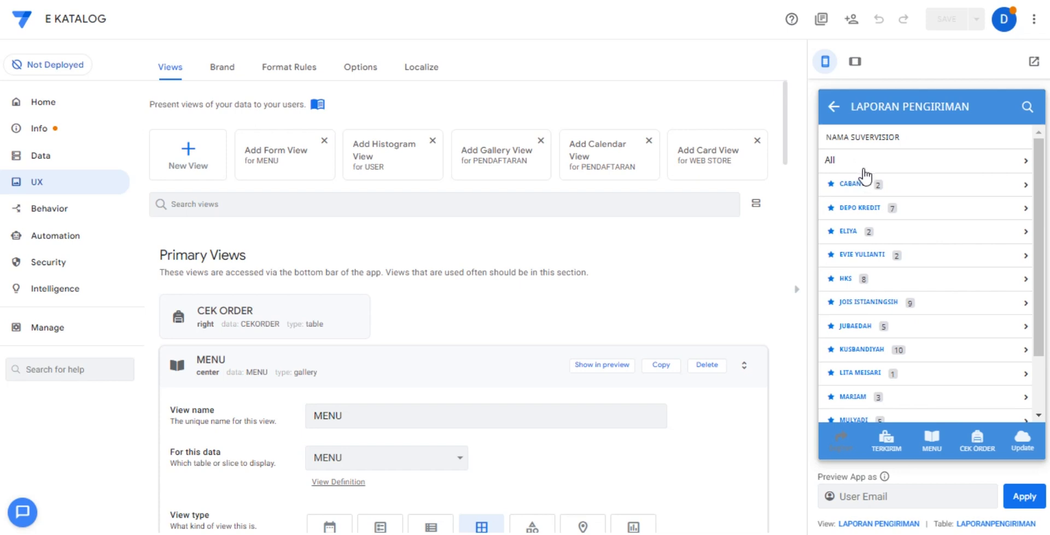
click(863, 169)
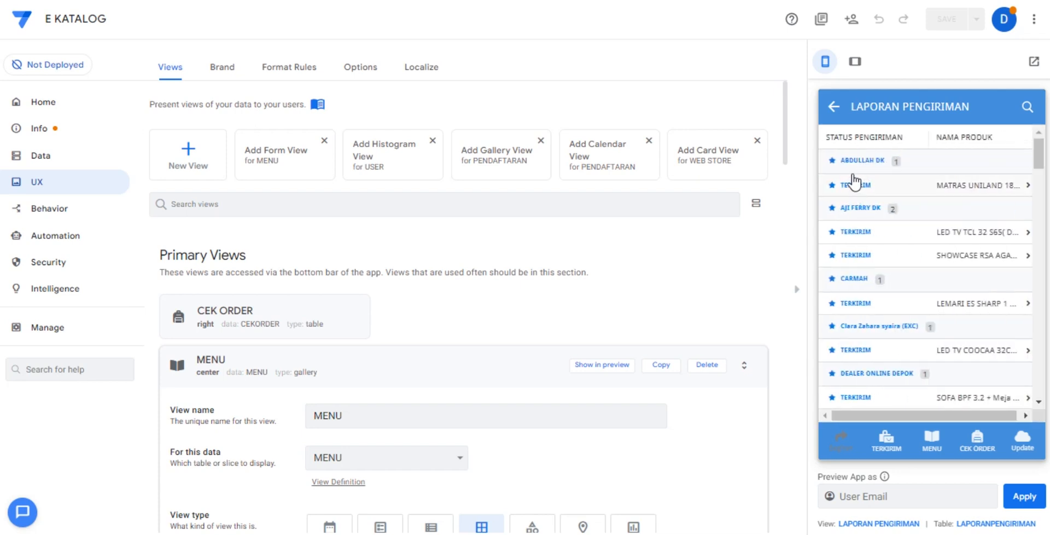
click(835, 106)
click(931, 439)
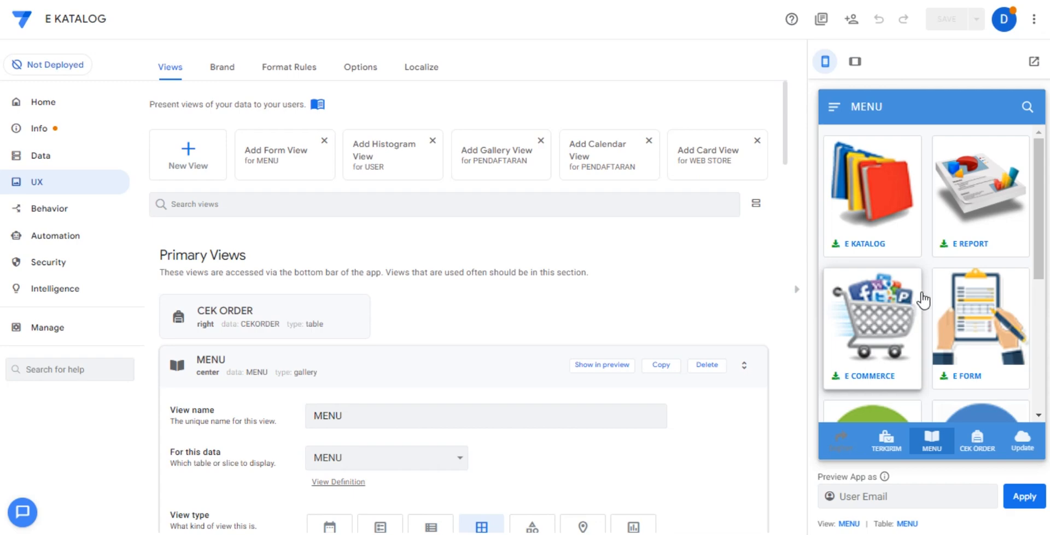
Open E FORM in the preview, choose a salesperson under SALES / PRAM / MITRA and continue to the Data Pemohon page.
click(947, 301)
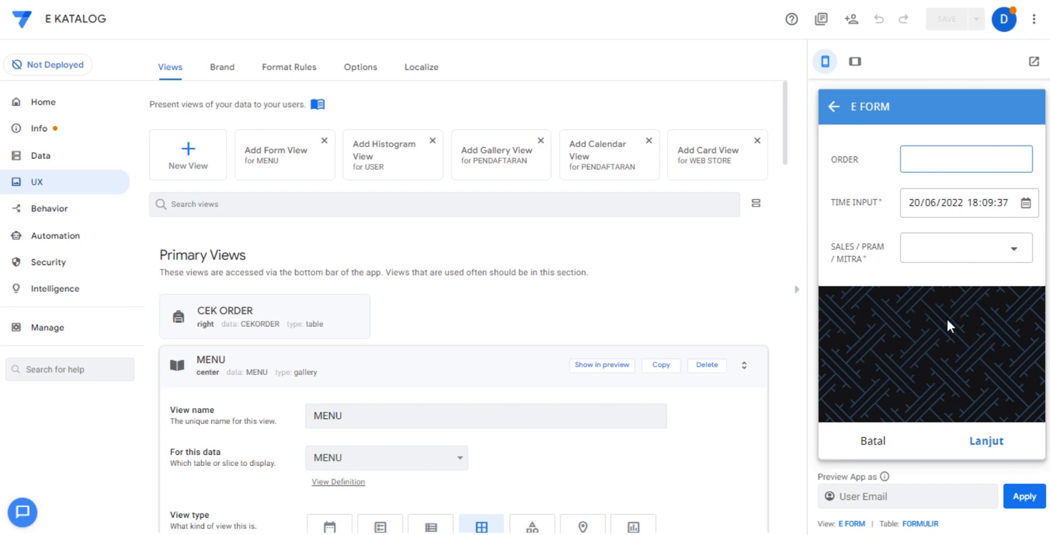
click(947, 320)
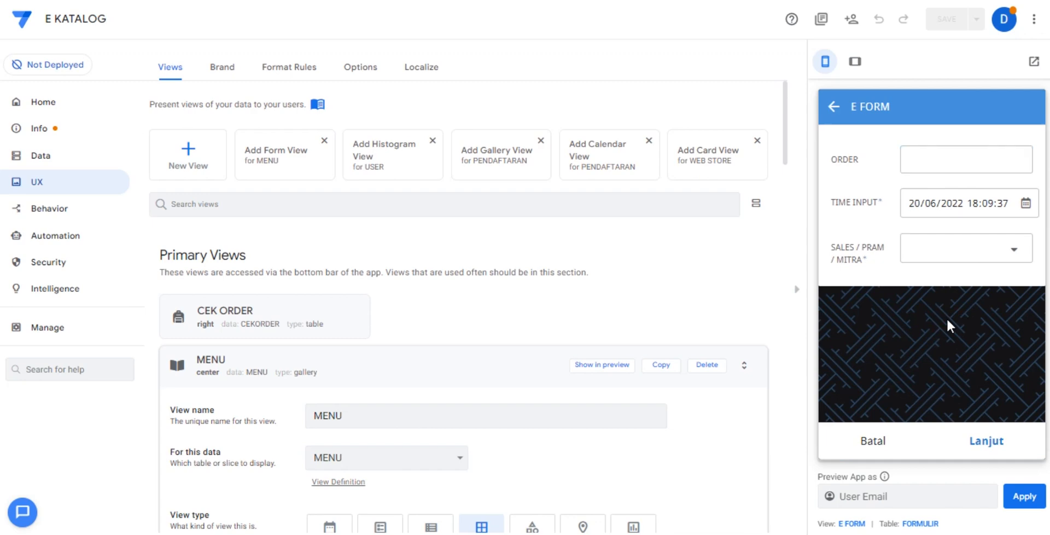
click(956, 253)
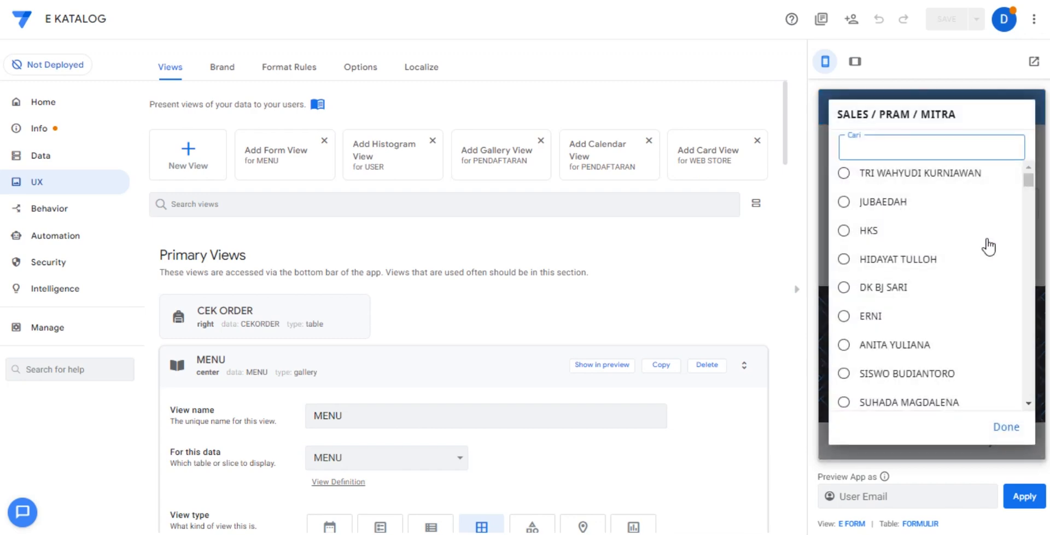
click(942, 264)
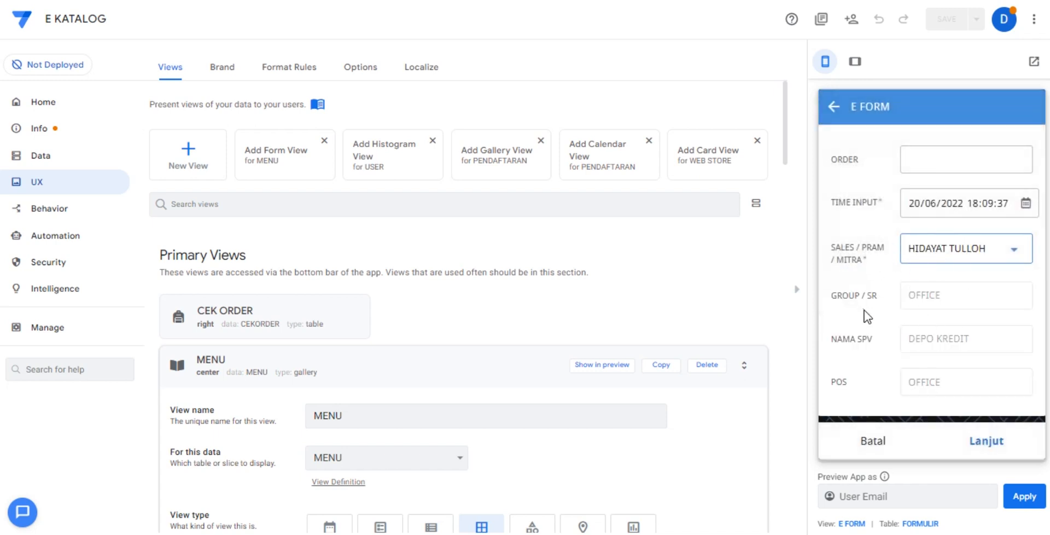
click(973, 442)
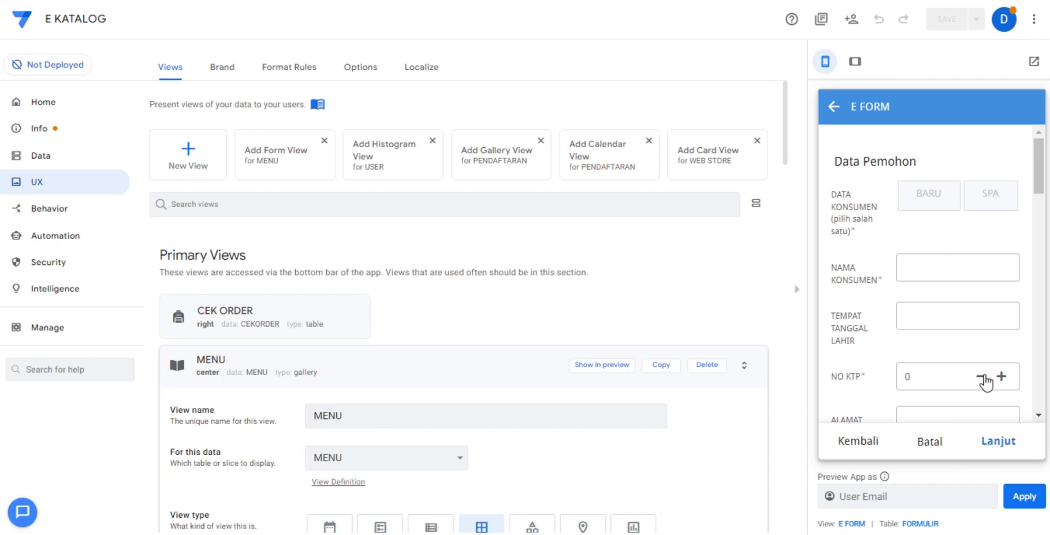
Try both DATA KONSUMEN options in the Data Pemohon form and leave it set to SPA.
click(965, 273)
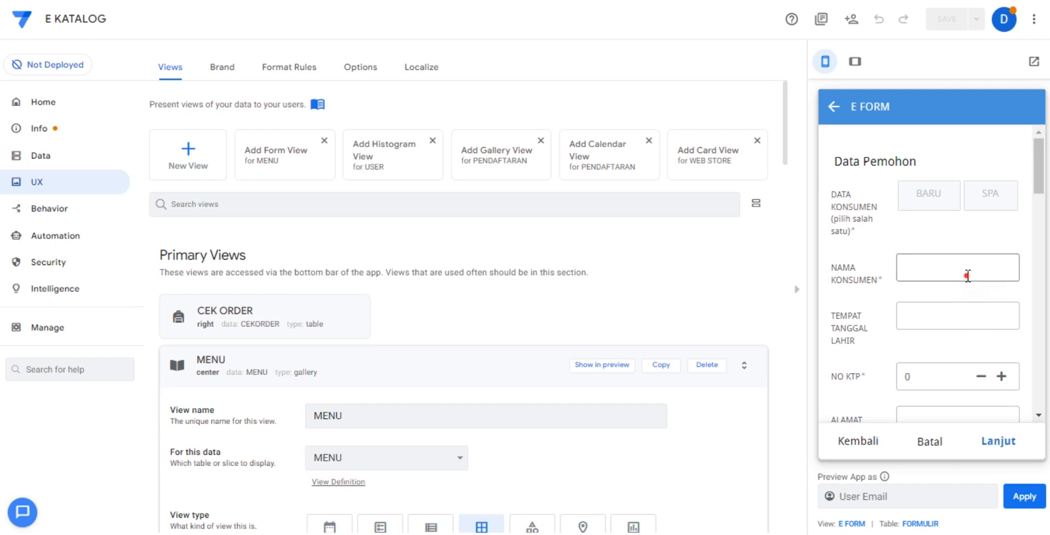
click(933, 196)
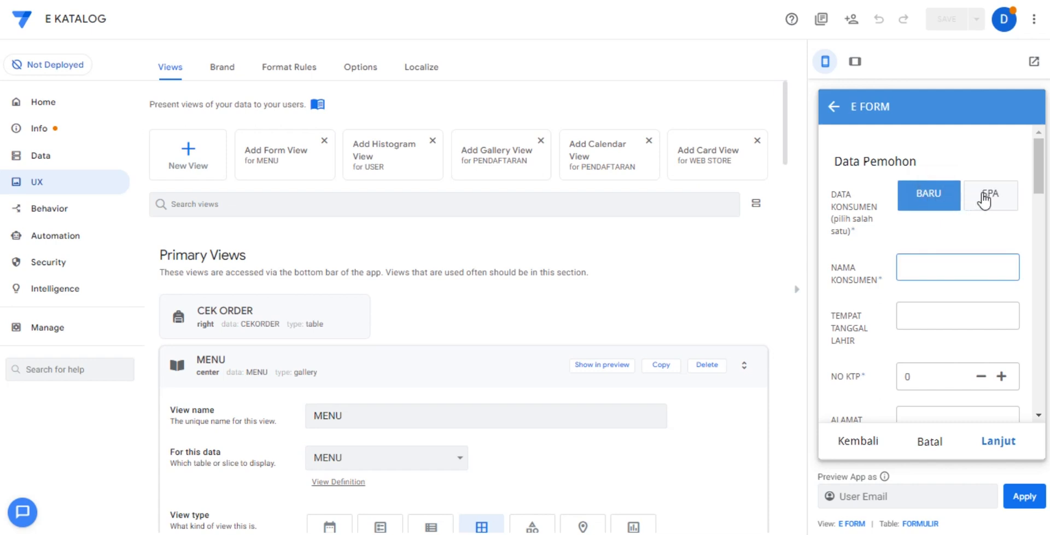
click(984, 200)
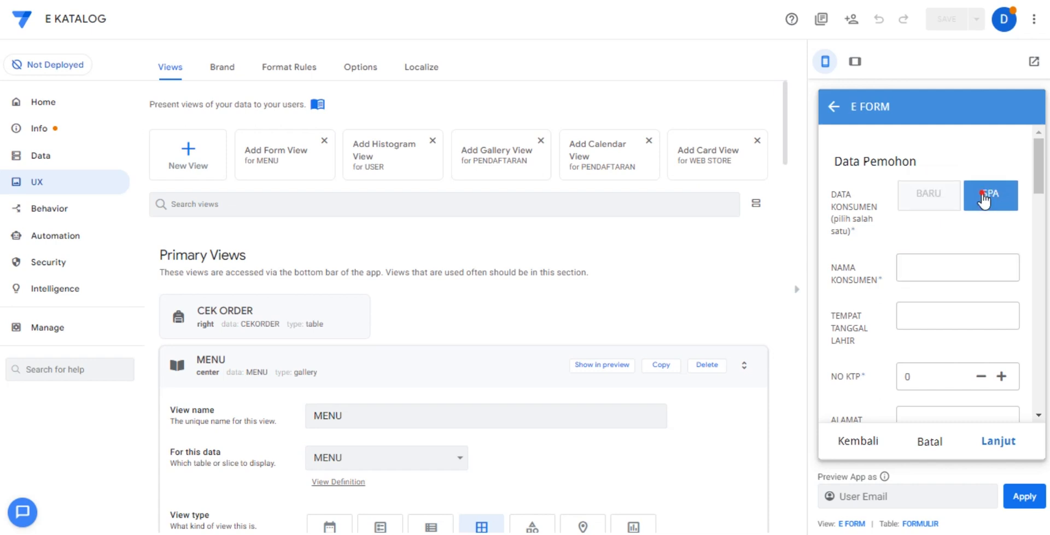
Look through the applicant fields from TEMPAT TANGGAL LAHIR to the SKET / DENAH location and the KTP, KK and self photo uploads.
click(943, 309)
scroll(945, 307, down, 2)
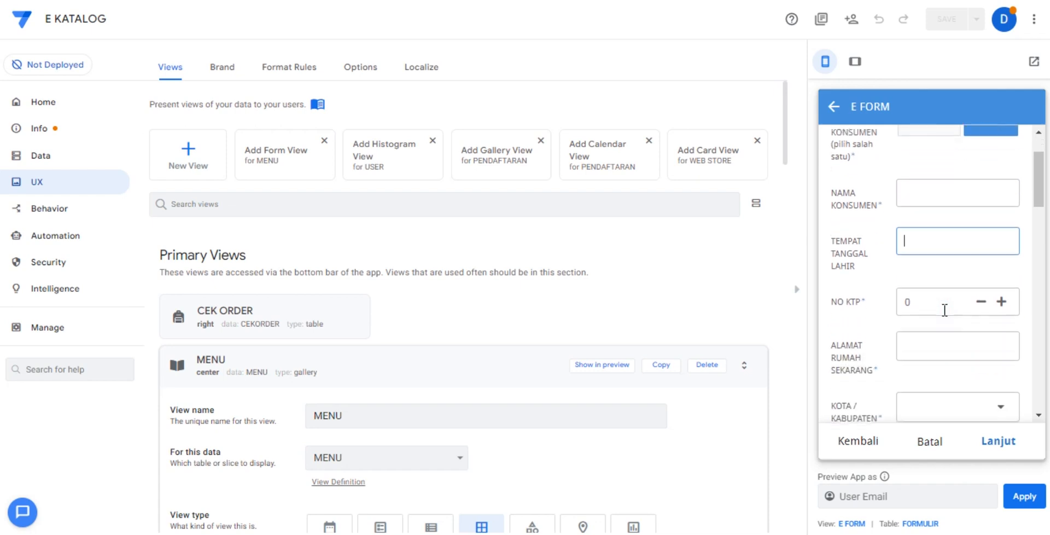
click(944, 304)
scroll(941, 328, down, 2)
scroll(941, 341, down, 8)
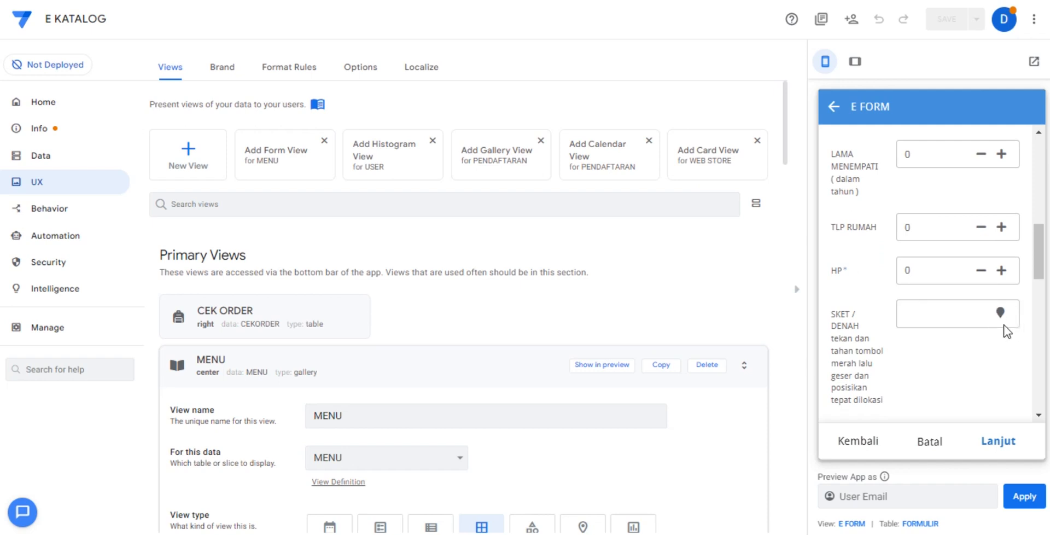
scroll(952, 323, down, 3)
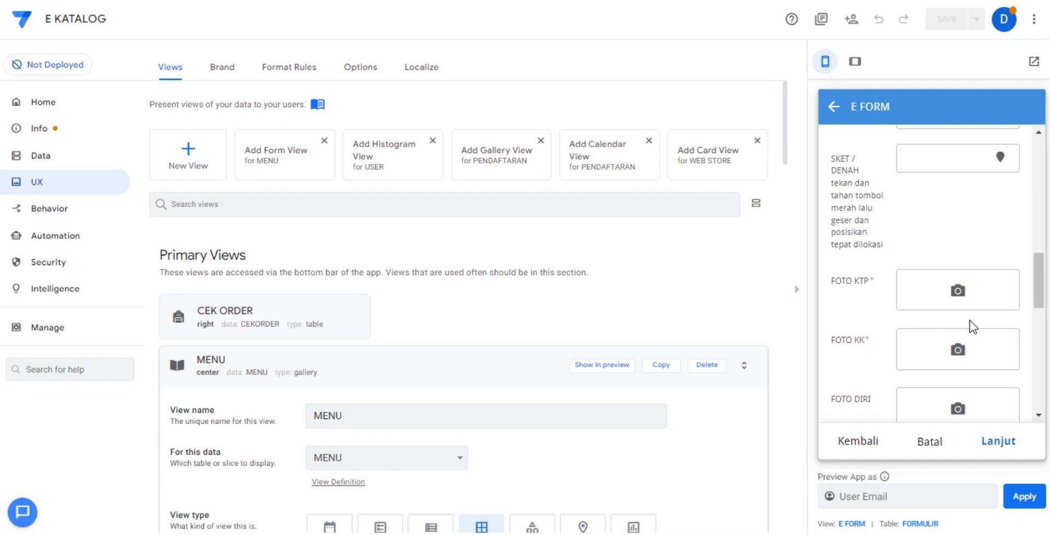
Look through the Data Pekerjaan Pemohon fields, try to continue with the required fields empty, and discard the E FORM entry.
scroll(958, 306, down, 3)
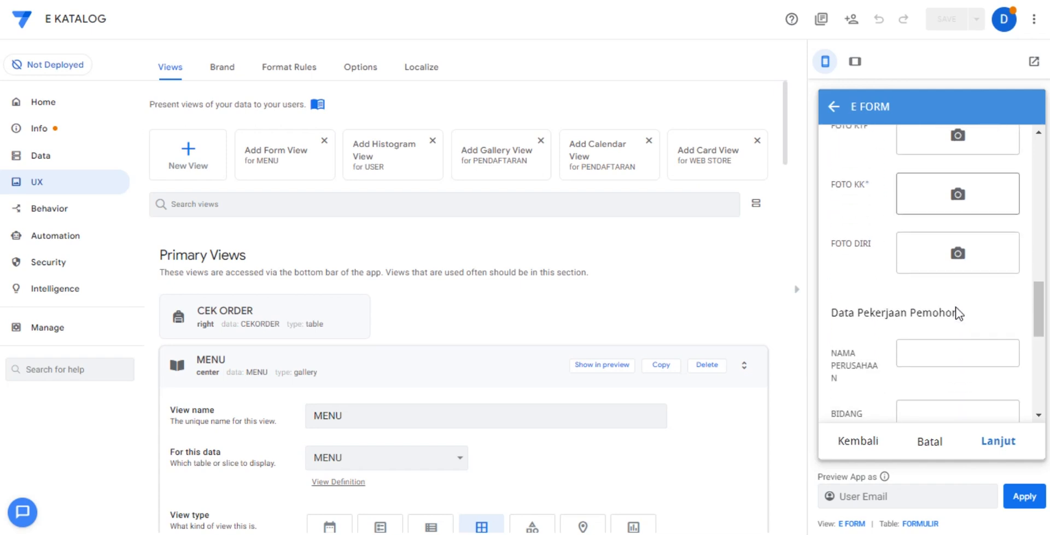
scroll(963, 328, down, 7)
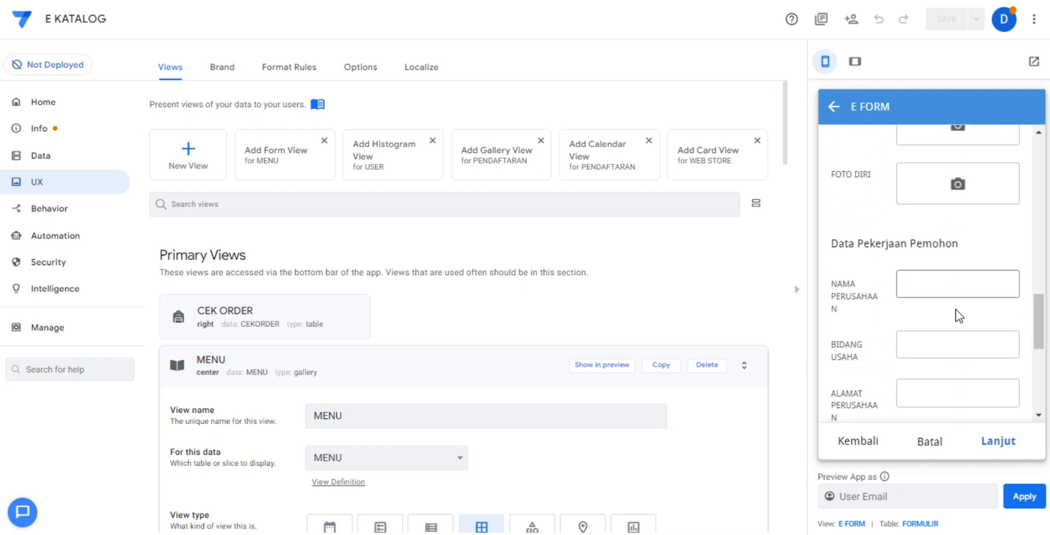
click(994, 447)
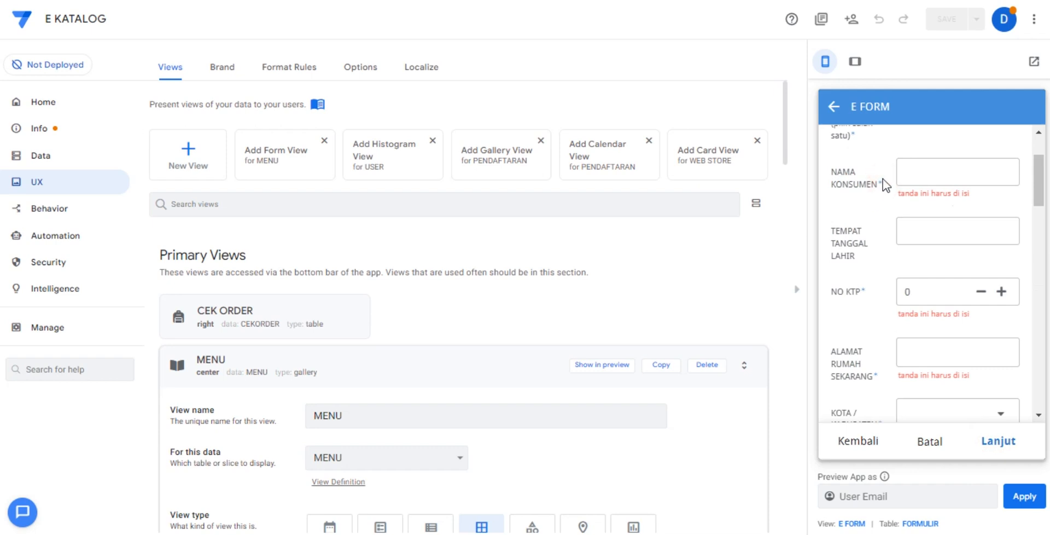
click(928, 439)
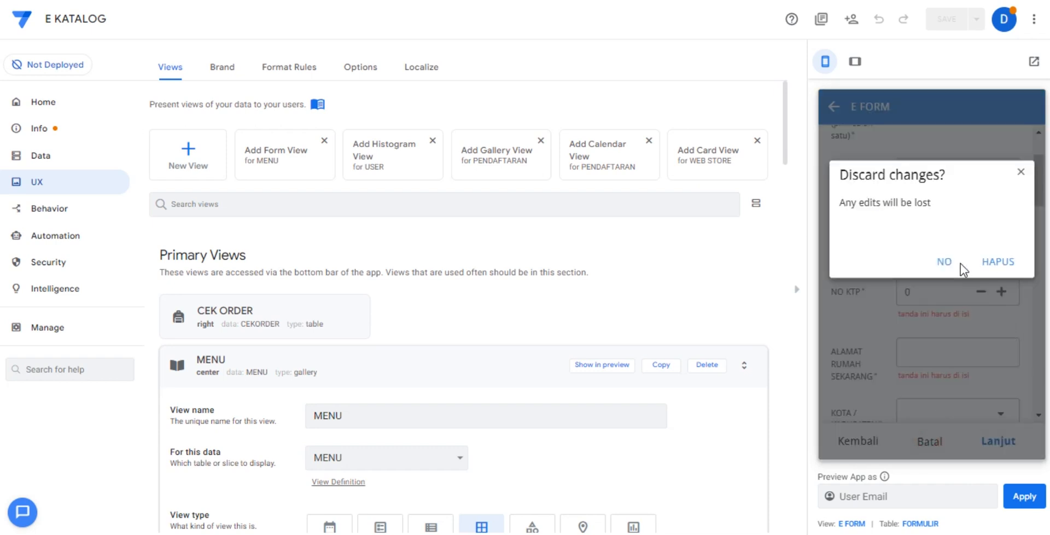
click(994, 263)
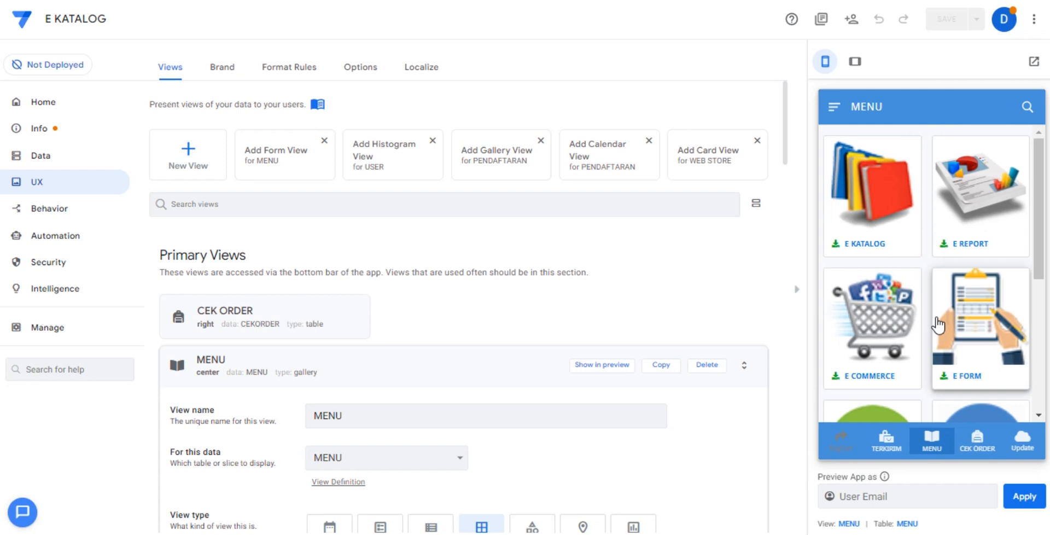
View the indoor and outdoor options on the E PAY page and return to MENU.
scroll(938, 323, down, 1)
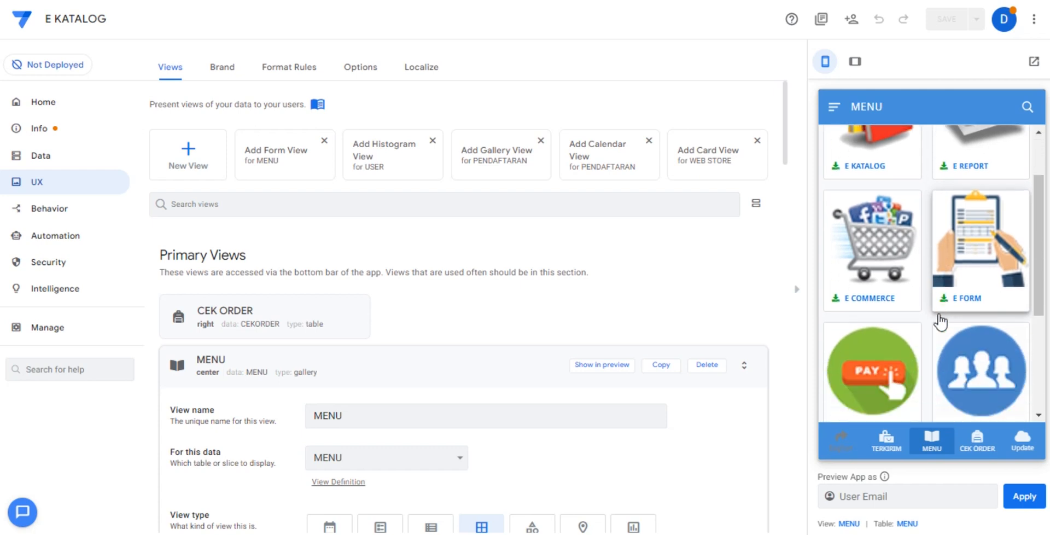
click(889, 361)
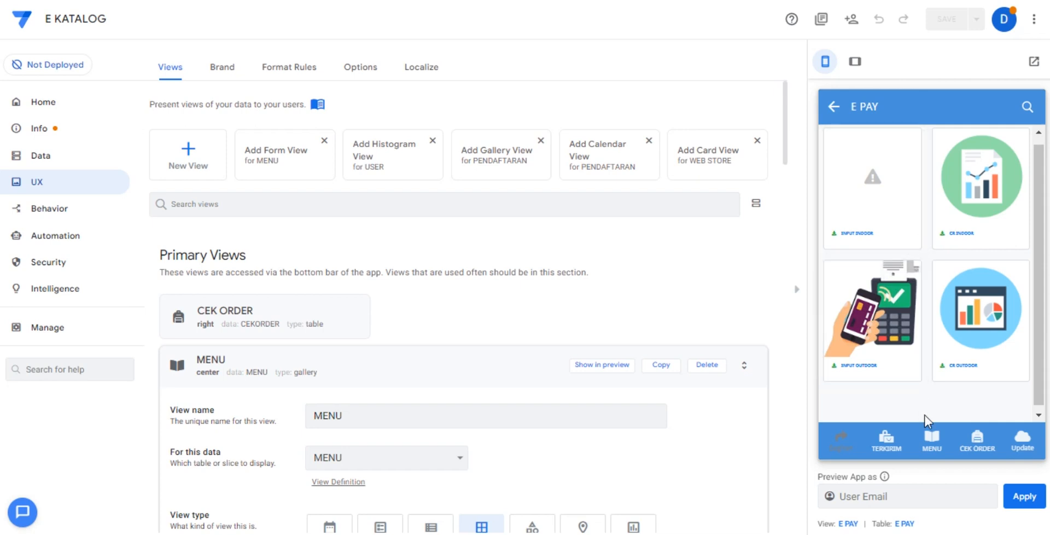
click(931, 444)
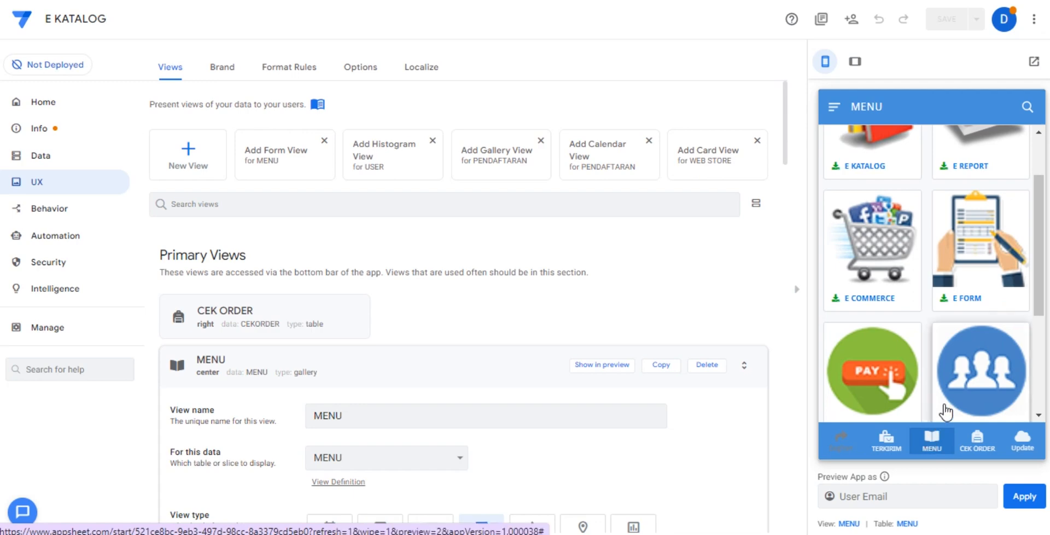
Look through the DATA MITRA fields of the E MITRA registration form and cancel the entry.
scroll(951, 382, down, 3)
click(982, 246)
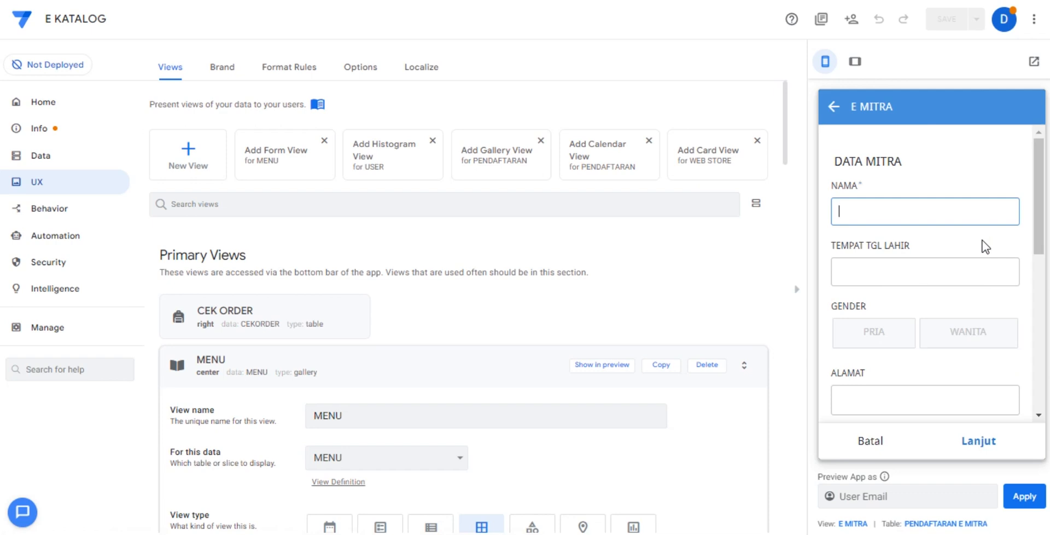
scroll(946, 300, down, 8)
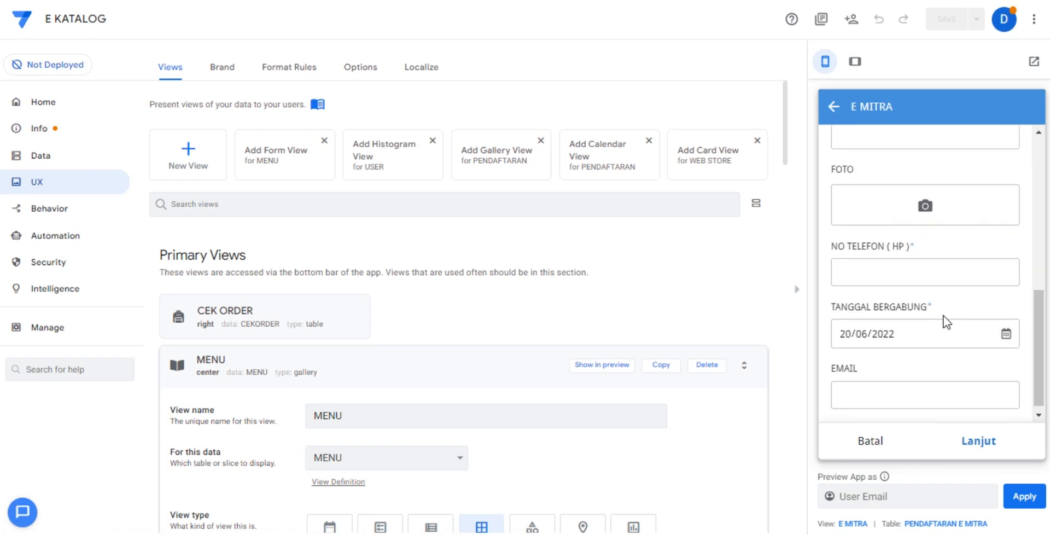
click(870, 441)
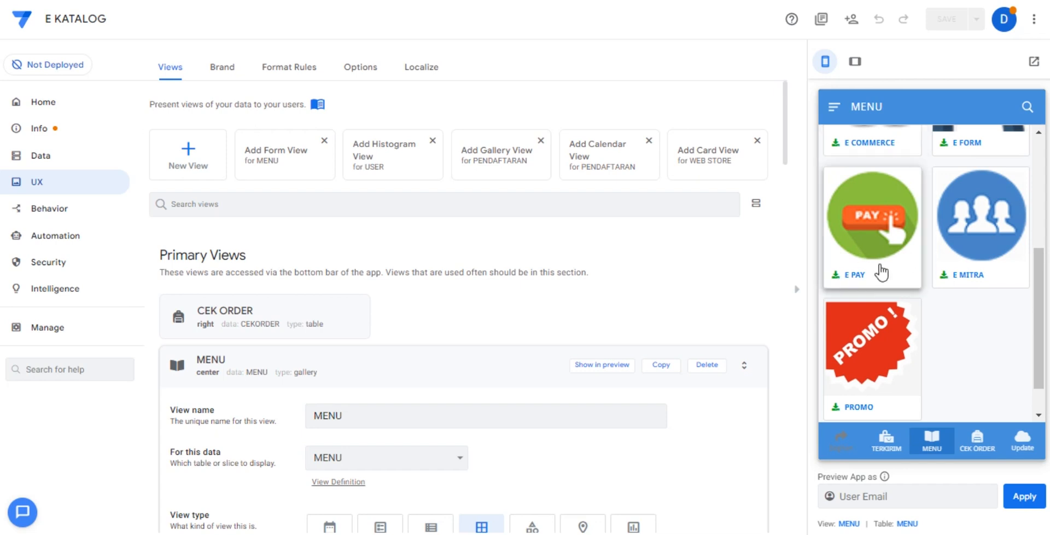
Open the TERKIRIM monthly list and check today's date in the system calendar.
click(883, 447)
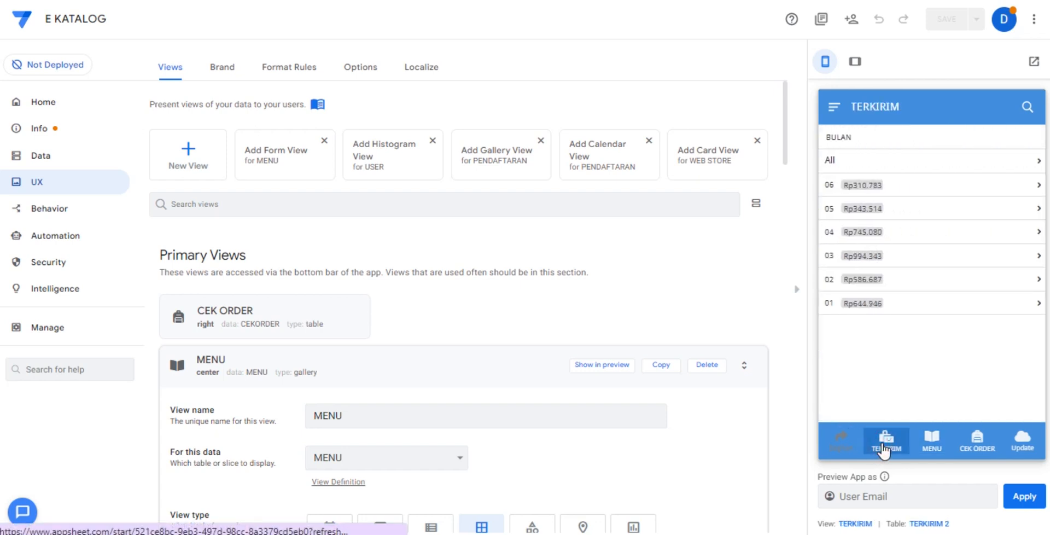
mouse_move(1005, 532)
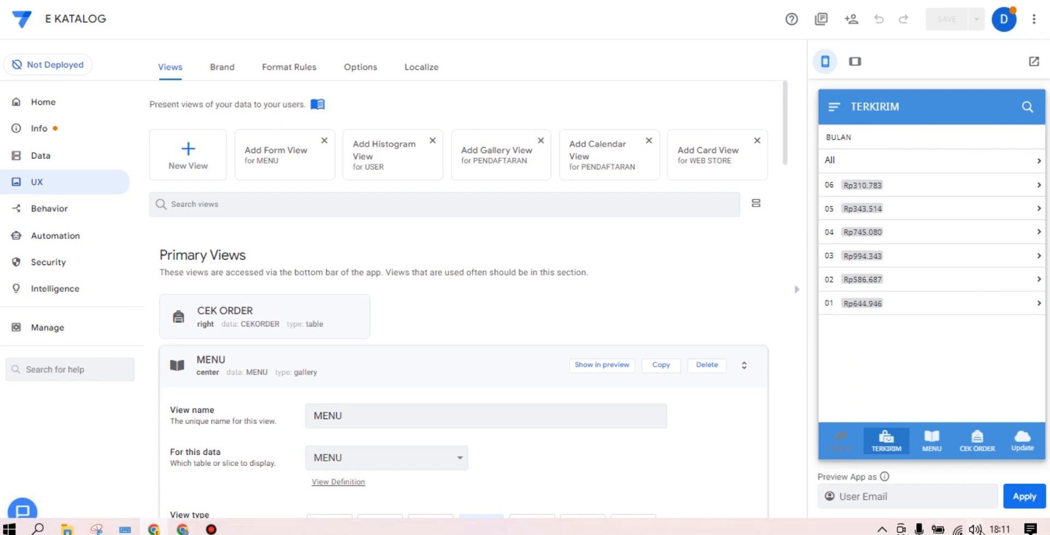
click(1000, 529)
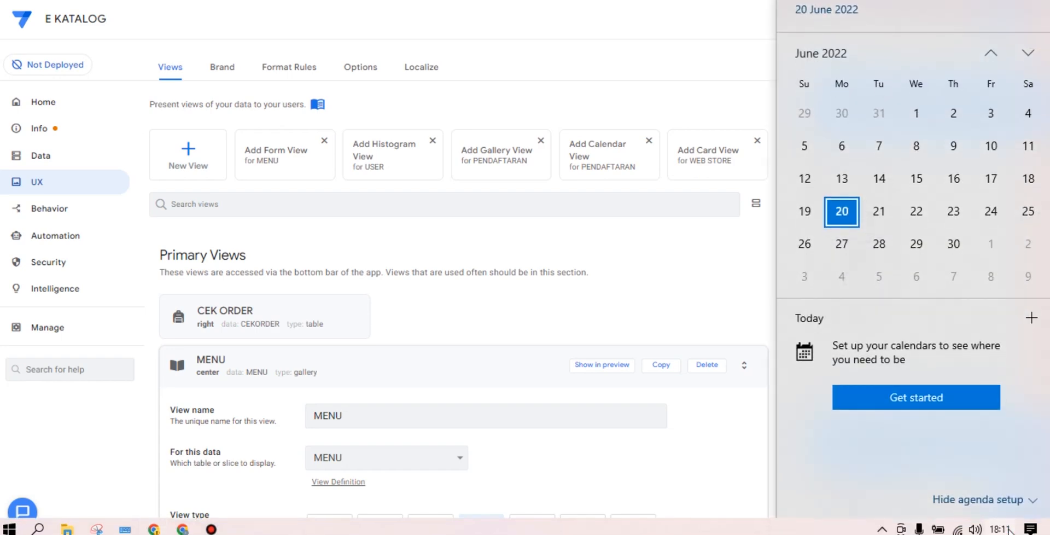
click(1008, 529)
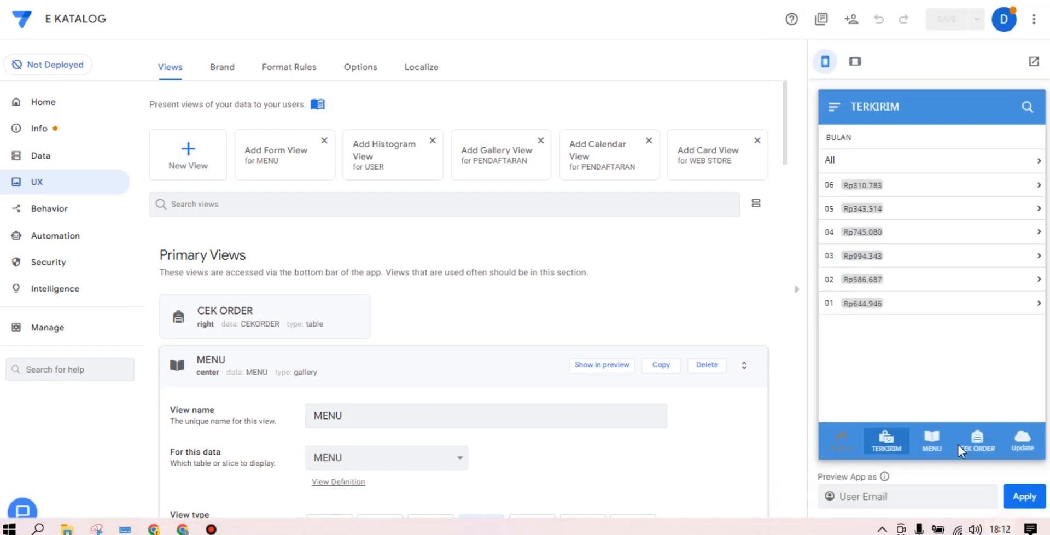
View the TERKIRIM delivery records for month 06 across all POS, supervisors and groups.
click(897, 183)
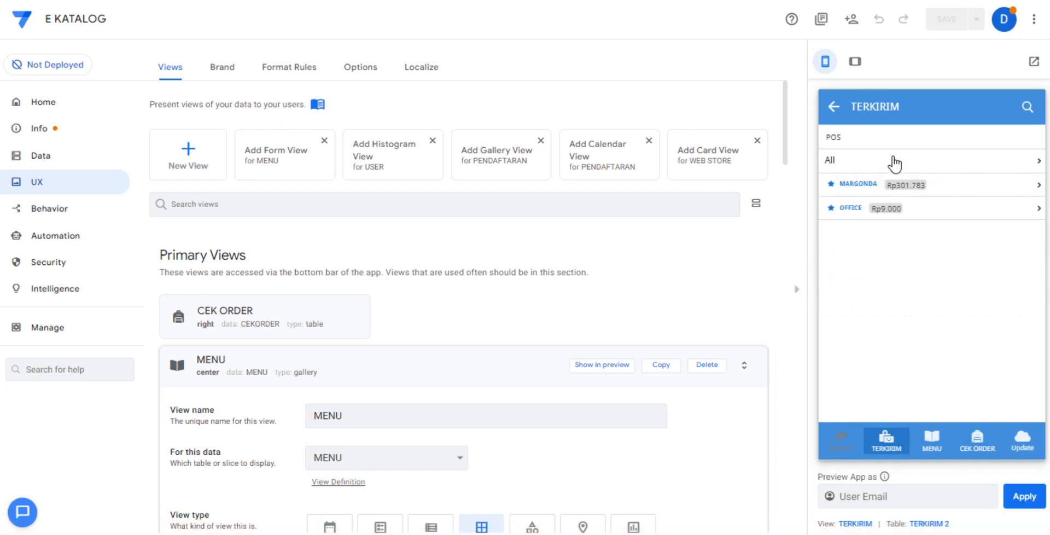
click(893, 161)
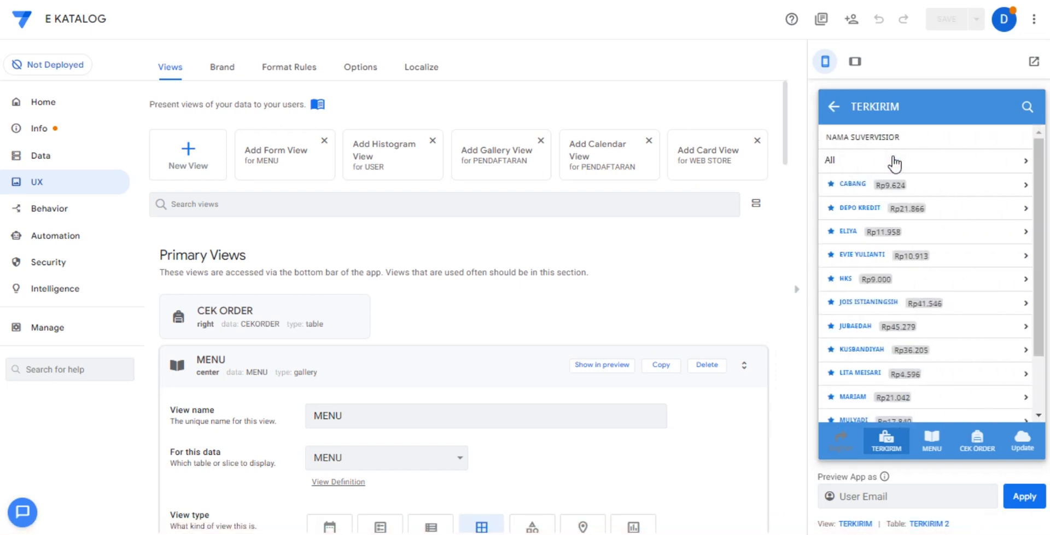
click(892, 161)
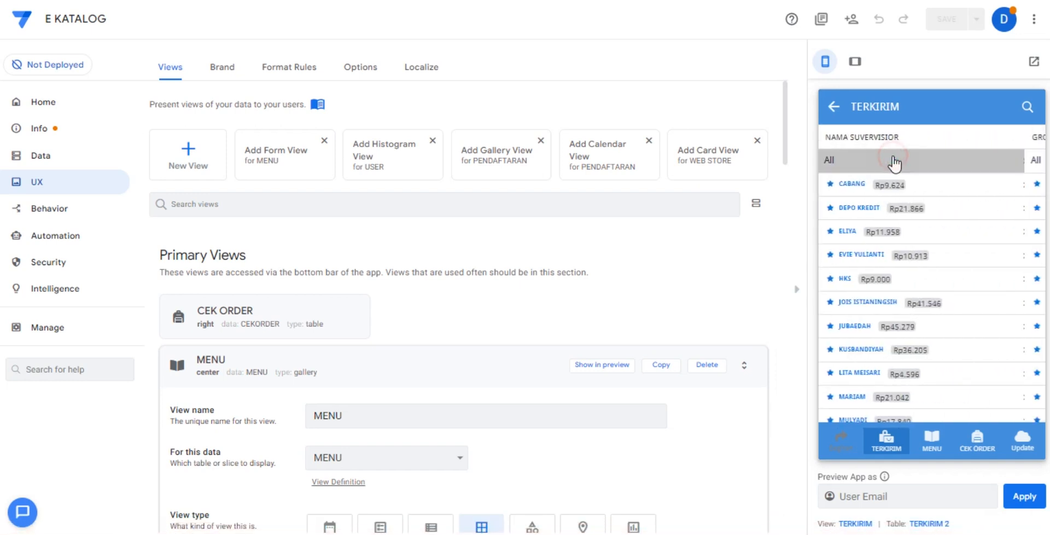
click(893, 160)
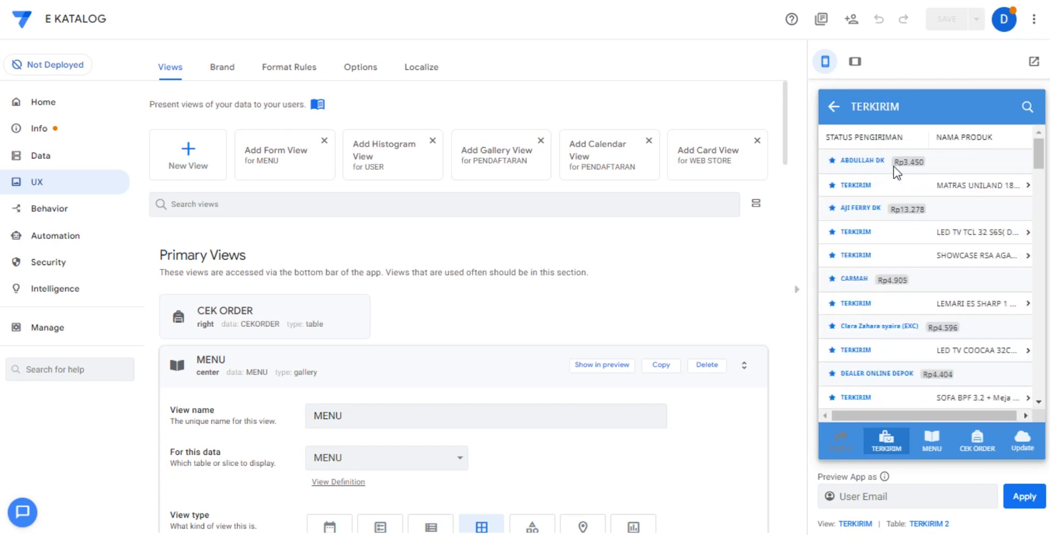
Restart from the TERKIRIM month list and view the delivery records for all months, POS, supervisors and groups.
click(881, 447)
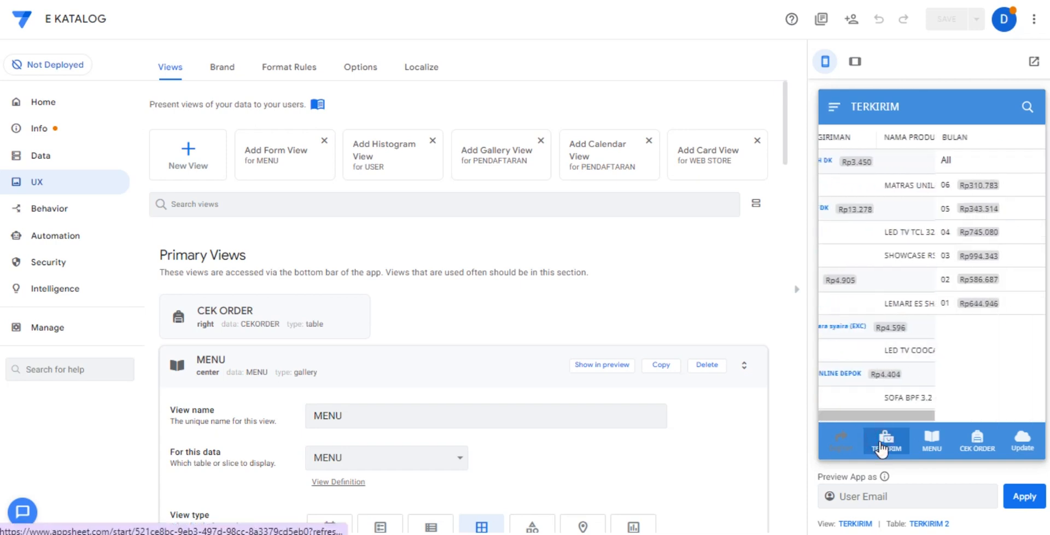
click(920, 161)
click(922, 160)
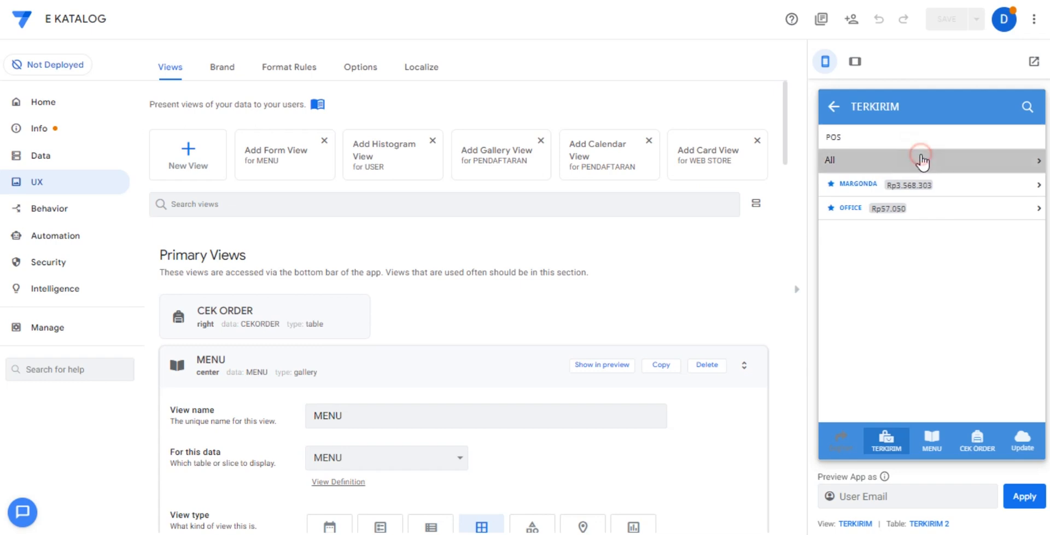
click(922, 160)
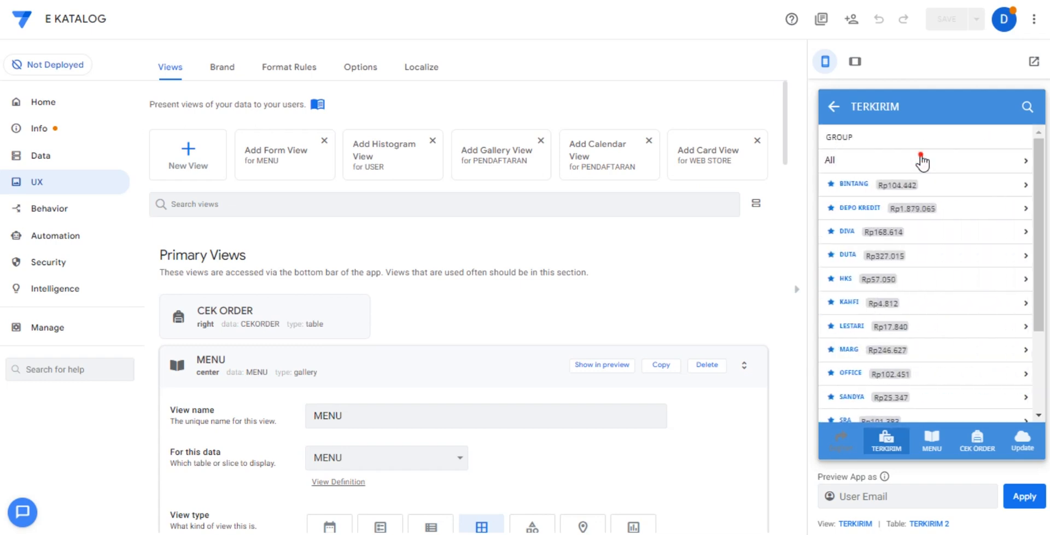
click(921, 160)
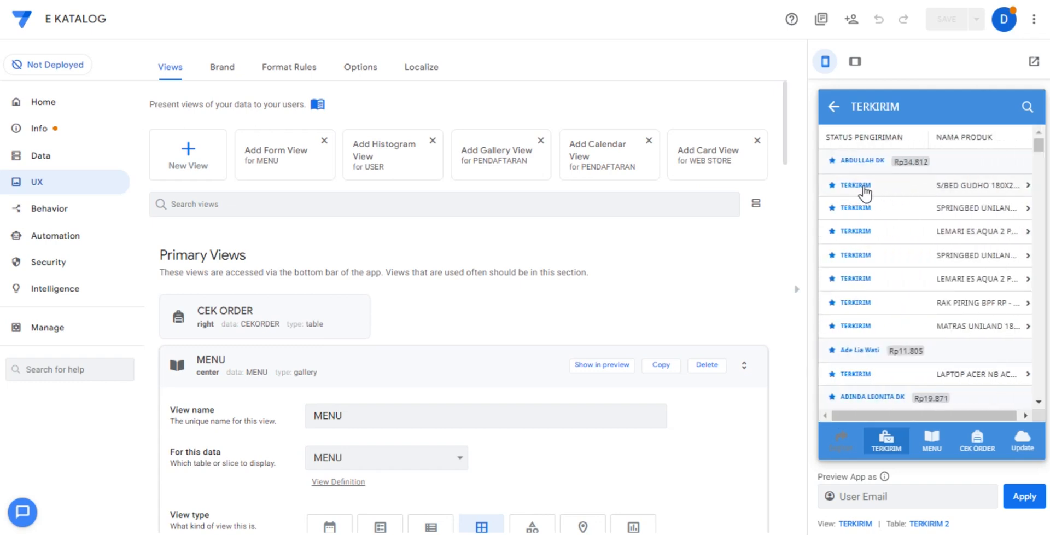
Read through the details of the first TERKIRIM delivery record down to KETERANGAN HASIL and JENIS, and return to MENU.
click(906, 186)
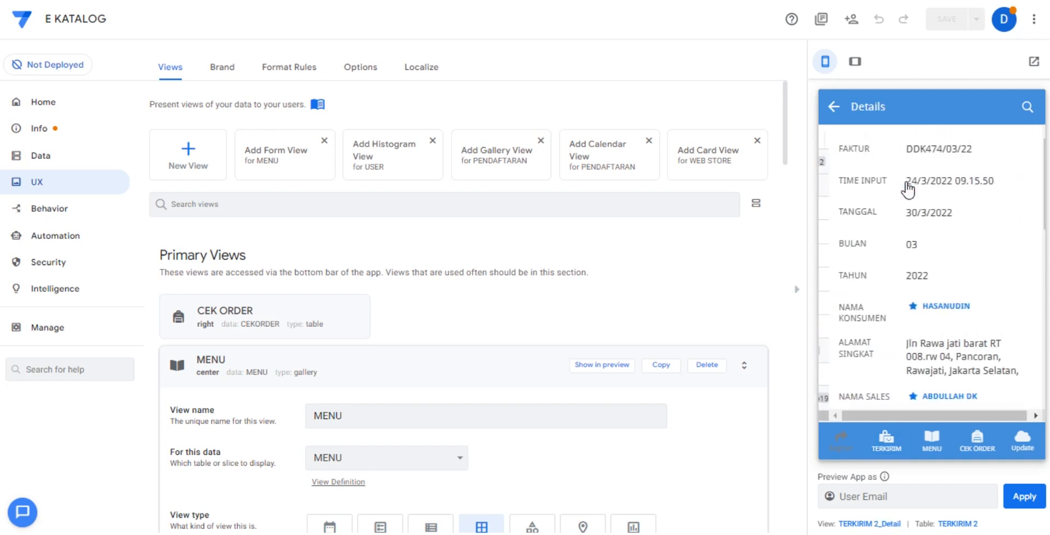
scroll(947, 292, down, 3)
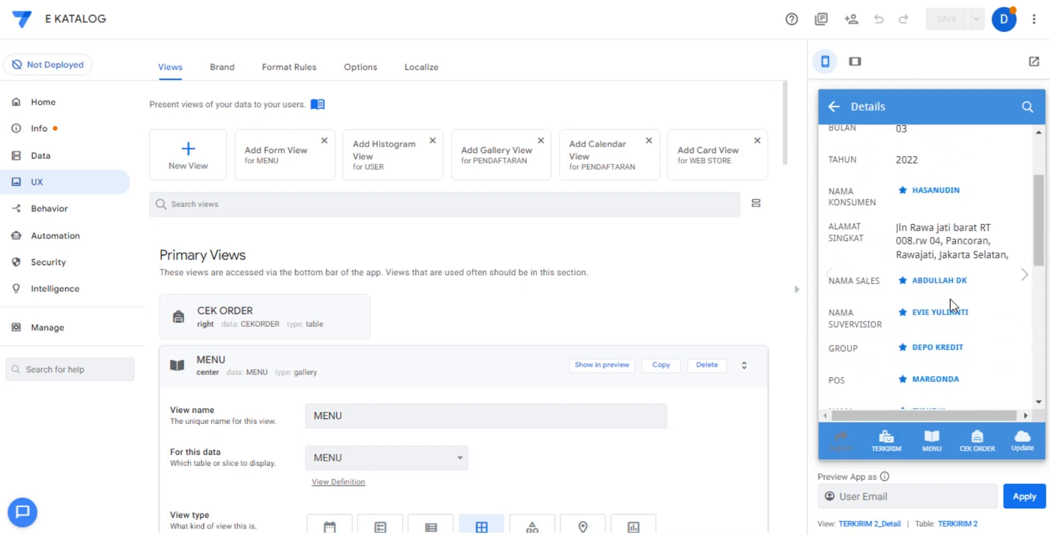
scroll(950, 304, down, 5)
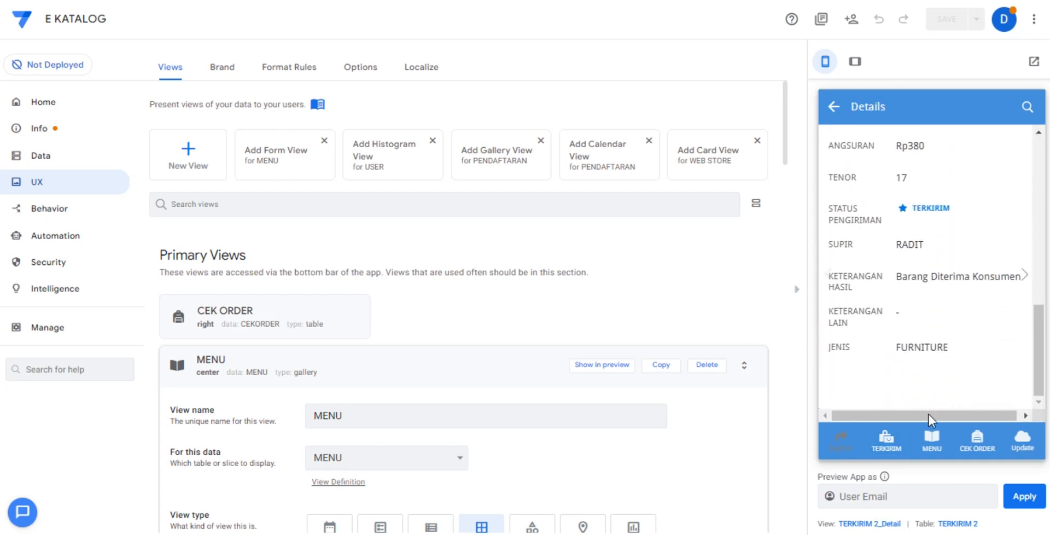
drag(902, 277, 981, 279)
click(932, 439)
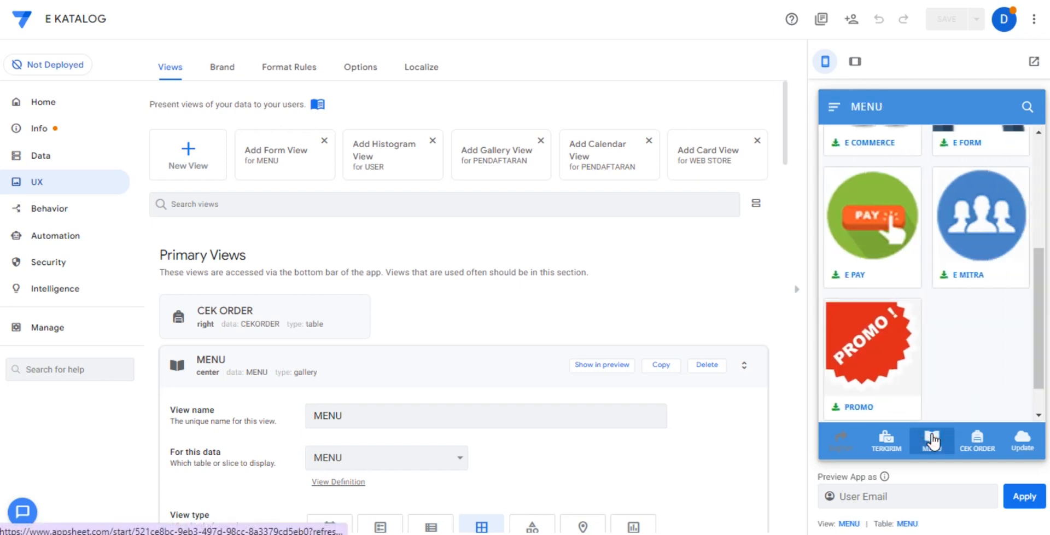
View the AKUMUULASI MAP ACC report by month within E REPORT and return to MENU.
scroll(923, 370, up, 5)
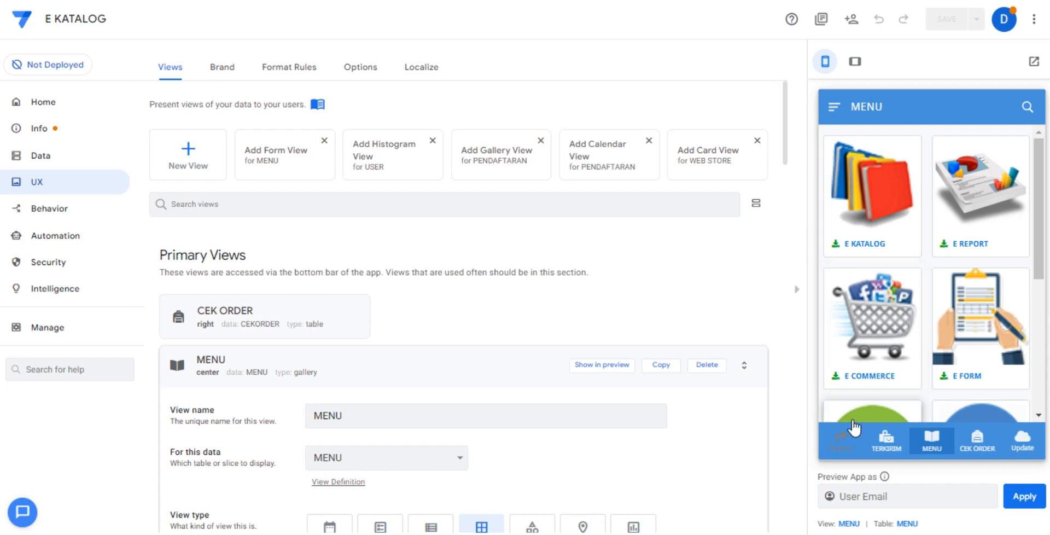
click(967, 232)
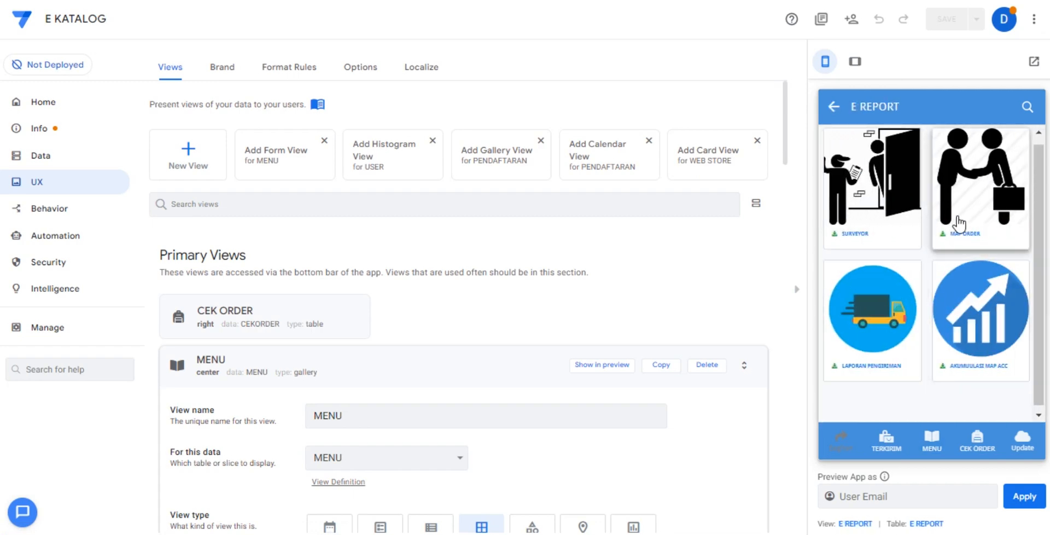
click(975, 311)
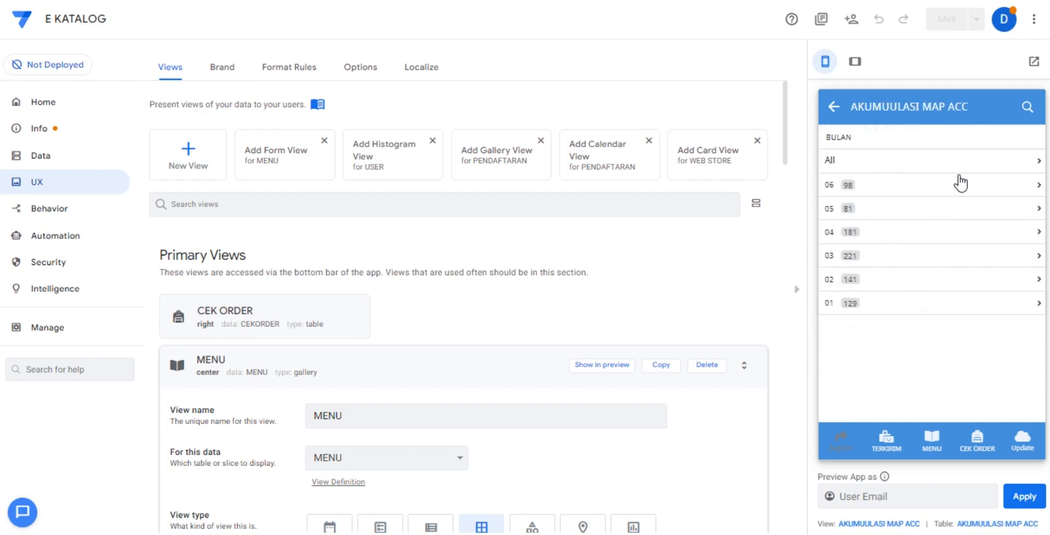
click(931, 438)
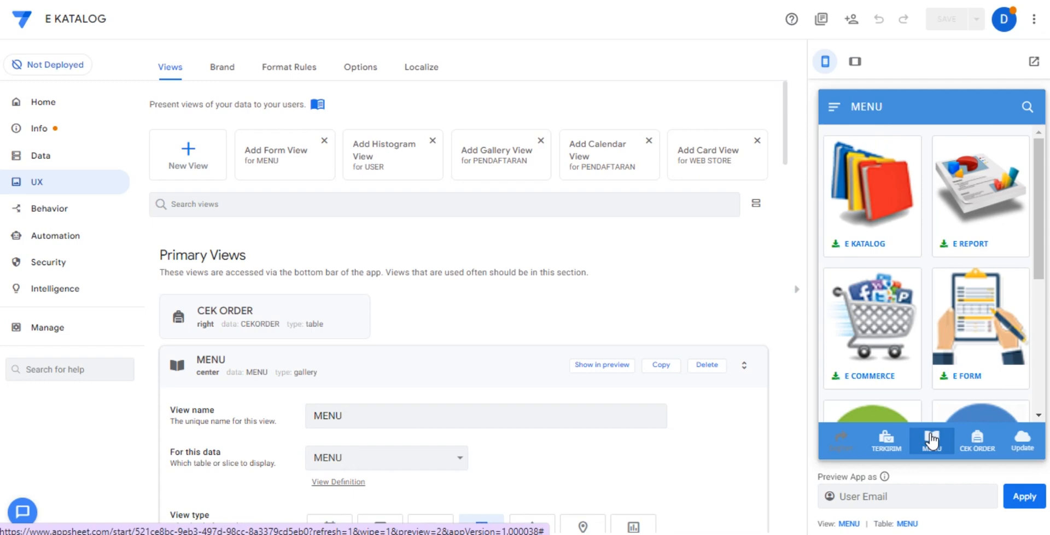
scroll(1023, 301, down, 4)
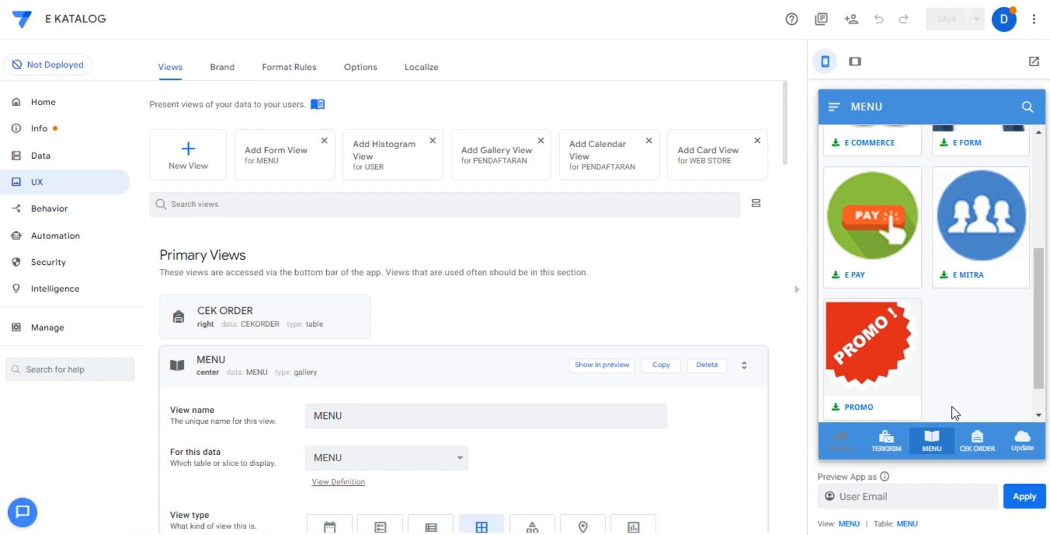
scroll(948, 358, up, 2)
scroll(946, 356, down, 3)
scroll(944, 363, up, 4)
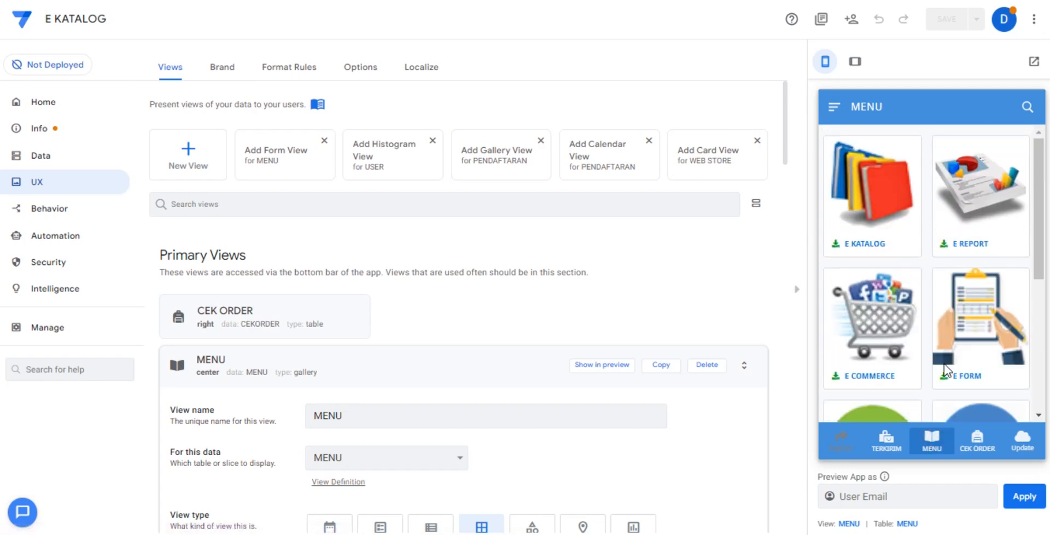
Open CEK ORDER and view the orders of month 06 grouped by date.
click(976, 440)
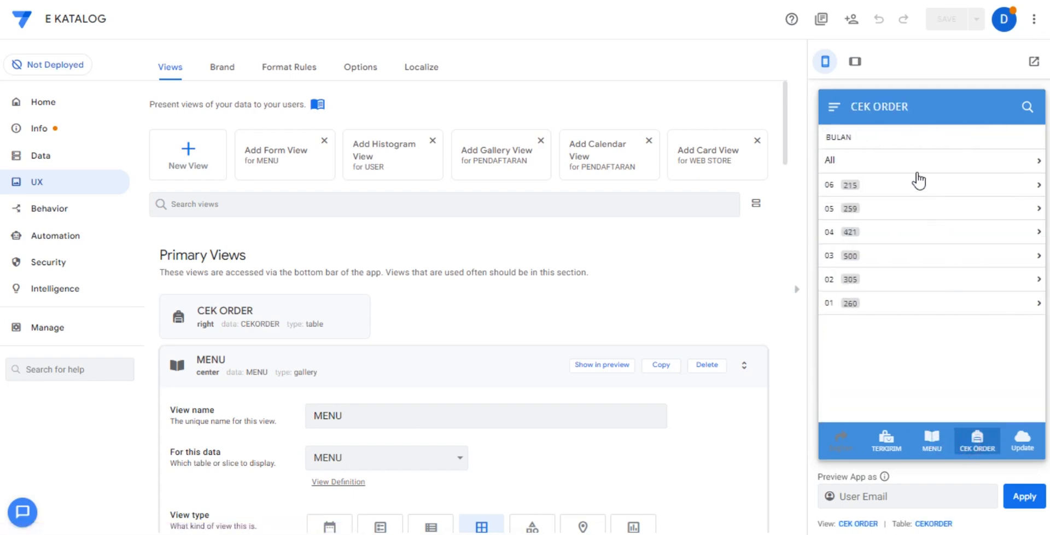
click(890, 184)
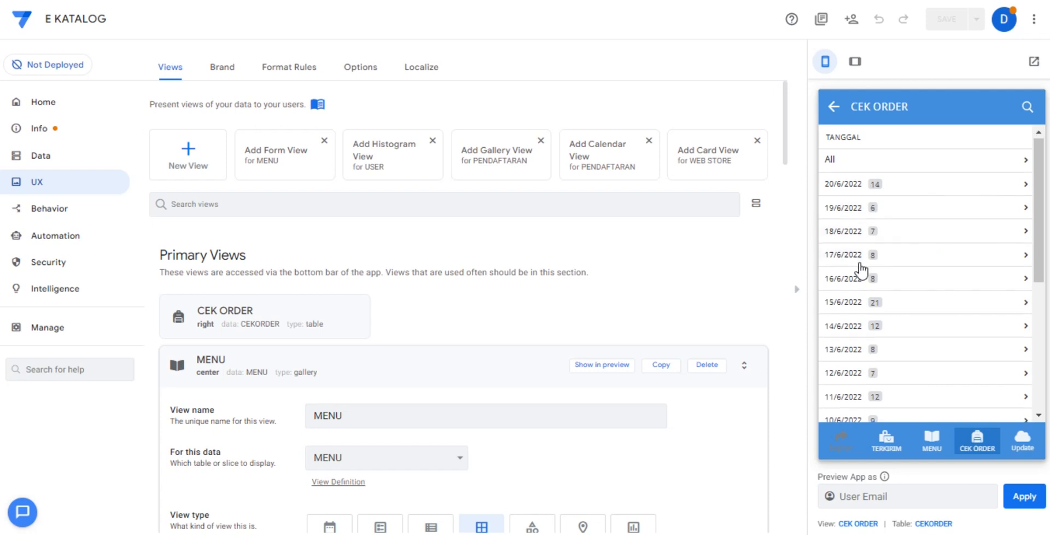
View the CEK ORDER records across all dates, POS, supervisors and groups, down to the individual order list.
scroll(888, 326, down, 2)
scroll(908, 384, up, 2)
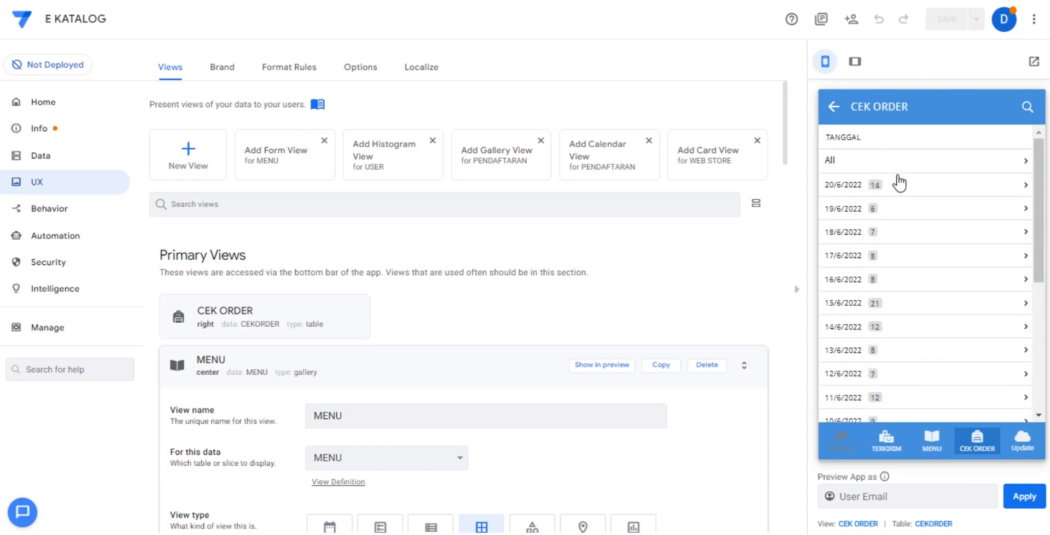
click(882, 162)
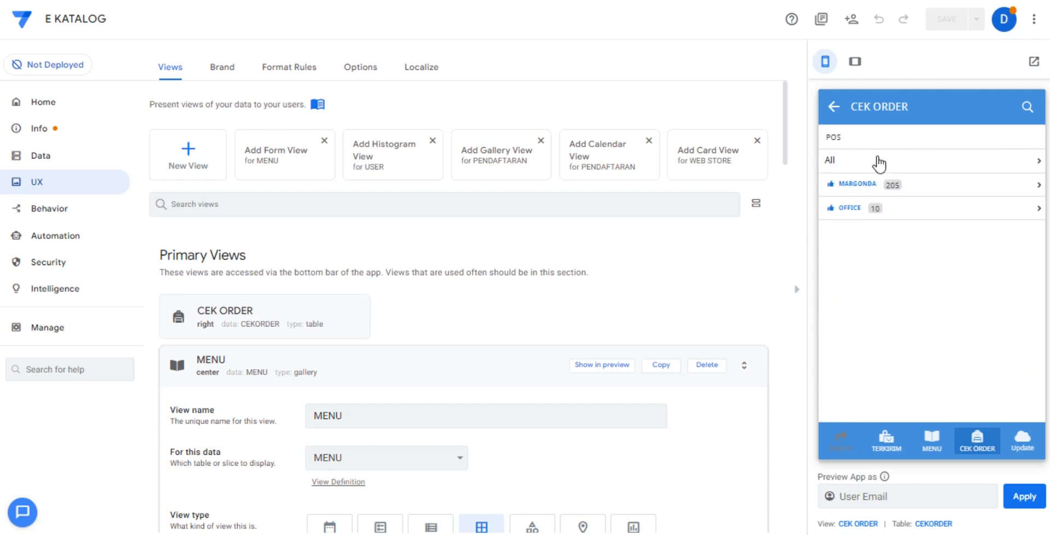
click(879, 162)
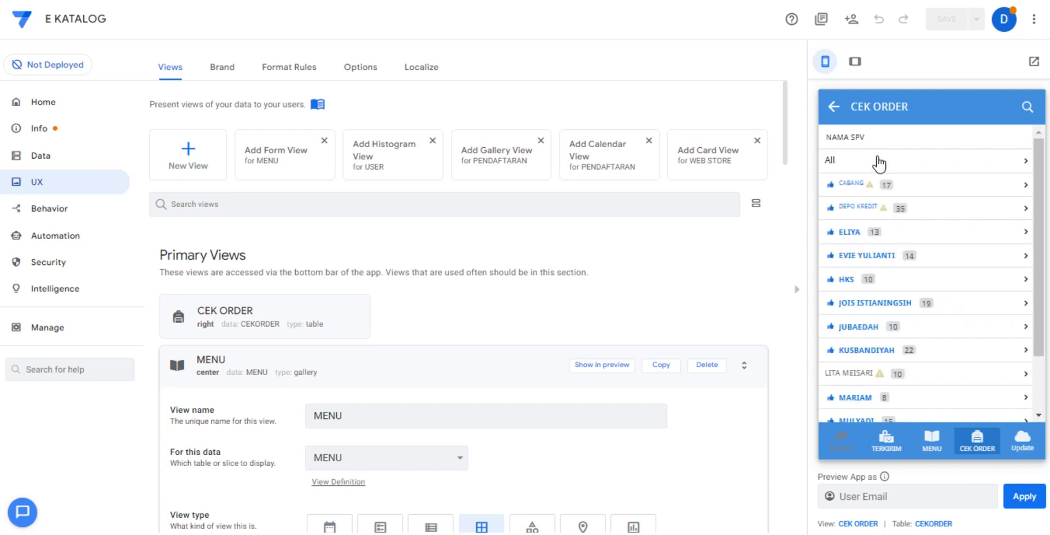
click(879, 162)
click(879, 162)
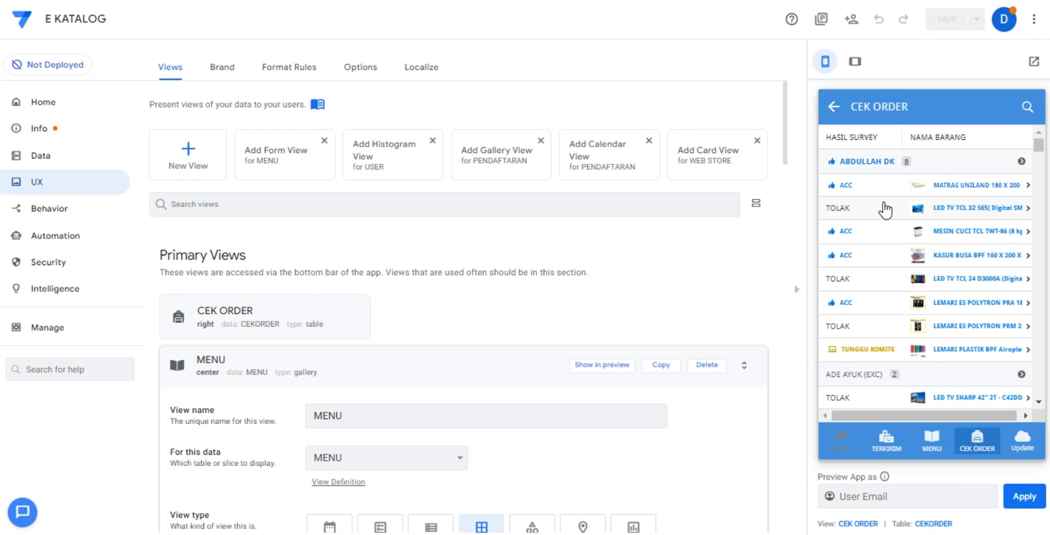
Look through the CEK ORDER list, examining the HASIL SURVEY statuses and NAMA BARANG entries under each salesperson.
scroll(905, 271, down, 3)
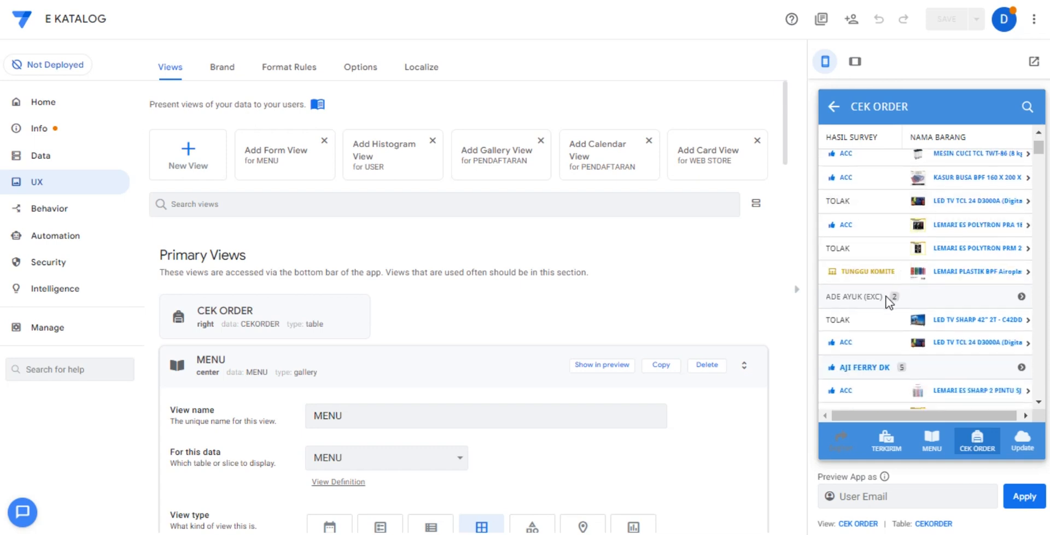
scroll(885, 296, up, 3)
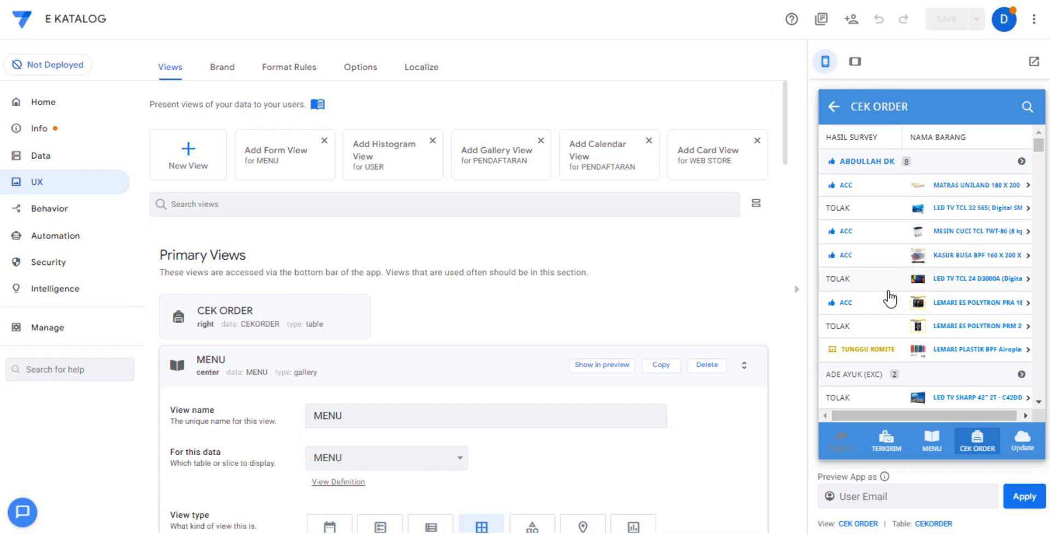
scroll(889, 298, down, 5)
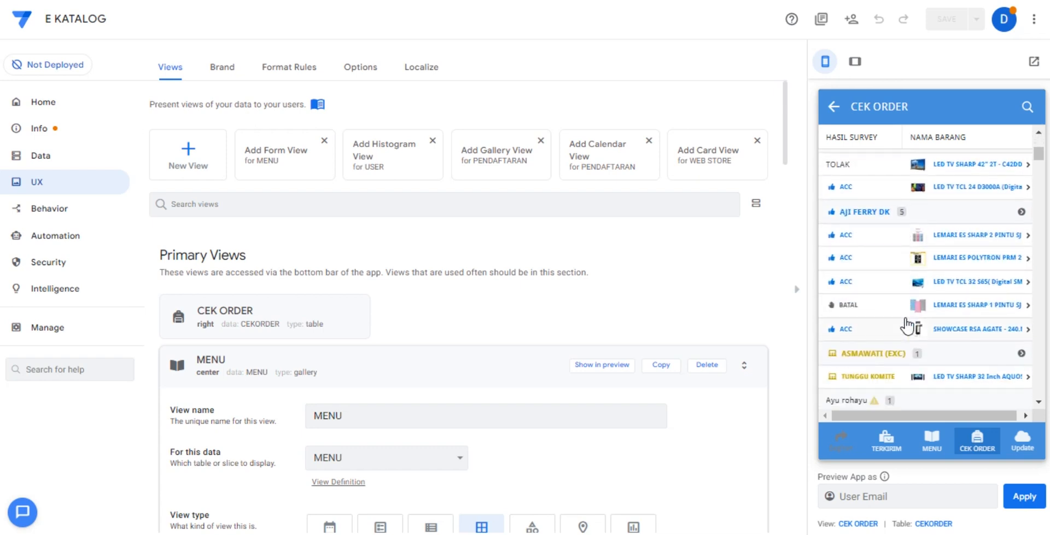
scroll(903, 319, down, 5)
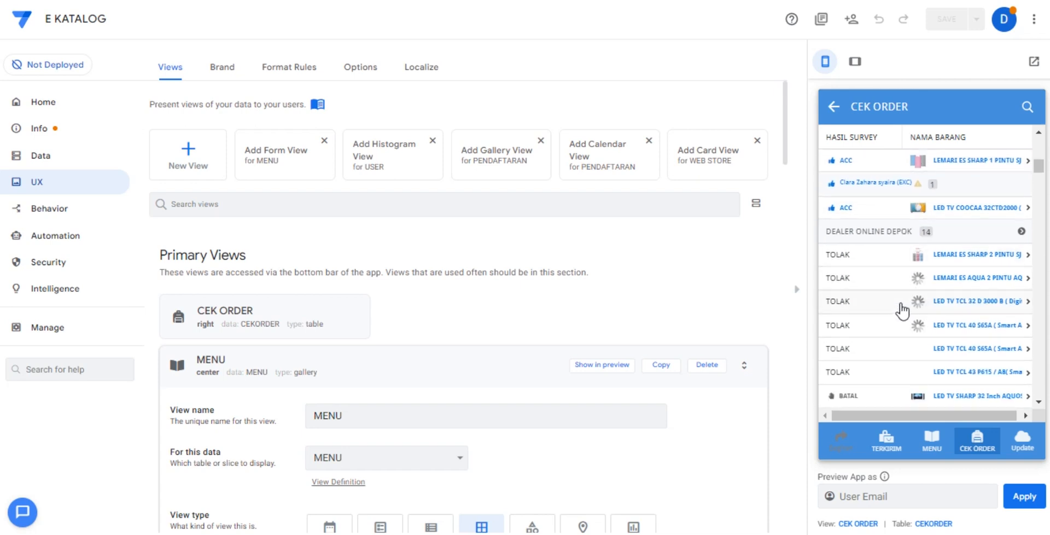
scroll(889, 319, down, 5)
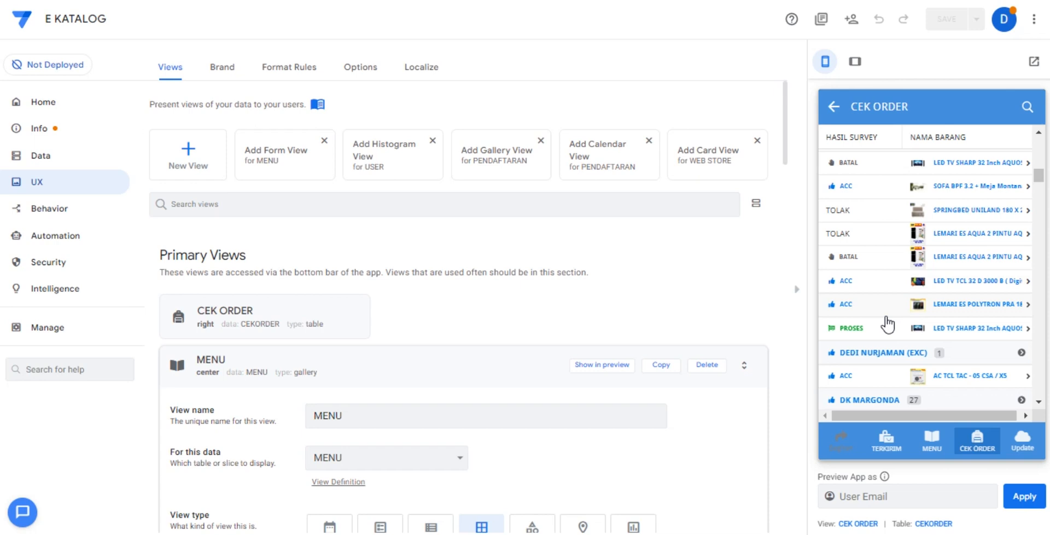
Read through the details of the DEALER ONLINE DEPOK order marked PROSES, and look through the orders further down the list.
click(877, 326)
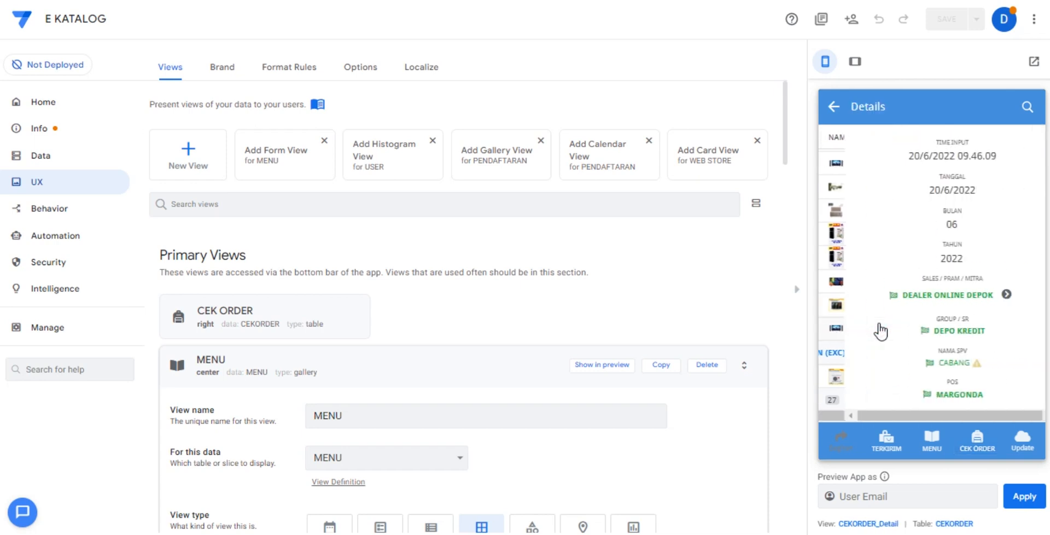
scroll(898, 321, down, 5)
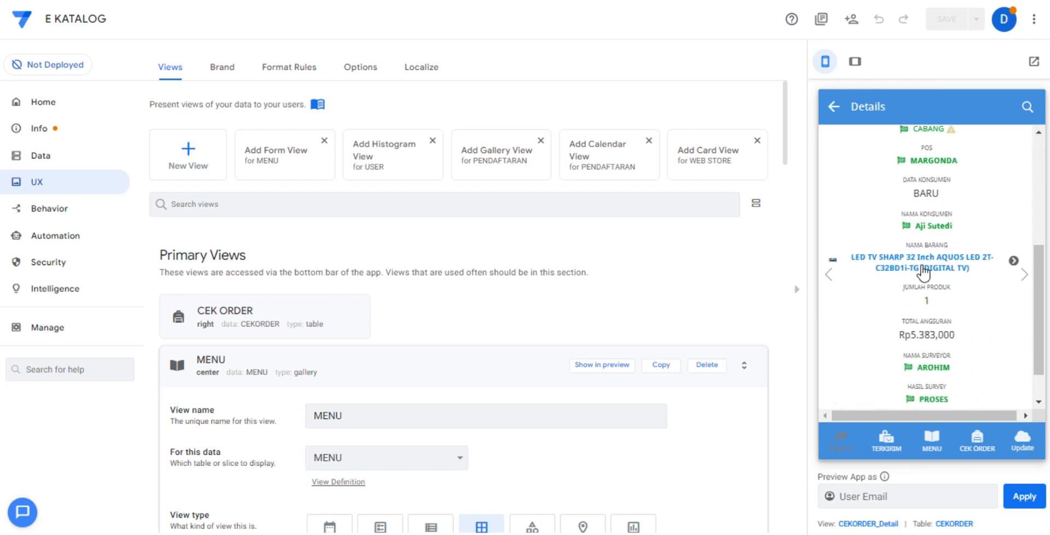
scroll(918, 306, down, 1)
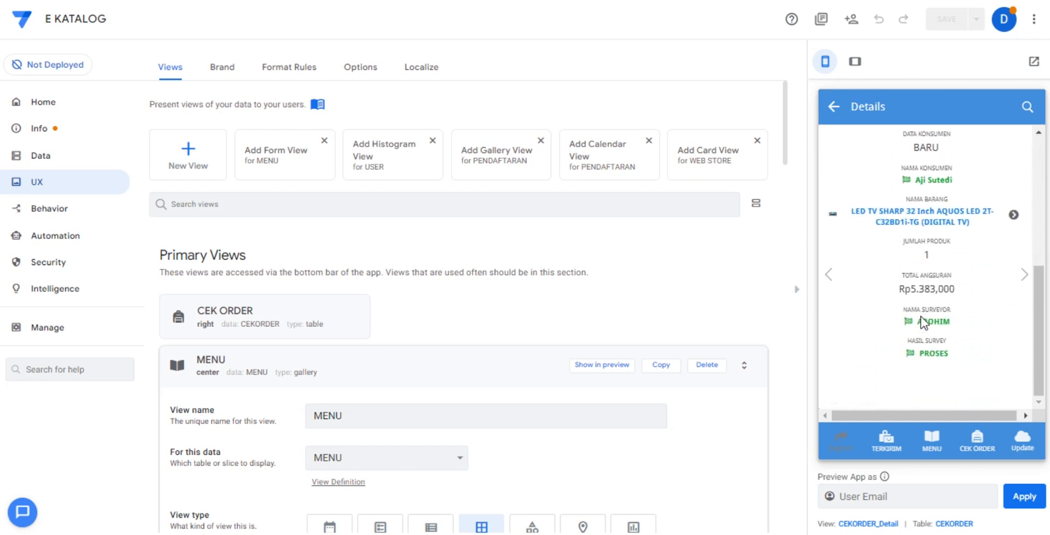
click(833, 107)
scroll(900, 224, down, 5)
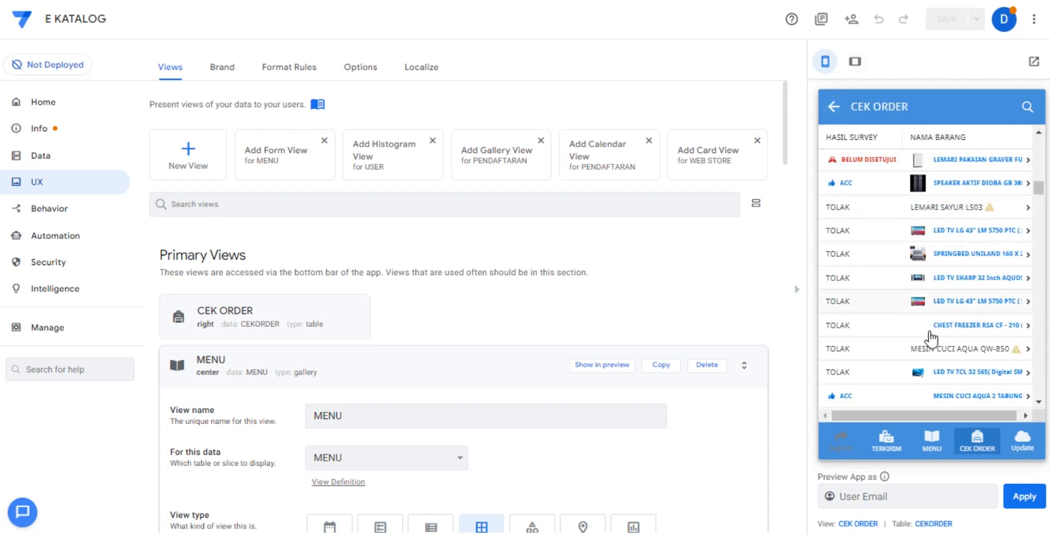
scroll(871, 321, down, 5)
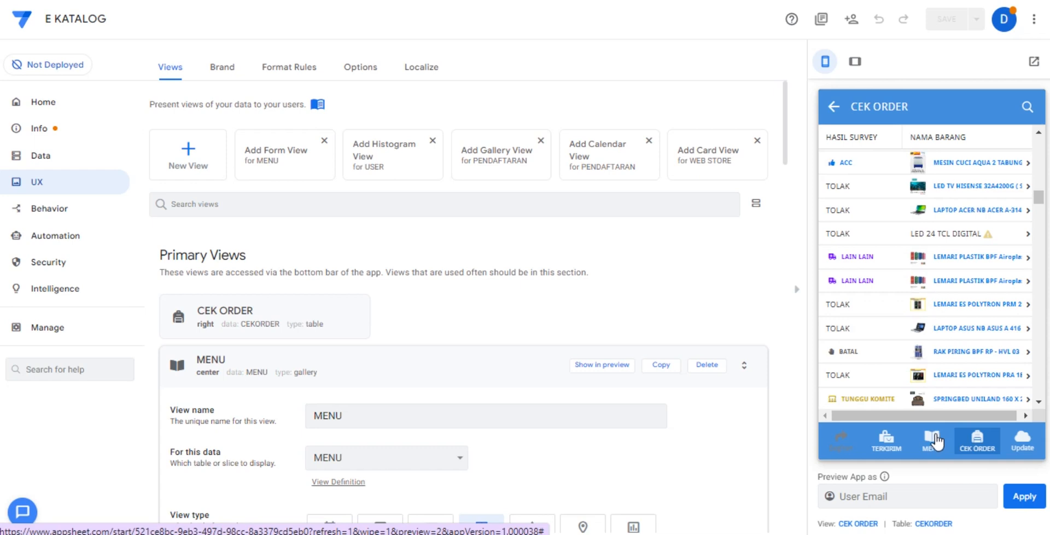
Return to MENU and view the E KATALOG app's side menu, closing it again.
click(935, 440)
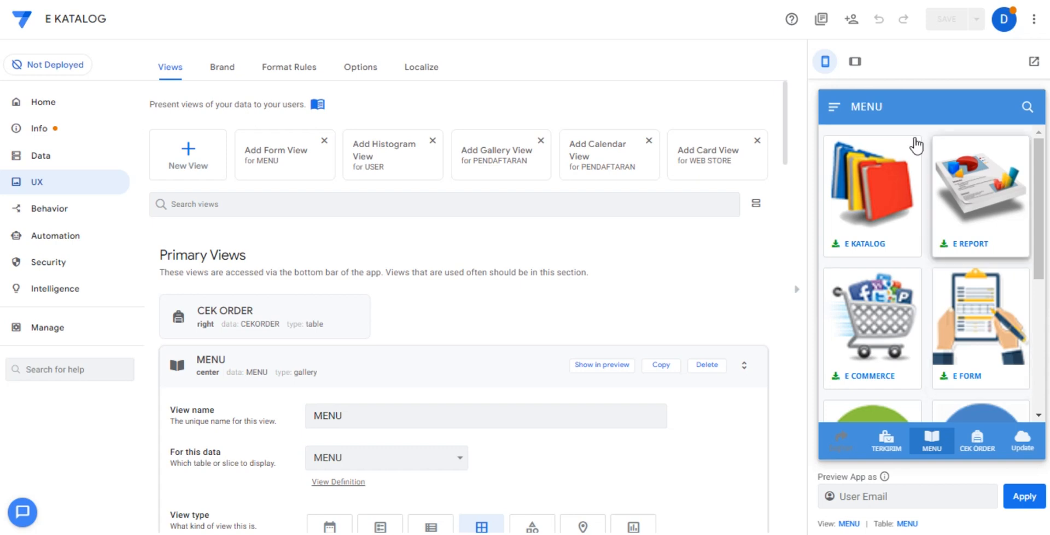
click(834, 107)
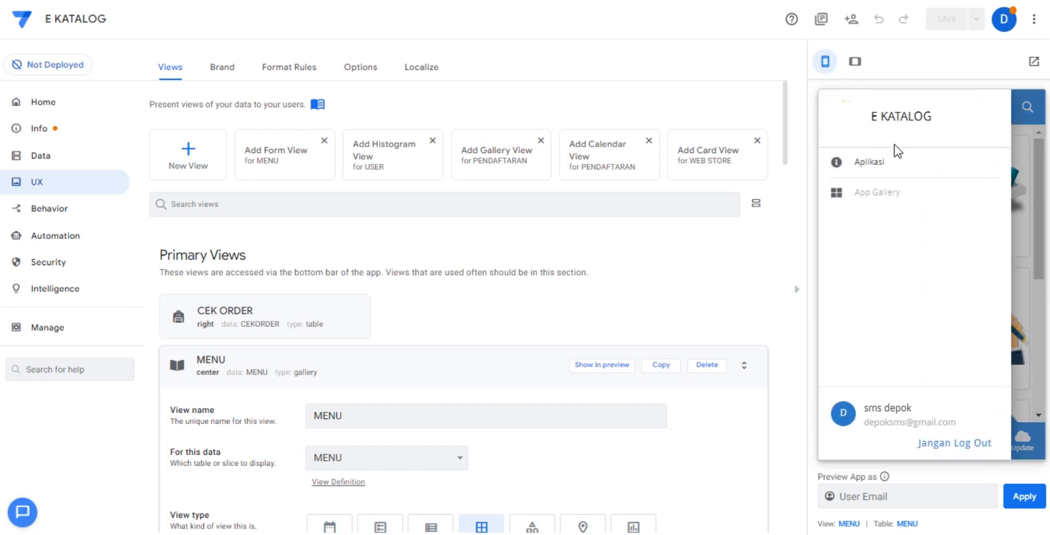
click(1021, 234)
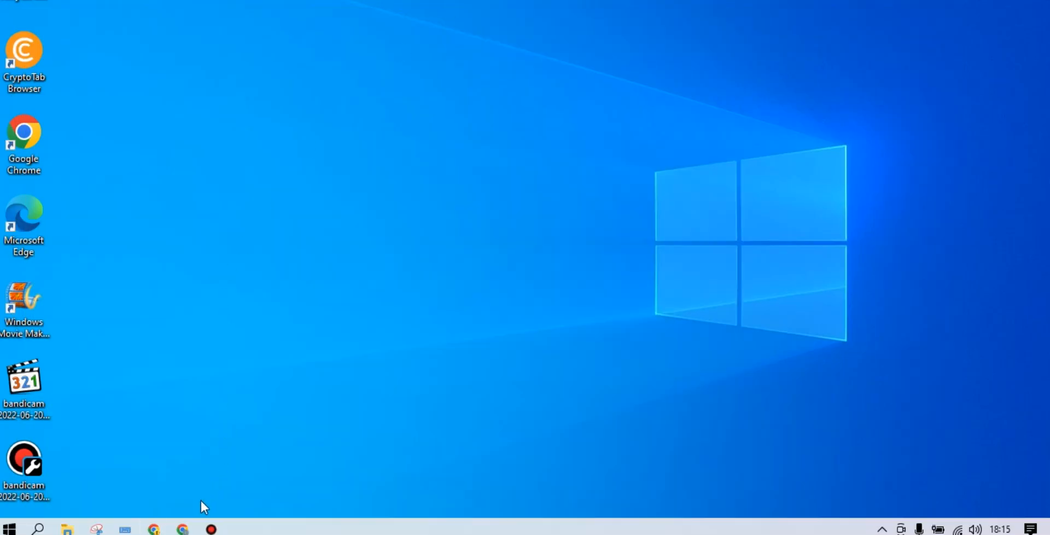
Switch to the permulaan spreadsheet in Google Sheets and open its home sheet.
click(154, 528)
click(156, 528)
click(181, 528)
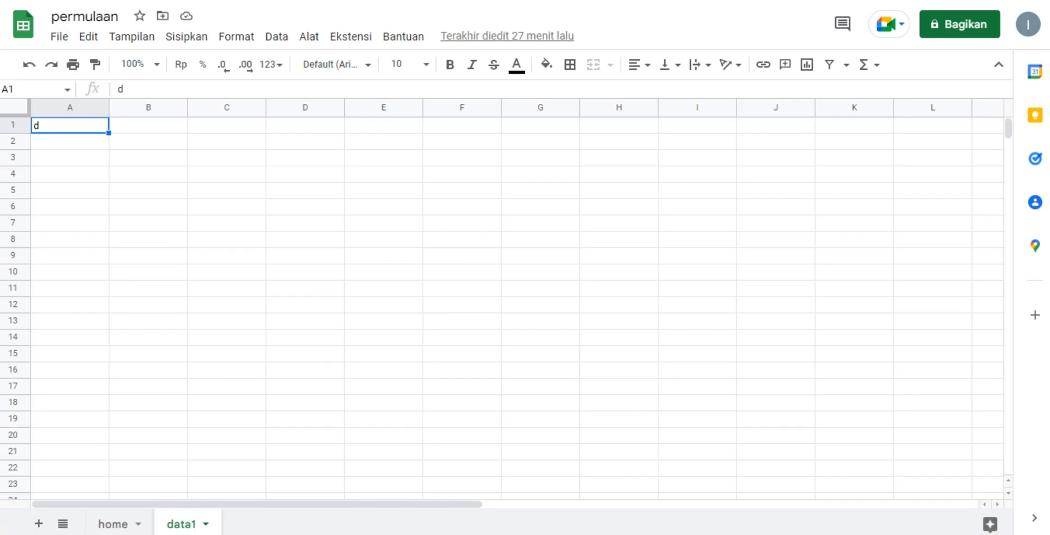
click(359, 230)
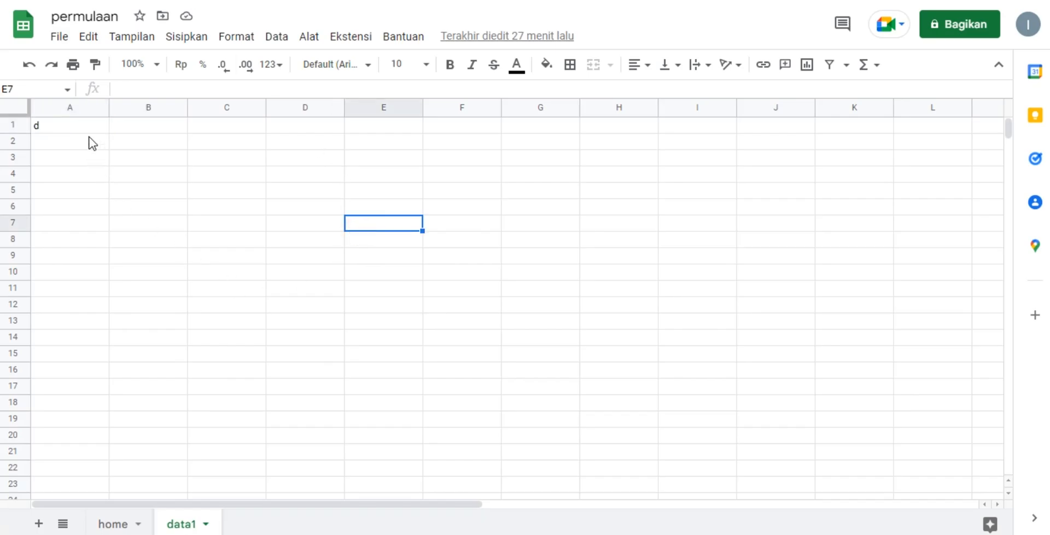
click(111, 525)
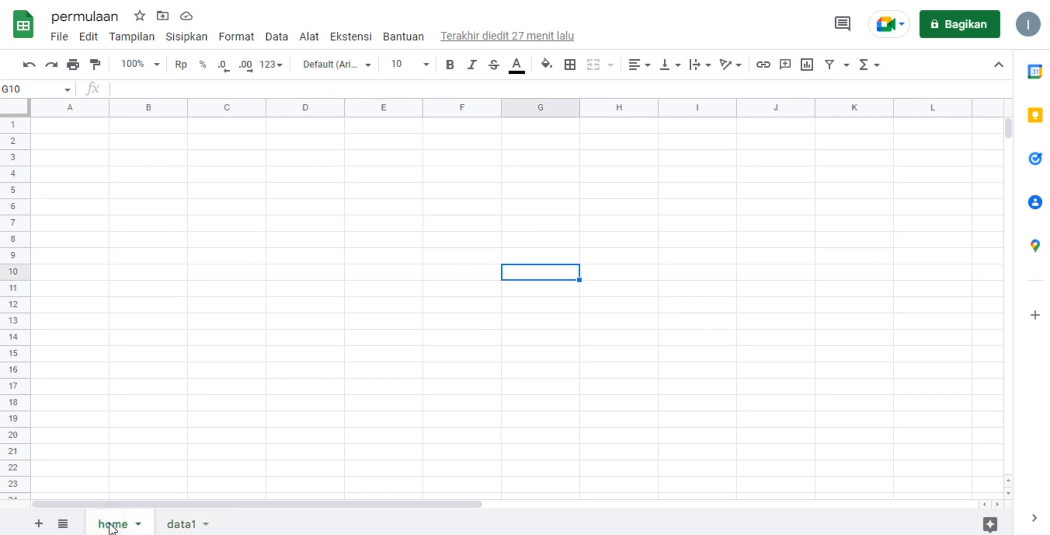
click(385, 262)
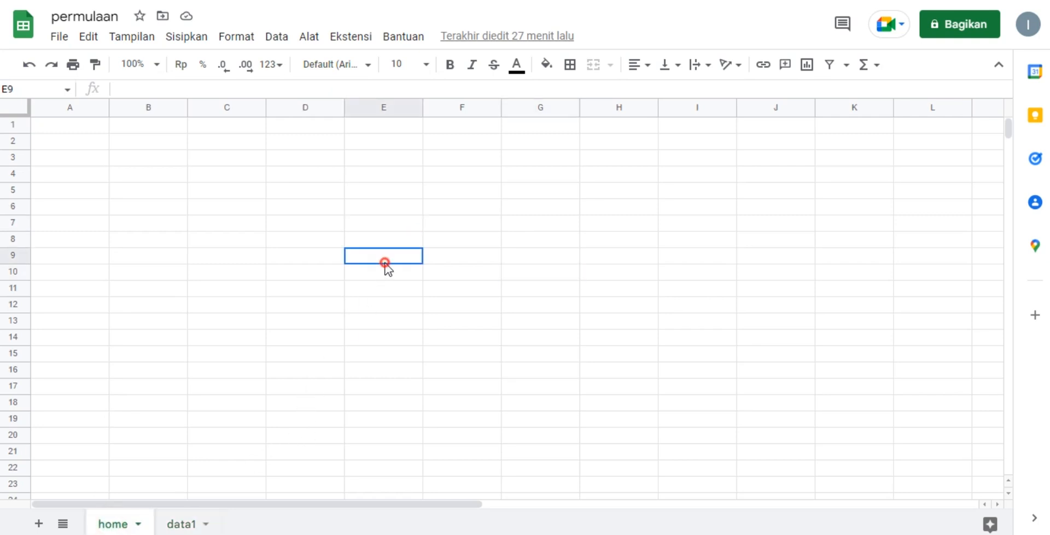
Enter the column headers nama in cell A1 and gambar in cell B1 of the home sheet.
click(54, 127)
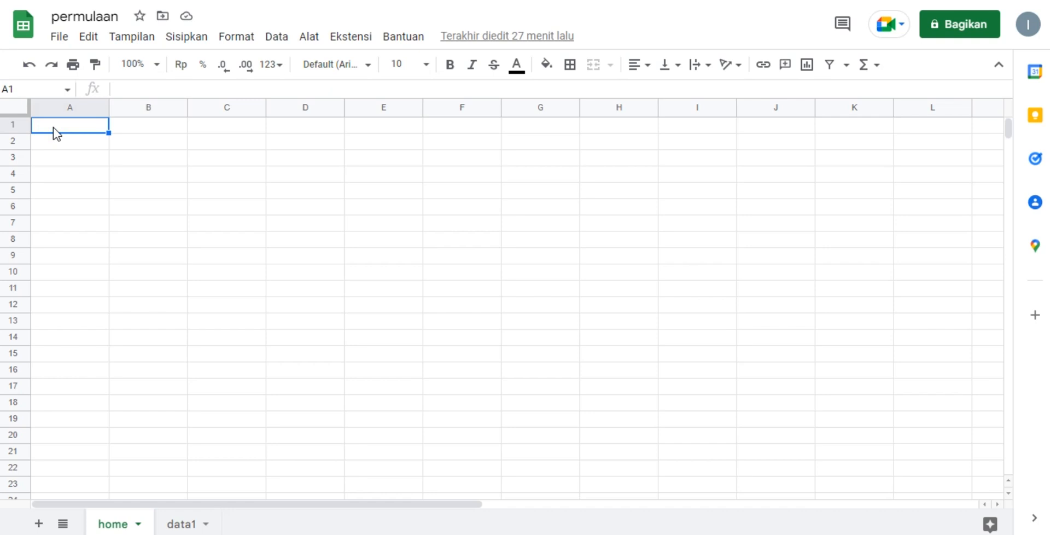
text(nama)
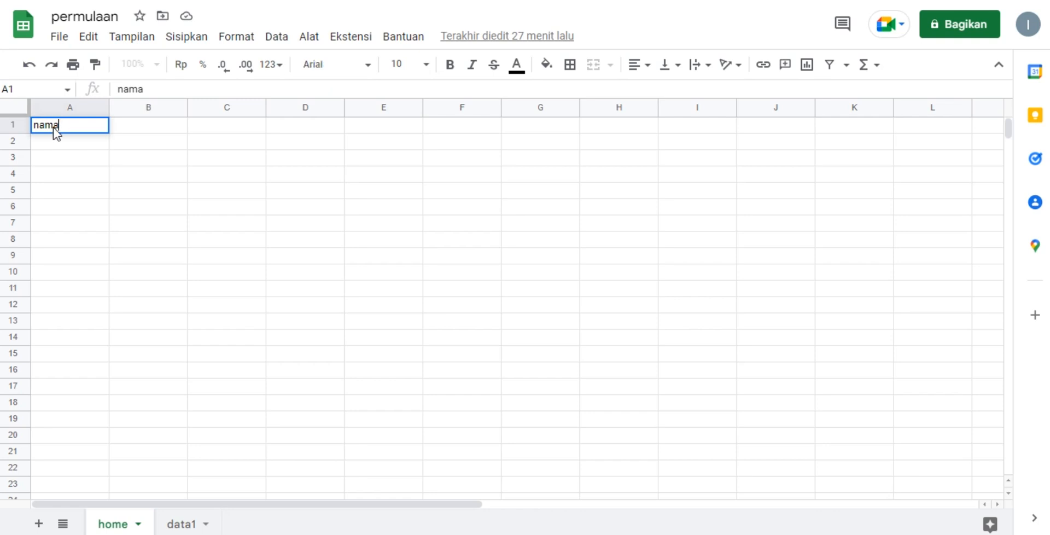
key(Tab)
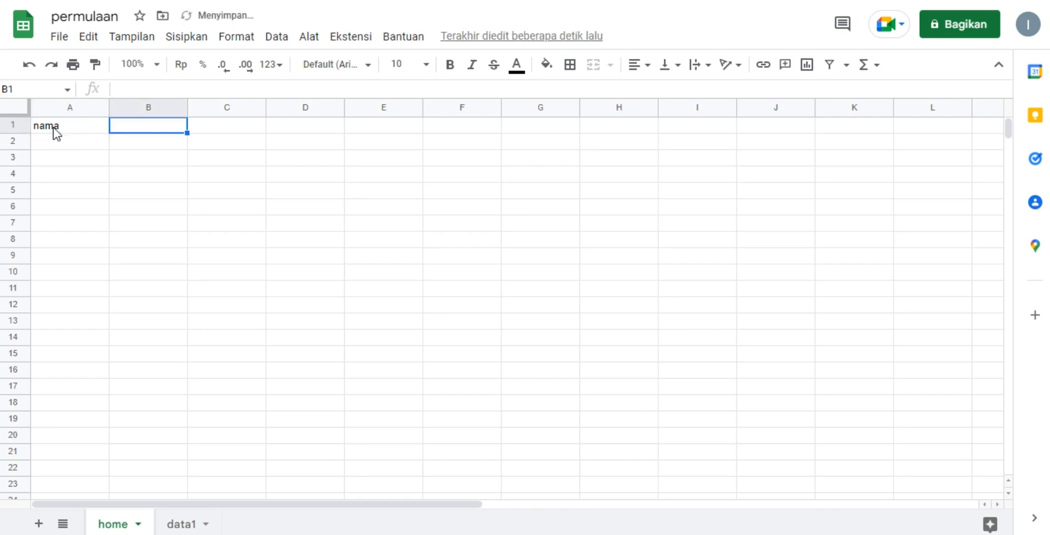
text(teks)
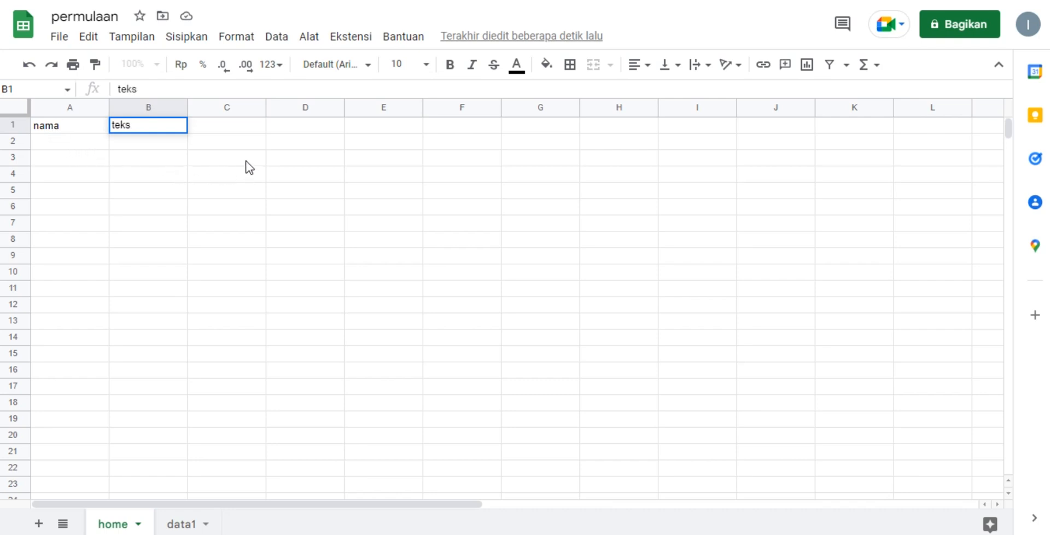
click(170, 127)
double_click(171, 126)
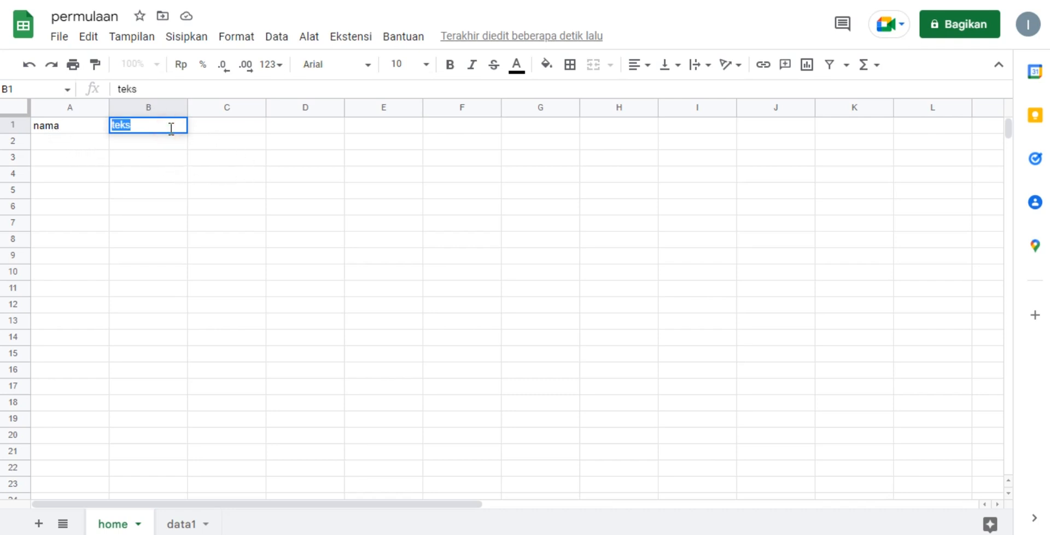
text(gambar)
click(239, 213)
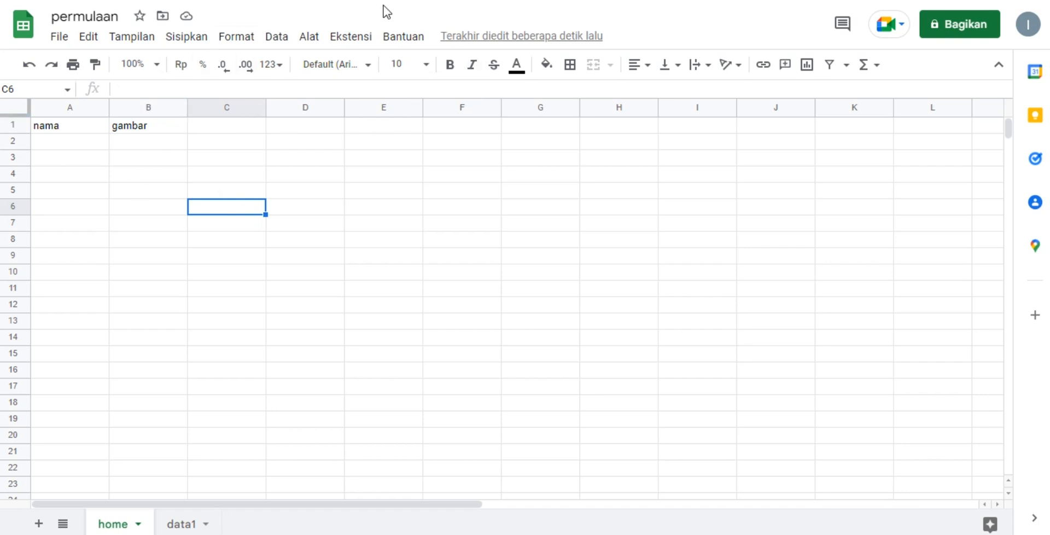
Switch to AppSheet and start creating a new app based on your own data.
click(368, 37)
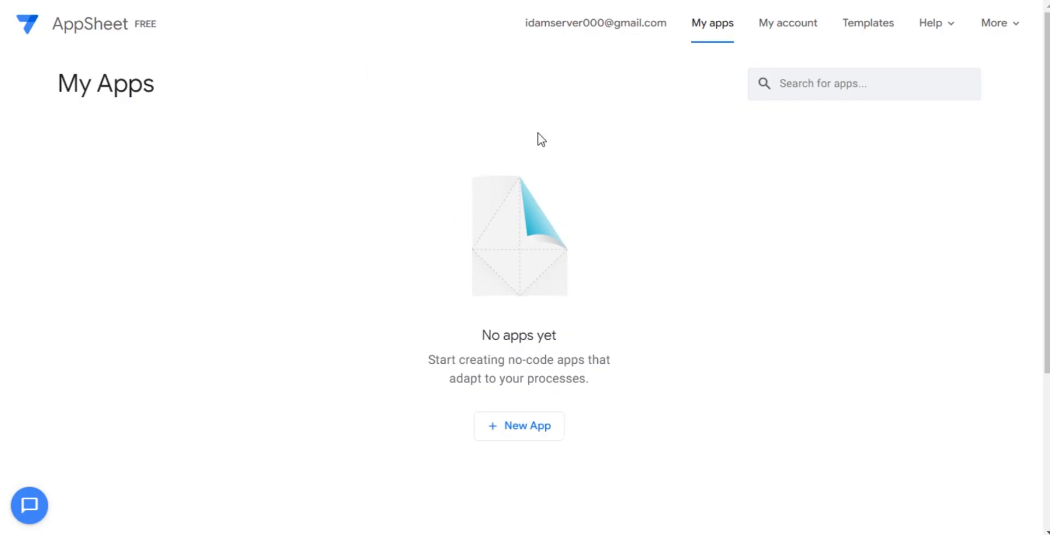
click(511, 425)
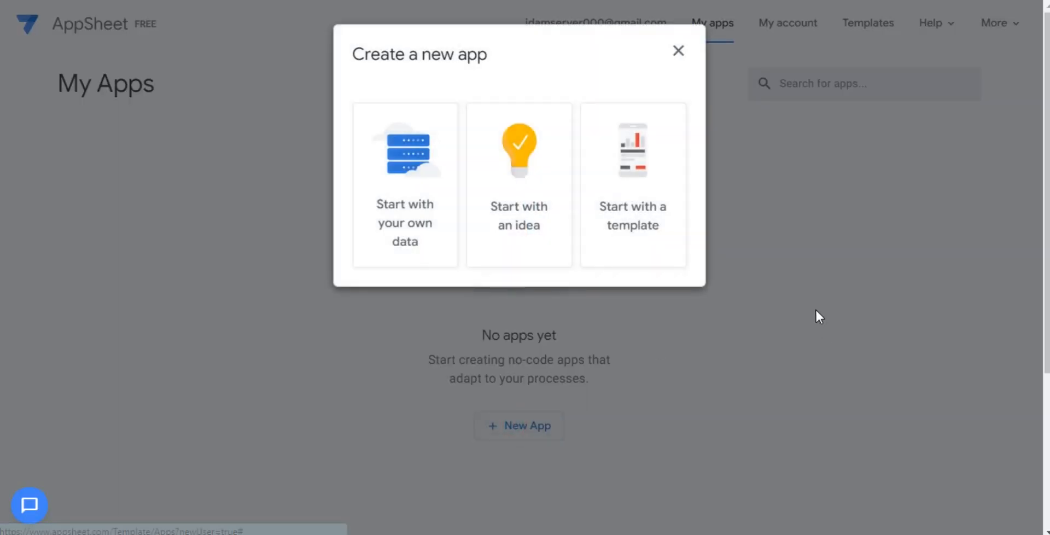
click(381, 186)
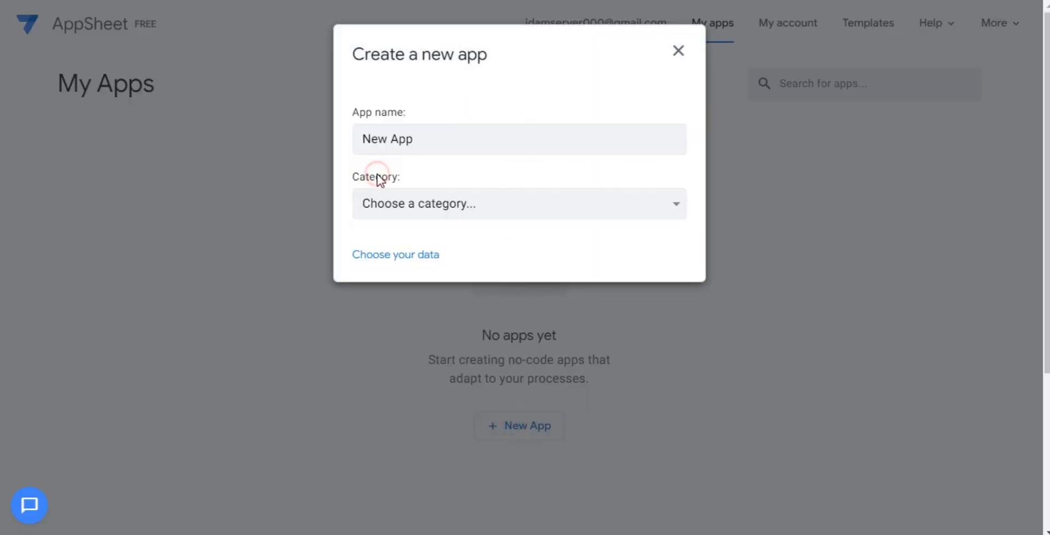
Name the new app Permulaan and set its category to Personal/Fun.
triple_click(430, 127)
text(Permulaan)
click(457, 192)
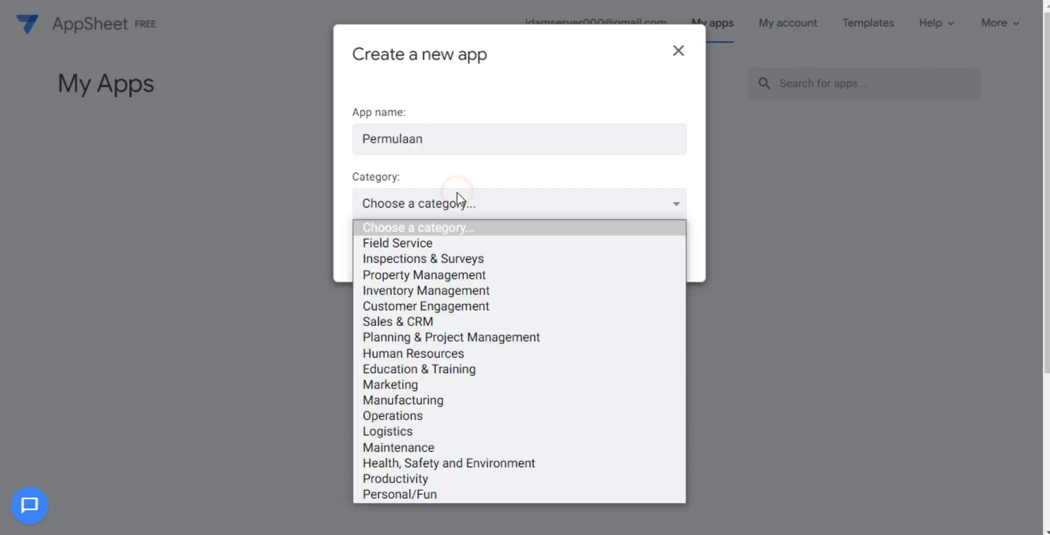
scroll(450, 371, down, 5)
click(475, 210)
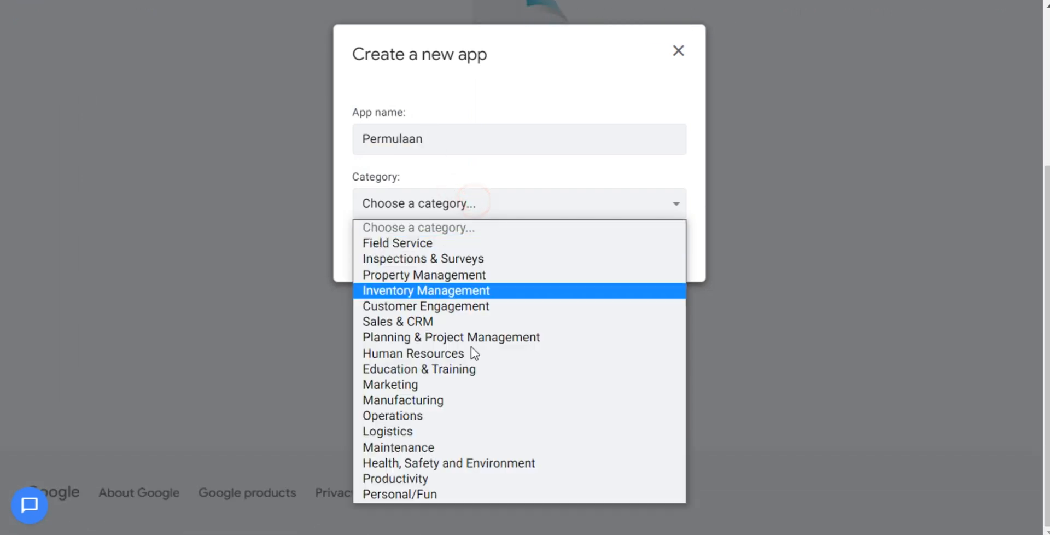
click(428, 493)
scroll(874, 298, up, 1)
scroll(869, 289, up, 3)
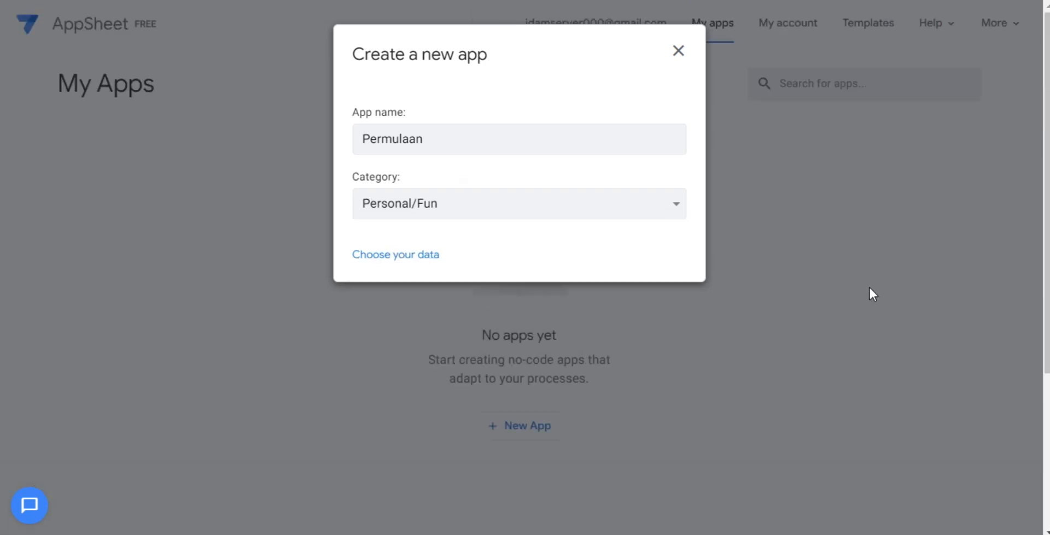
click(645, 205)
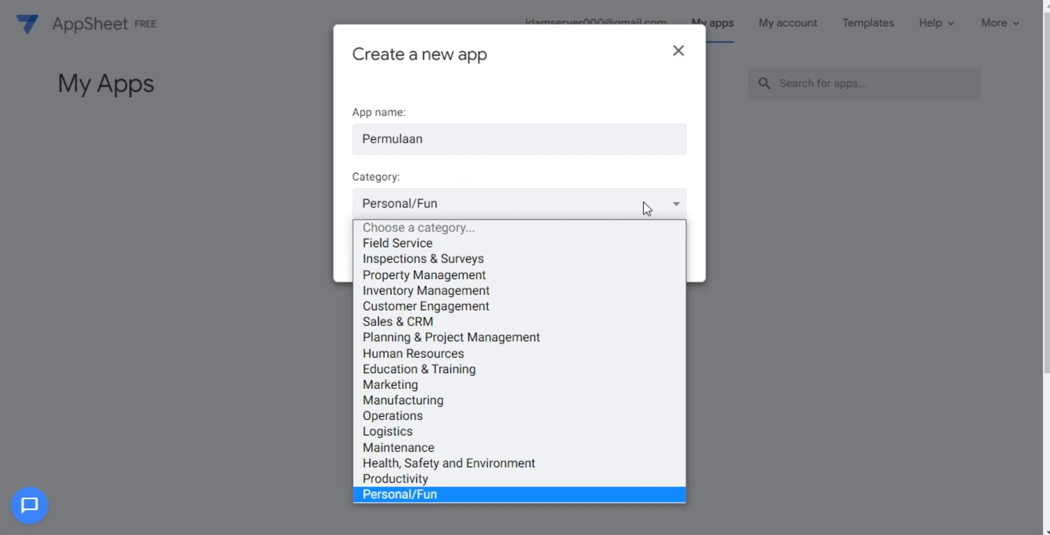
click(644, 204)
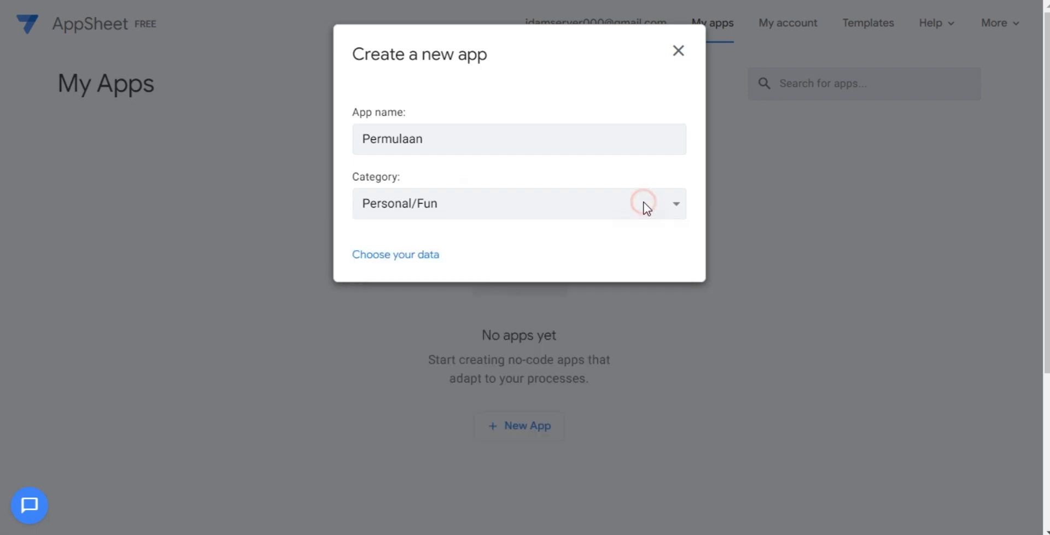
Choose the permulaan spreadsheet from Google Drive as the app's data source and dismiss the app-ready message.
click(381, 254)
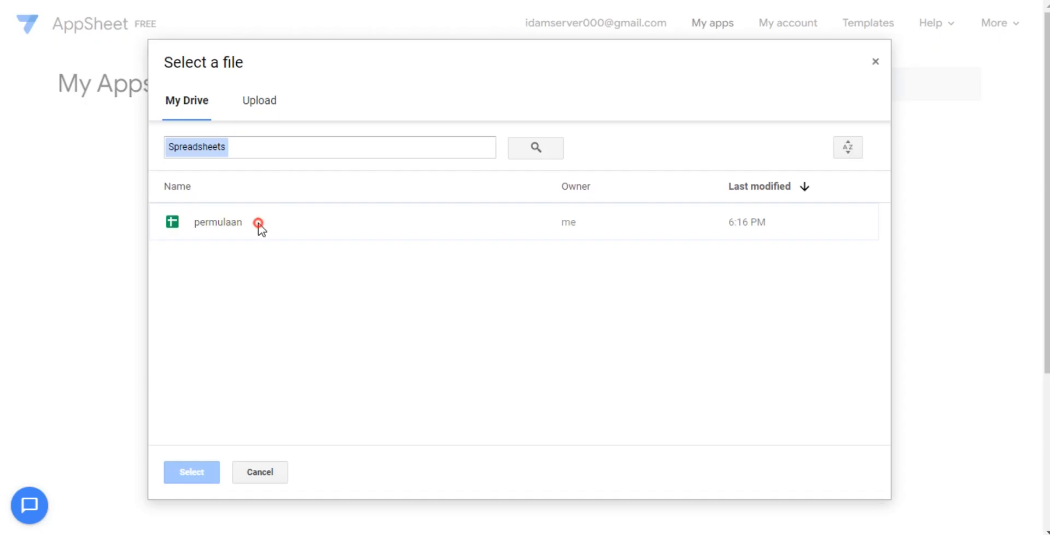
double_click(259, 224)
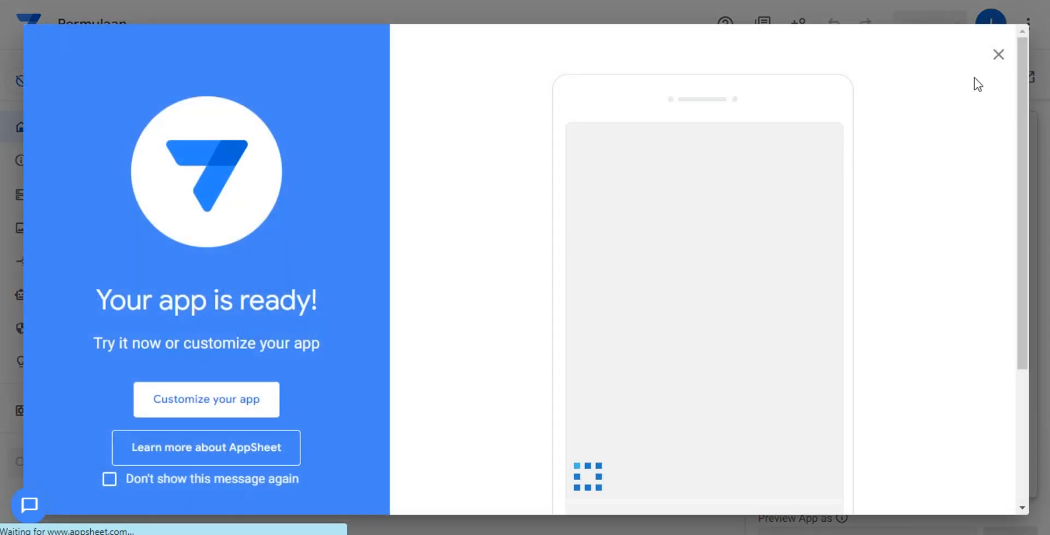
click(1000, 55)
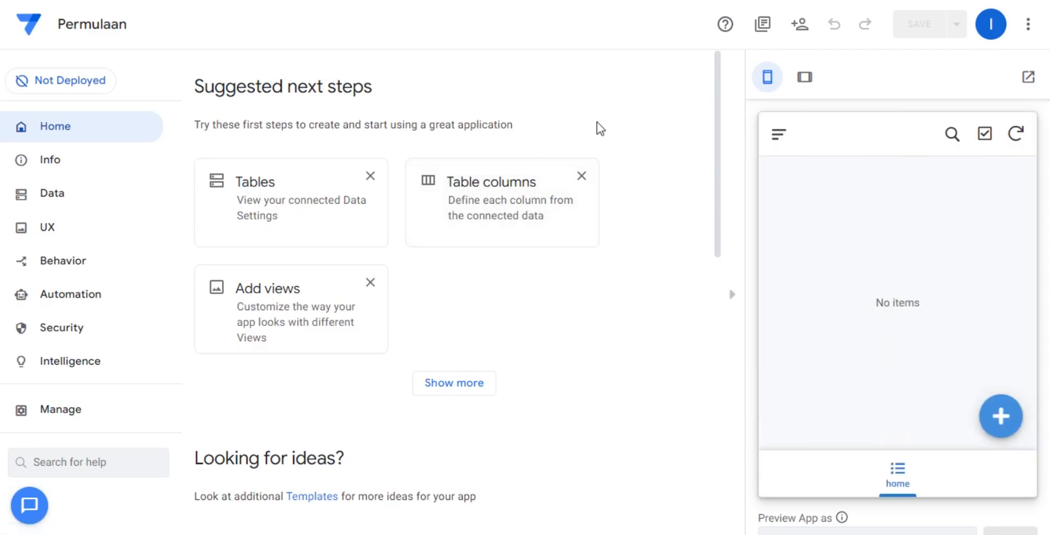
Dismiss all the suggested next step cards on the app editor's home page.
click(370, 176)
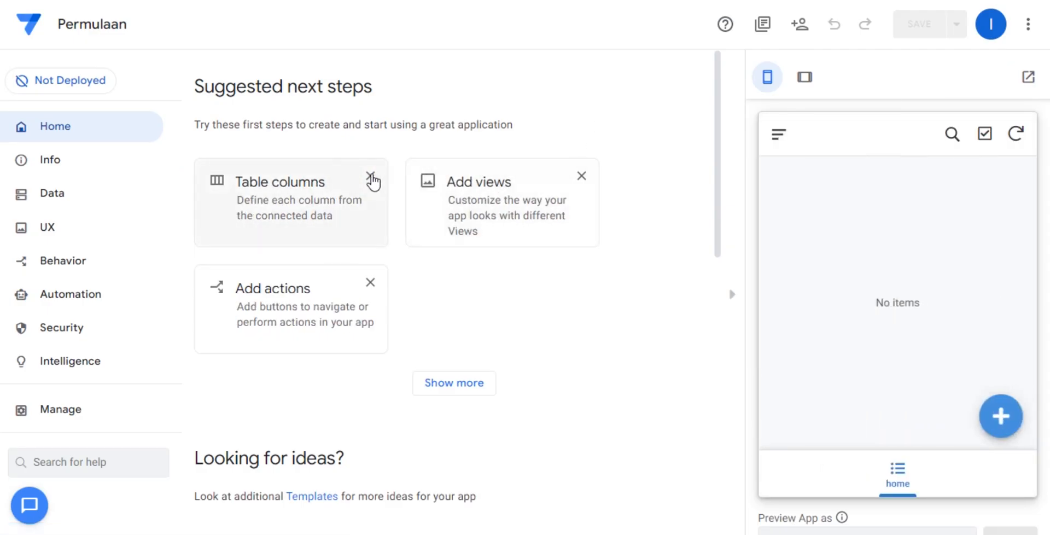
click(370, 177)
click(370, 176)
click(370, 177)
click(370, 177)
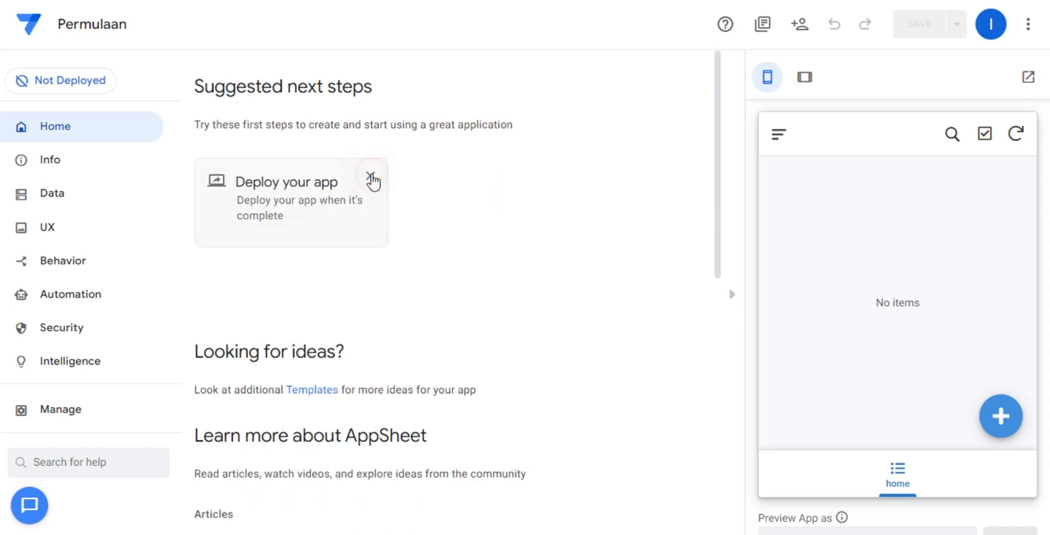
click(370, 176)
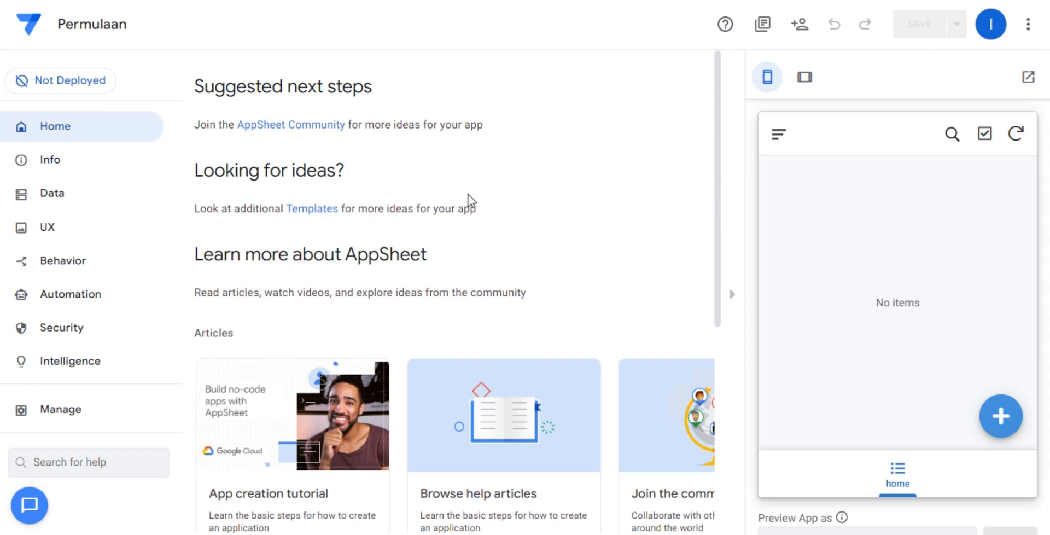
Open the home table's data settings and disallow Deletes, keeping Updates and Adds enabled.
click(897, 473)
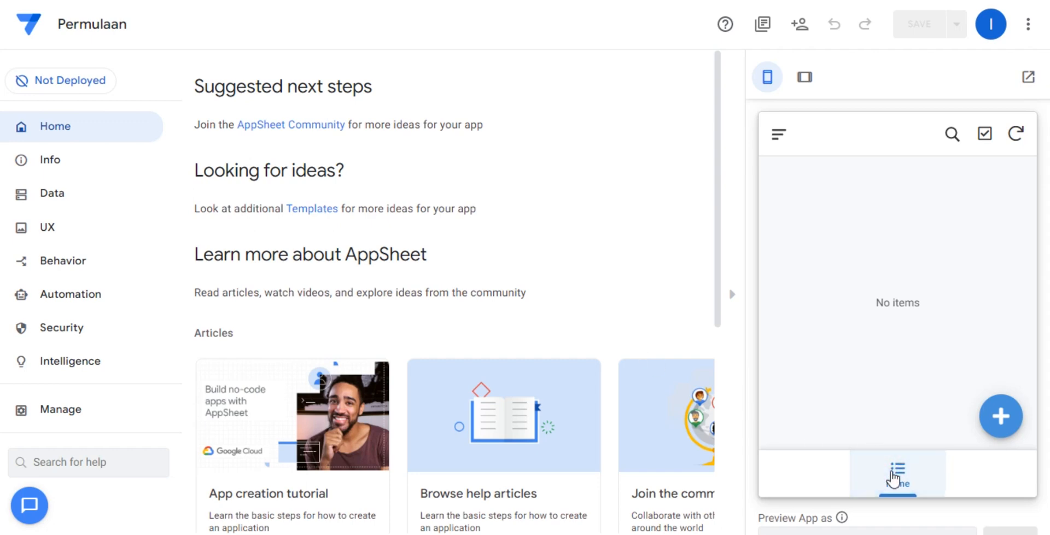
click(25, 195)
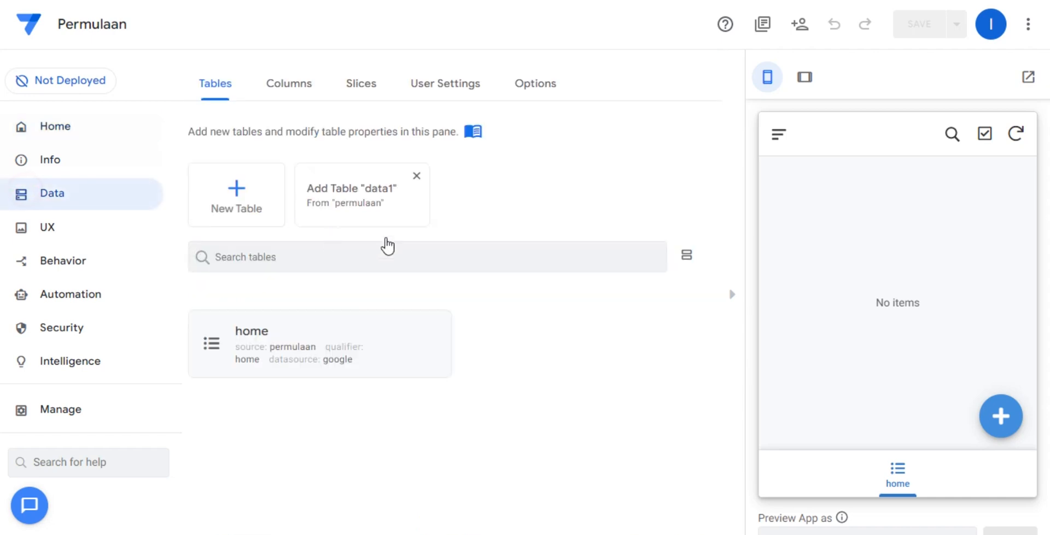
click(435, 348)
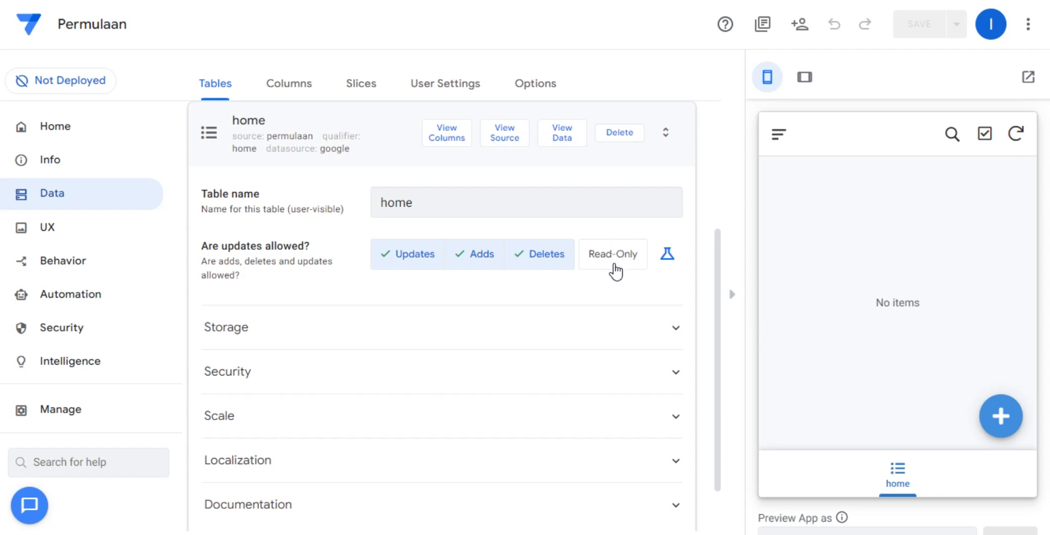
click(547, 260)
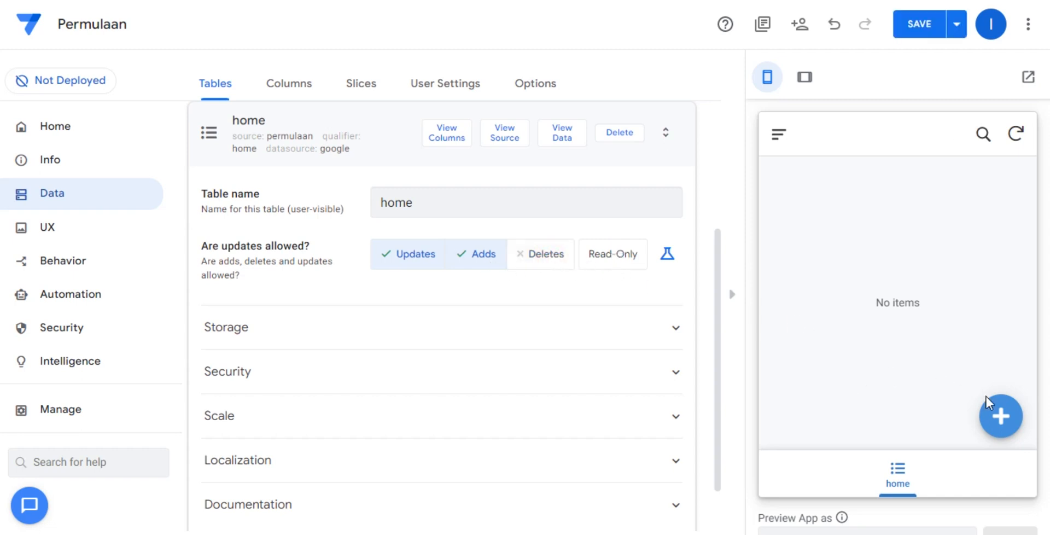
Add a record with nama KATALOG in the app preview and save it.
click(1000, 417)
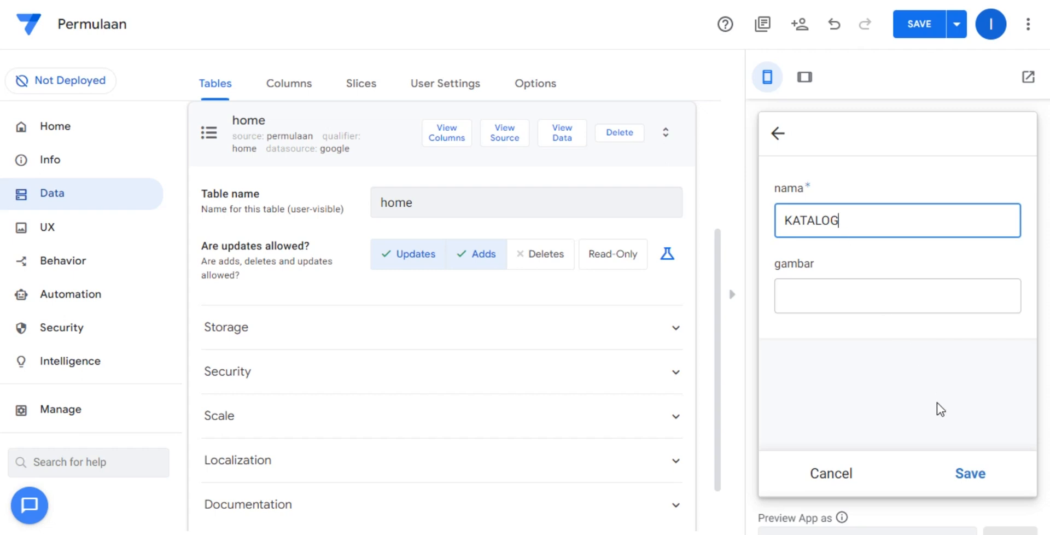
click(967, 472)
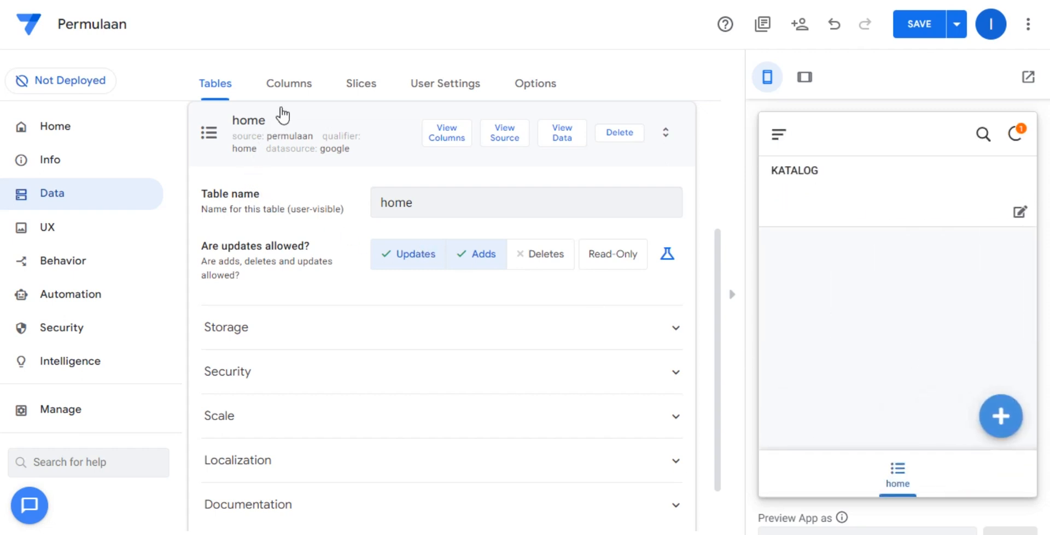
Change the type of the home table's gambar column to Image.
click(294, 83)
click(367, 255)
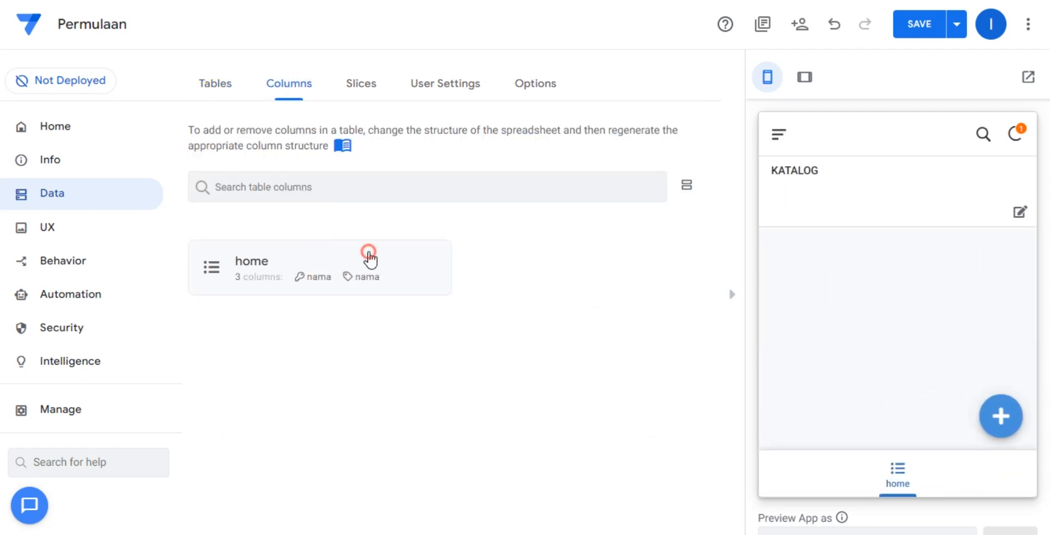
click(438, 331)
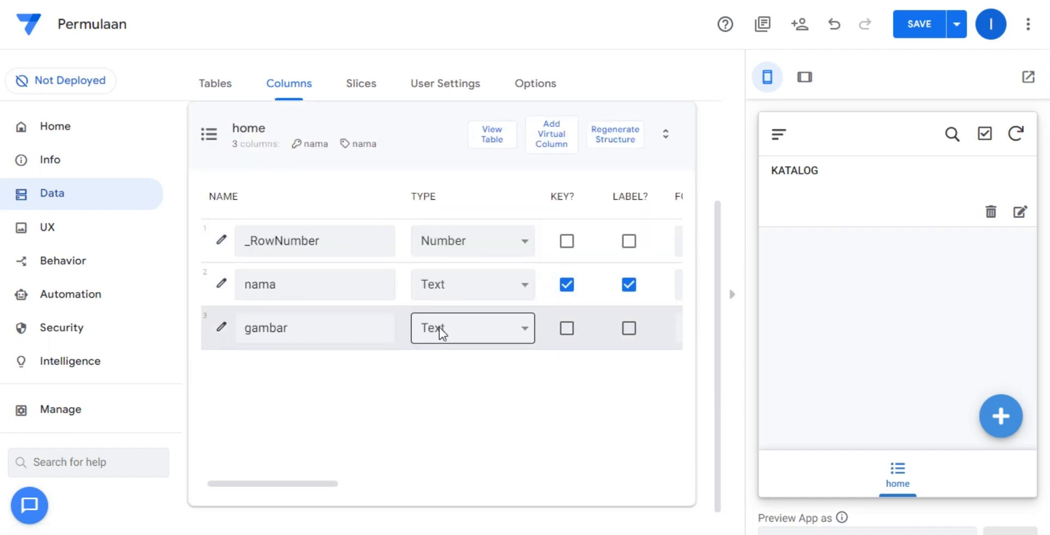
key(i)
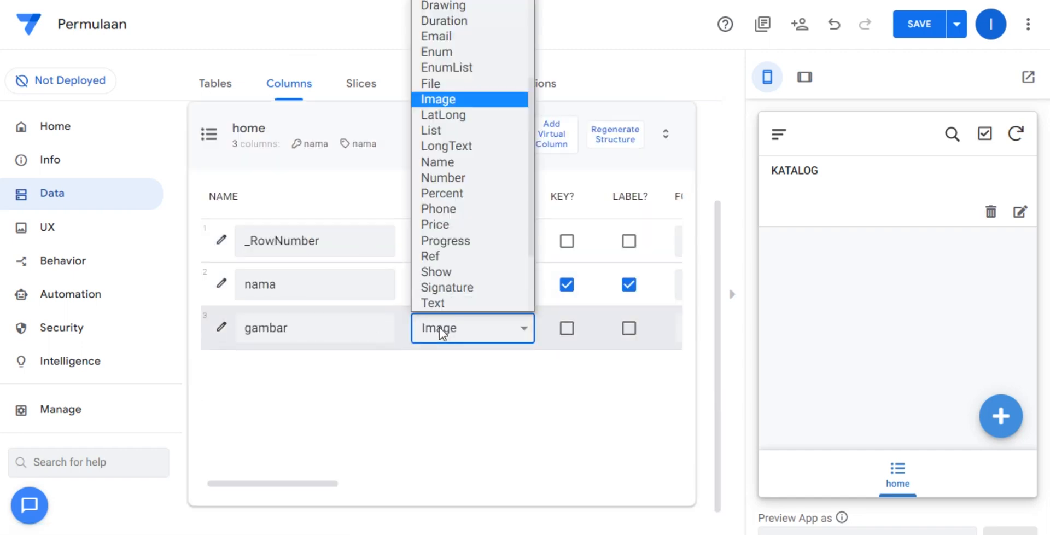
click(438, 327)
click(497, 389)
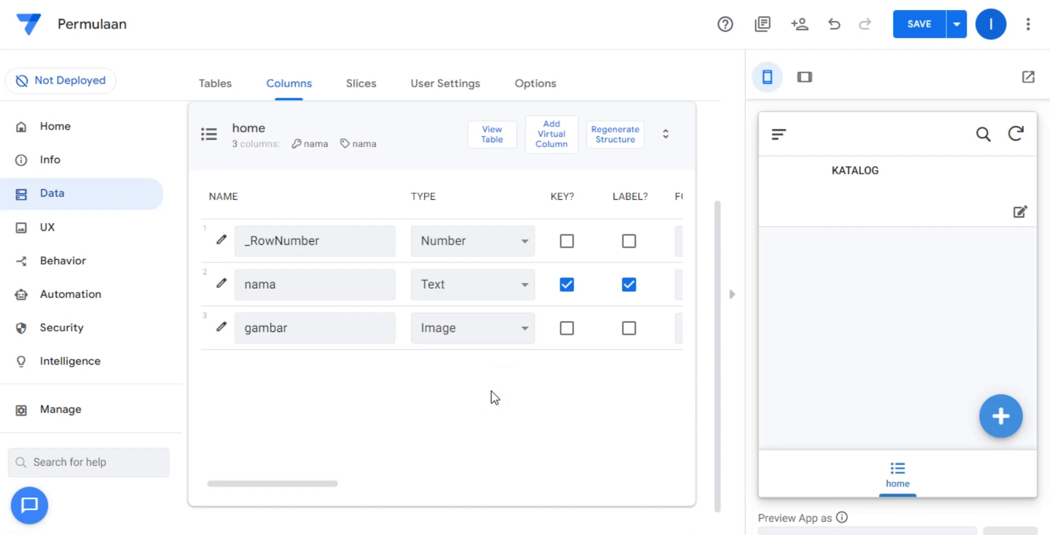
Try to attach the ekatalog picture from the Downloads folder to the KATALOG record's gambar field in the app preview.
click(1018, 212)
click(898, 311)
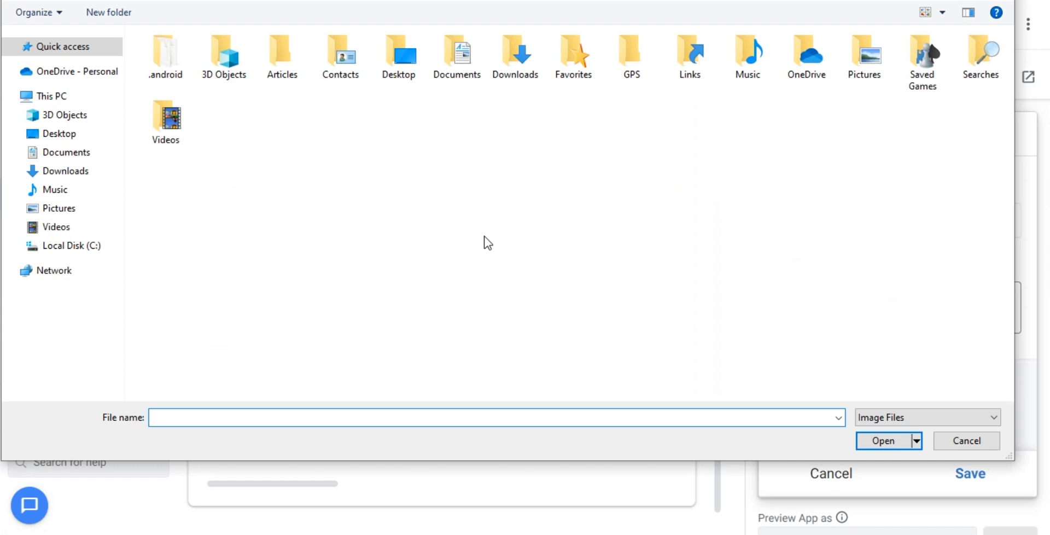
click(50, 98)
double_click(760, 71)
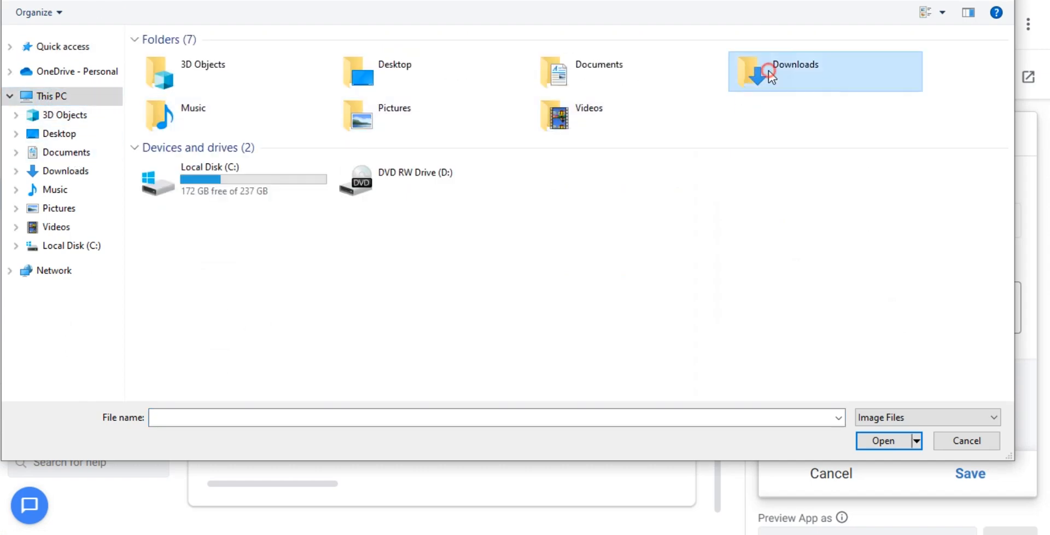
double_click(204, 81)
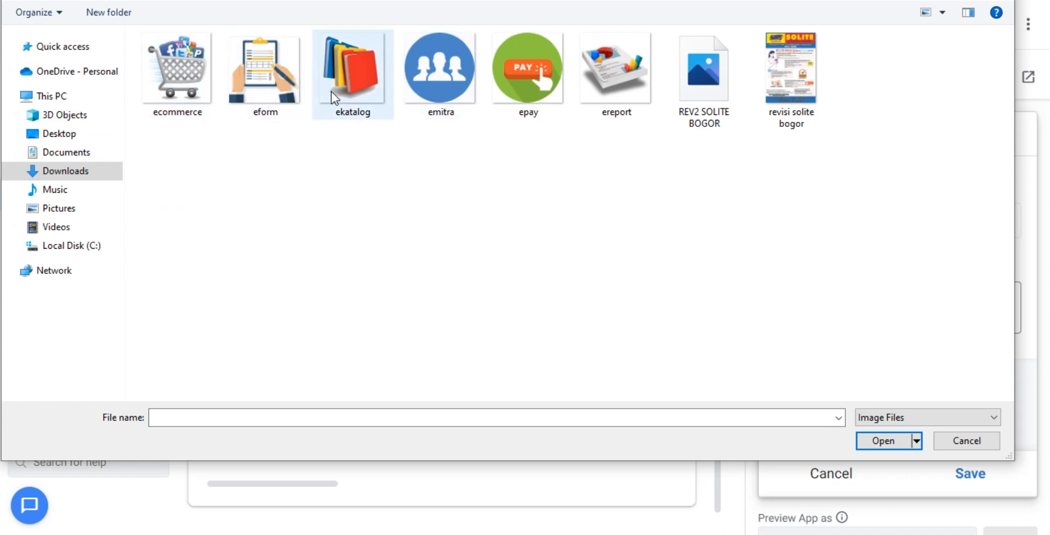
double_click(348, 77)
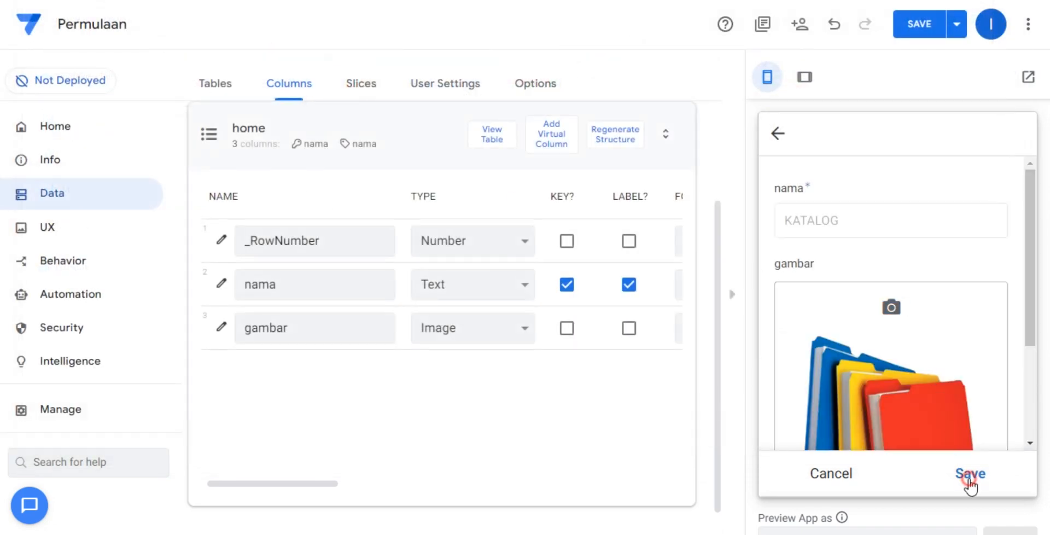
click(967, 474)
click(1014, 145)
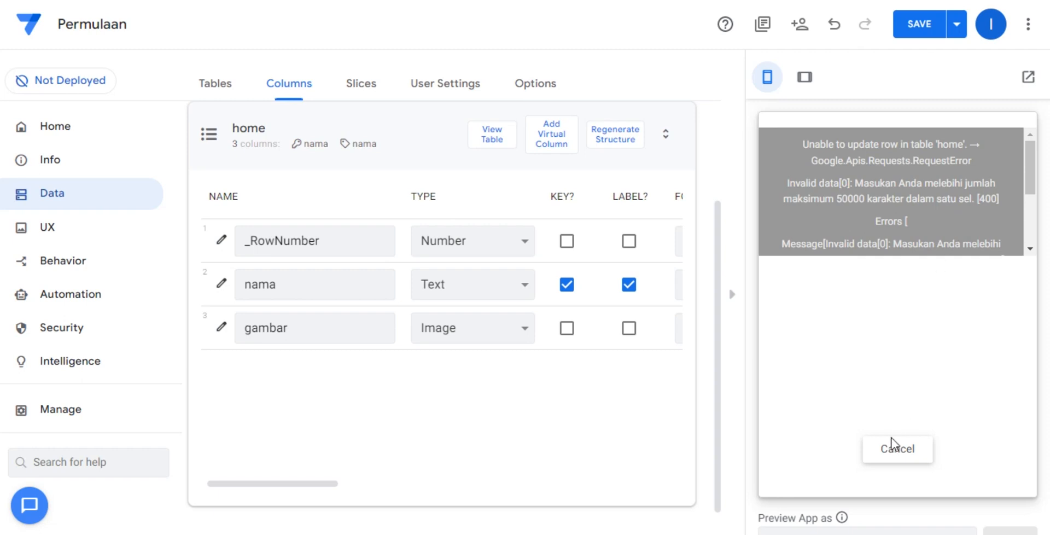
click(888, 452)
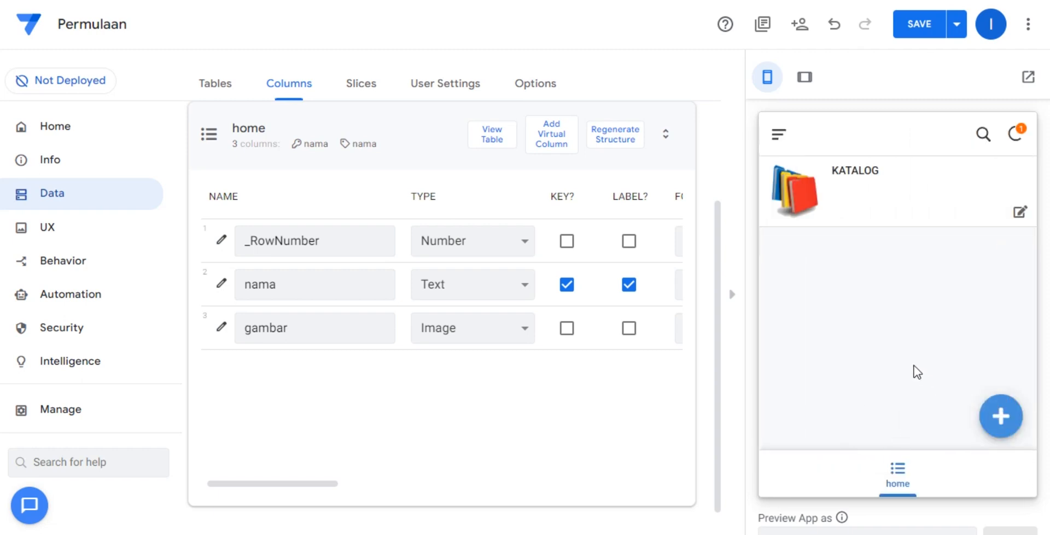
Save the app, then set the KATALOG record's gambar to the ekatalog picture and save the record.
click(919, 30)
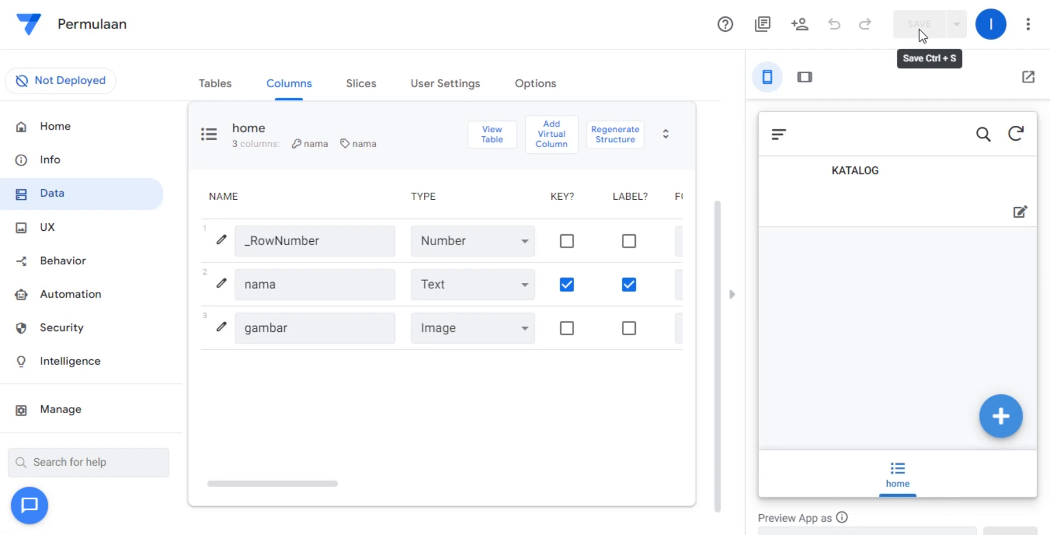
click(1018, 212)
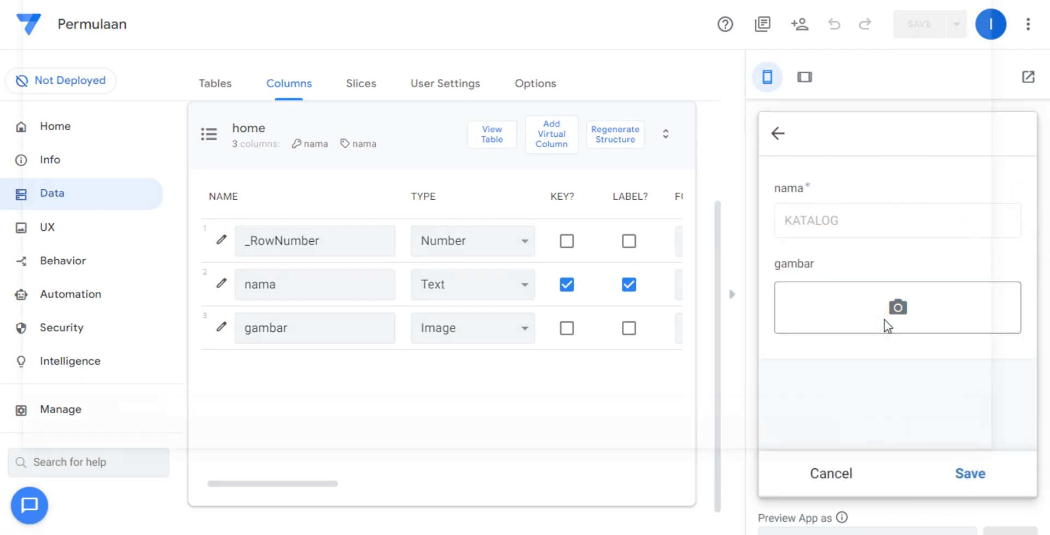
click(884, 319)
double_click(331, 70)
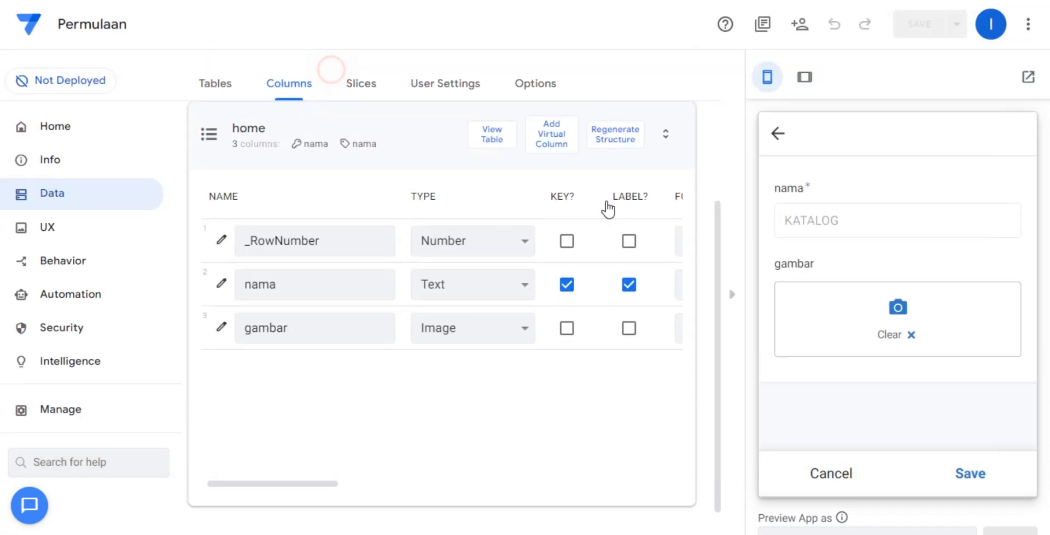
click(973, 473)
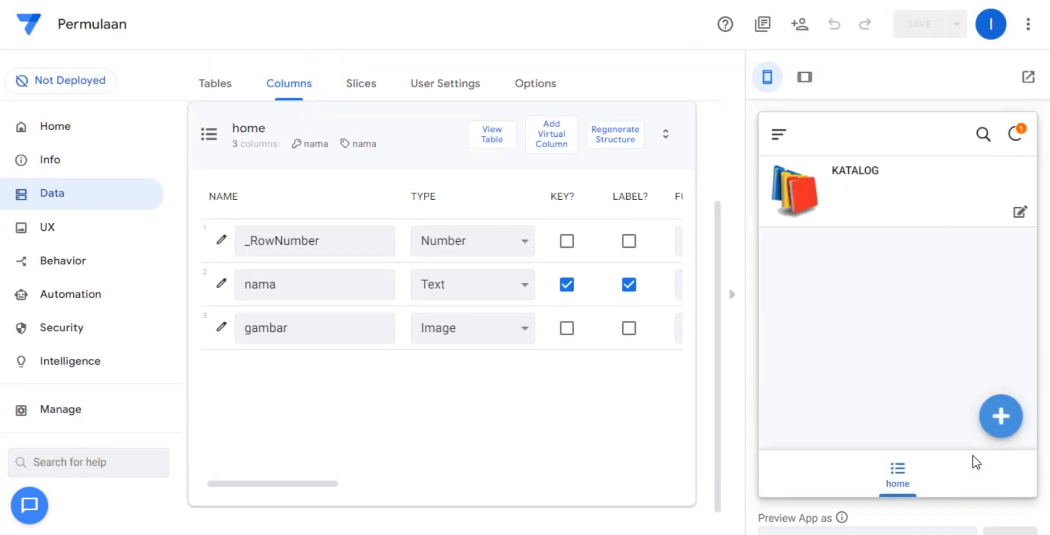
Add a record with nama FORMULIR and the eform picture as gambar, save it and sync the preview.
click(999, 417)
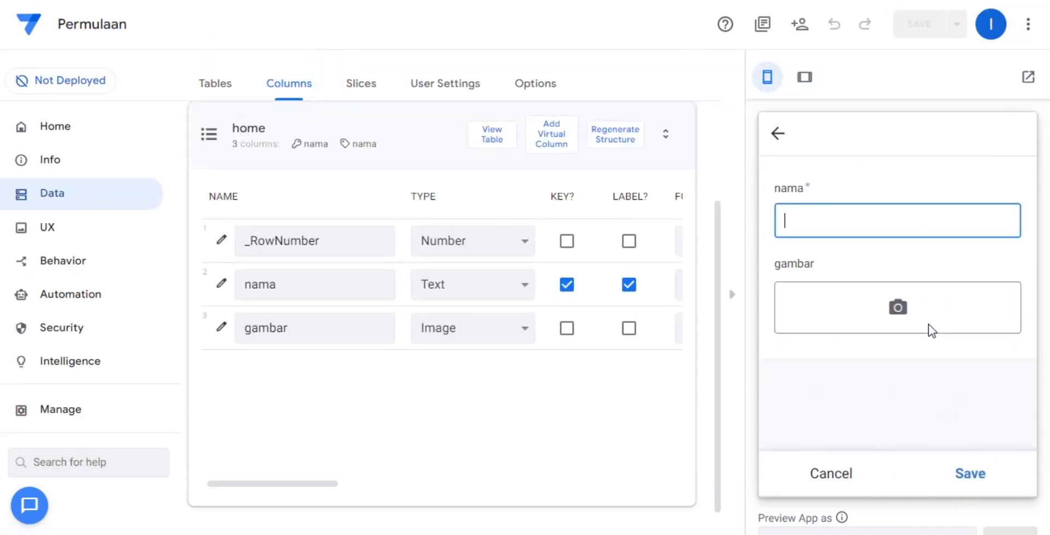
click(852, 225)
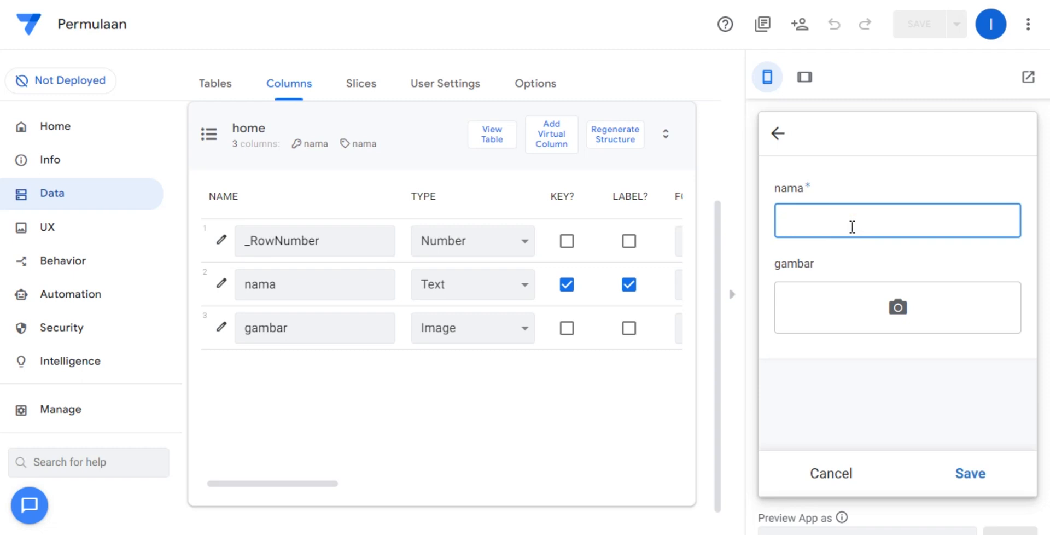
text(Isi)
text(FO)
text(RMULIR)
click(869, 305)
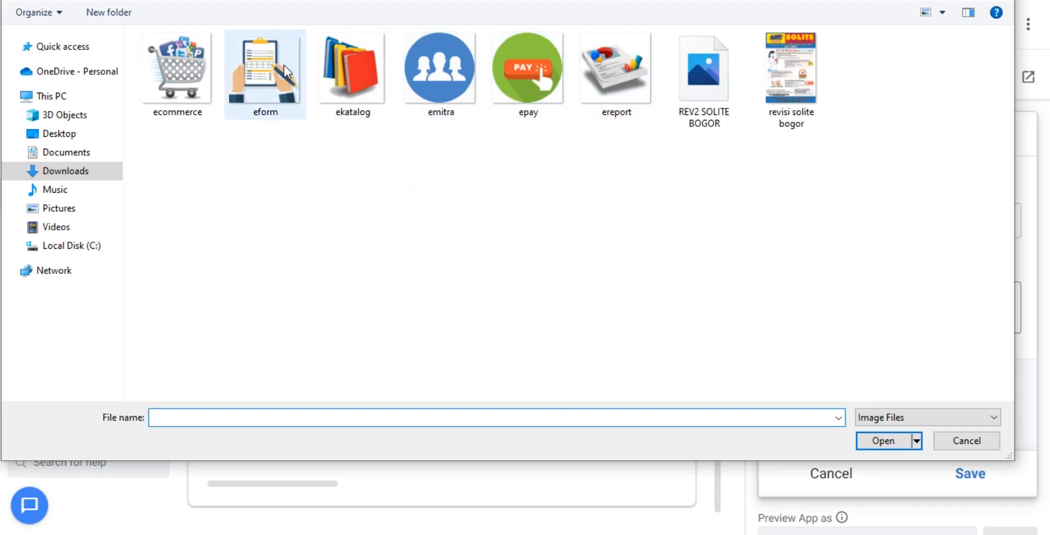
double_click(285, 71)
click(969, 474)
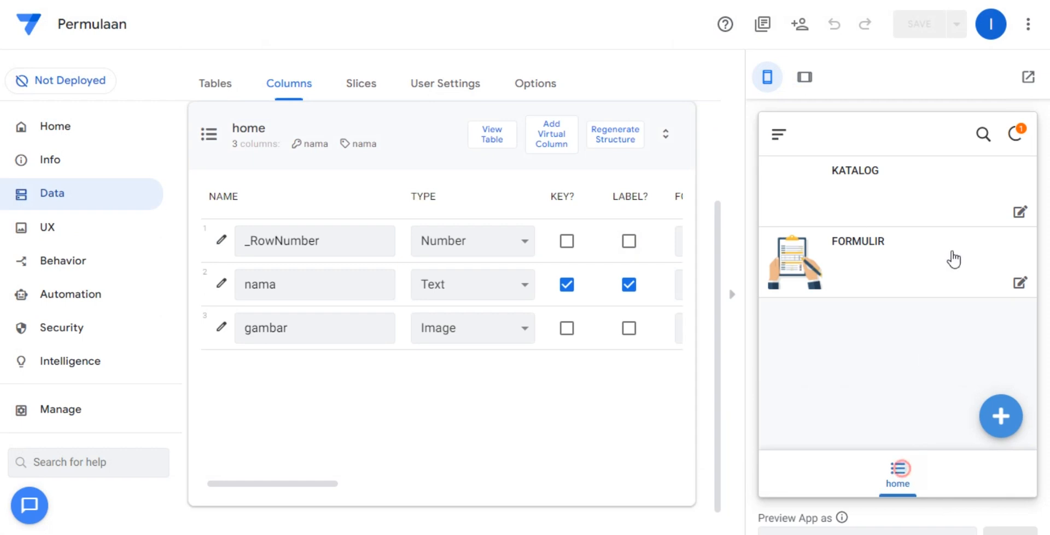
click(1006, 138)
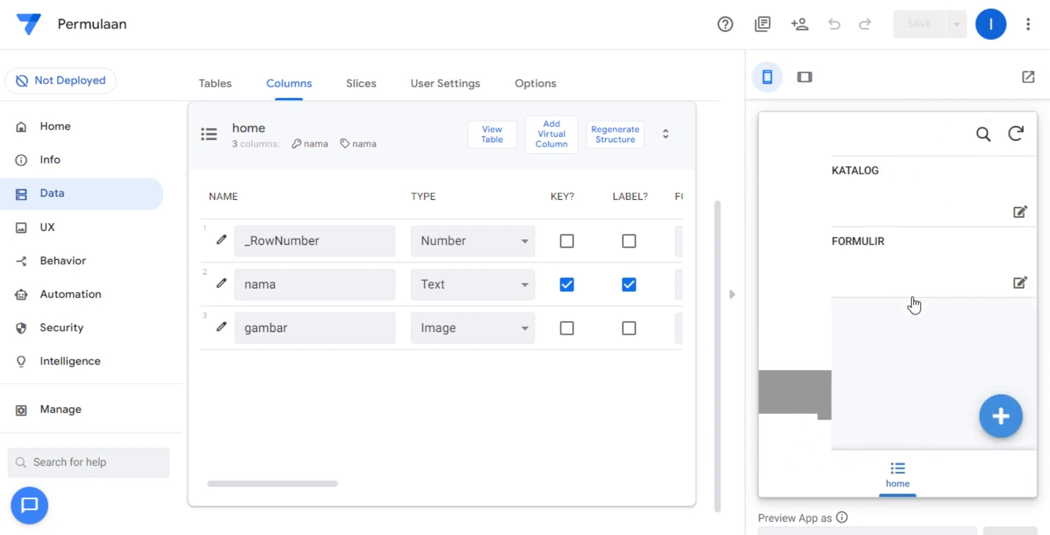
Add a record with nama PENGGUNA and the ecommerce picture as gambar, and save it.
click(1000, 415)
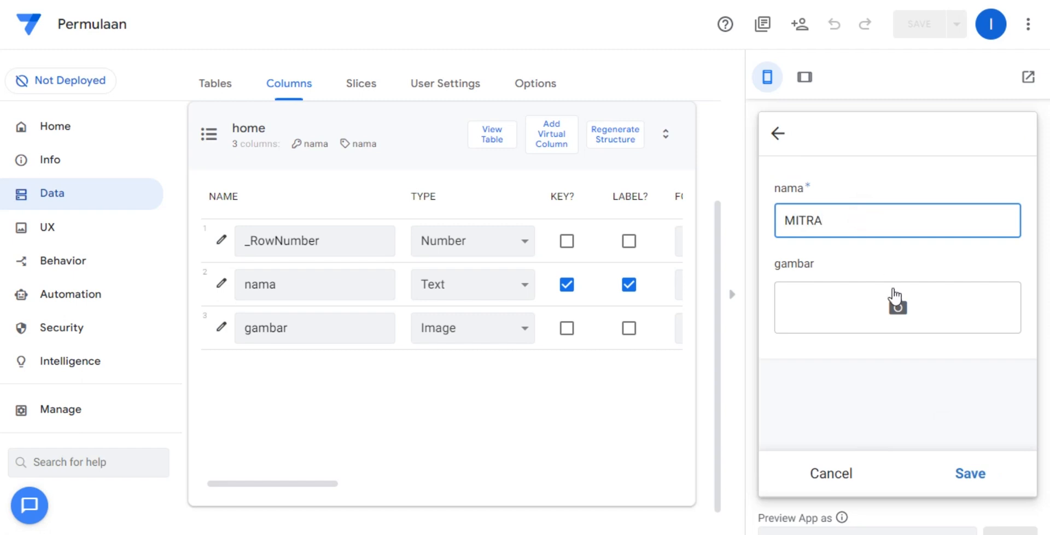
double_click(875, 219)
text(PENGGUNA)
click(898, 311)
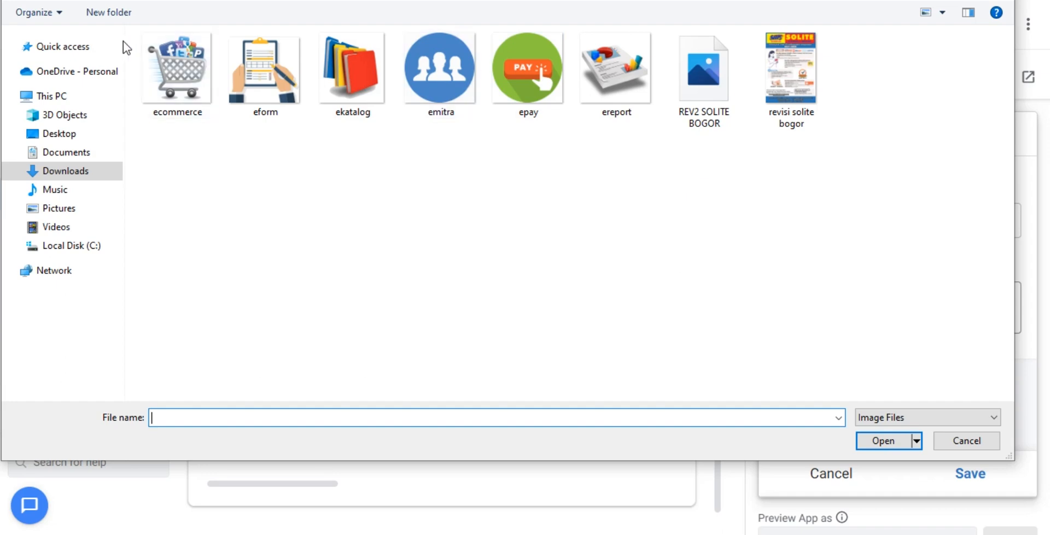
double_click(177, 67)
click(967, 475)
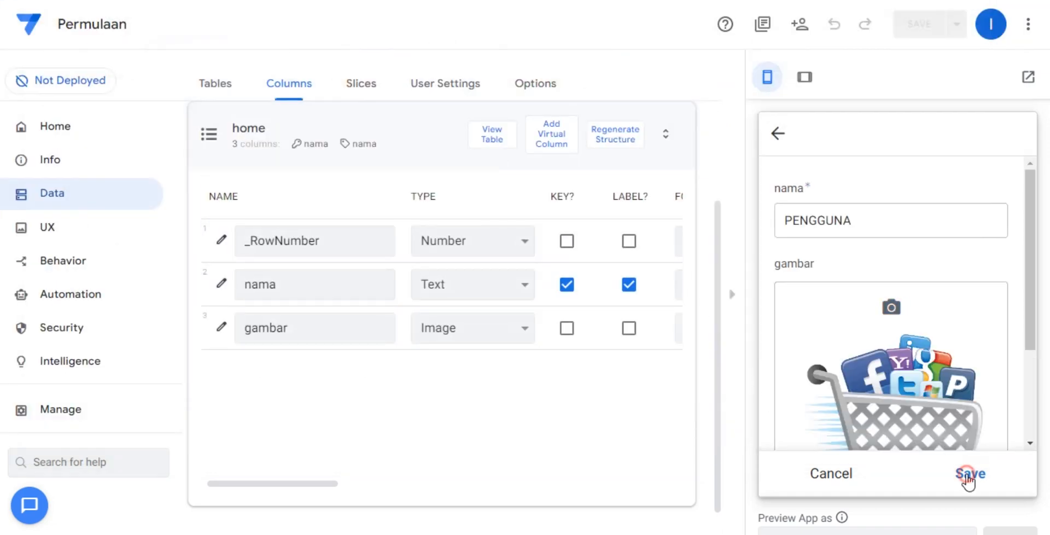
Add a record with nama MITRA and the blue group-of-people picture as gambar, save it and sync the preview.
click(1001, 417)
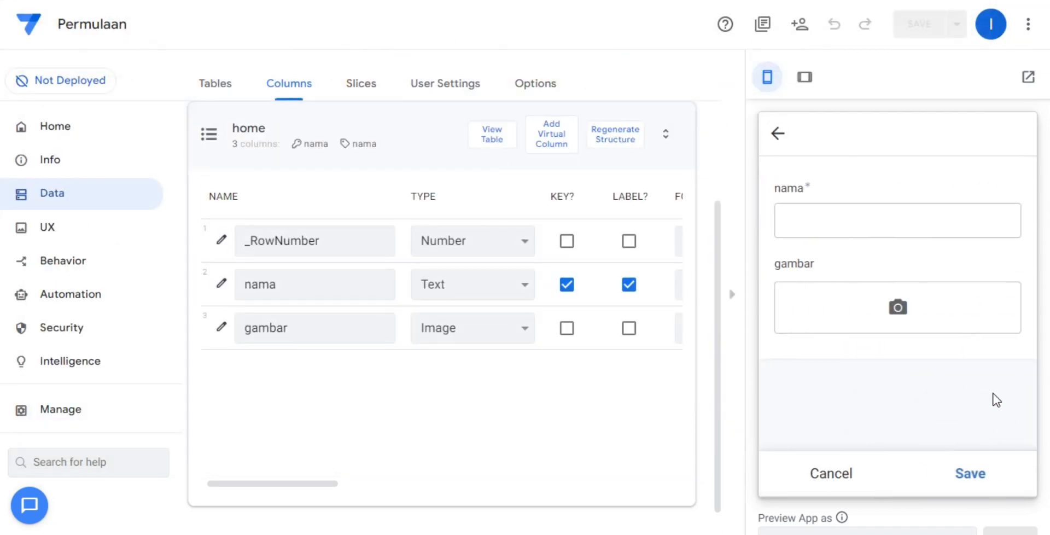
click(847, 221)
text(MITRA)
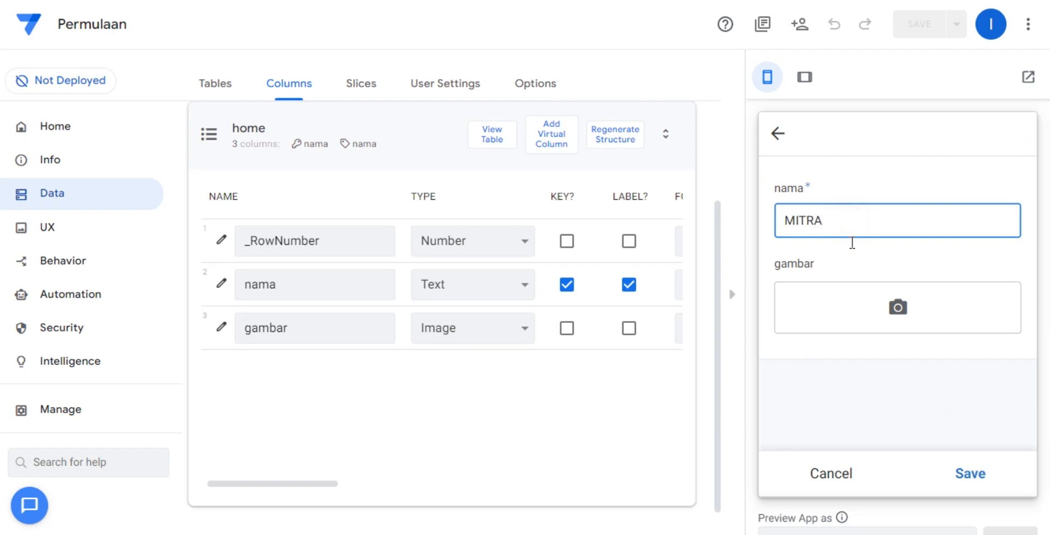
click(897, 307)
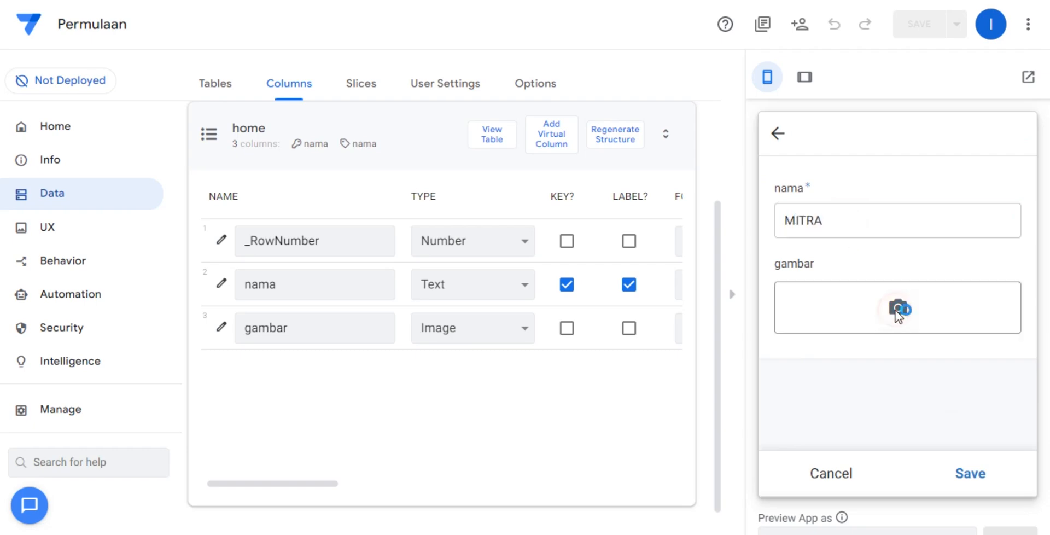
double_click(452, 71)
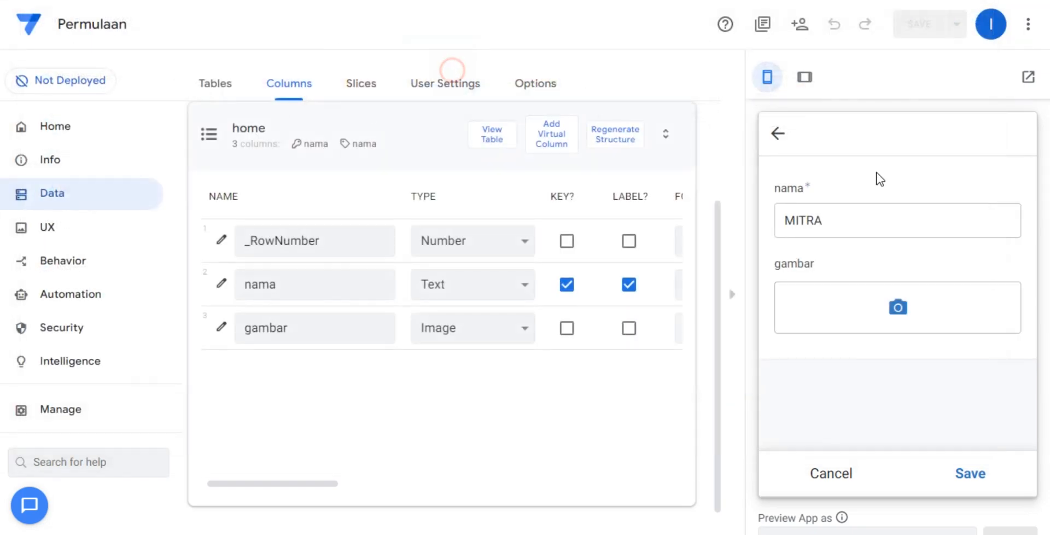
click(972, 475)
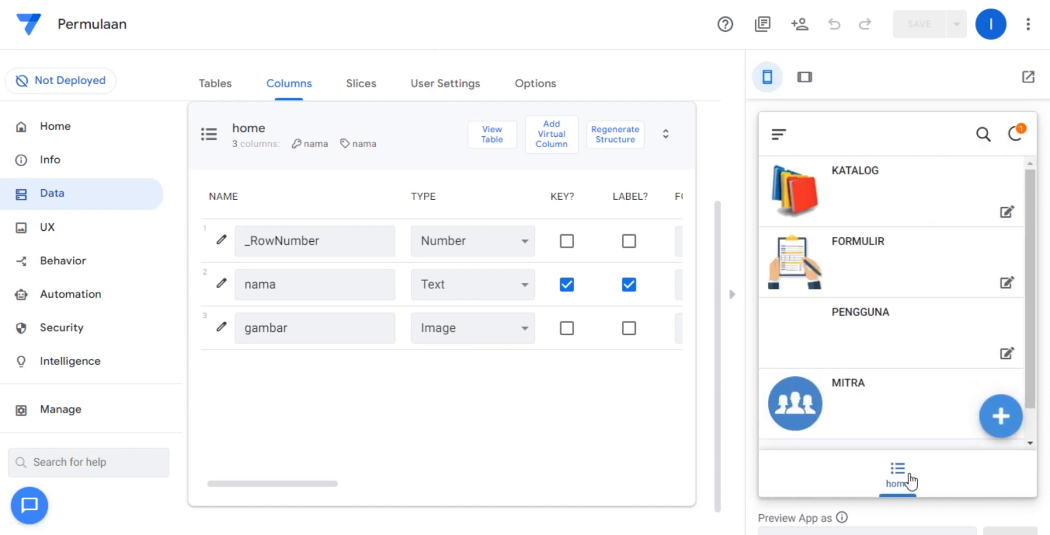
click(908, 476)
click(1017, 133)
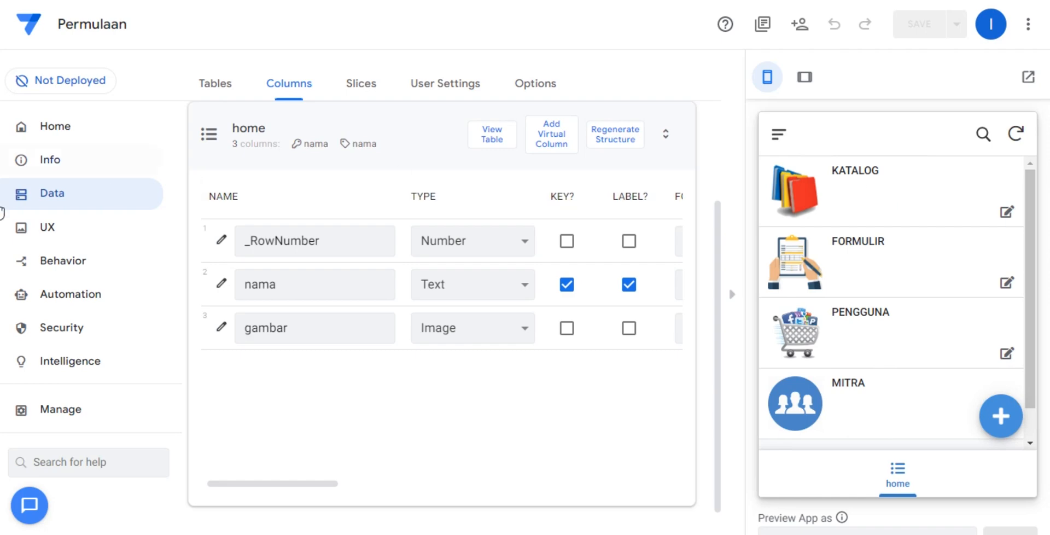
Open the home view's UX settings, rename the view to Home and keep the home table as its data.
click(24, 237)
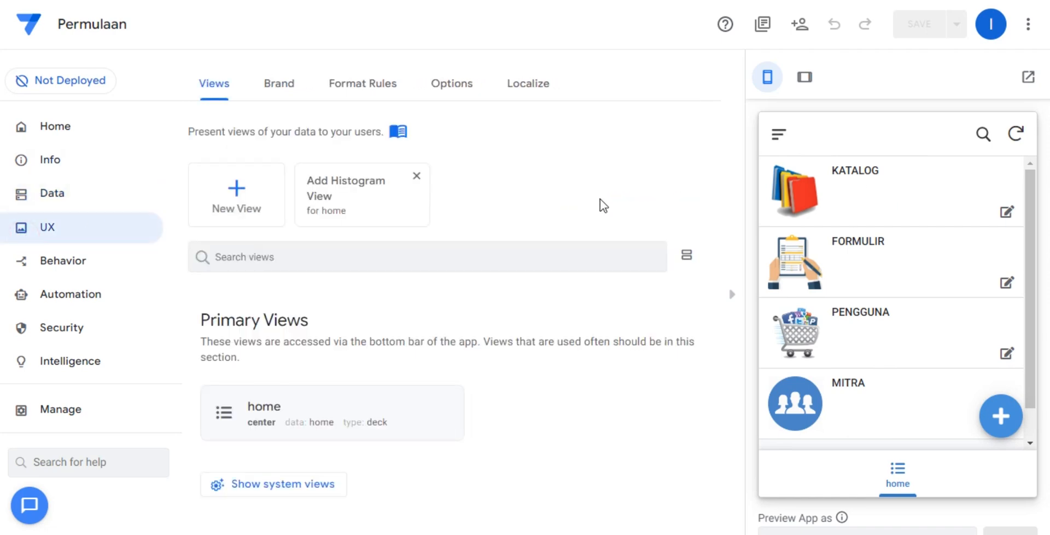
click(438, 417)
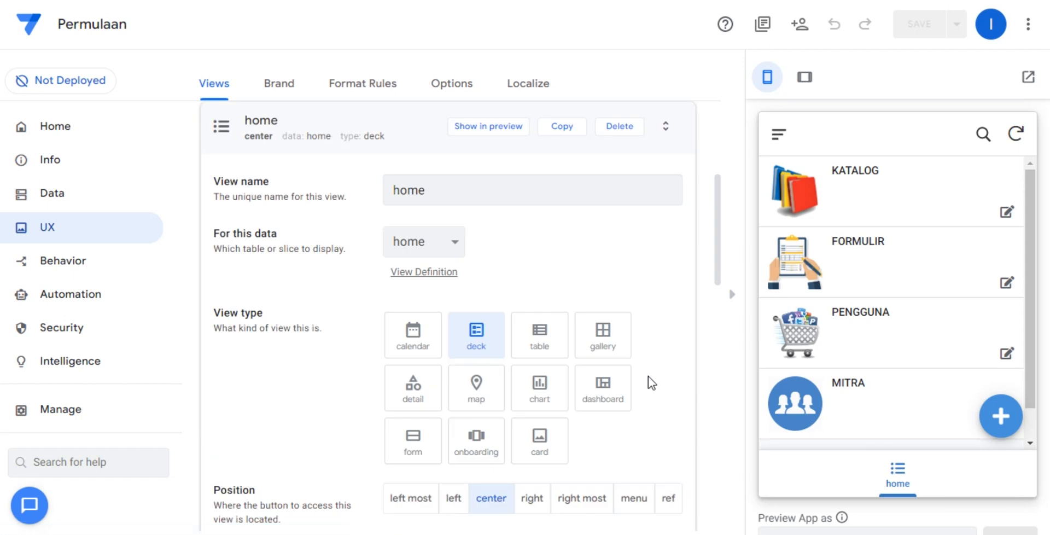
click(488, 192)
double_click(486, 194)
text(H)
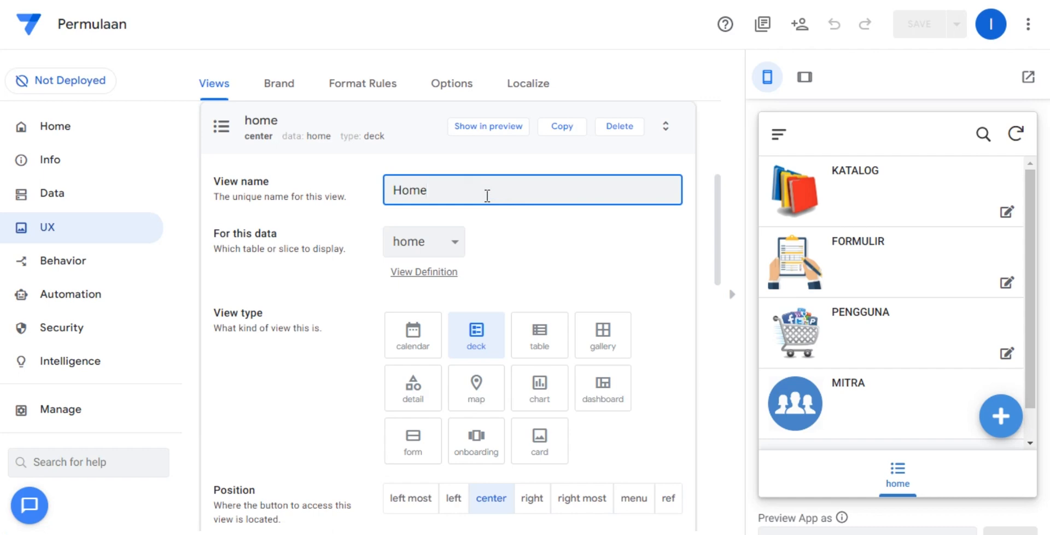
click(508, 246)
click(463, 242)
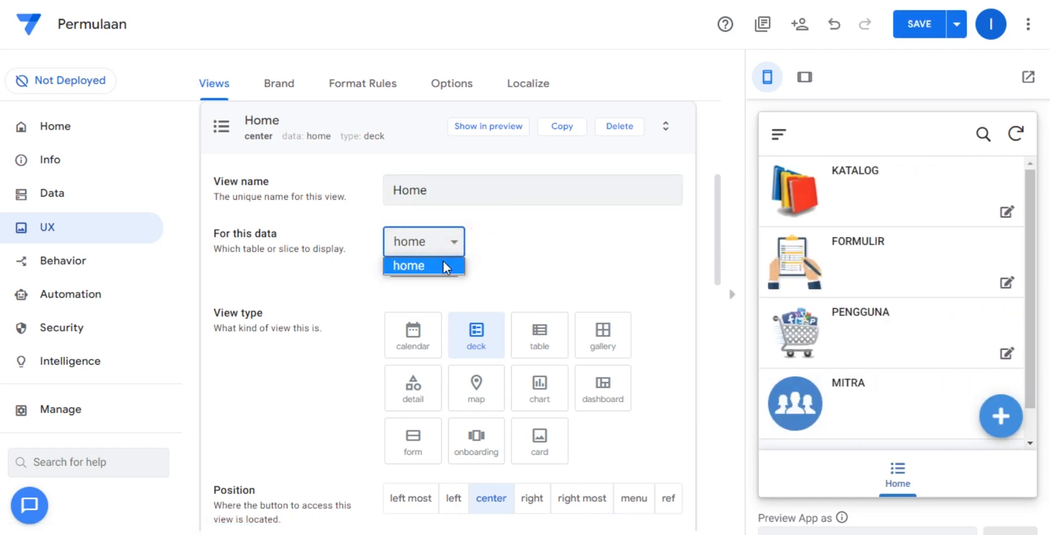
click(442, 259)
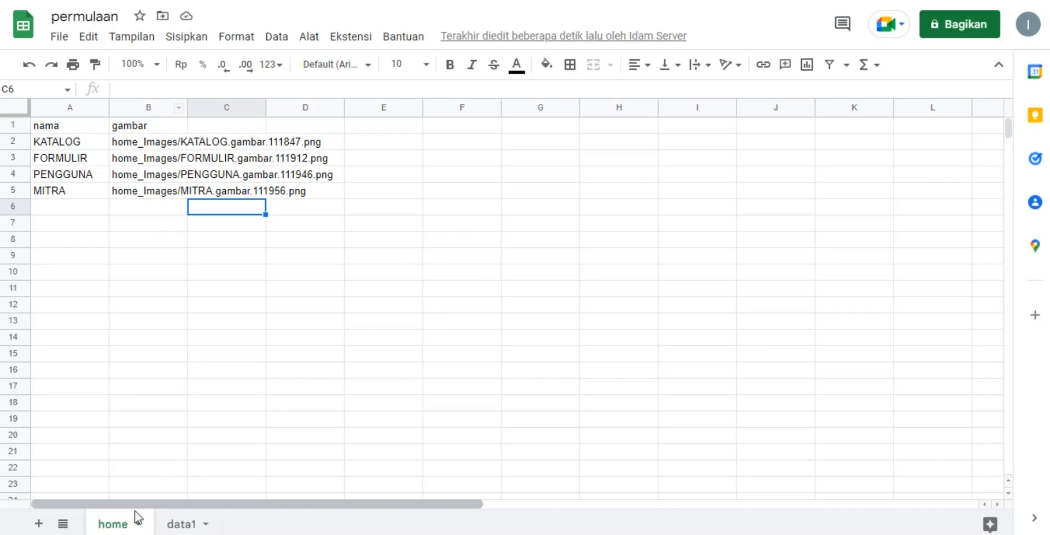
Switch to the permulaan spreadsheet and examine the nama and gambar entries on the home sheet.
click(111, 523)
click(111, 523)
click(176, 306)
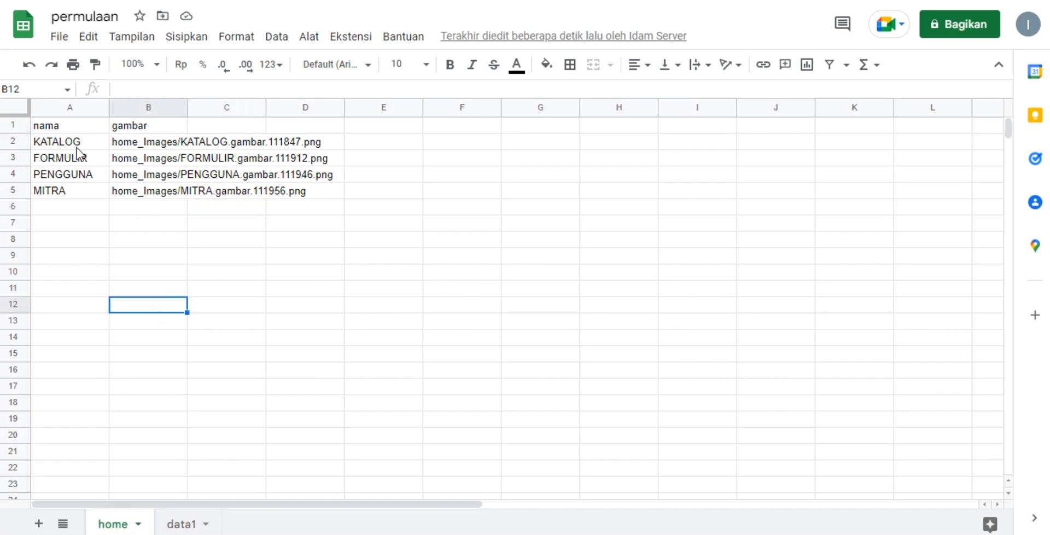
drag(76, 142, 345, 187)
click(434, 289)
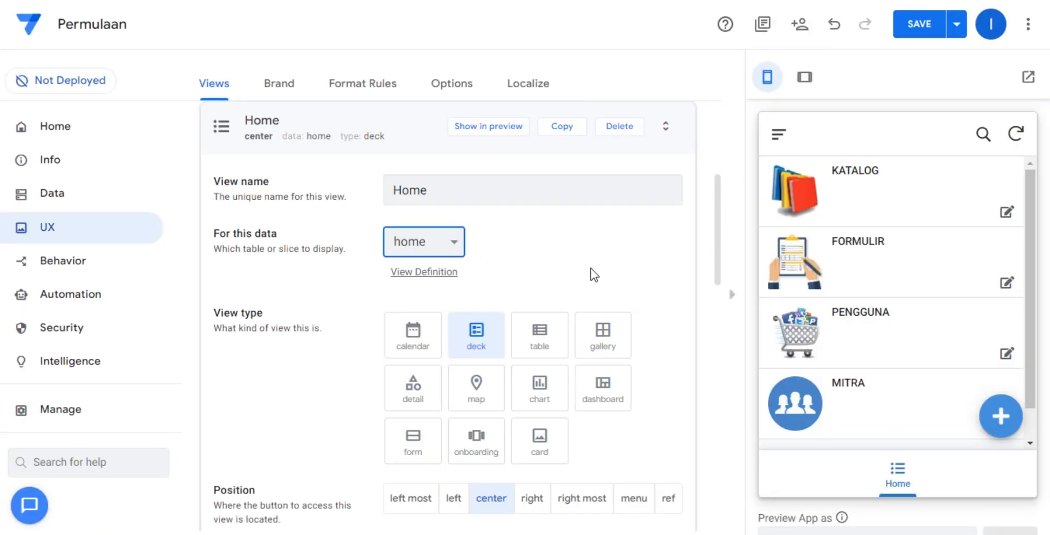
In AppSheet, change the Home view's type to gallery and set its image size to Small.
click(607, 340)
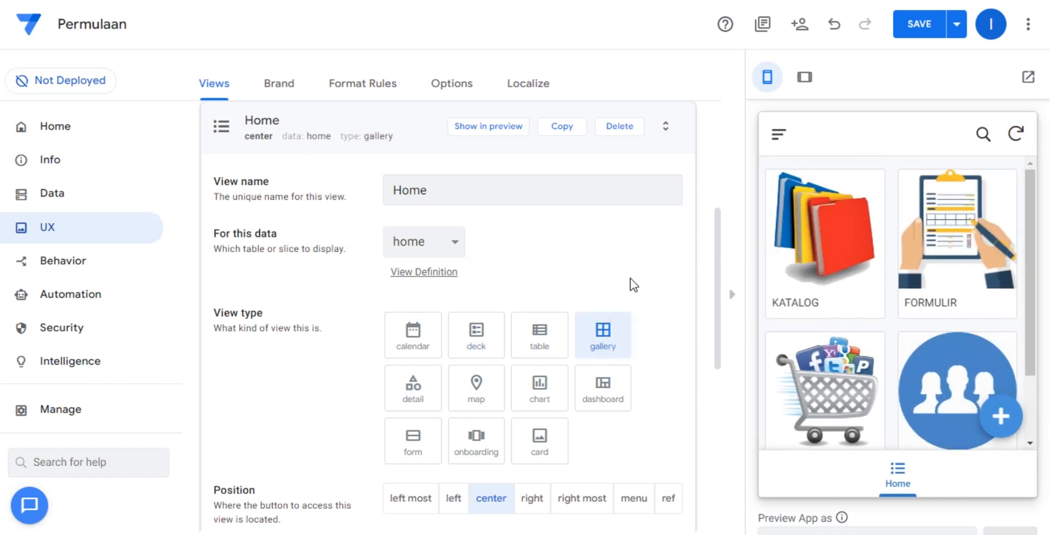
scroll(629, 278, down, 3)
scroll(630, 278, down, 2)
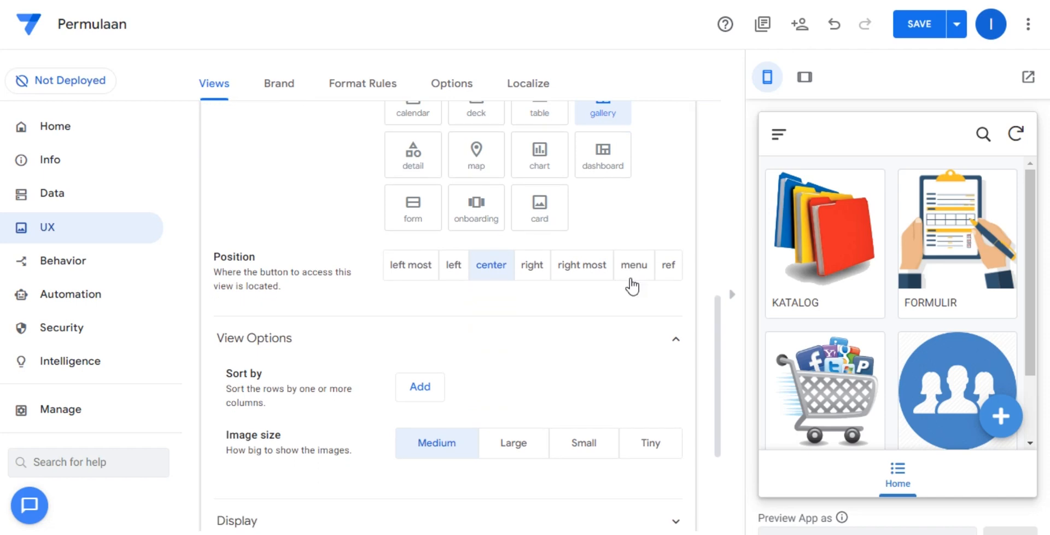
scroll(629, 285, down, 3)
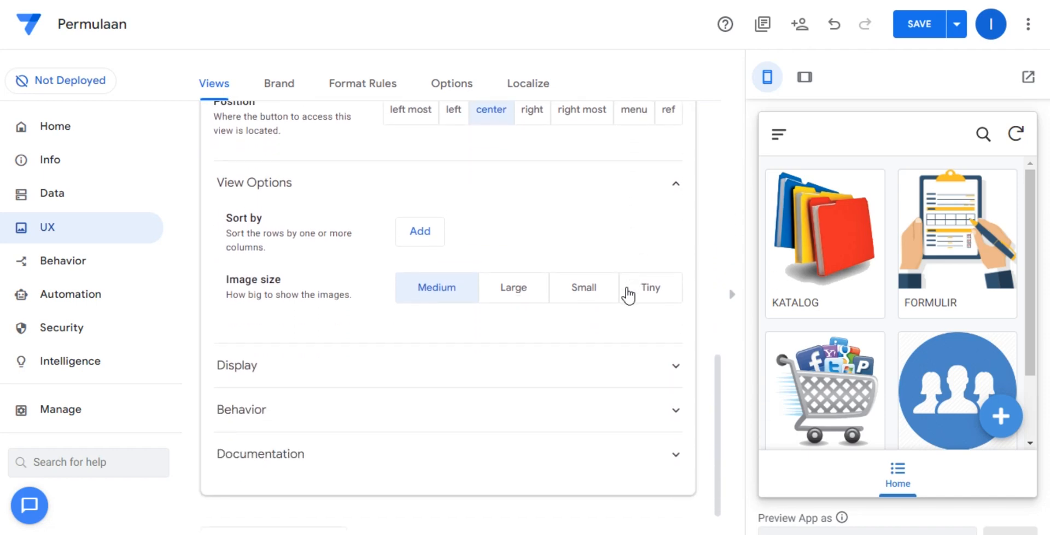
click(601, 293)
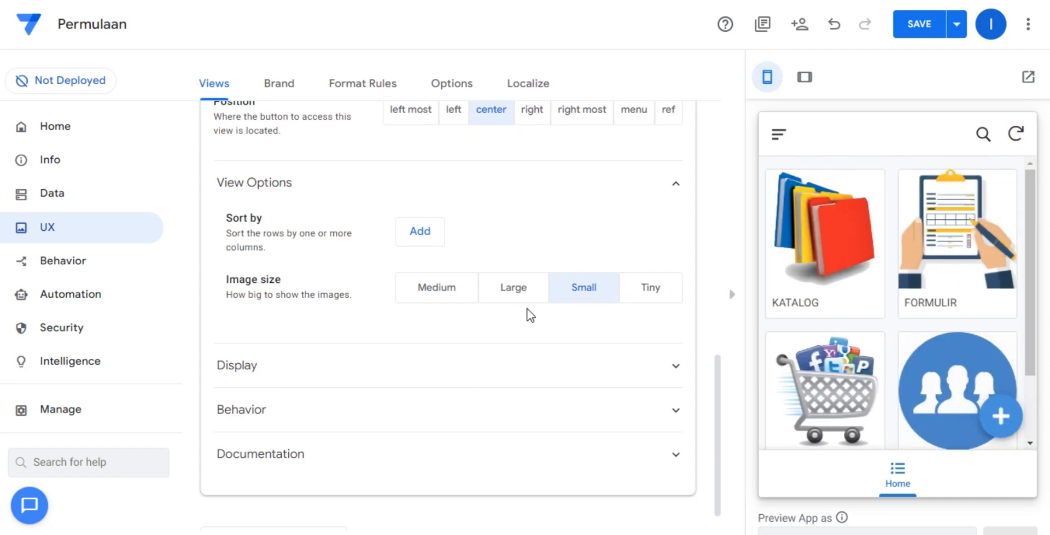
Search the Home view's display icons for home and assign the outlined house icon.
scroll(528, 311, down, 1)
click(525, 326)
scroll(525, 326, down, 2)
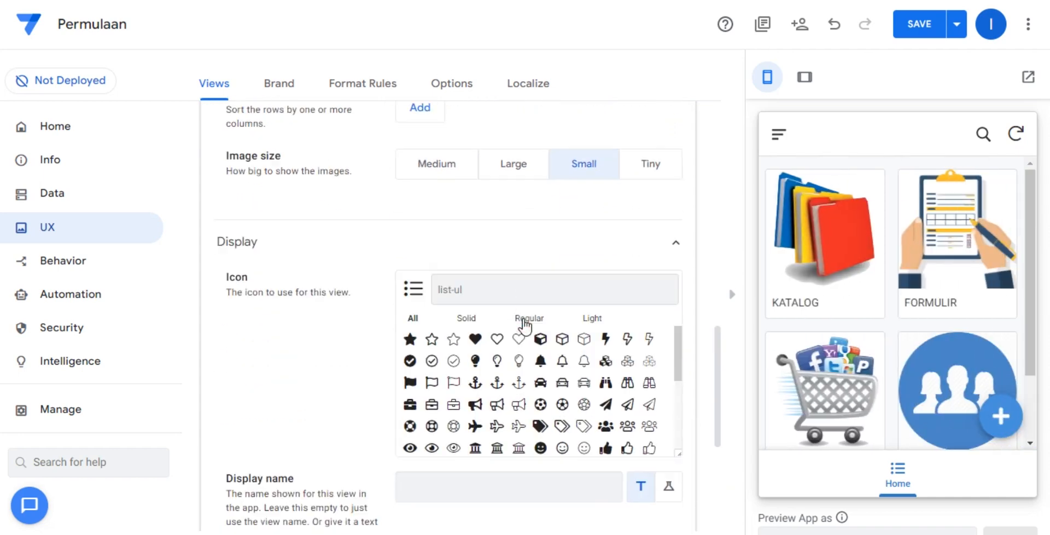
scroll(525, 326, down, 2)
click(478, 218)
text(ho)
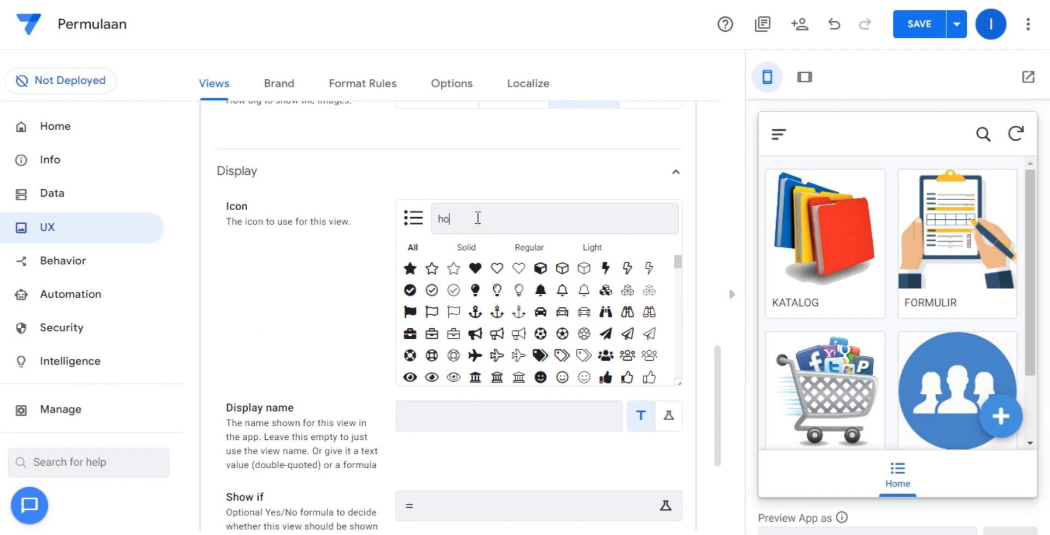
text(me)
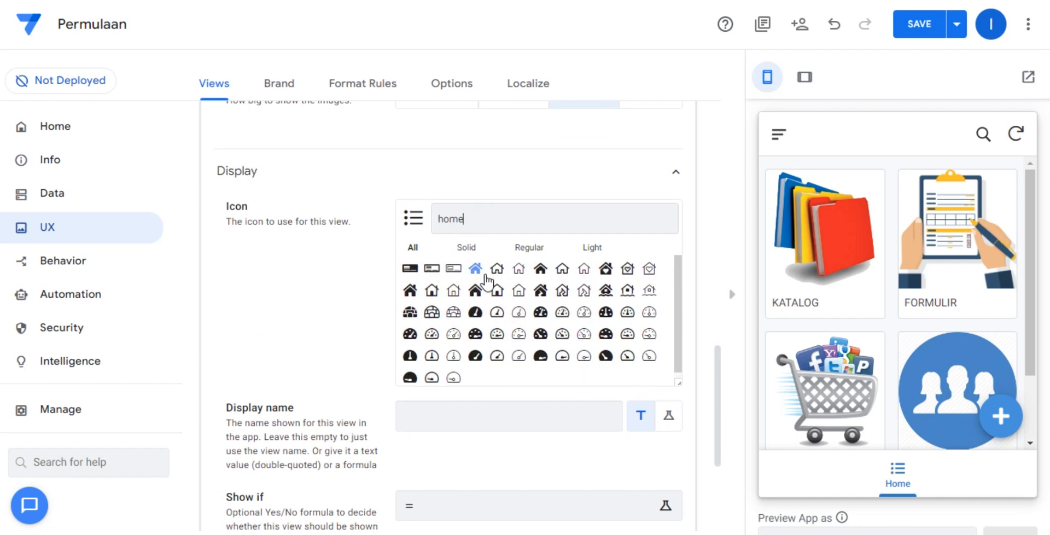
click(498, 270)
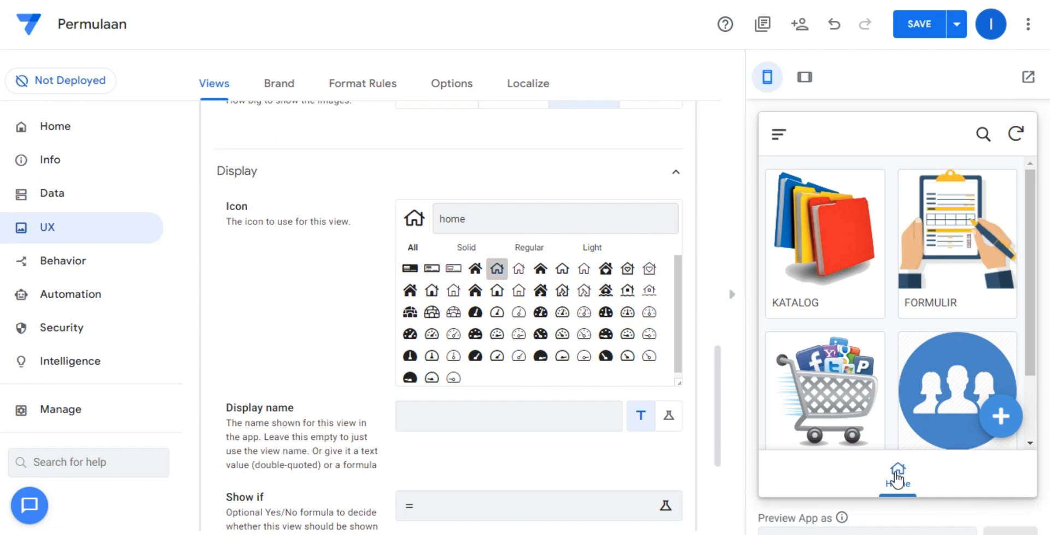
Expand the Home view's Behavior settings and examine the row-selected event action and app link.
scroll(549, 388, down, 4)
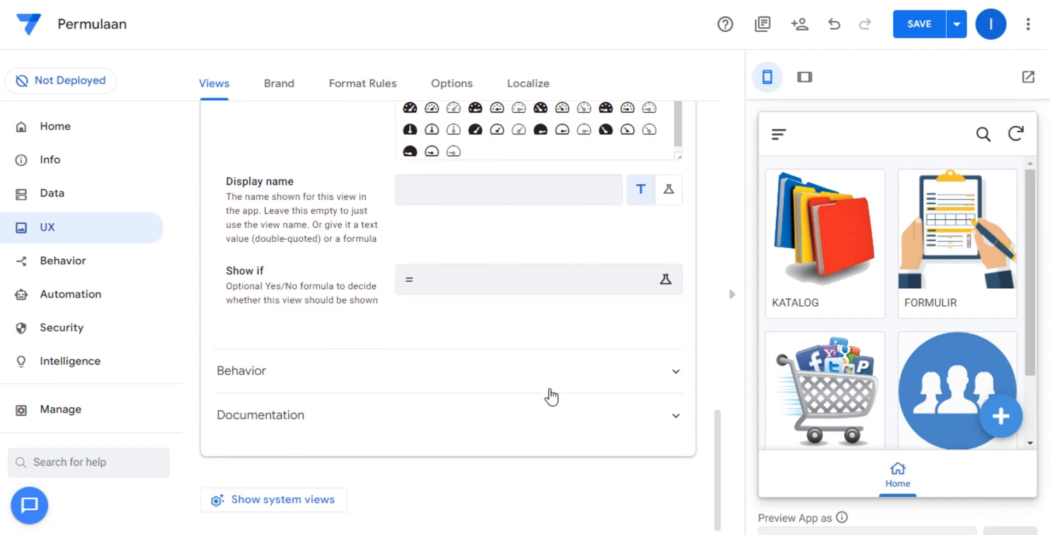
click(552, 372)
scroll(553, 375, down, 3)
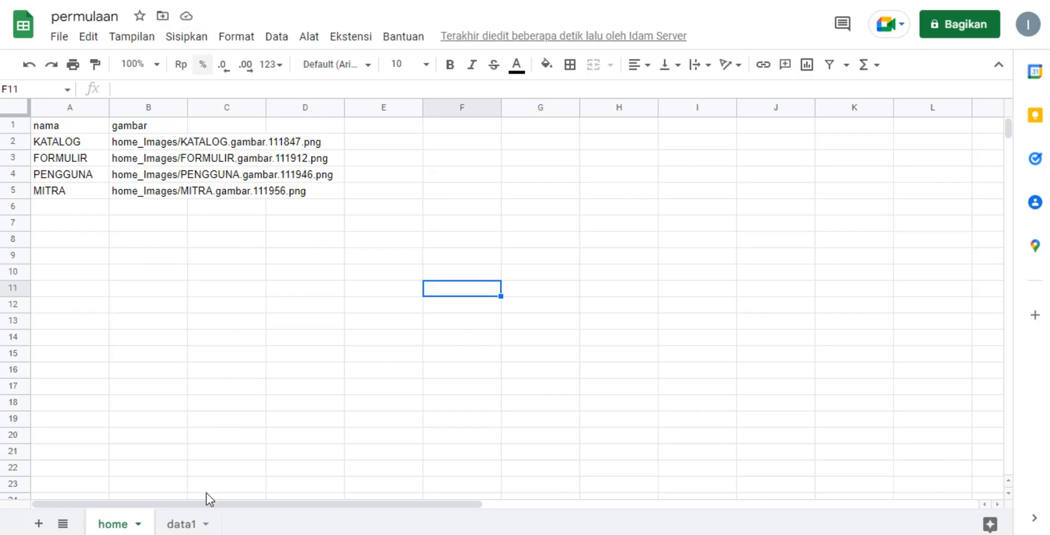
Switch to the permulaan spreadsheet and look over the data1 sheet.
click(182, 524)
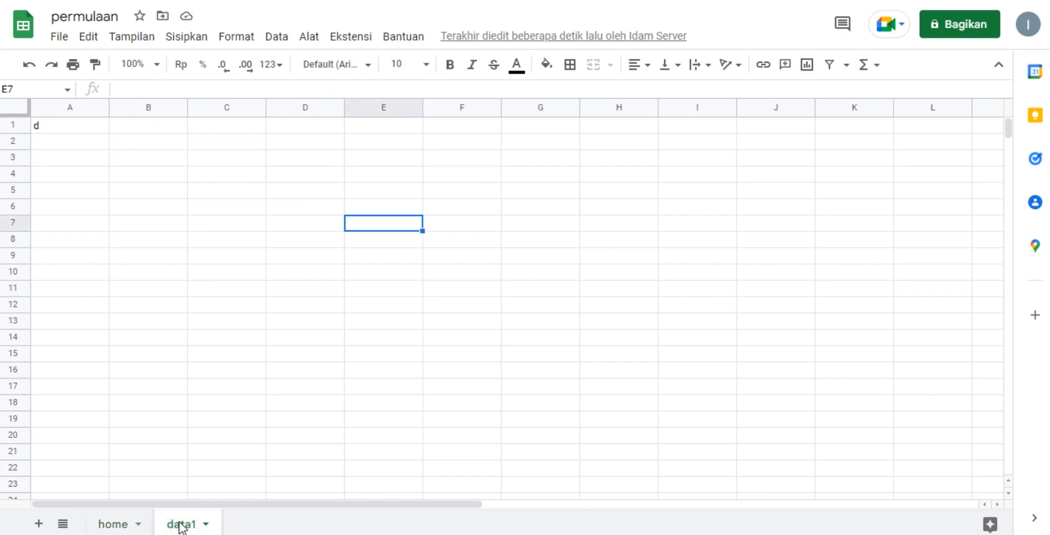
drag(69, 131, 148, 326)
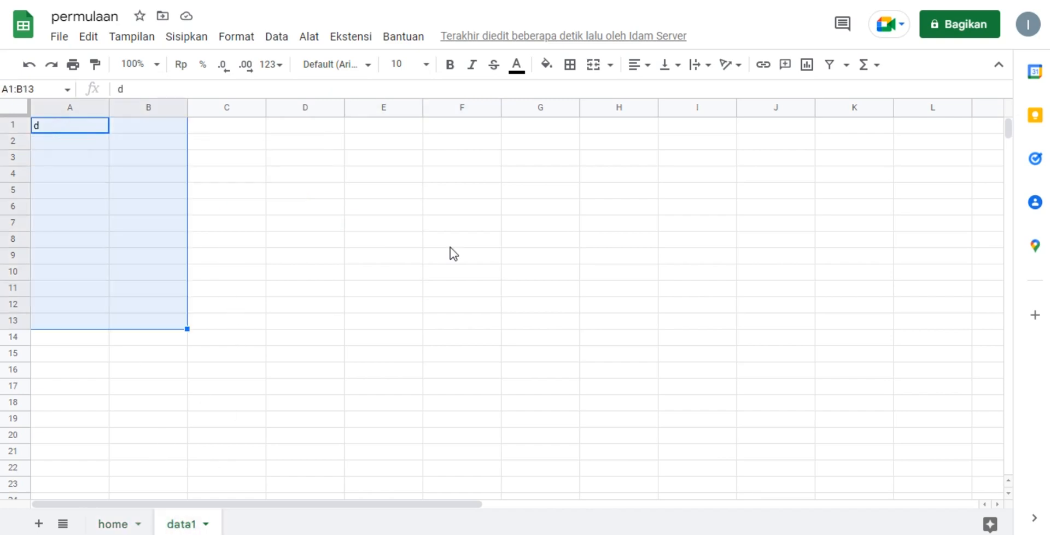
click(450, 243)
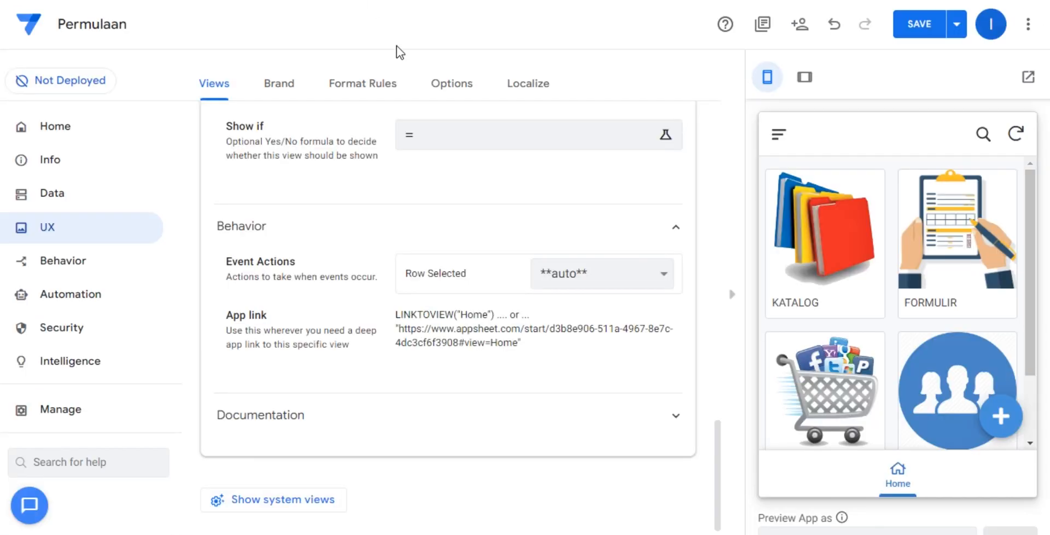
Back in AppSheet, check the Row Selected action choices and examine the KATALOG record's detail view in the preview.
click(570, 273)
click(571, 272)
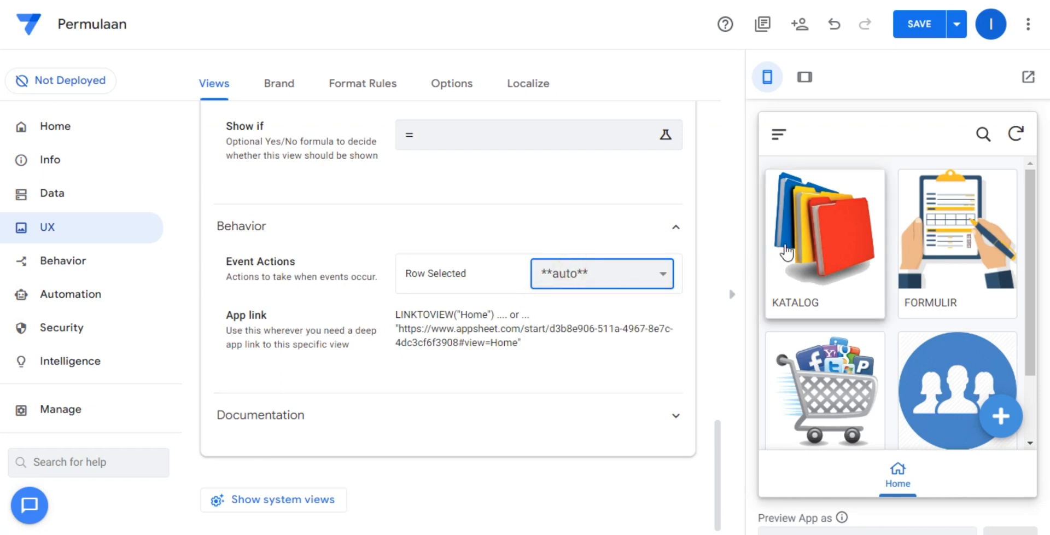
click(869, 275)
scroll(925, 255, down, 2)
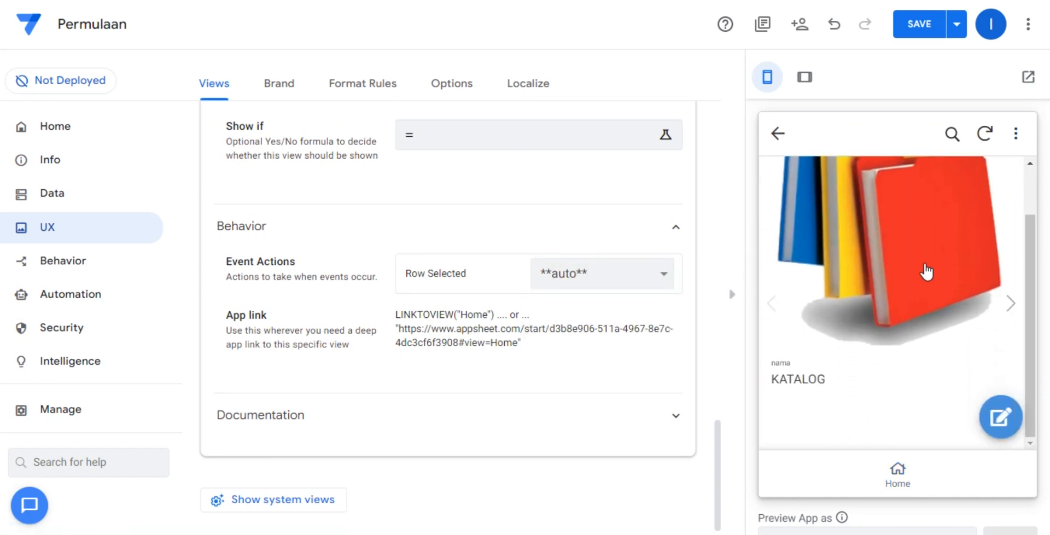
scroll(911, 392, up, 2)
scroll(911, 391, down, 1)
scroll(911, 392, up, 1)
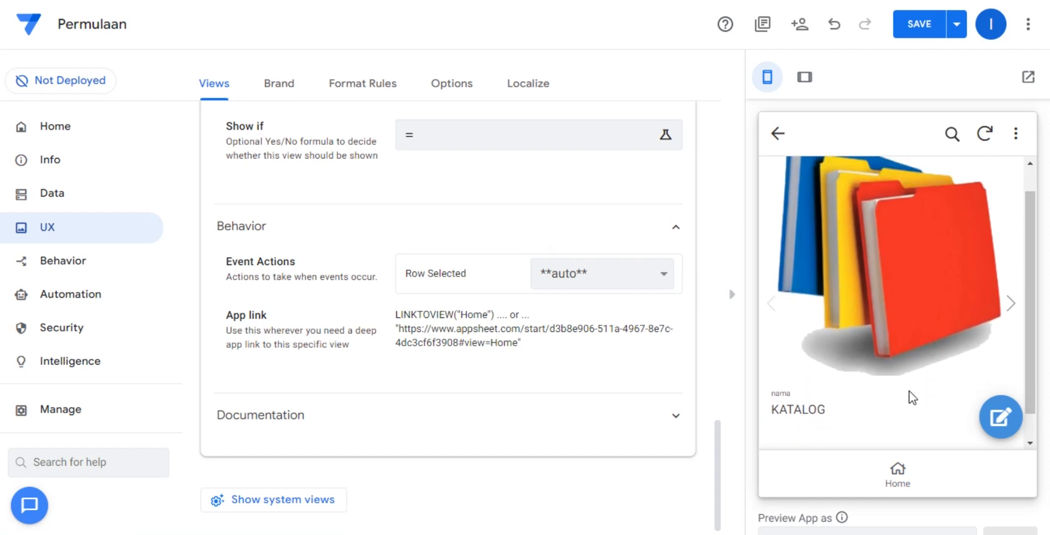
scroll(910, 394, down, 2)
Try Edit as the Home view's Row Selected action on the KATALOG record, and set the action back to **auto**.
click(586, 277)
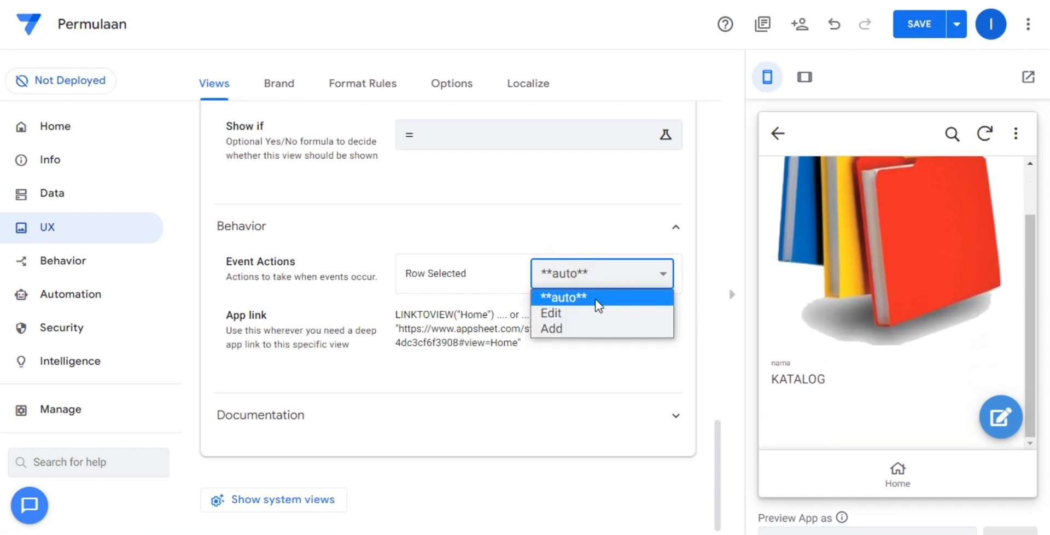
click(598, 313)
click(901, 476)
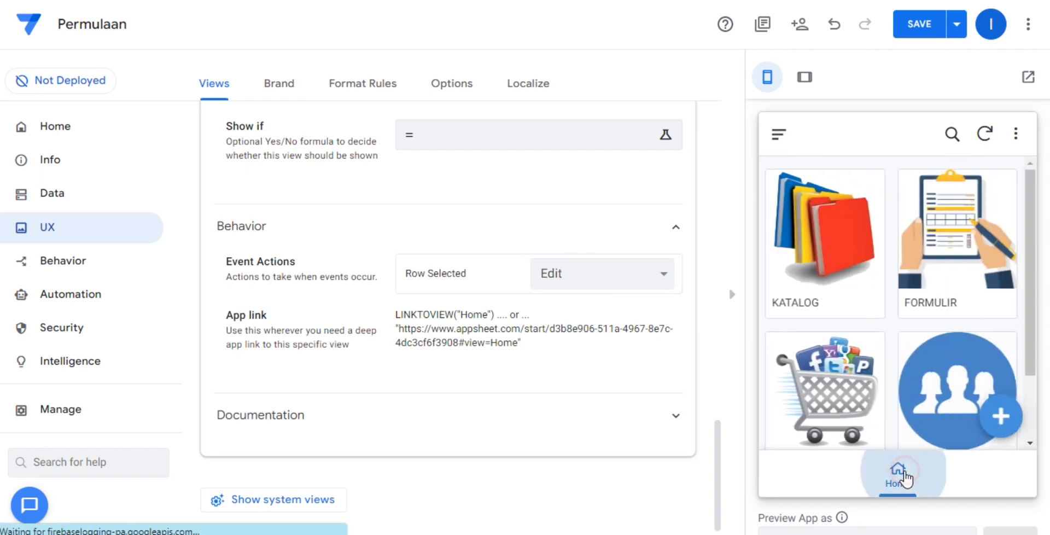
click(788, 285)
click(649, 266)
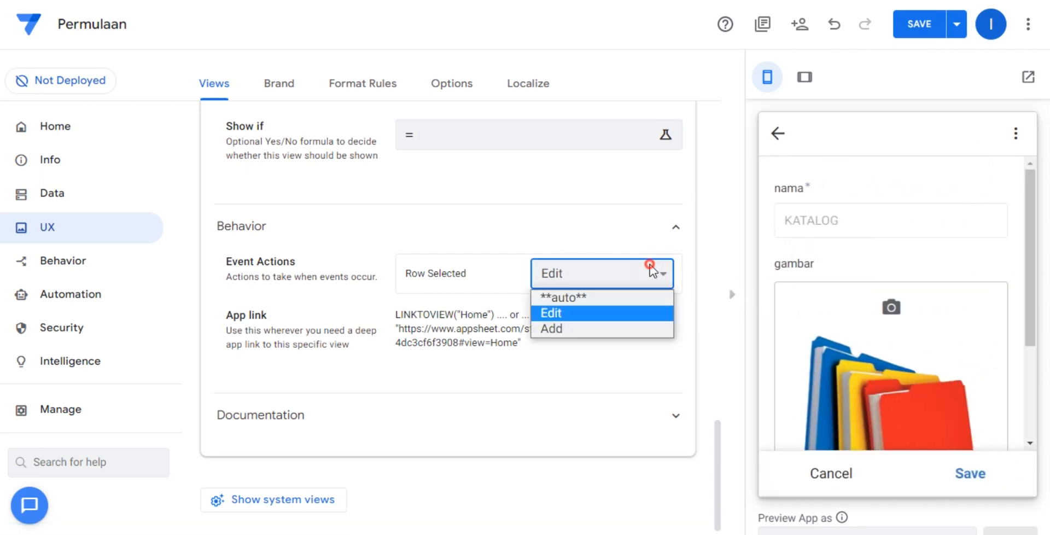
click(638, 294)
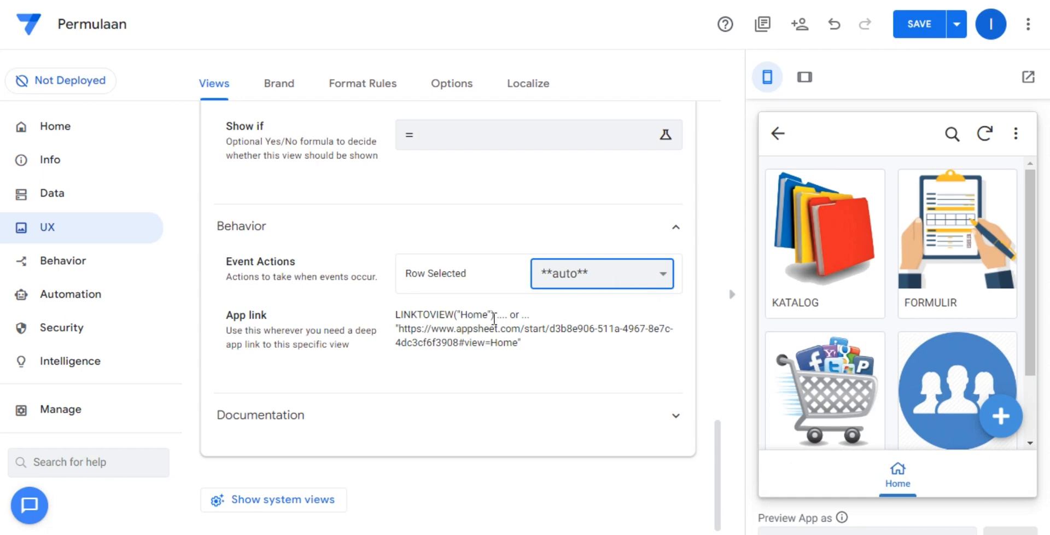
Look over the Home view's app link and save the app.
drag(404, 328, 406, 333)
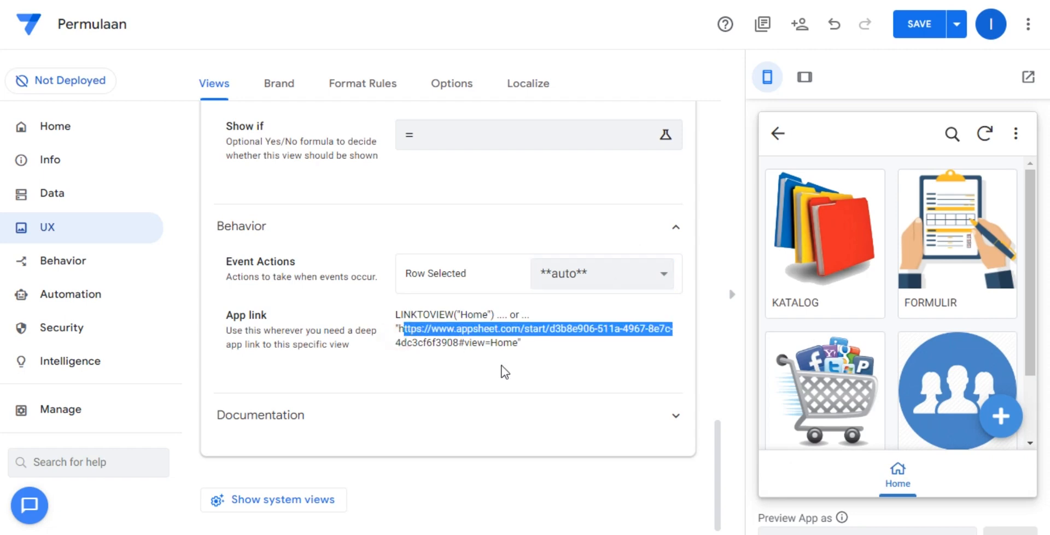
scroll(501, 365, up, 4)
click(912, 24)
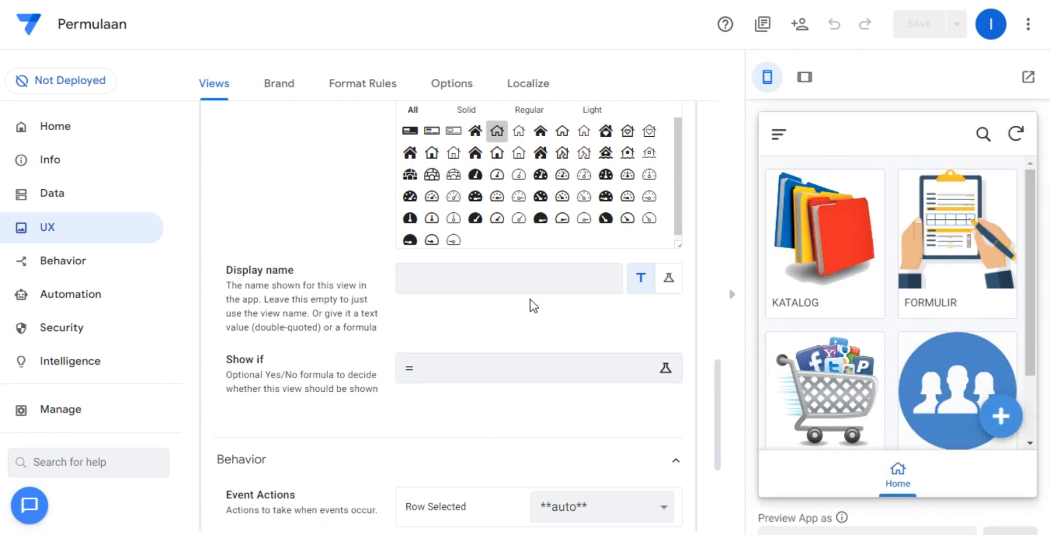
Make the home table read-only in the app's data settings.
scroll(560, 376, up, 5)
scroll(559, 376, up, 10)
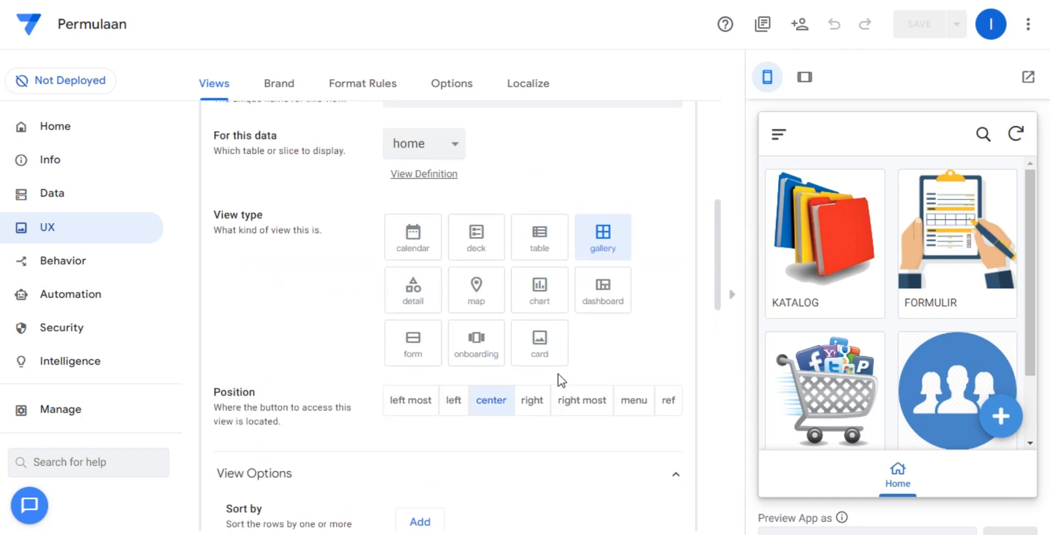
click(386, 403)
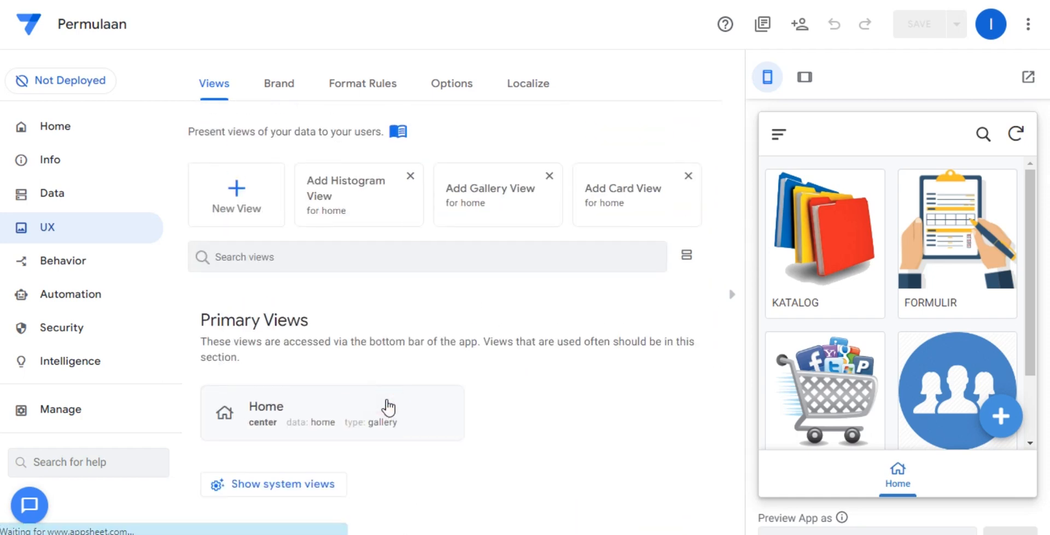
click(65, 197)
click(266, 81)
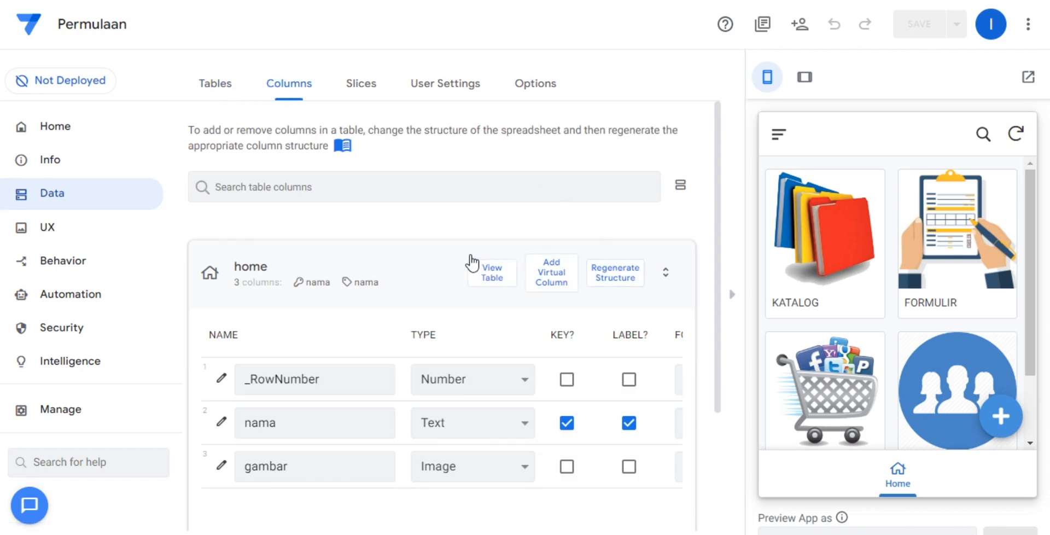
click(198, 90)
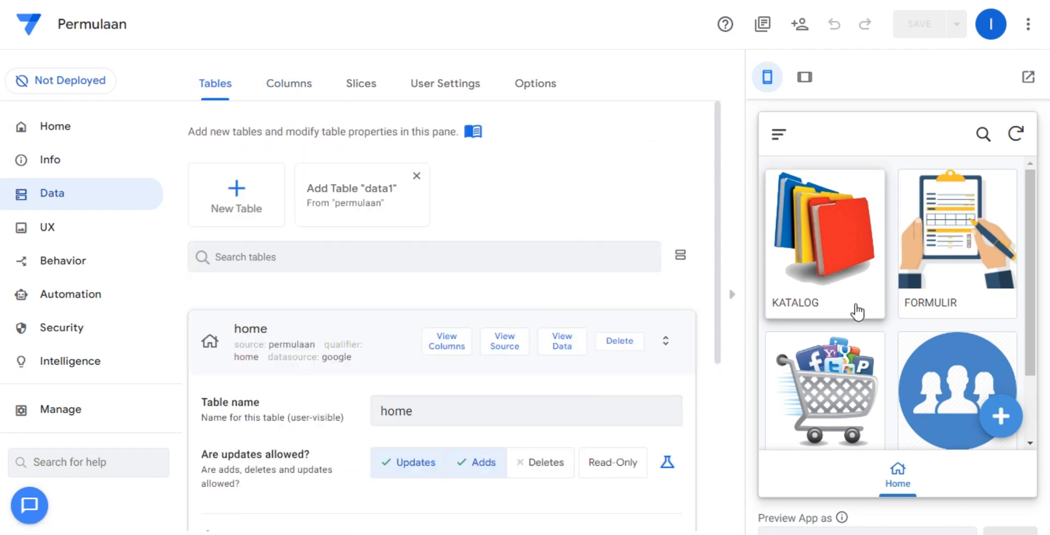
scroll(878, 333, down, 2)
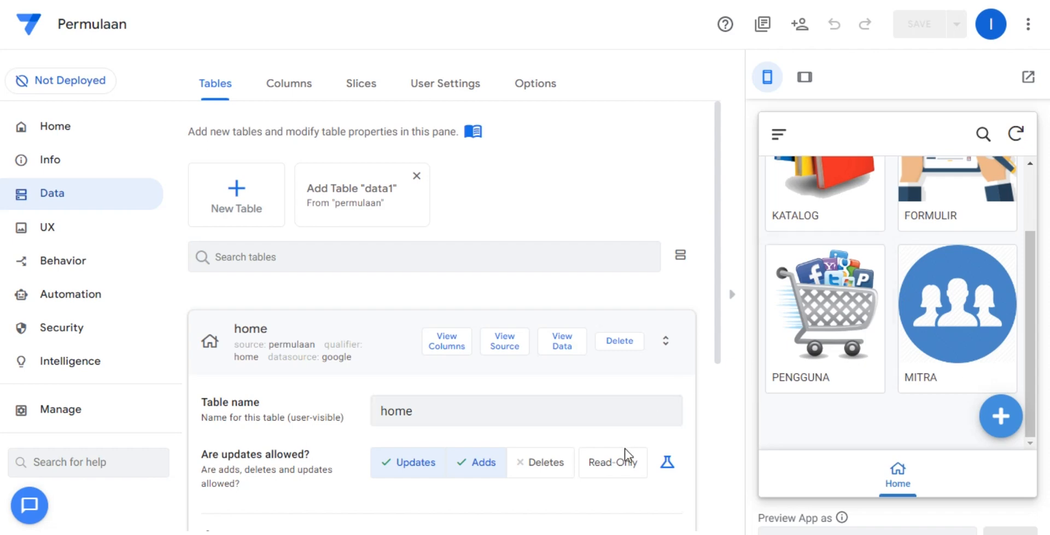
click(616, 468)
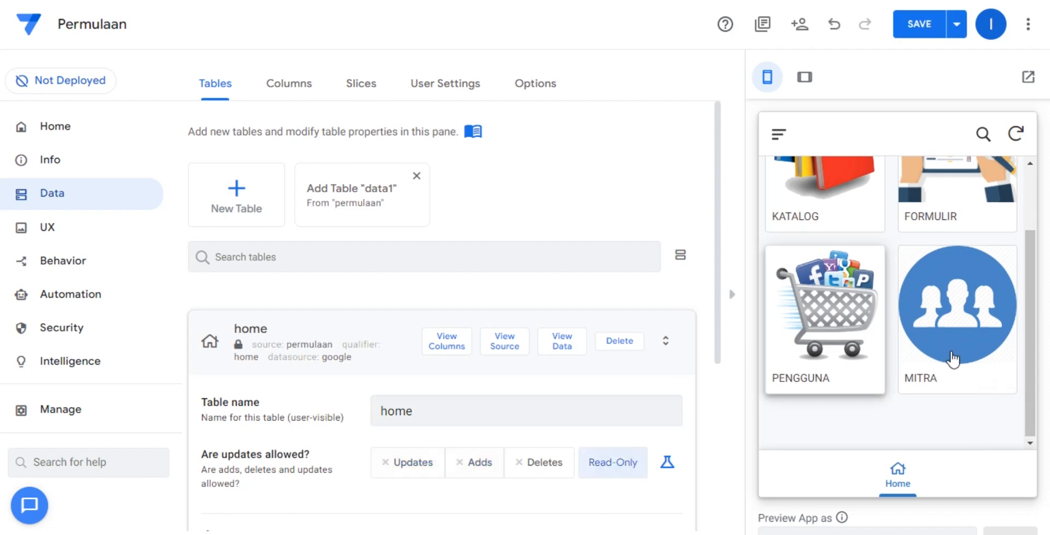
scroll(932, 451, up, 2)
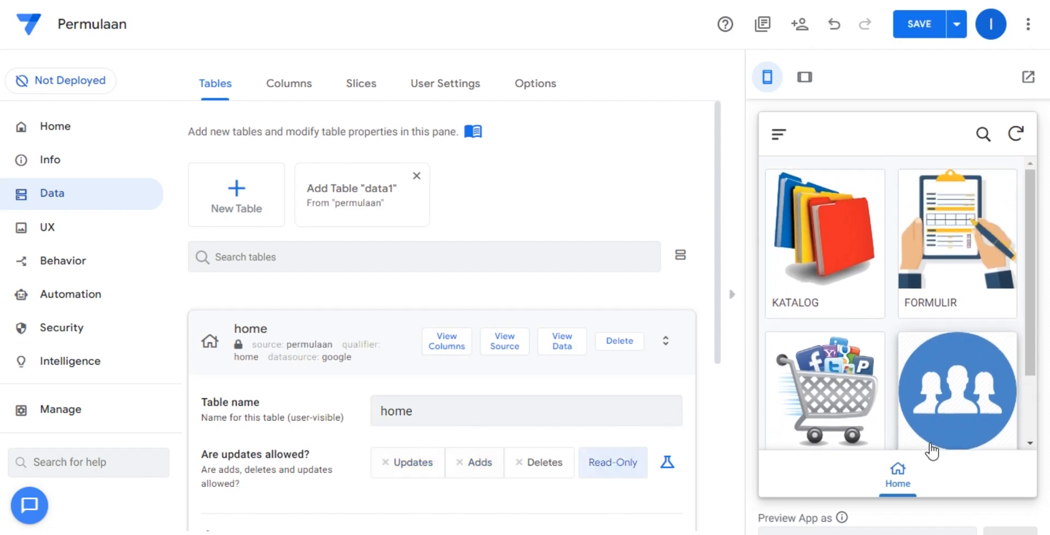
click(364, 322)
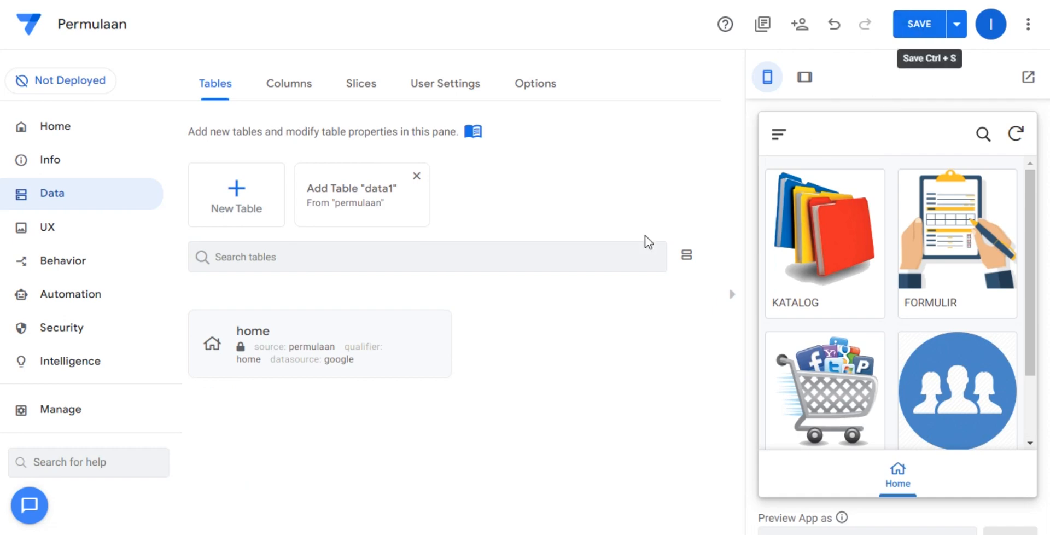
Look over the app's information: its dashboard, app properties and spec graph.
click(36, 158)
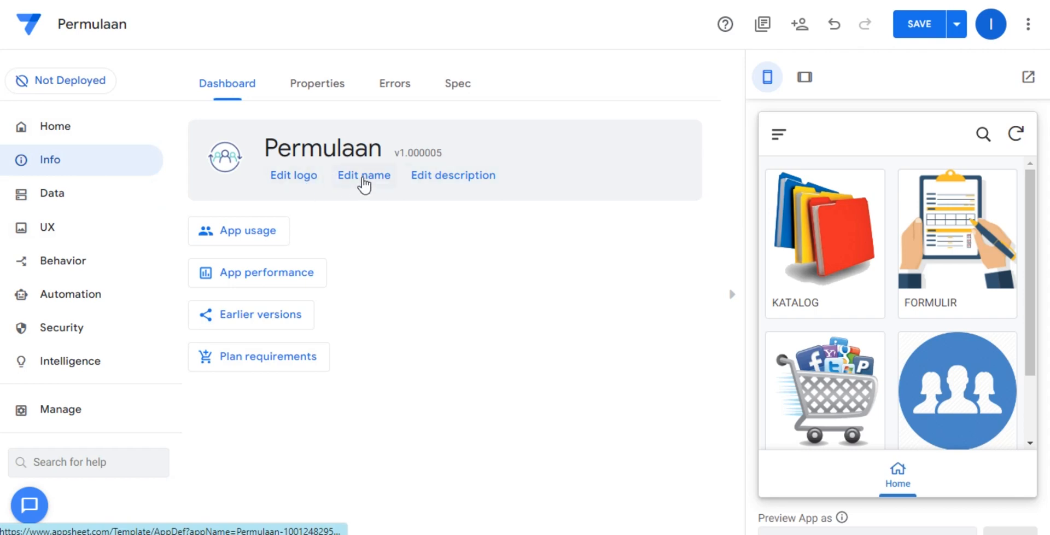
click(429, 177)
click(221, 87)
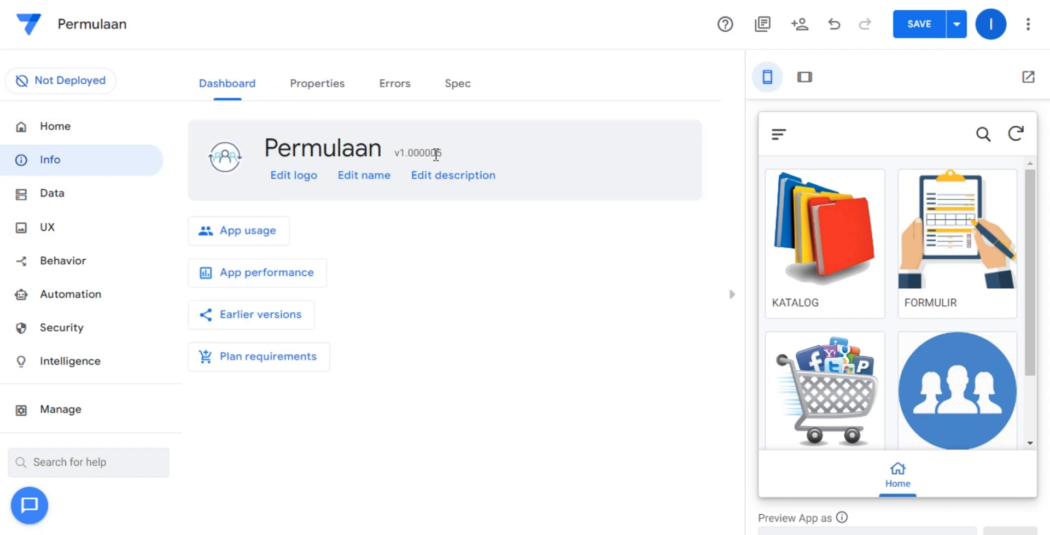
click(341, 87)
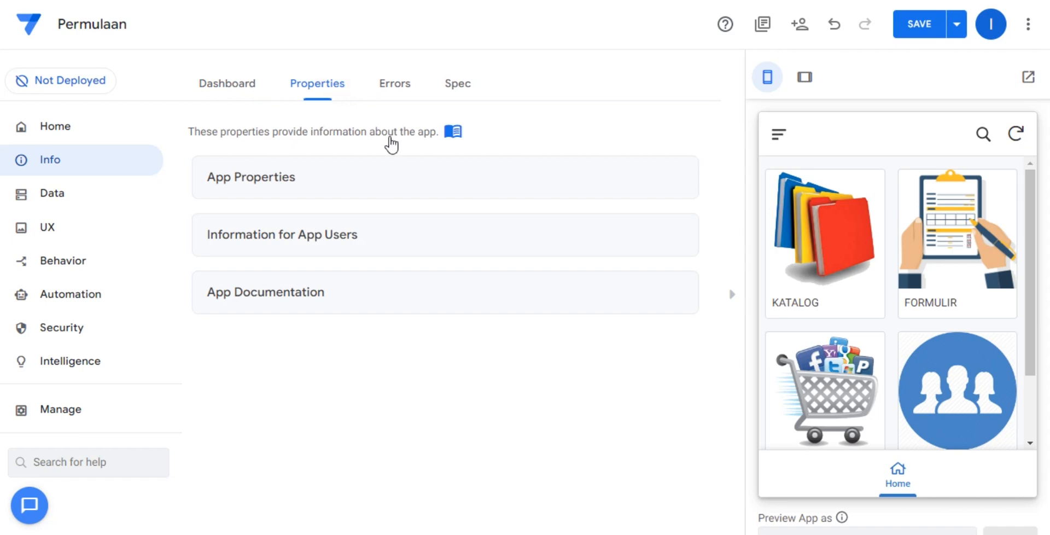
click(409, 175)
scroll(445, 191, down, 8)
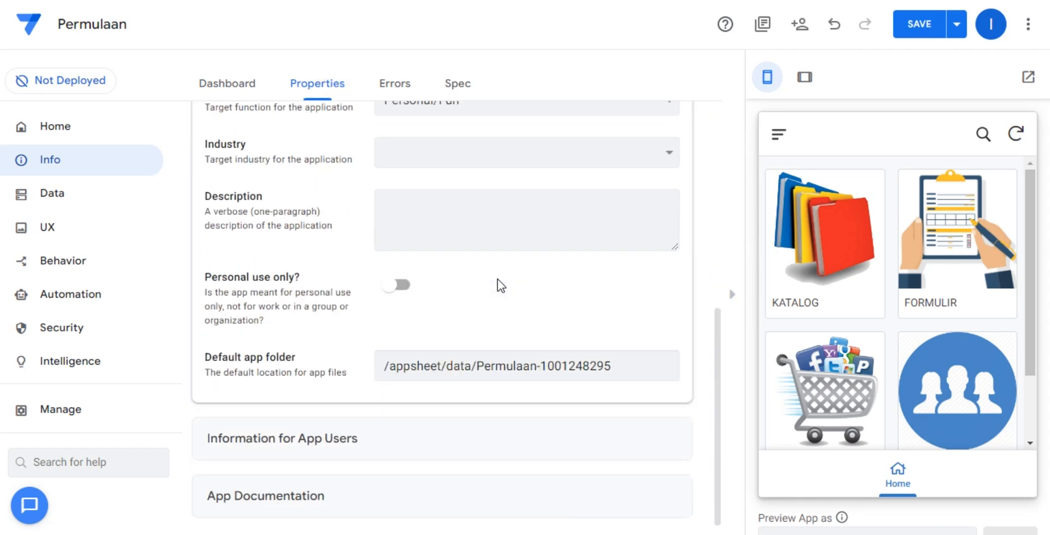
click(459, 92)
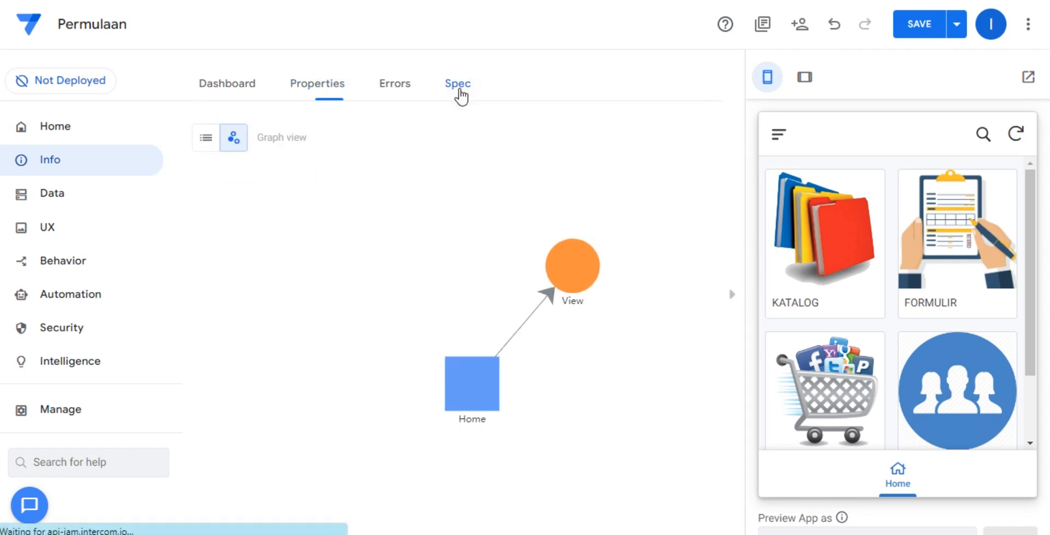
click(64, 164)
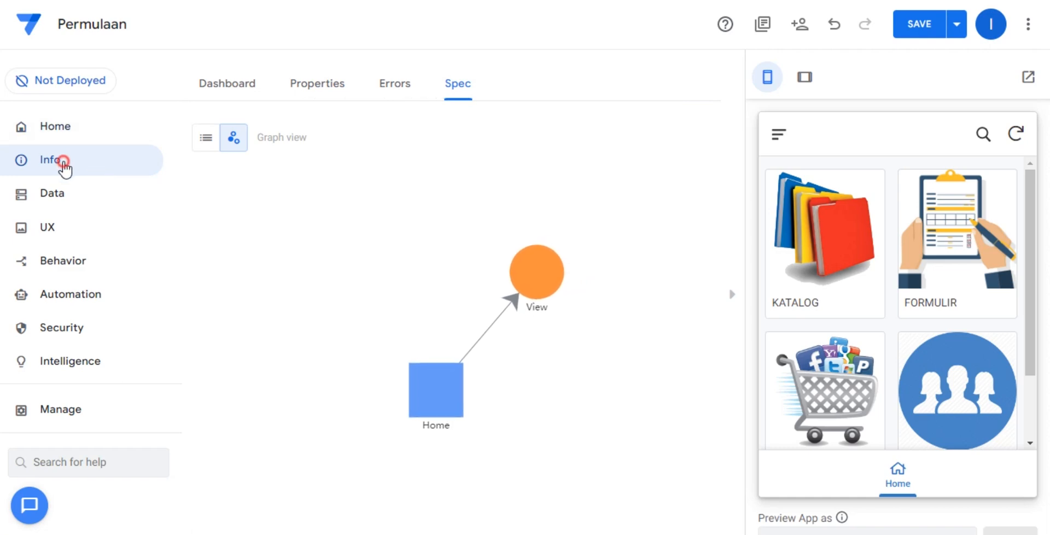
Set the app's primary brand color to green.
click(56, 221)
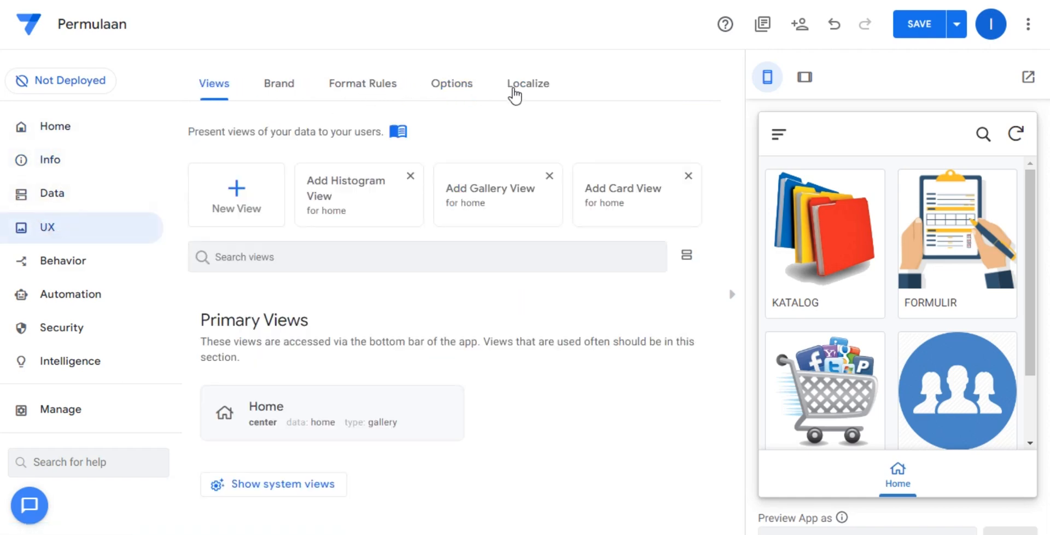
click(464, 84)
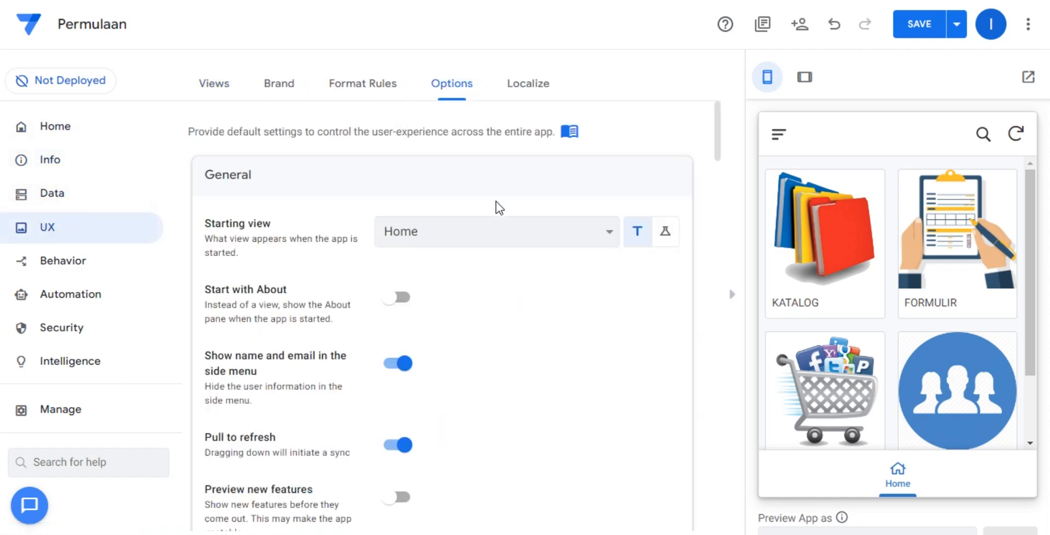
click(216, 82)
click(293, 84)
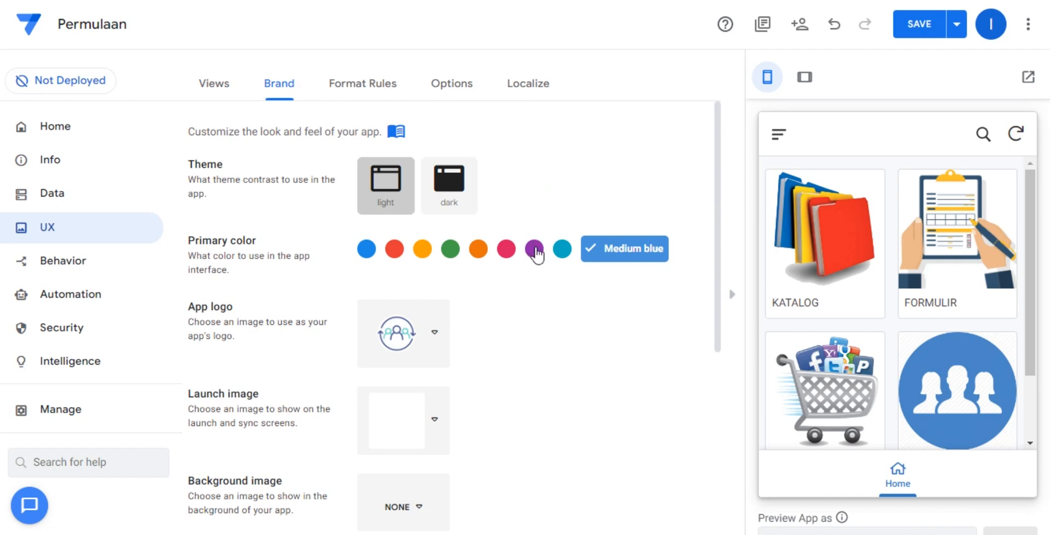
click(452, 249)
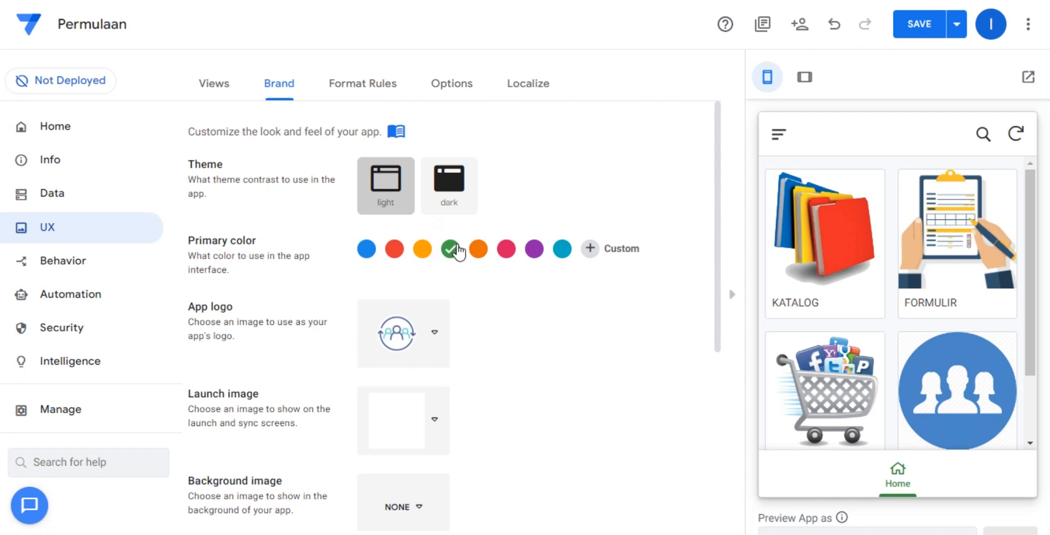
Use the Colored header and footer style, and show the view name and logo in the header.
scroll(458, 251, down, 5)
click(430, 474)
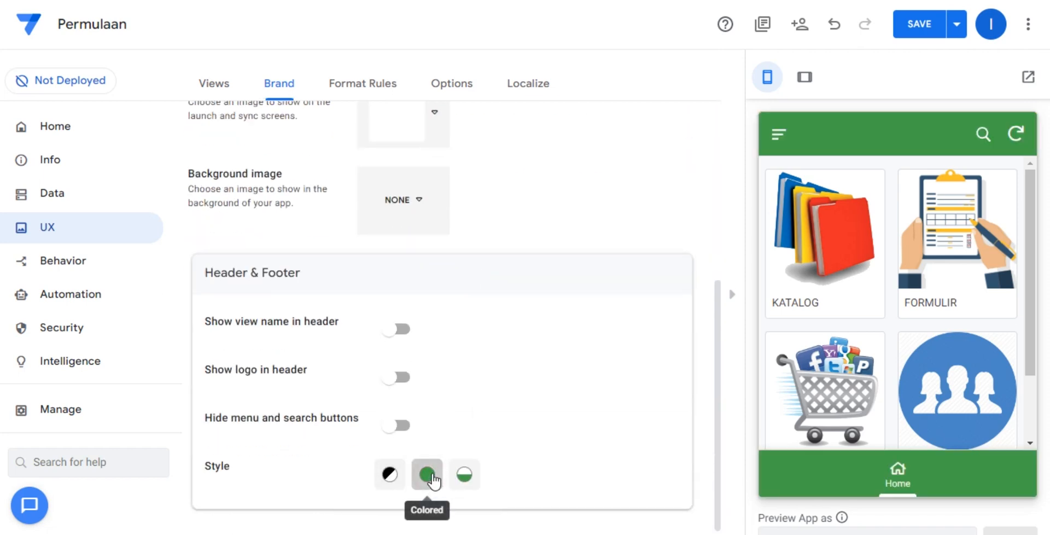
click(392, 335)
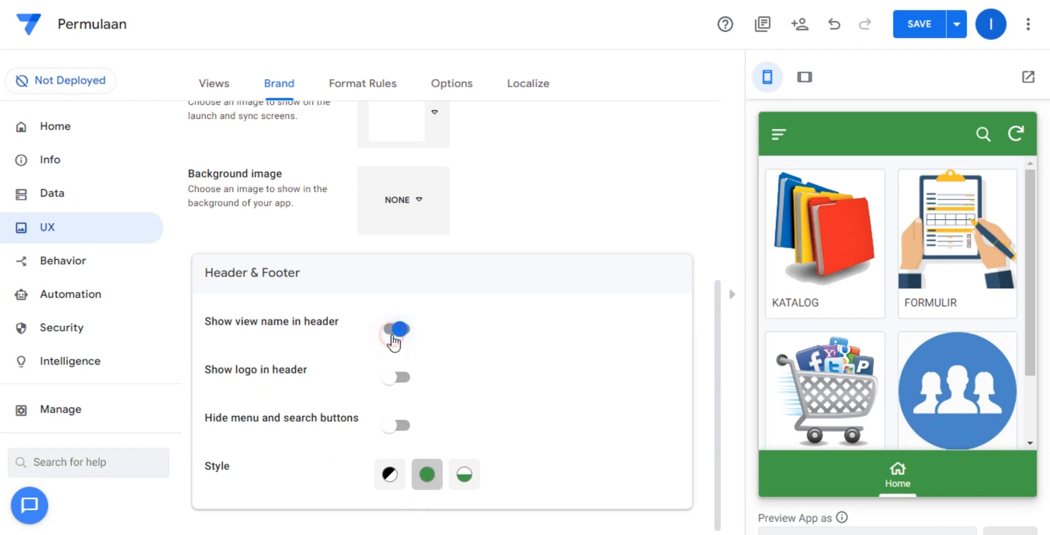
click(409, 379)
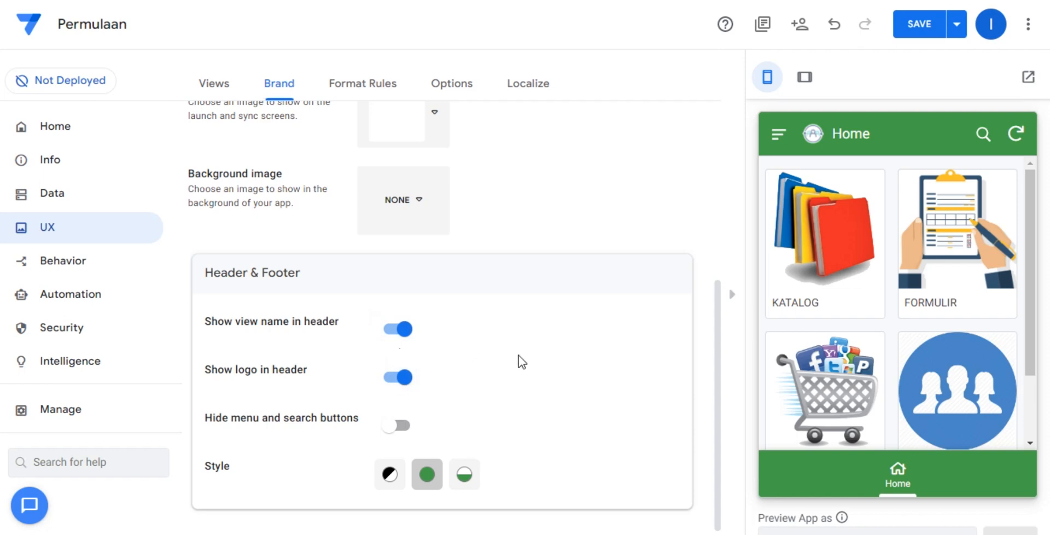
scroll(519, 358, up, 5)
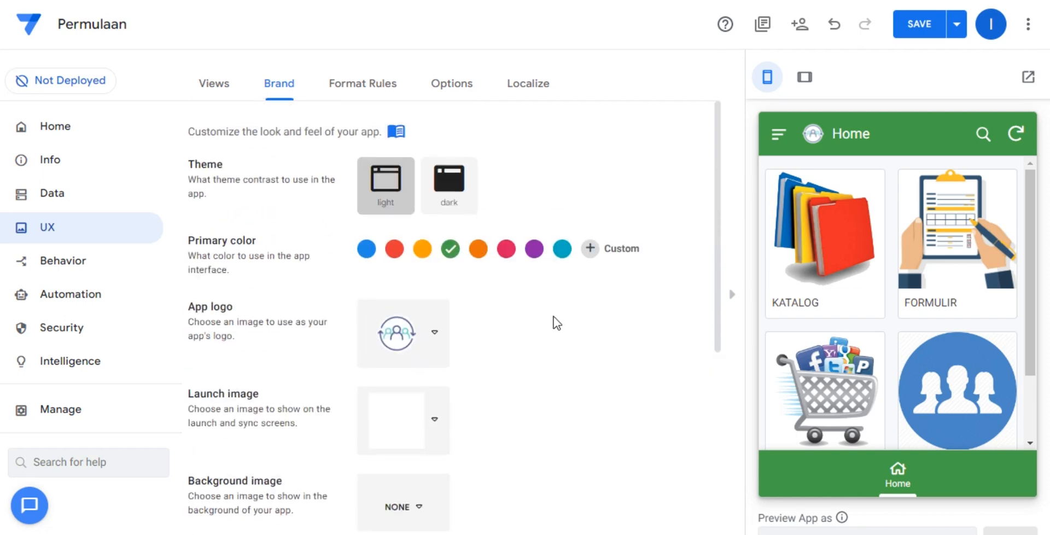
Enable the accounting format for price columns in the UX options and save the app.
click(380, 88)
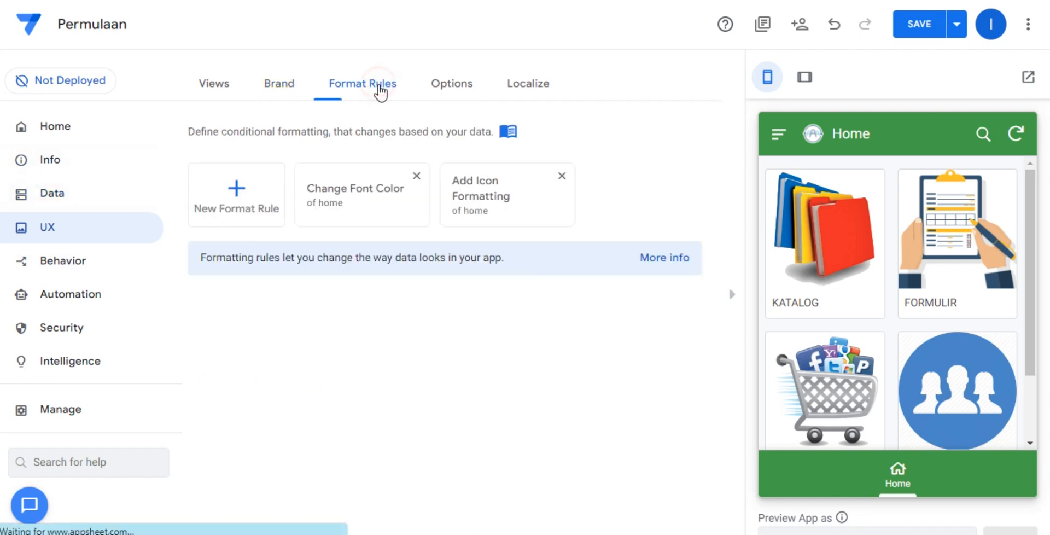
click(464, 87)
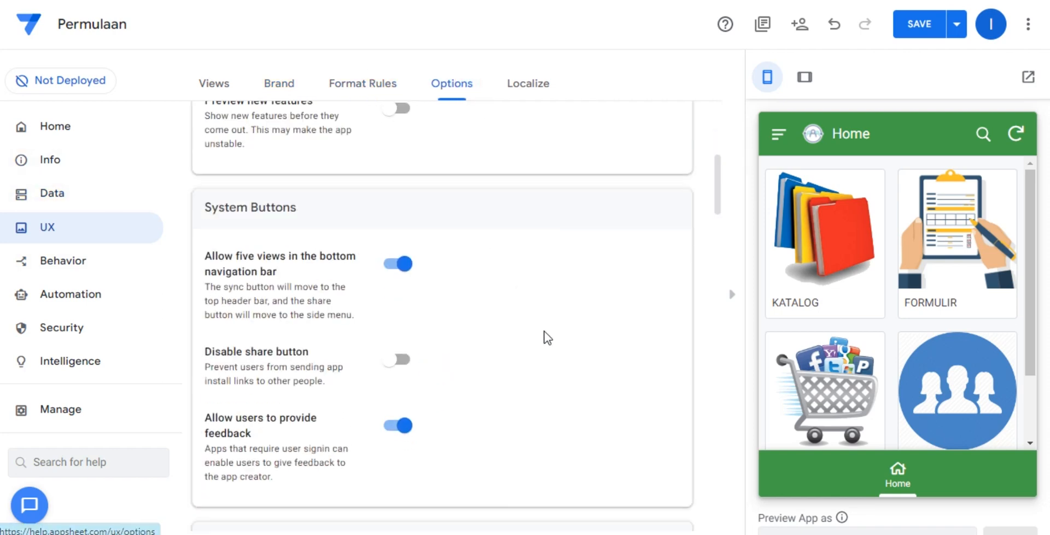
scroll(543, 331, down, 20)
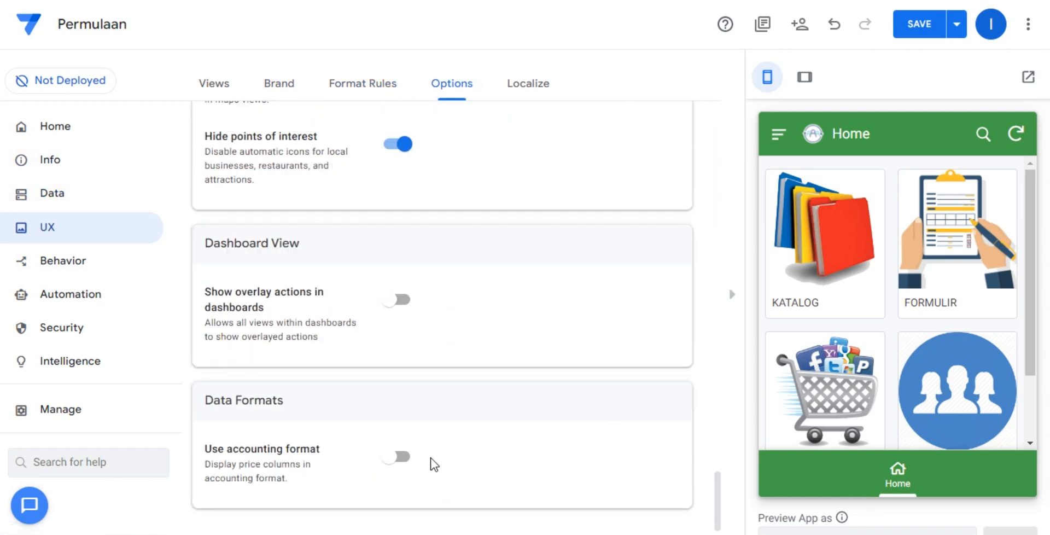
click(398, 458)
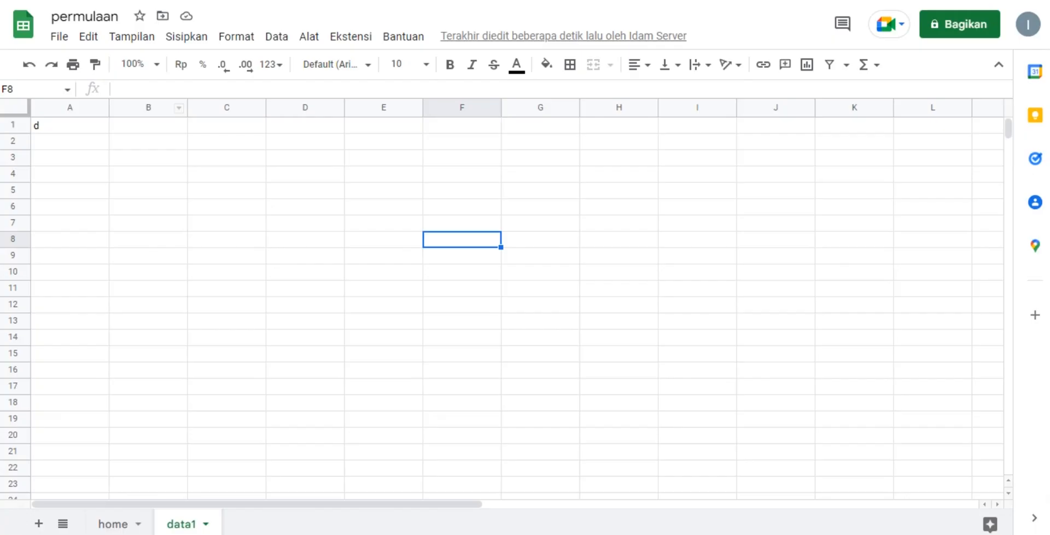
click(178, 159)
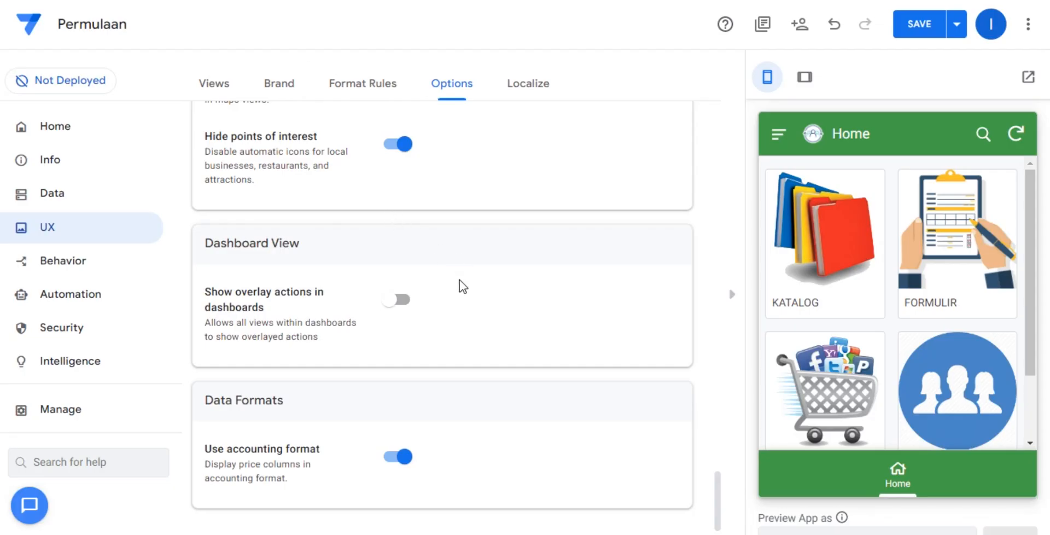
click(923, 29)
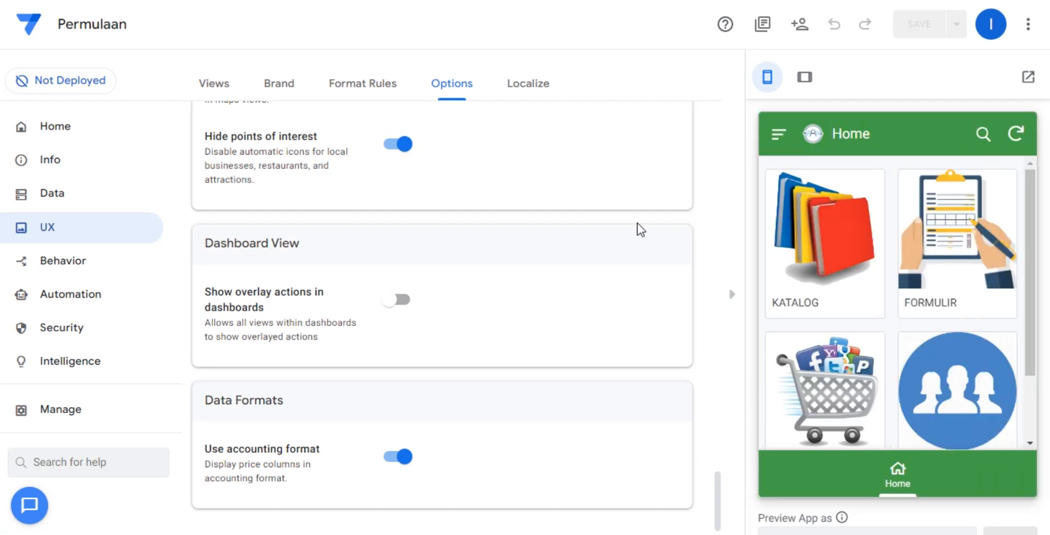
Compare the KATALOG record's detail view in the preview with its row in the permulaan spreadsheet's home sheet, and return the preview to Home.
click(815, 221)
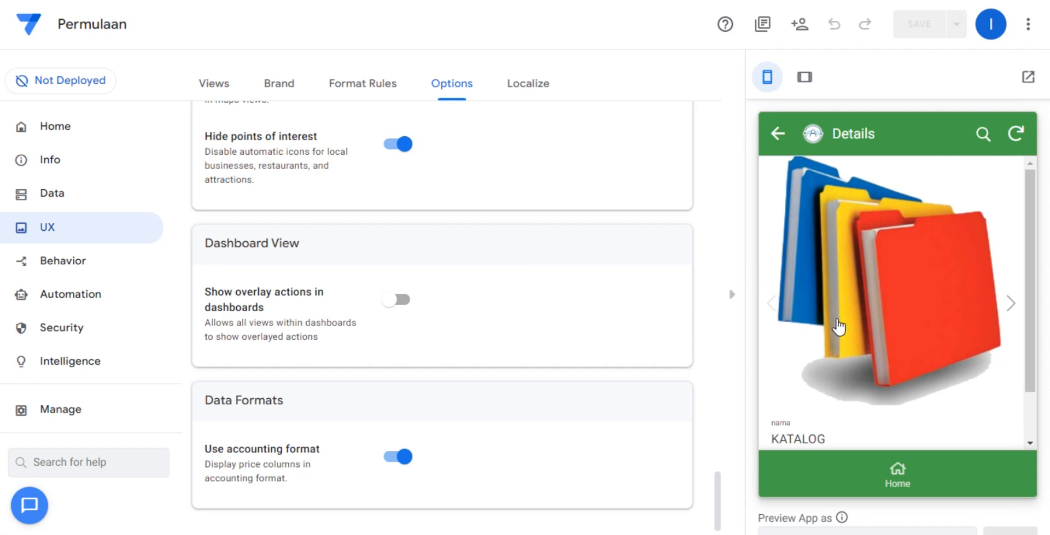
scroll(842, 334, down, 3)
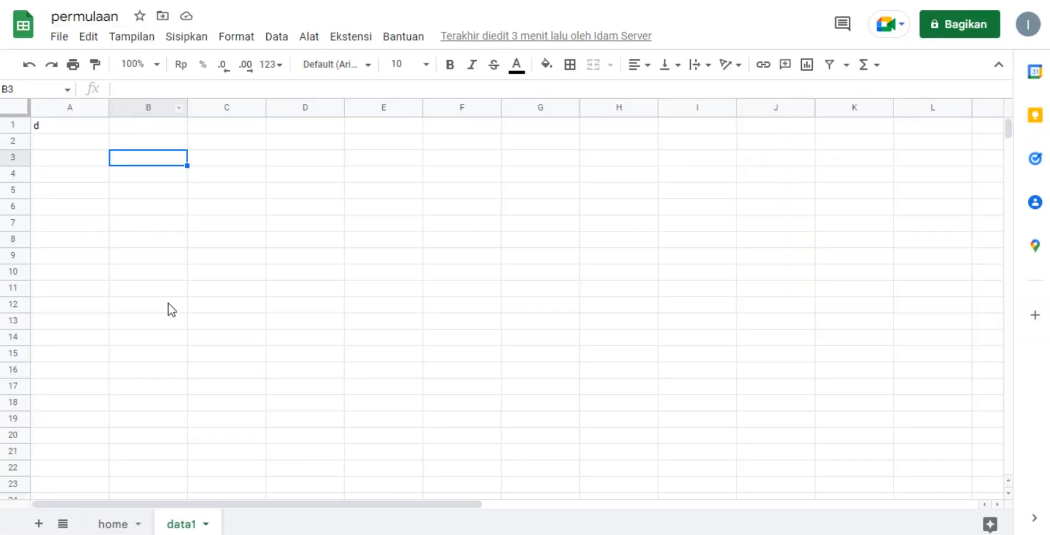
click(113, 523)
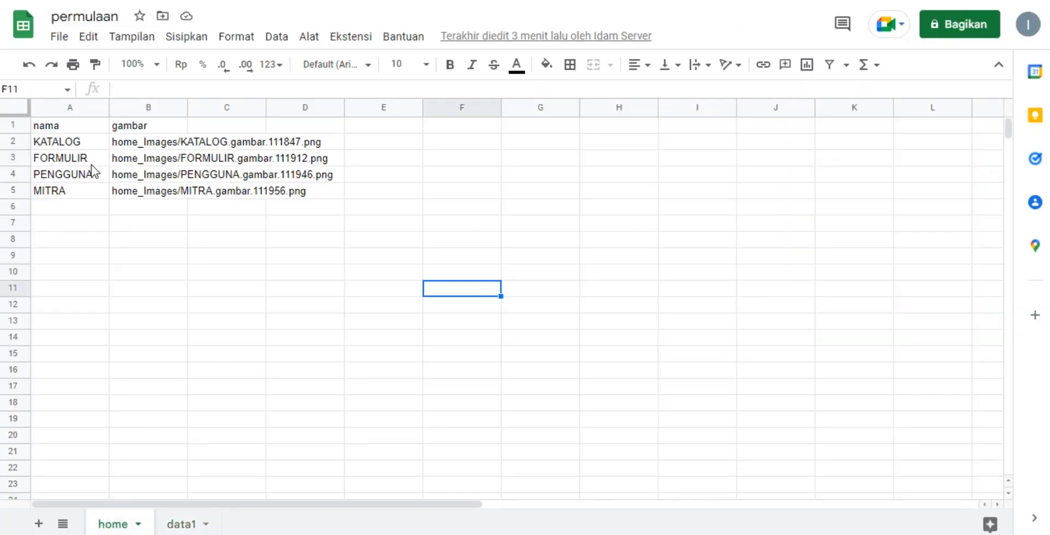
click(64, 145)
click(116, 146)
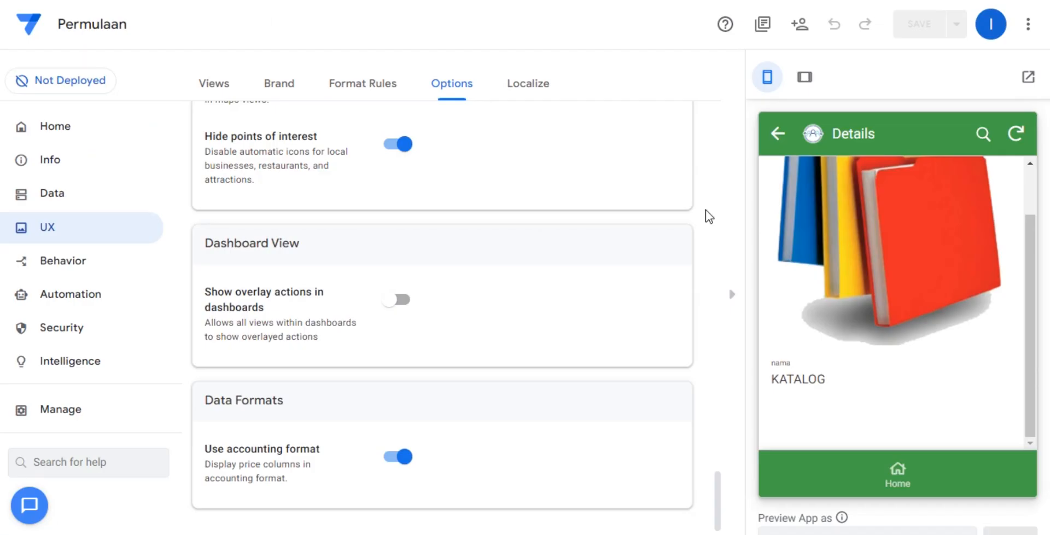
scroll(868, 287, up, 3)
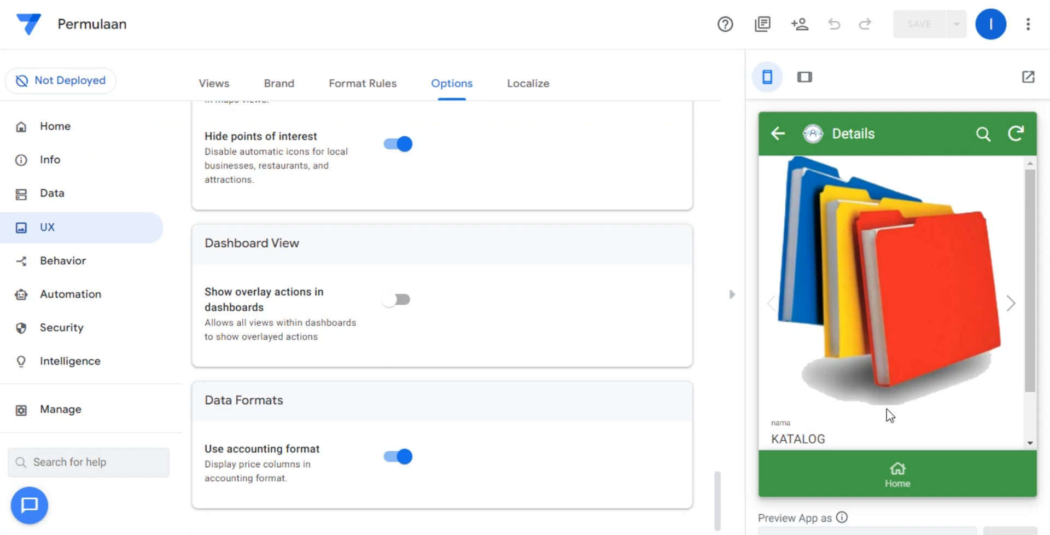
click(896, 471)
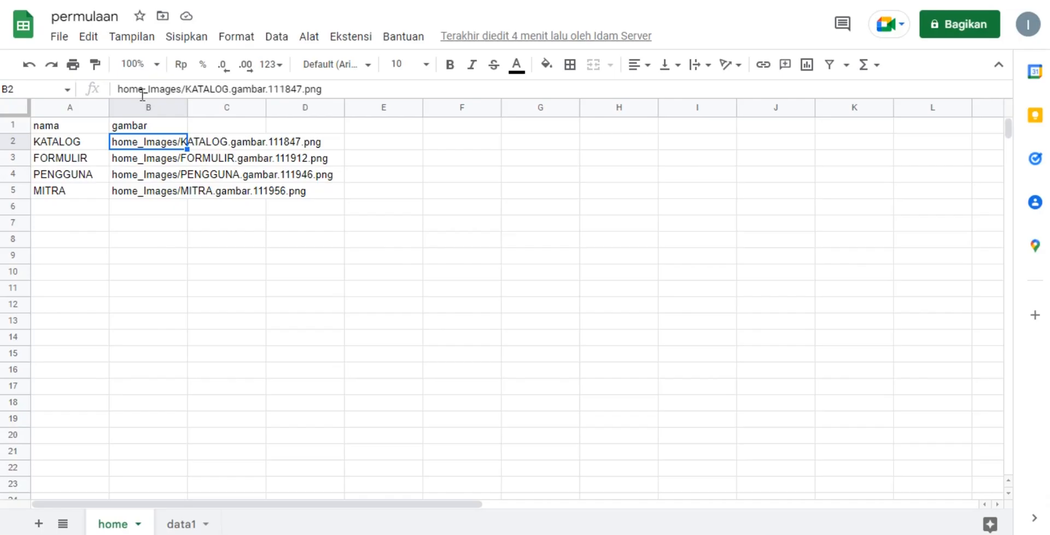
click(545, 256)
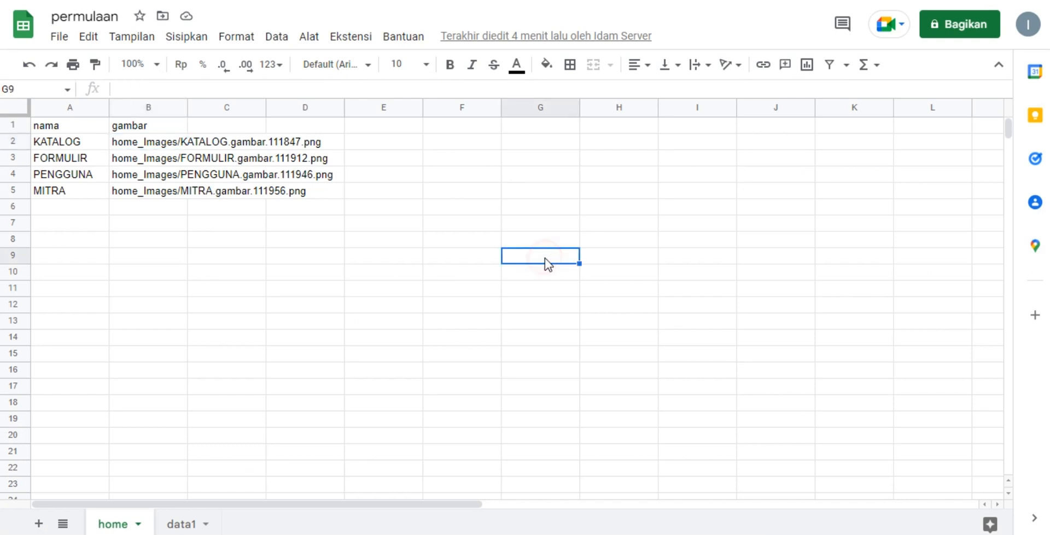
Rename the data1 sheet of the permulaan spreadsheet as Katalog.
double_click(175, 522)
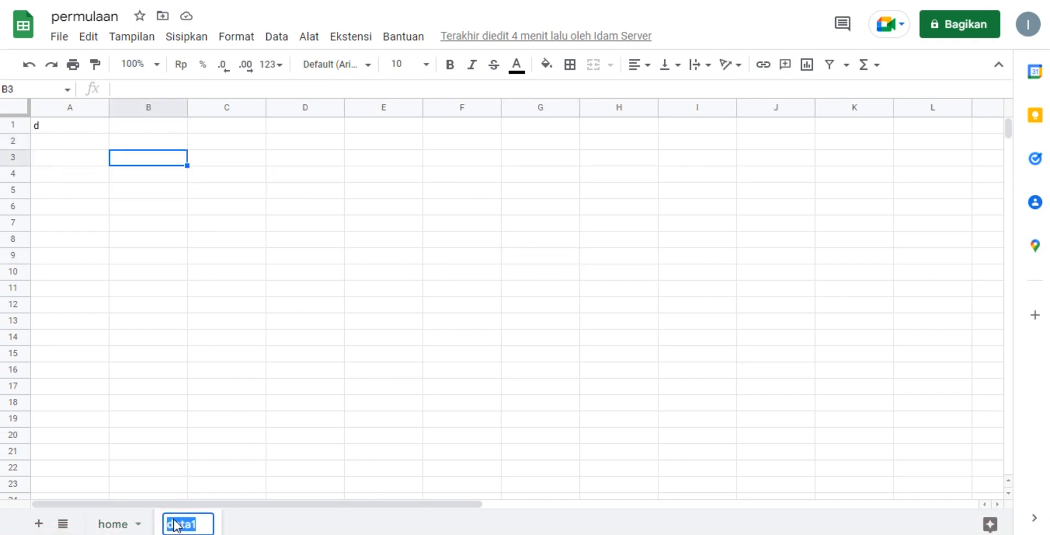
text(Katalog)
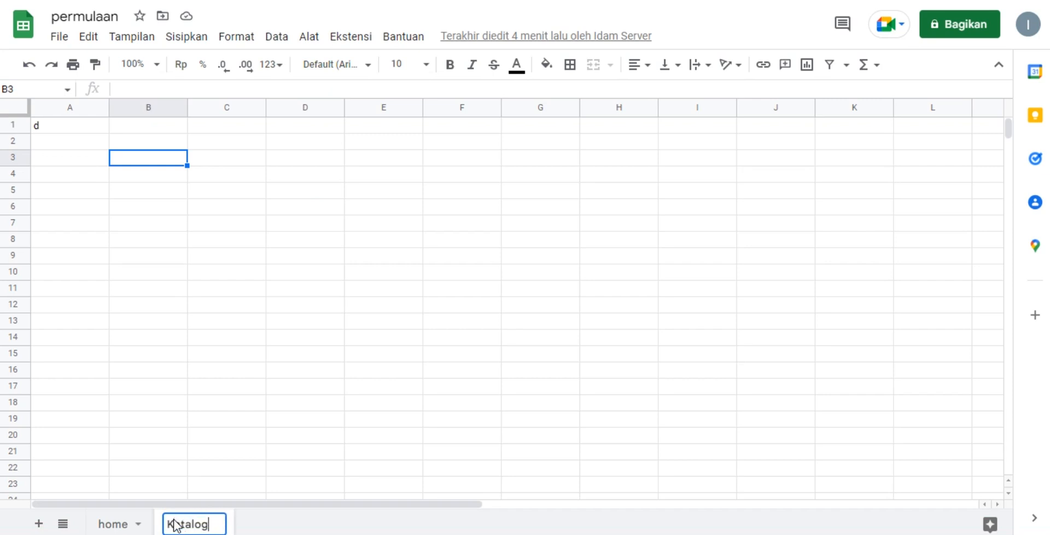
click(335, 270)
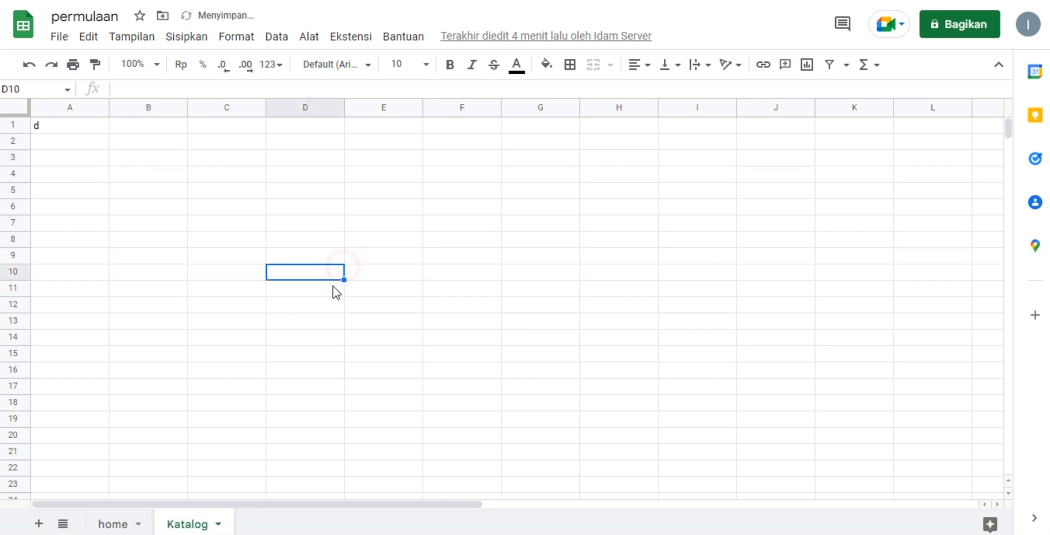
Replace the content of cell A1 in the Katalog sheet with the column header "Nama barang".
click(94, 131)
text(Nama )
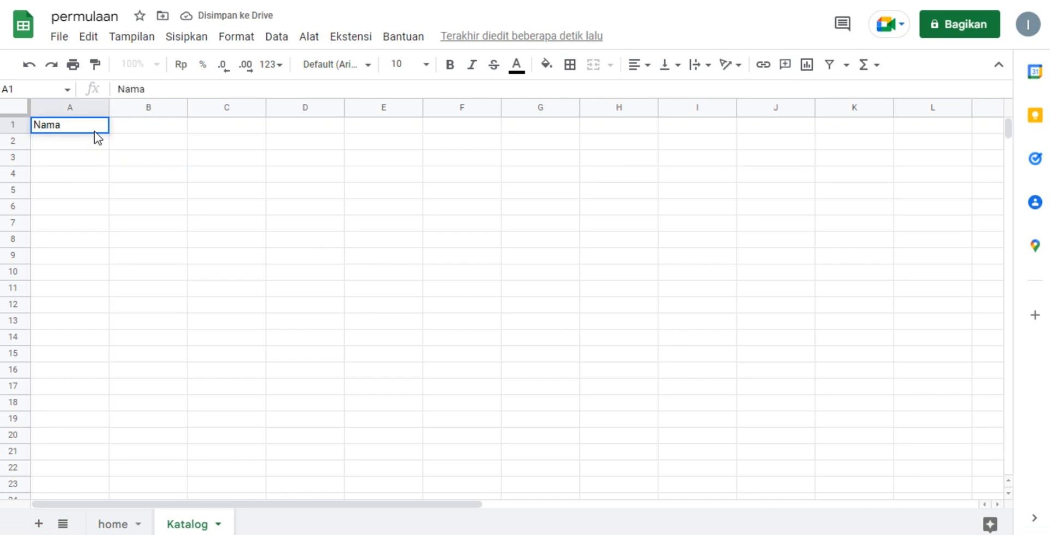
text(prouk)
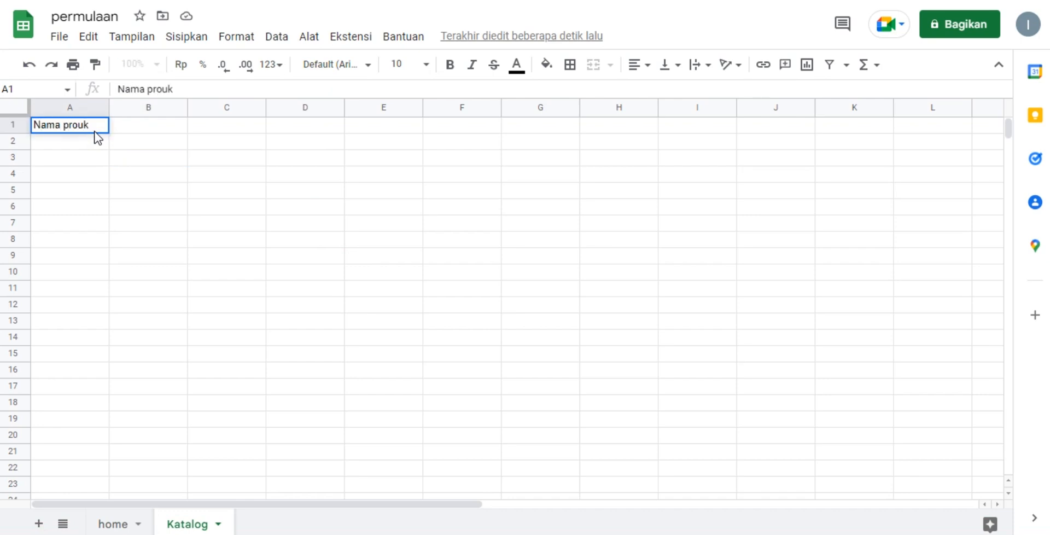
key(Tab)
click(95, 132)
double_click(94, 132)
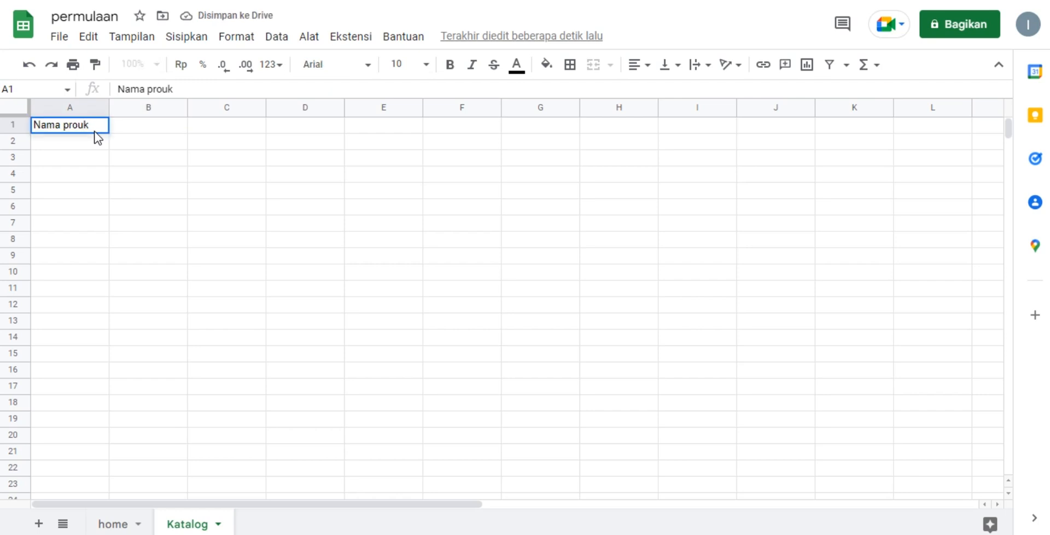
key(BackSpace)
key(BackSpace)
key(BackSpace)
key(BackSpace)
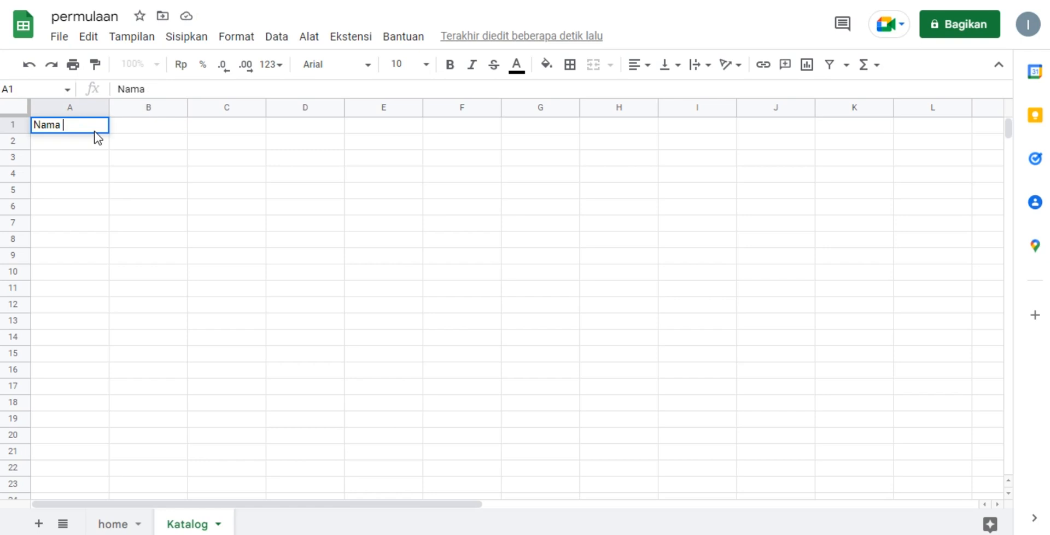
text(barang)
key(Tab)
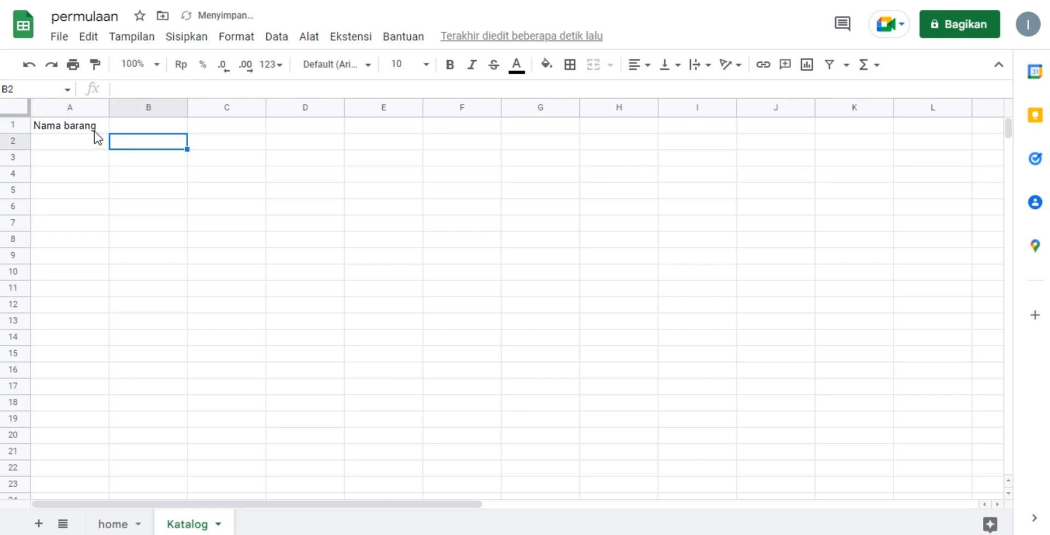
Enter the column headers "foto barang" in cell B1 and "Harga" in cell C1 of the Katalog sheet.
text(foto)
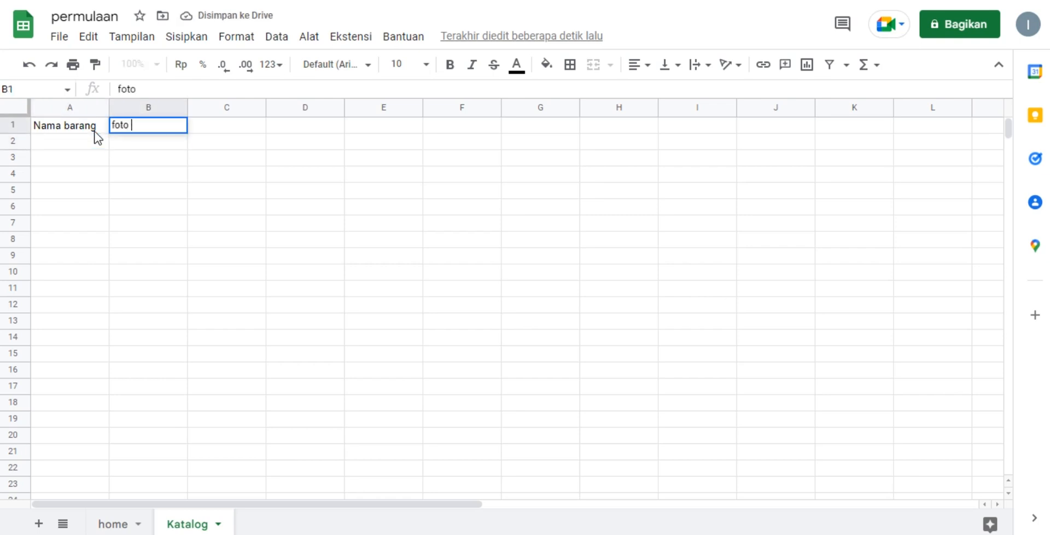
text( barang)
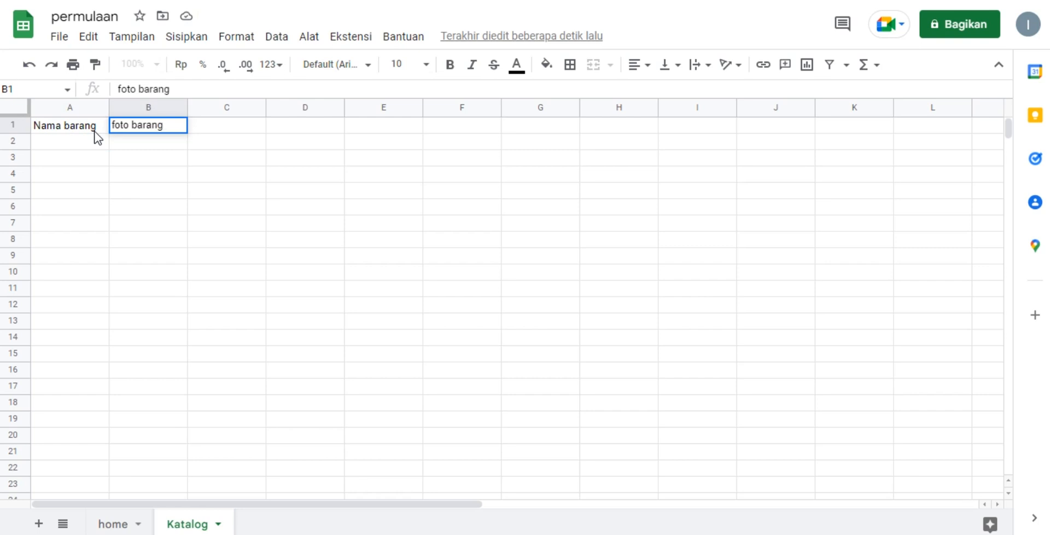
key(Tab)
text(Harga)
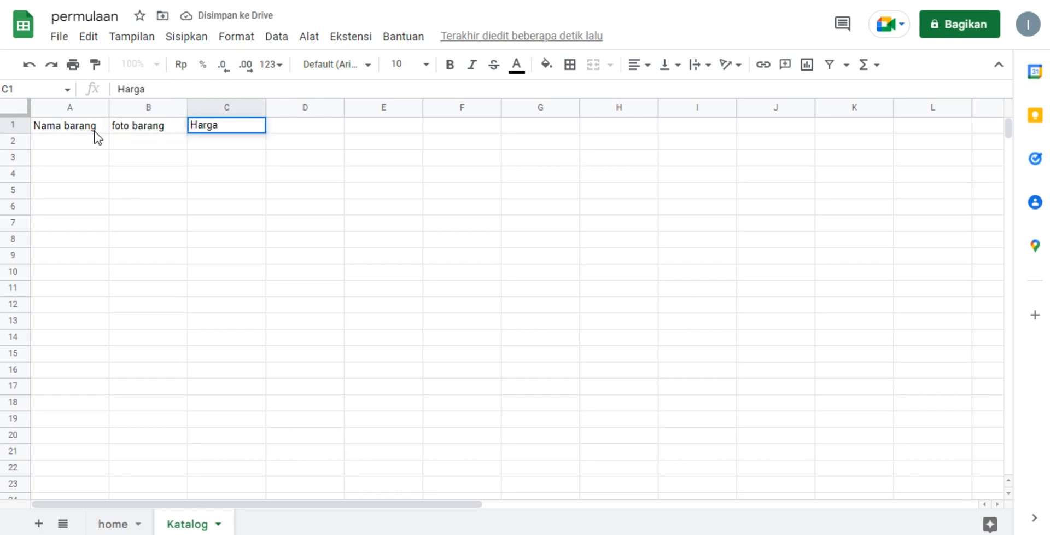
key(Tab)
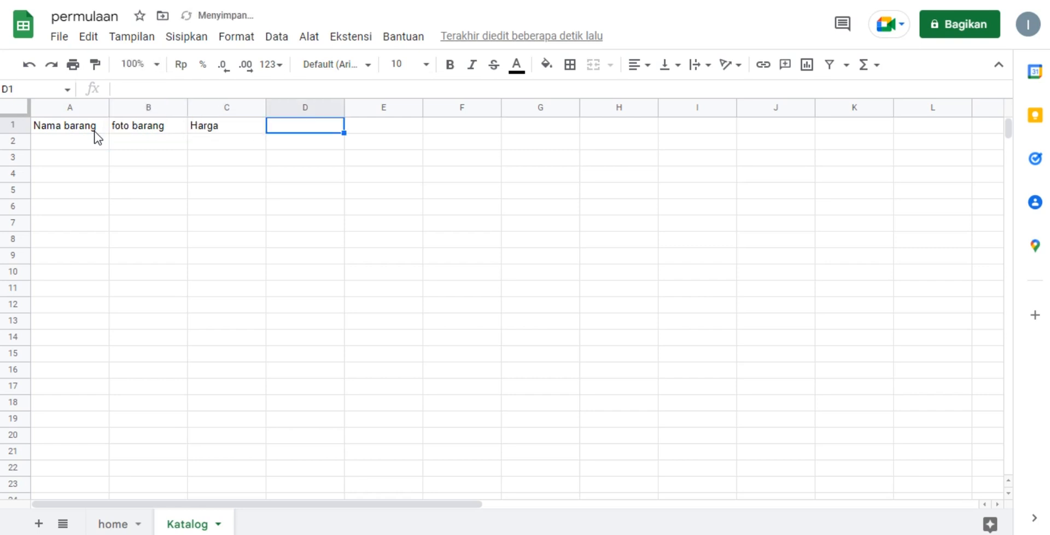
Enter the column header "Deskripsi" in cell D1 of the Katalog sheet.
text(es)
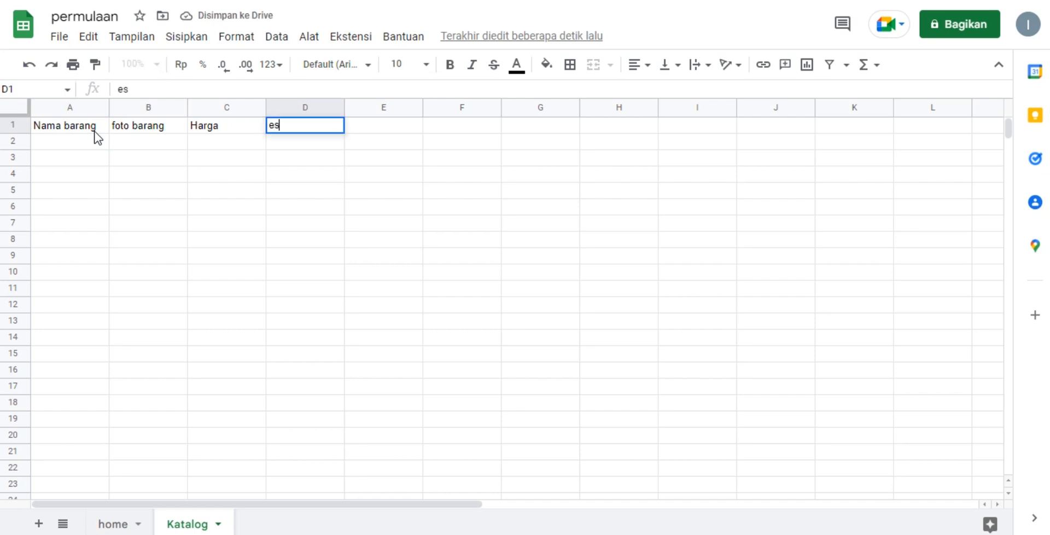
text(kripsi)
click(273, 124)
click(271, 124)
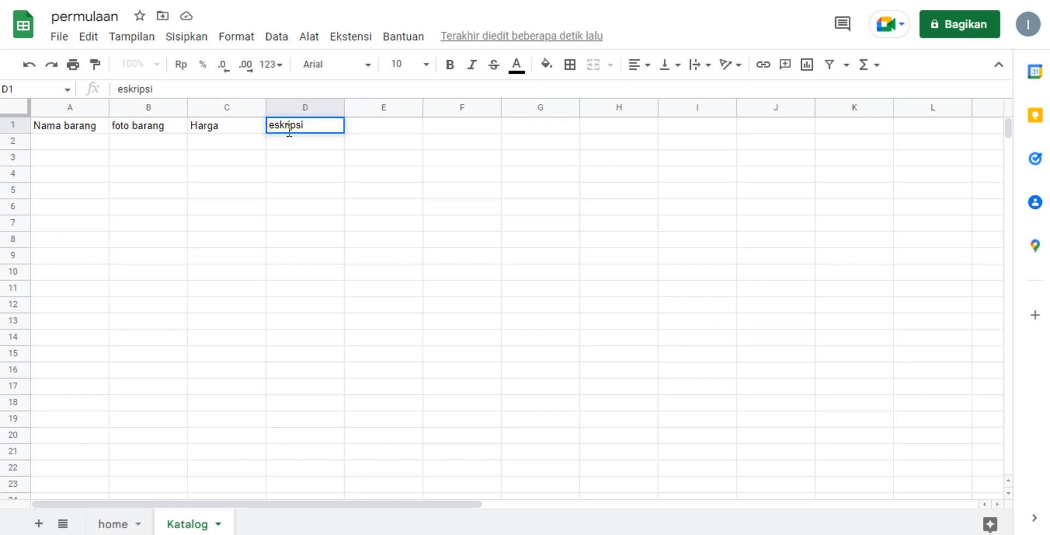
text(DD)
key(BackSpace)
click(414, 213)
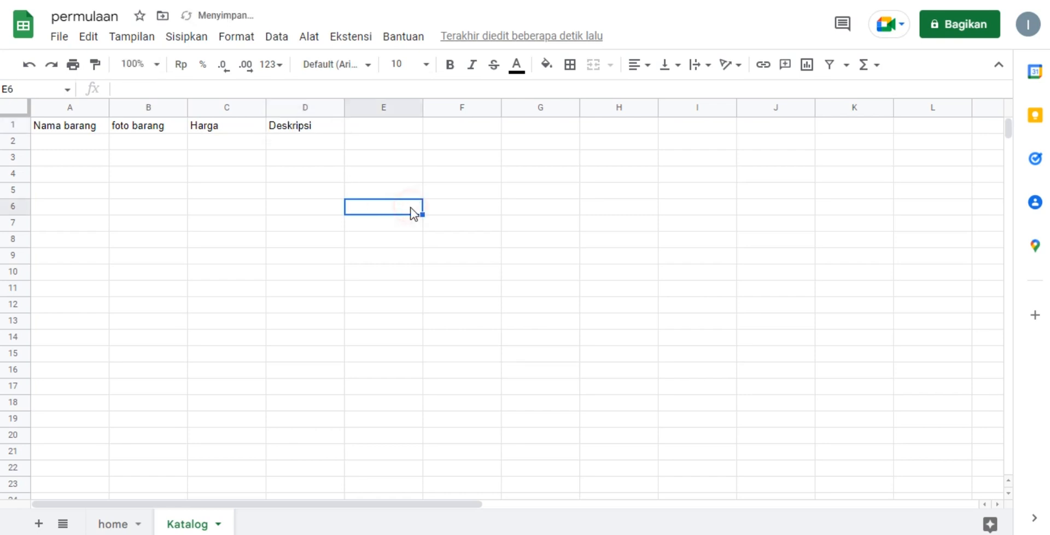
click(391, 131)
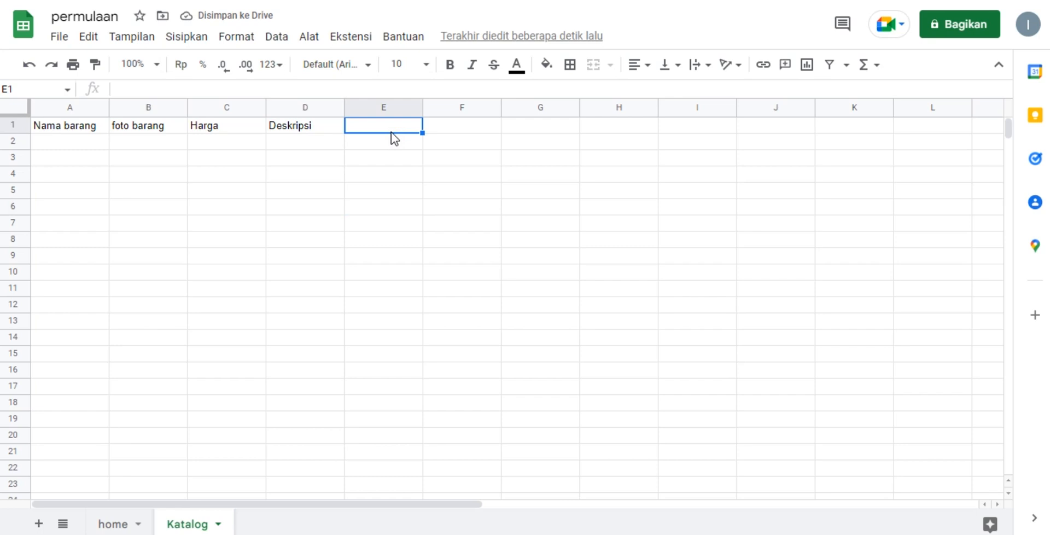
click(408, 223)
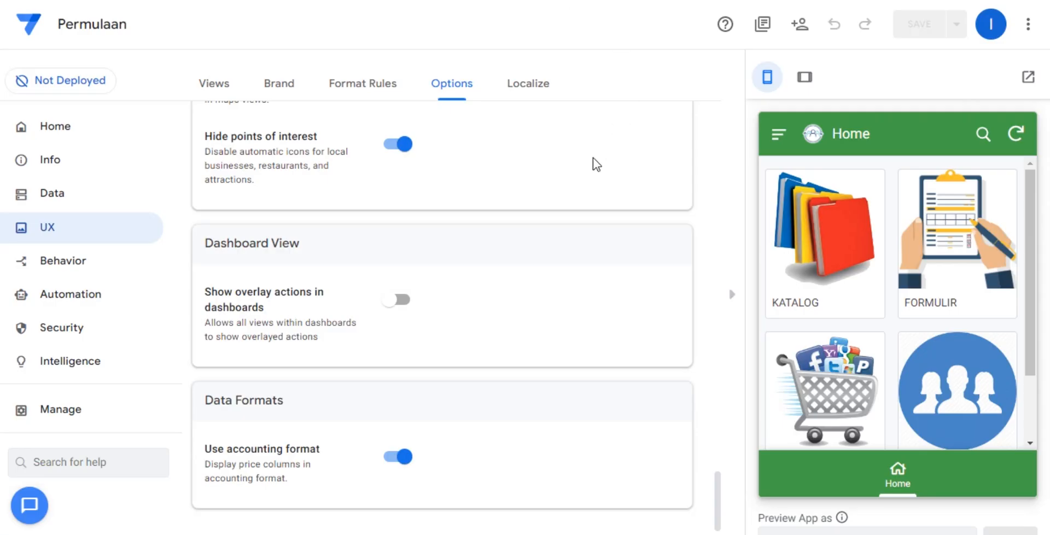
Switch to AppSheet and add a table from the permulaan spreadsheet's Katalog worksheet, with updates, adds and deletes allowed.
scroll(389, 258, up, 5)
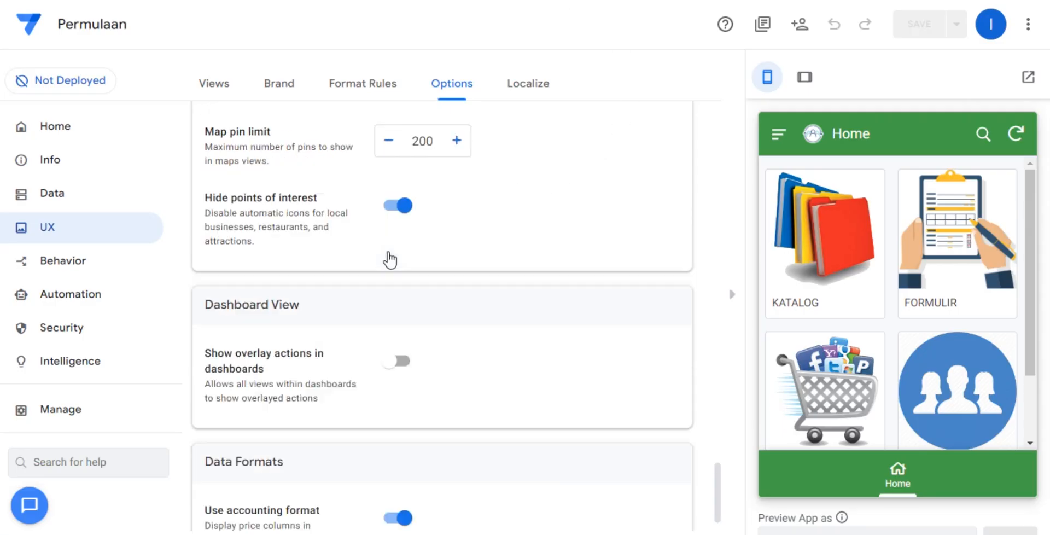
click(34, 186)
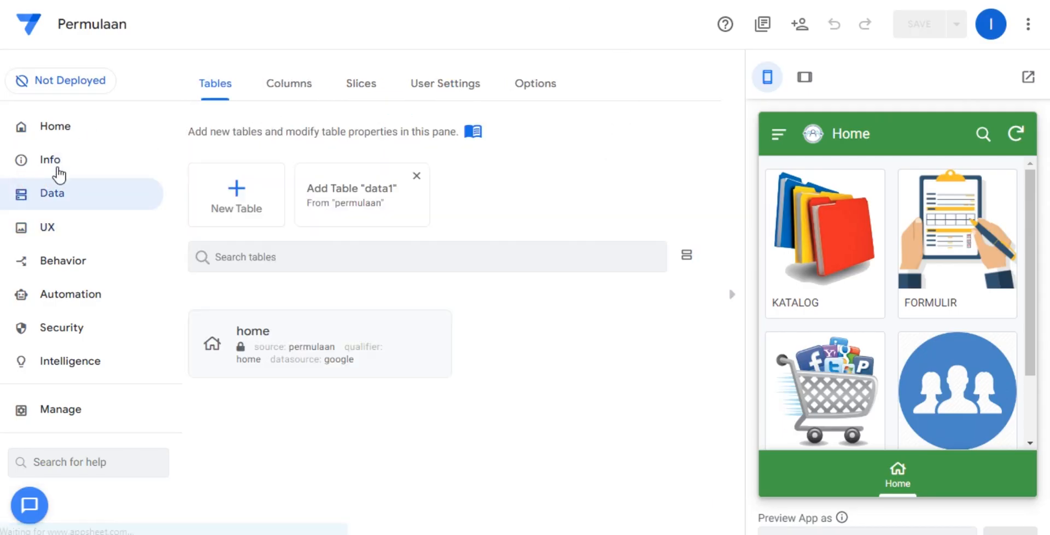
click(237, 208)
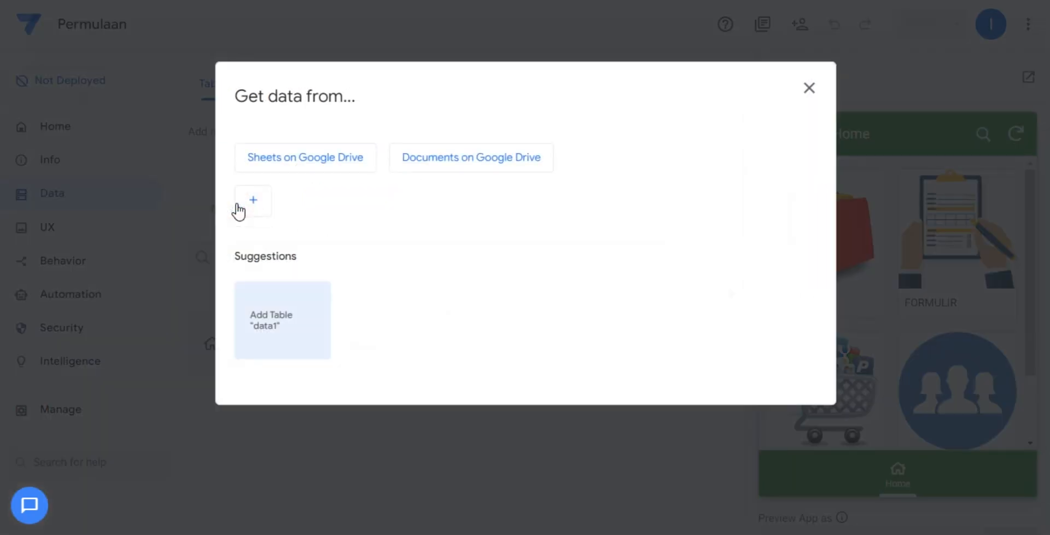
click(295, 164)
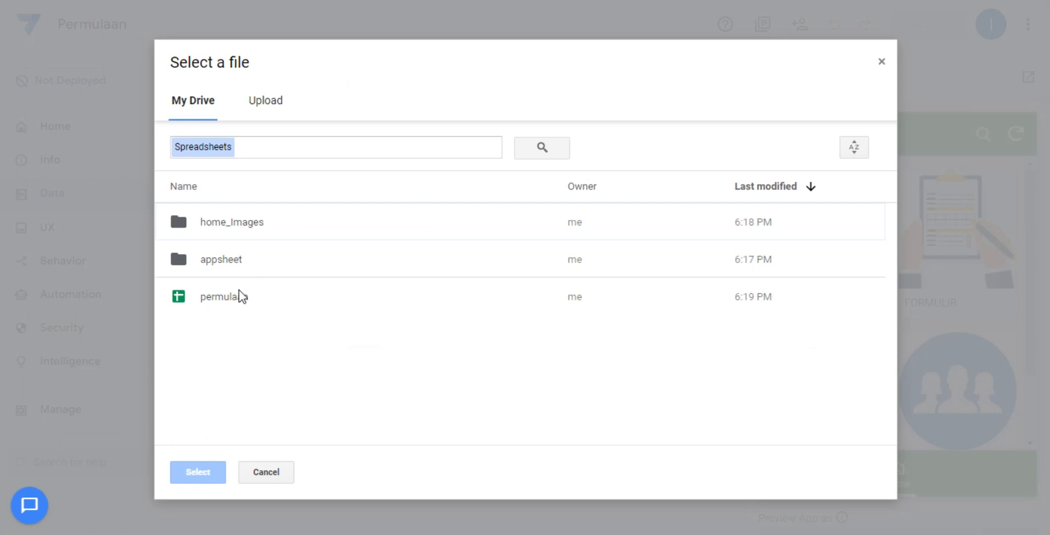
click(238, 290)
click(239, 289)
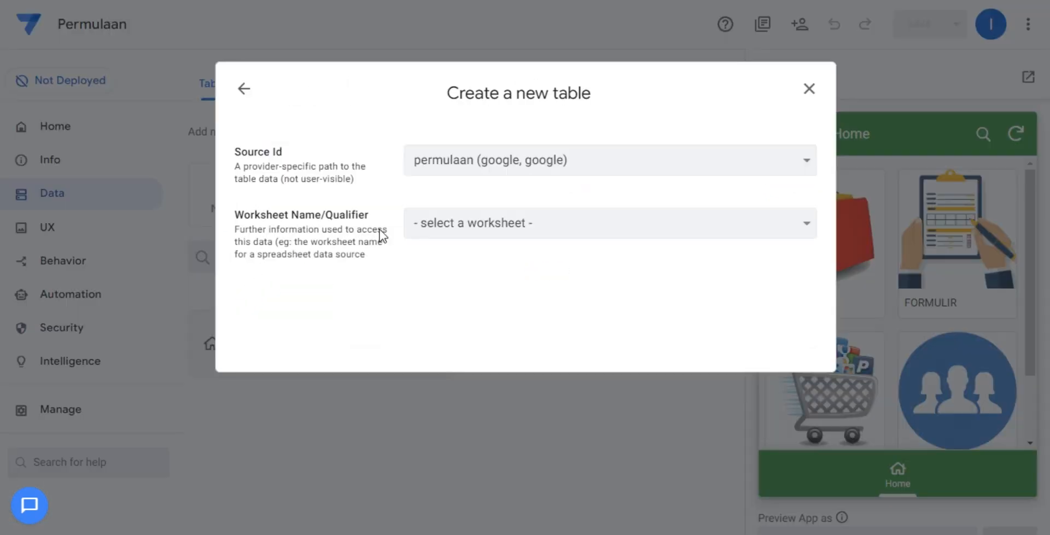
click(413, 228)
click(433, 277)
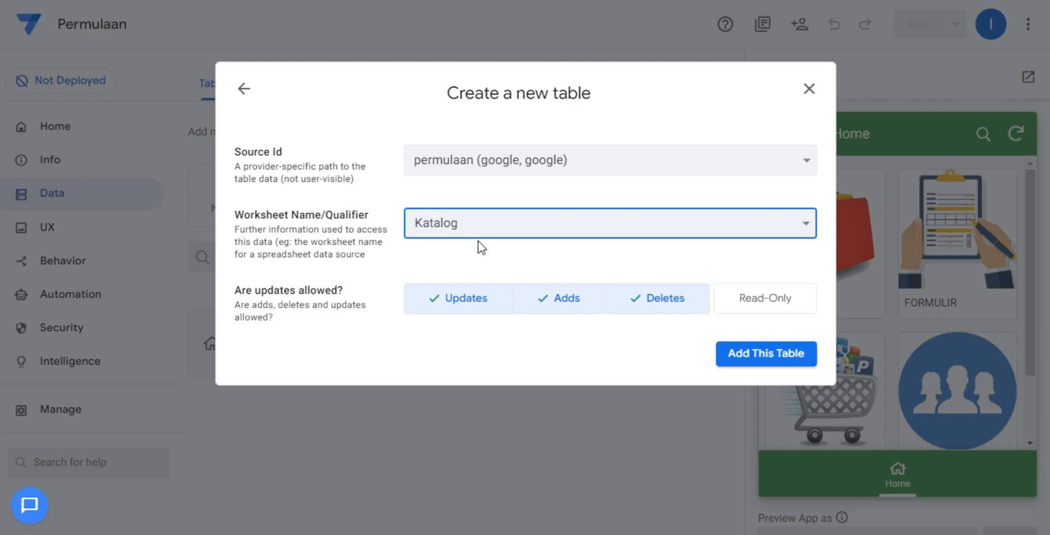
click(742, 356)
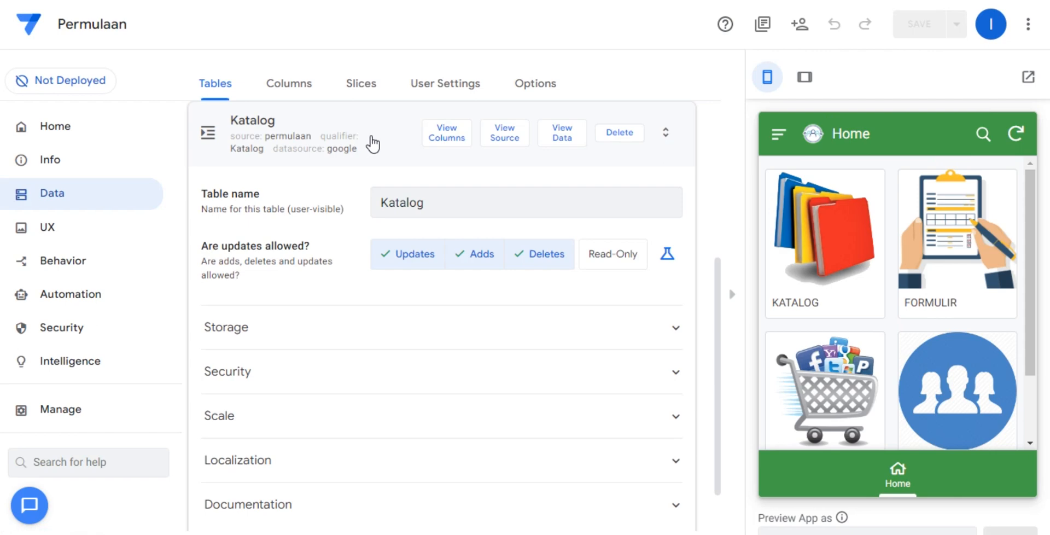
Set the type of the Katalog table's foto barang column to Image.
click(309, 83)
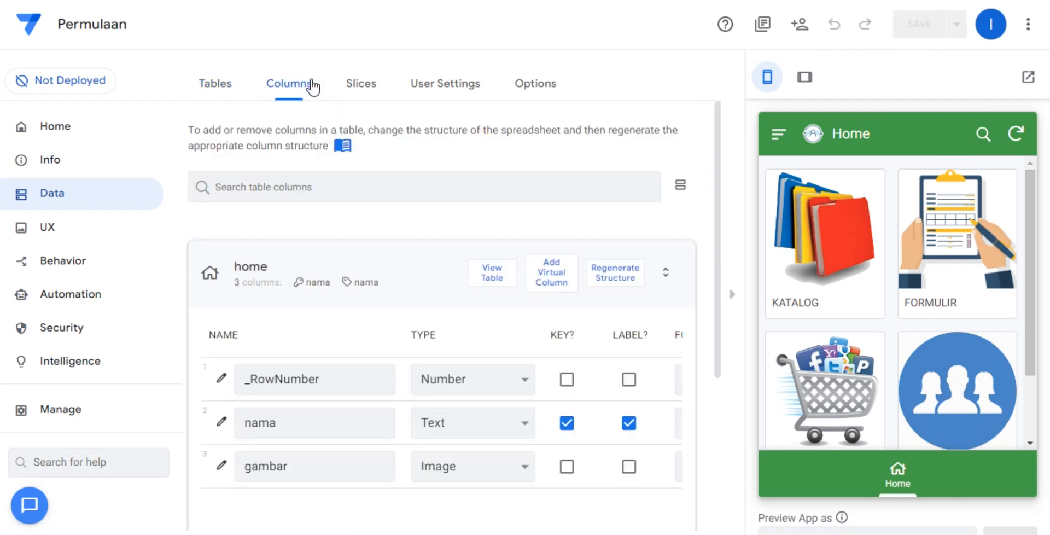
click(383, 259)
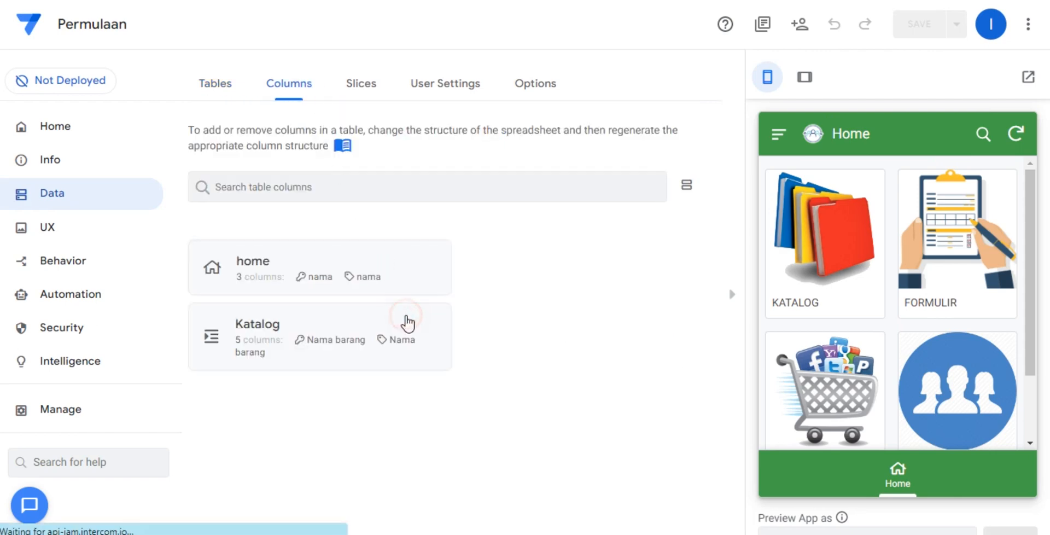
click(403, 318)
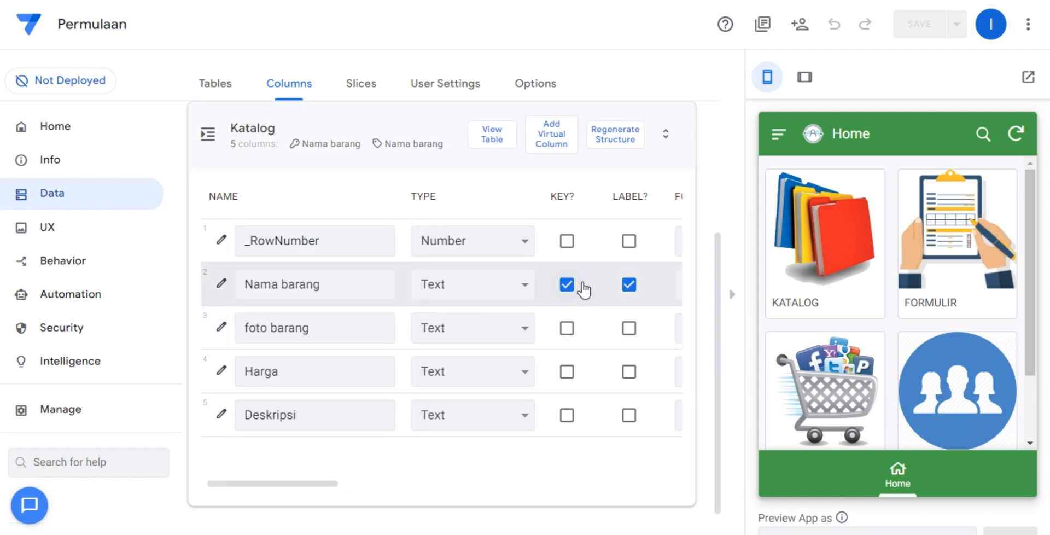
click(525, 330)
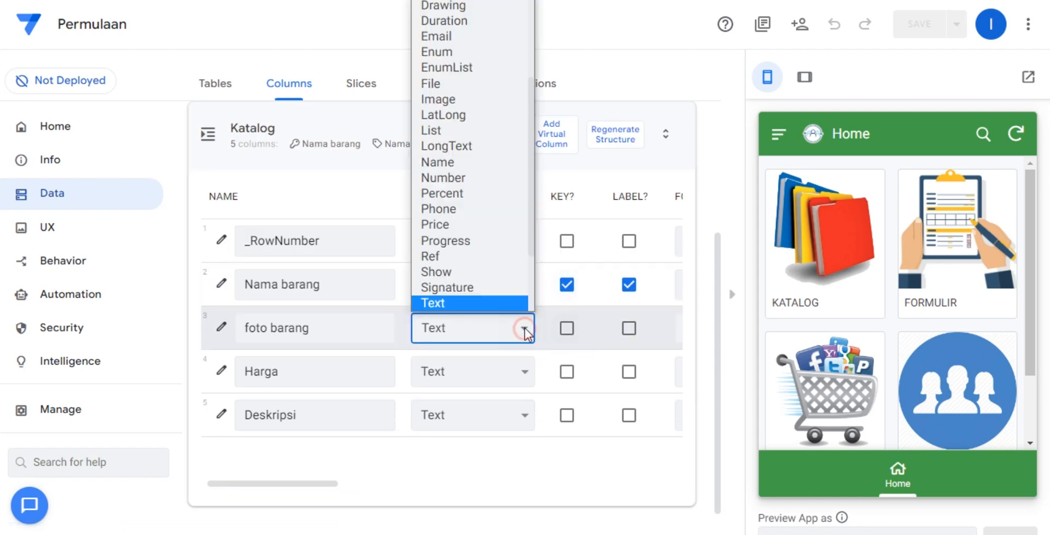
key(i)
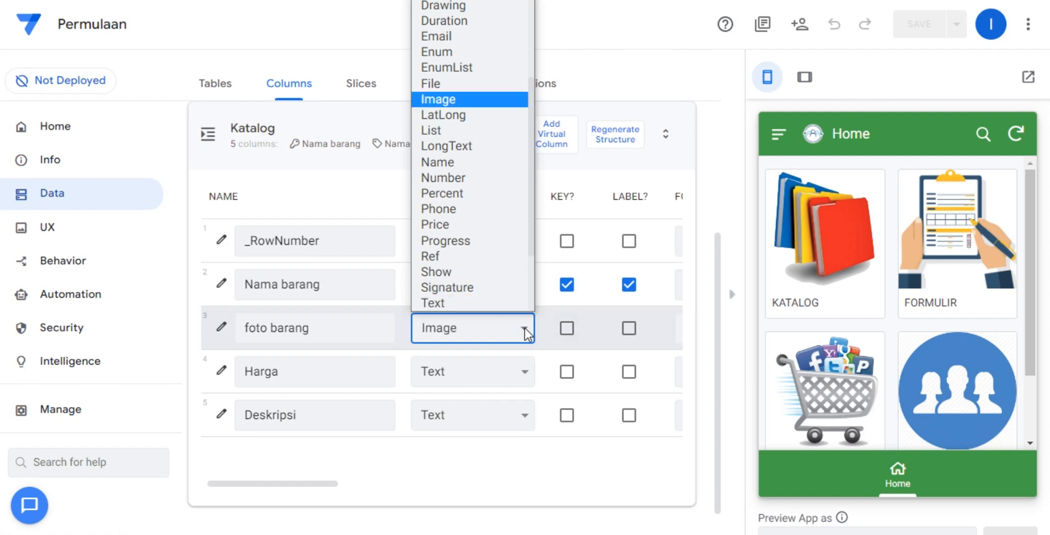
click(524, 332)
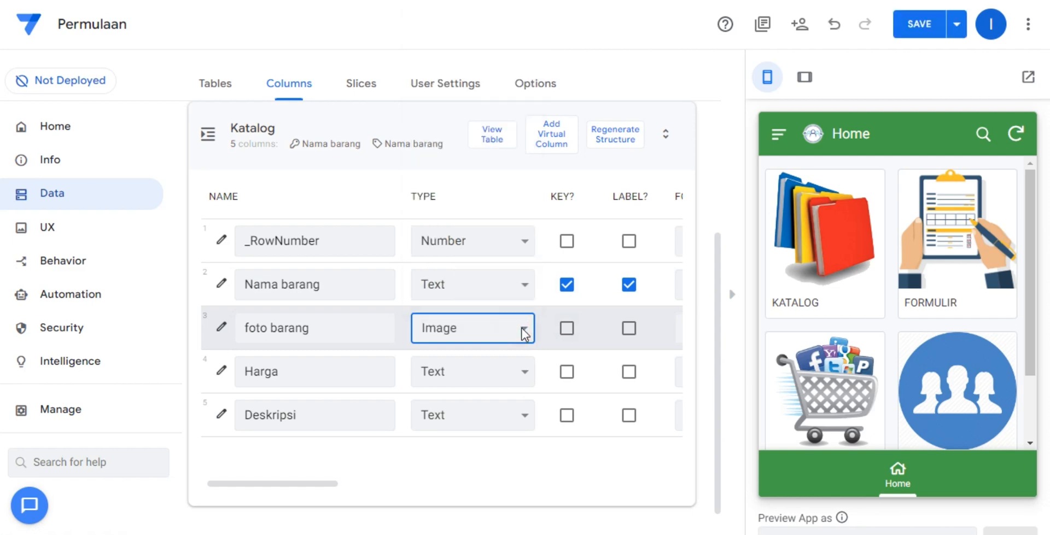
Open the settings of the Katalog table's Harga column and set its data type to Price.
click(493, 377)
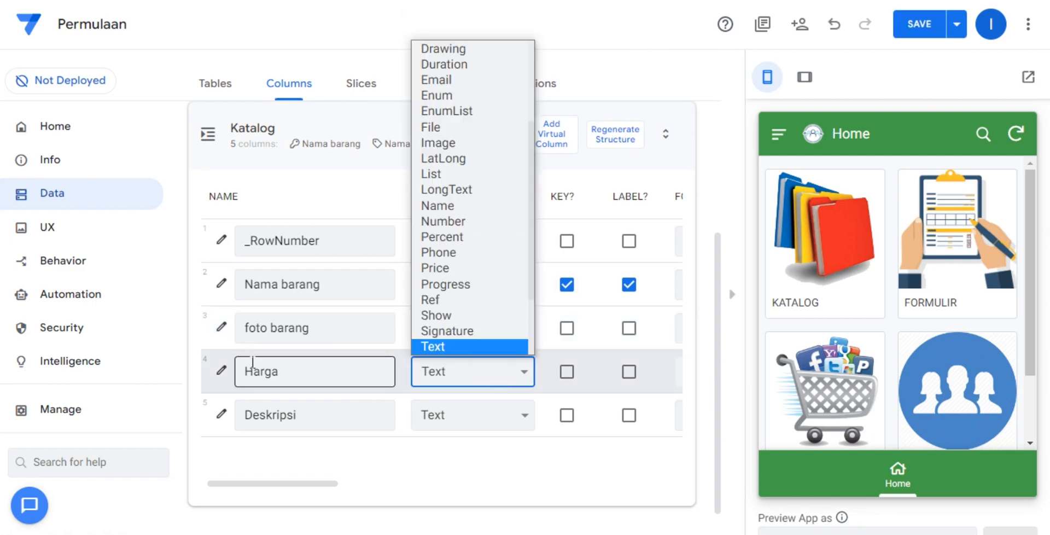
click(220, 370)
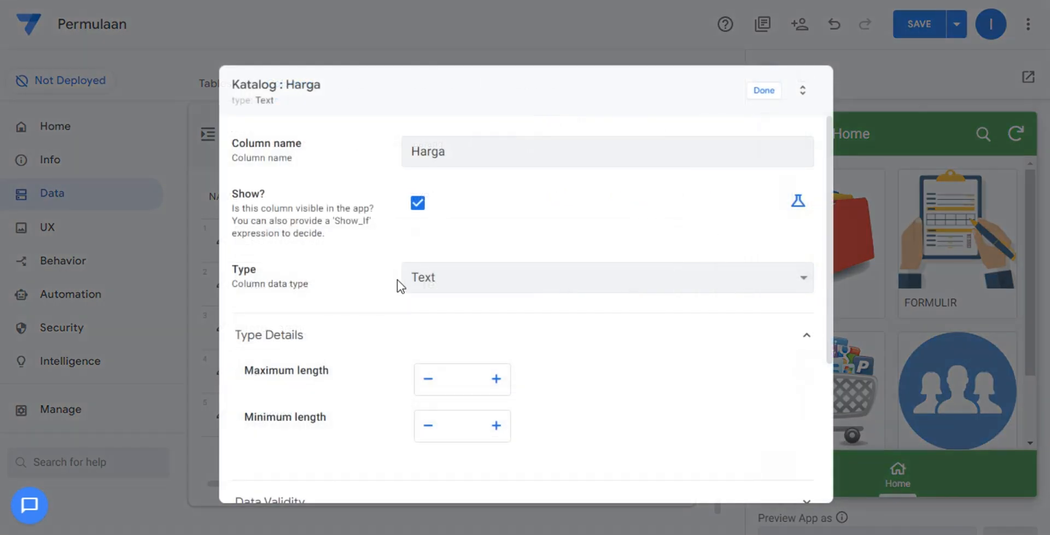
click(437, 279)
text(pr)
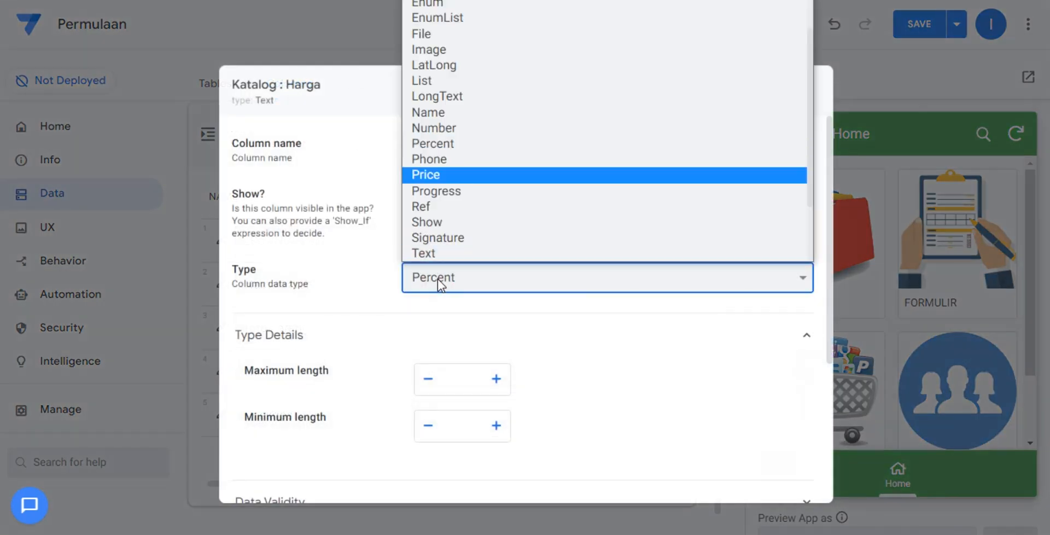
key(Return)
Give the Harga column 3 decimal digits and the Rp currency symbol, and close its settings.
scroll(535, 382, down, 3)
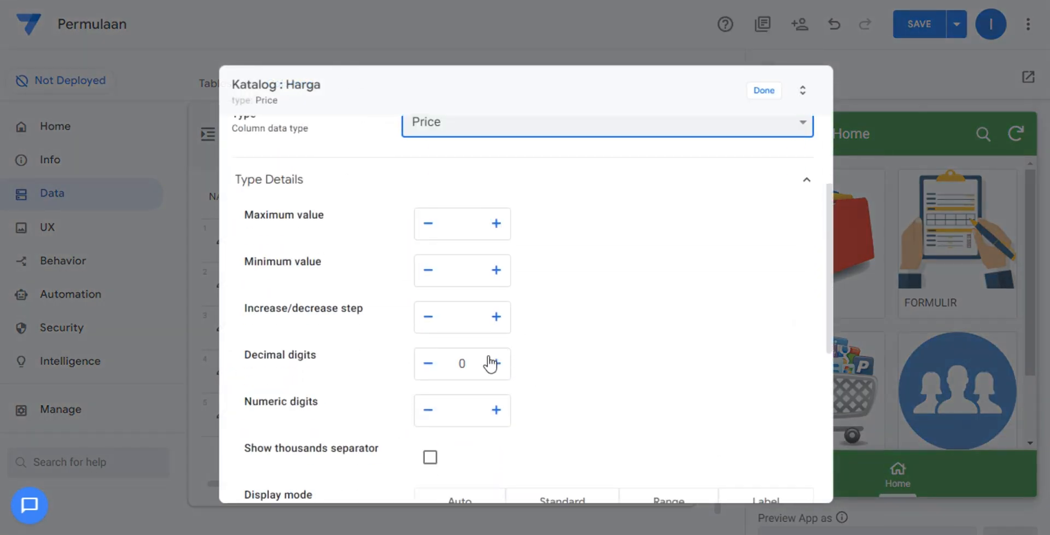
double_click(462, 363)
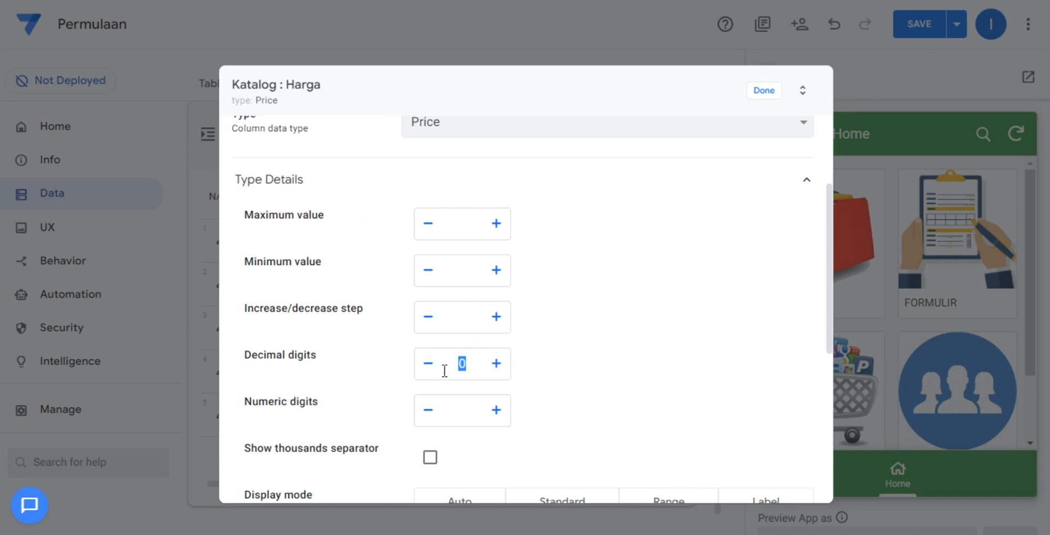
text(3)
click(559, 353)
scroll(563, 359, down, 3)
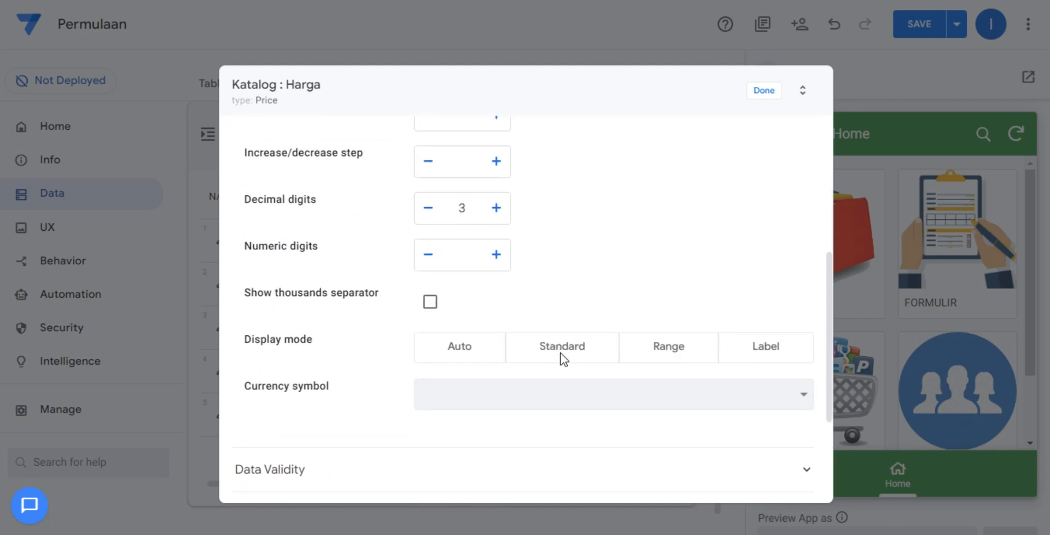
click(558, 394)
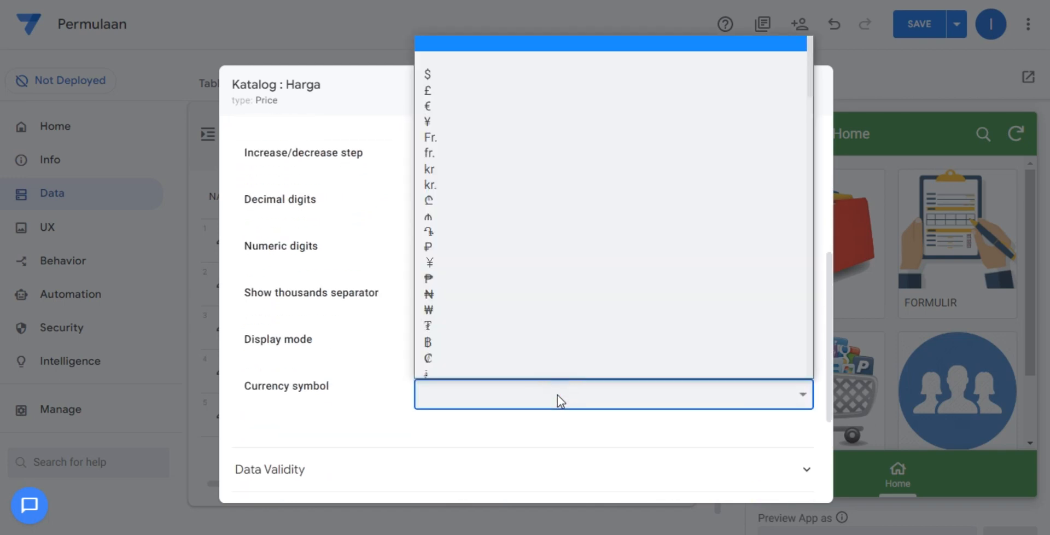
text(Rp)
key(Return)
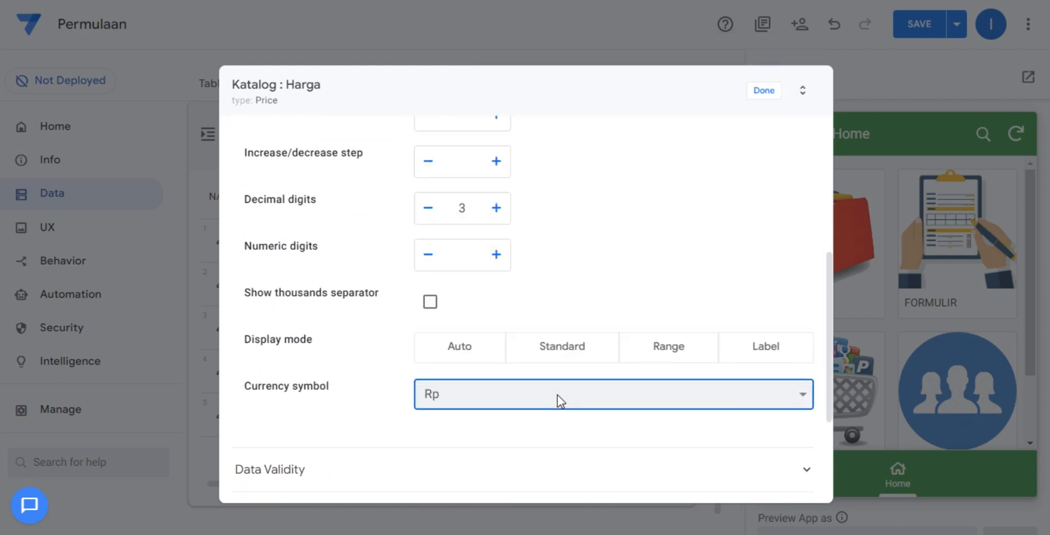
scroll(556, 404, down, 3)
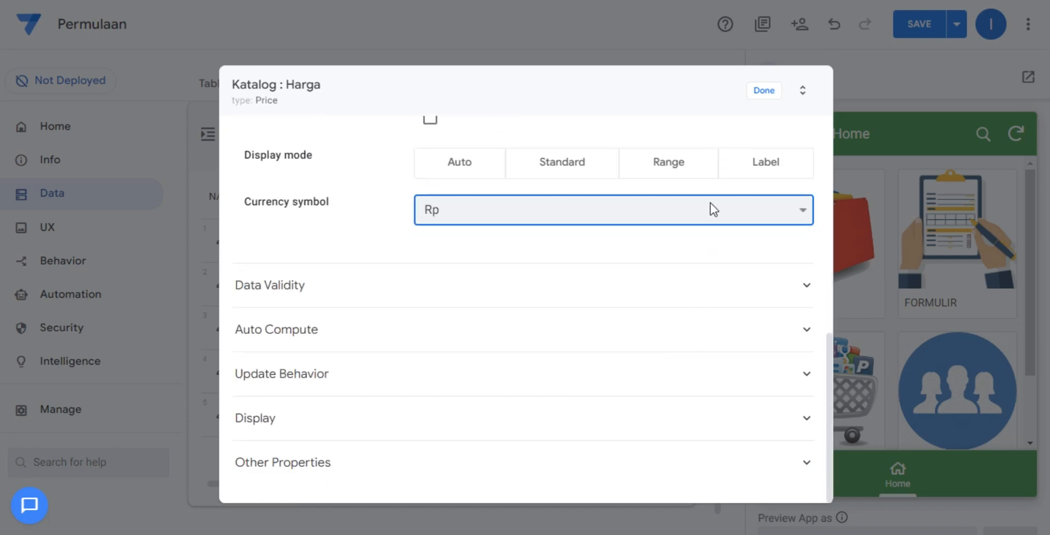
click(752, 99)
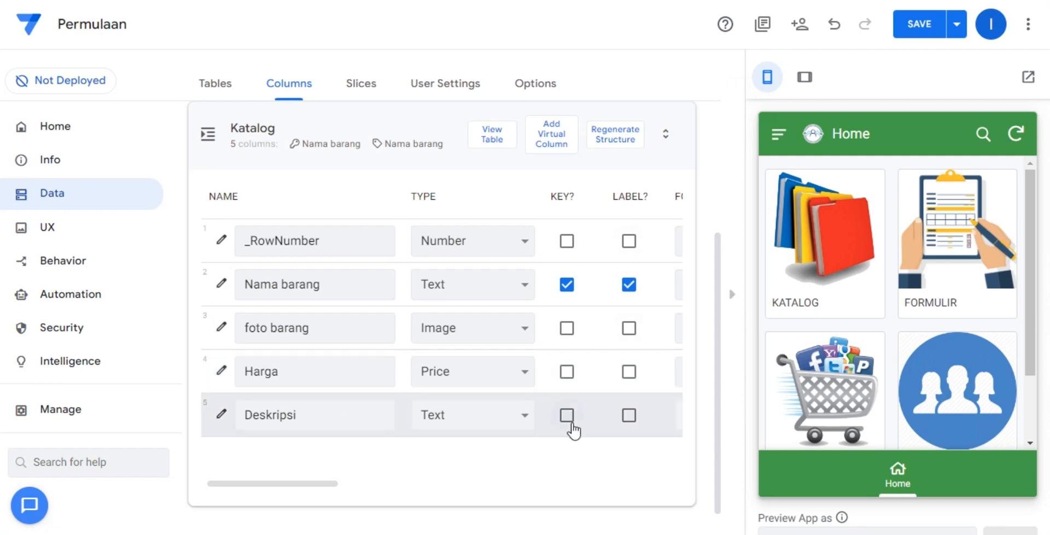
Set the type of the Katalog table's Deskripsi column to LongText and save the app.
click(498, 421)
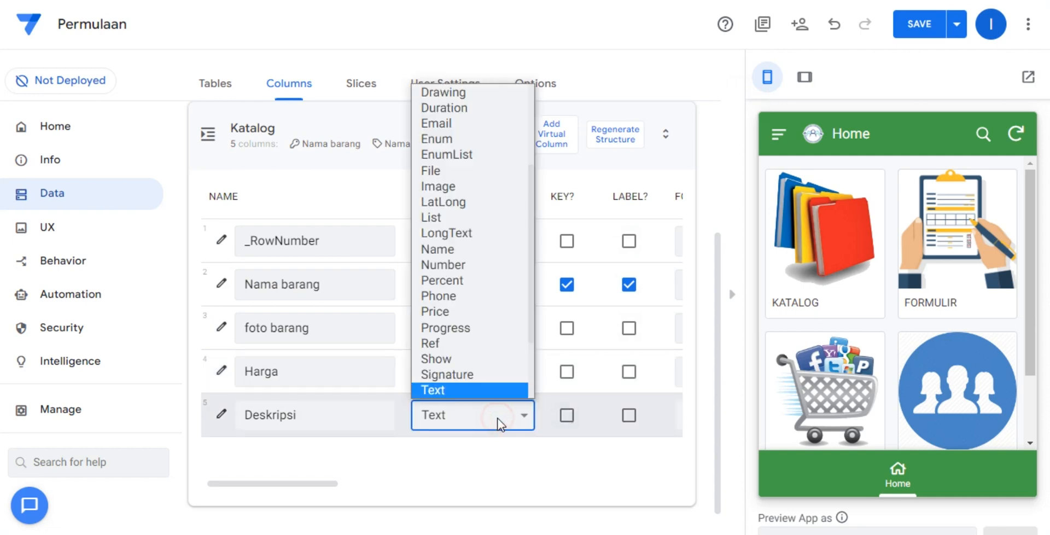
text(lo)
key(Return)
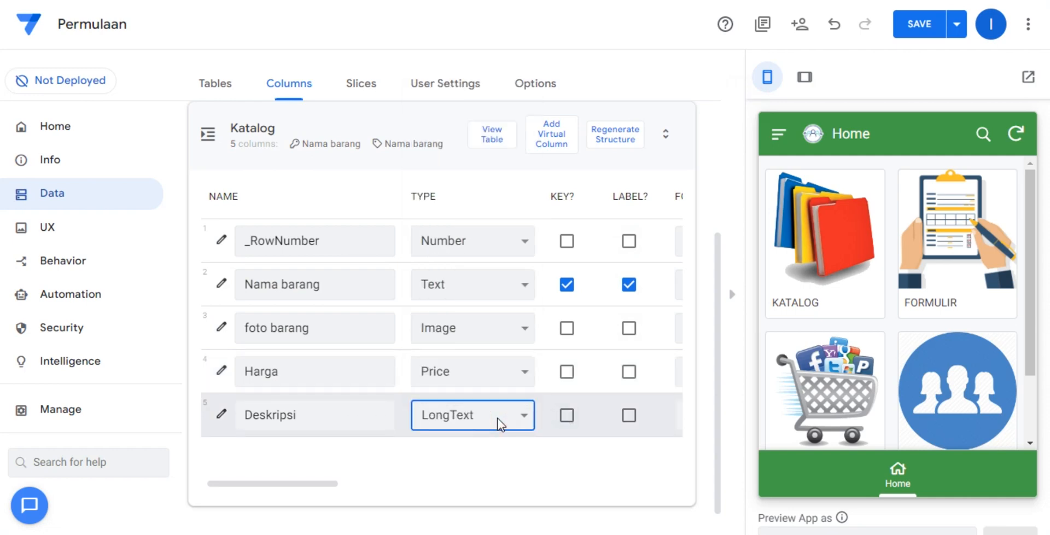
click(913, 24)
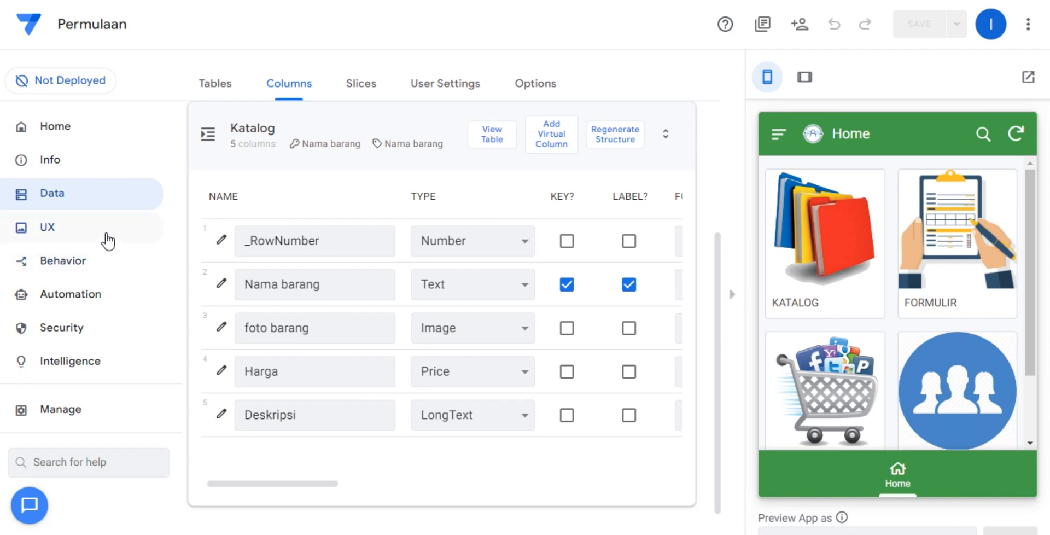
Go to the app's UX views and create a new view.
click(107, 239)
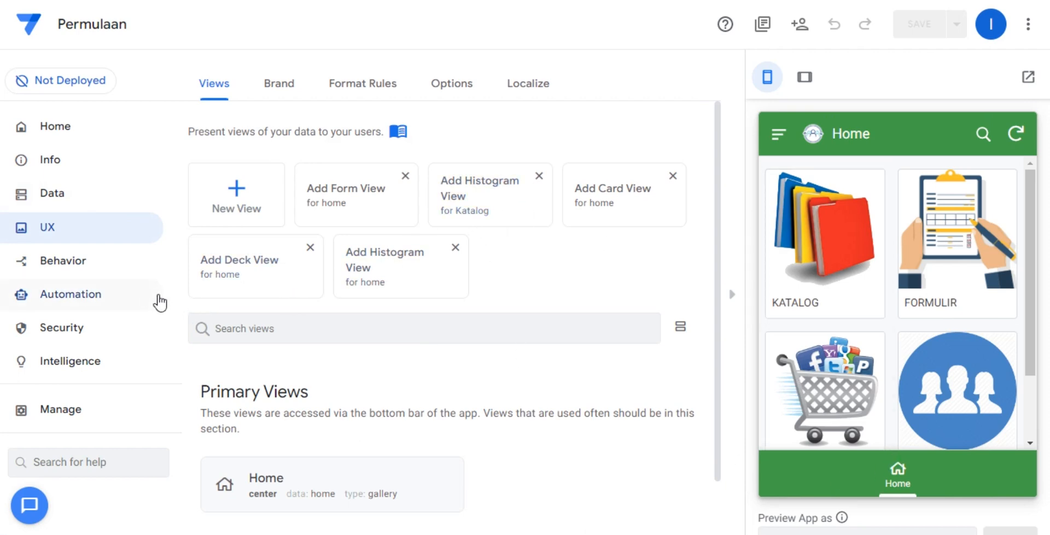
scroll(312, 351, down, 1)
scroll(427, 372, up, 1)
click(237, 193)
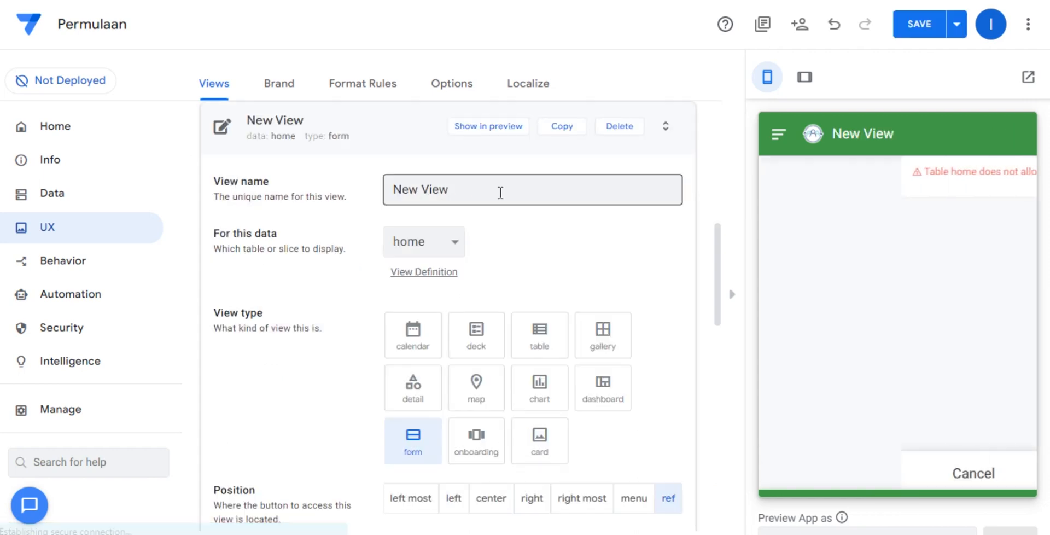
Name the new view KATALOG in capital letters.
triple_click(499, 192)
text(K)
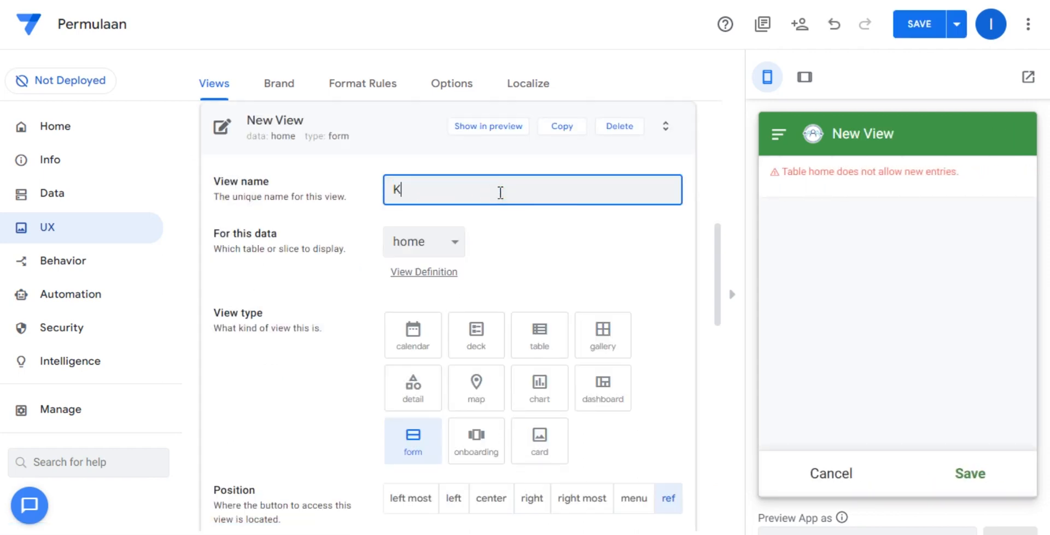
text(ATA:OG)
click(430, 189)
key(BackSpace)
key(BackSpace)
text(AL)
click(520, 246)
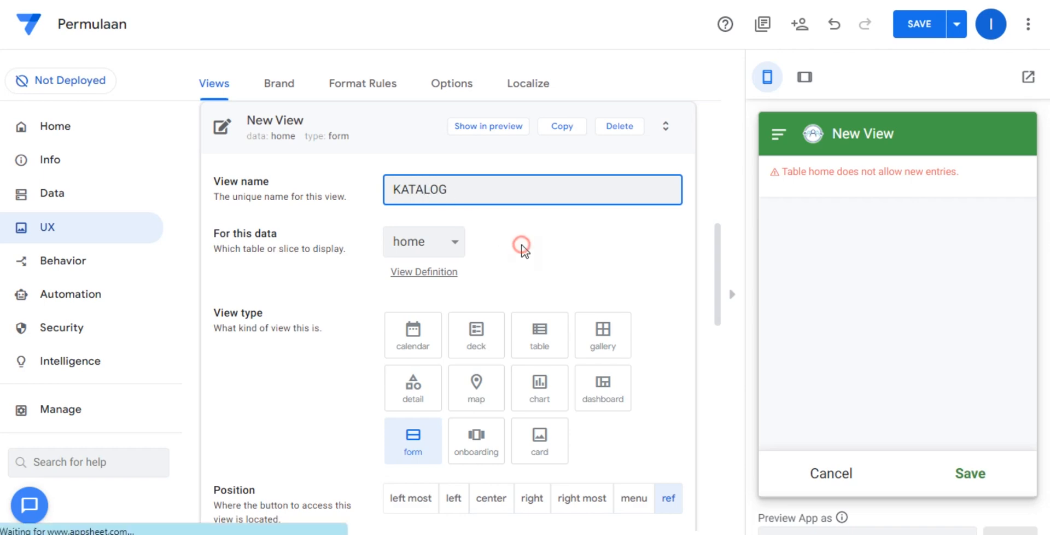
Check the Katalog worksheet's name in the Google Sheets spreadsheet and rename the AppSheet view to match it as Katalog.
double_click(471, 191)
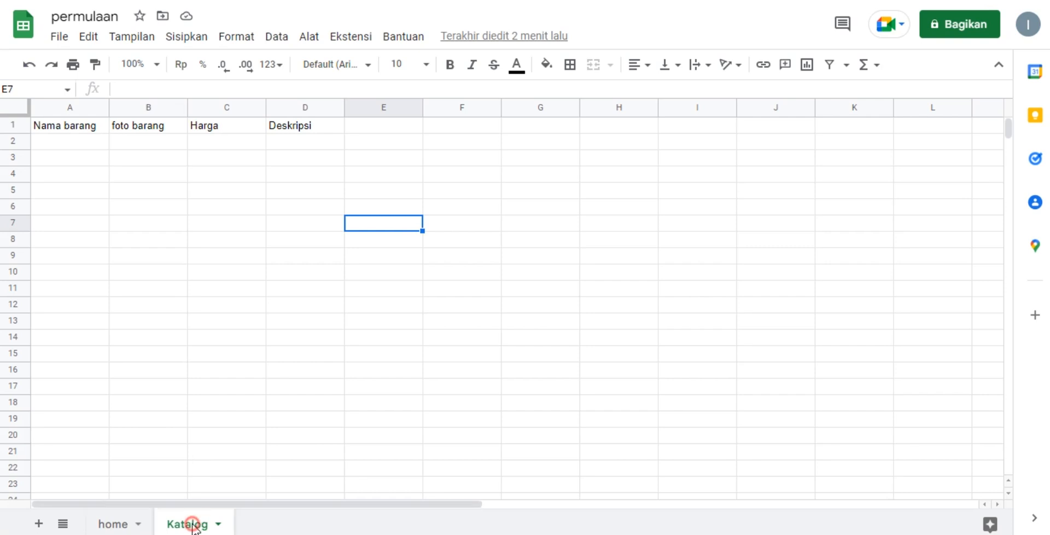
double_click(193, 524)
click(322, 430)
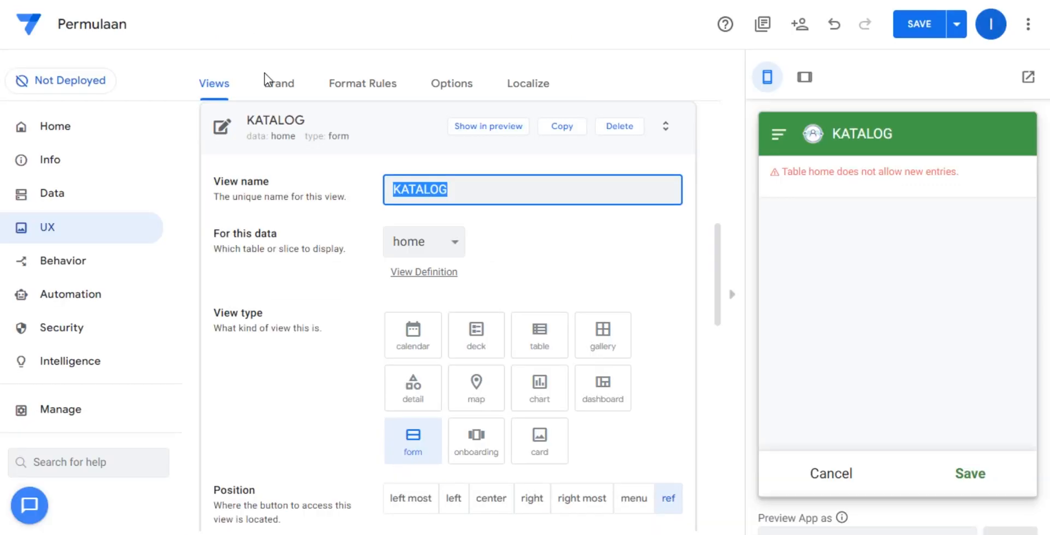
text(Katalog)
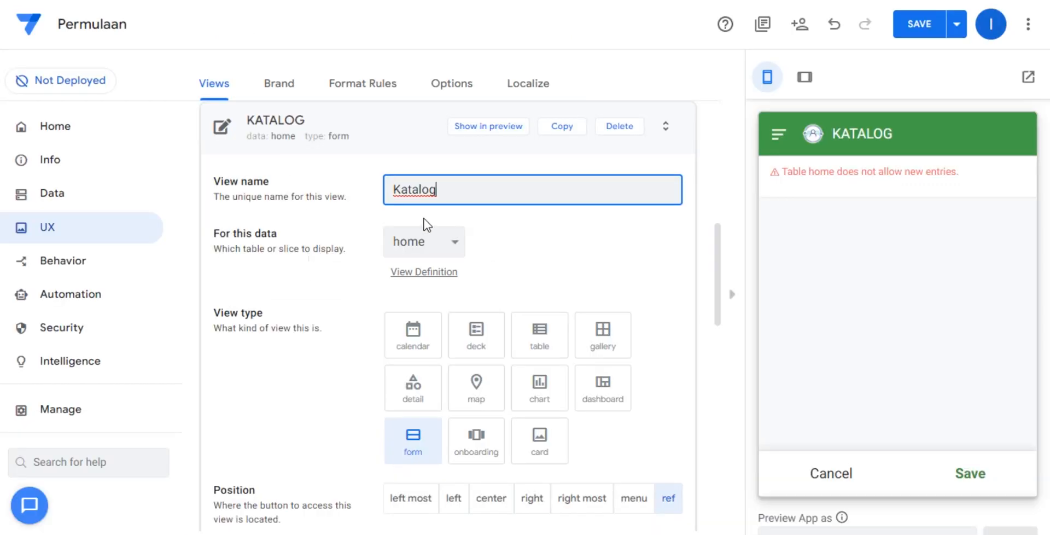
click(563, 241)
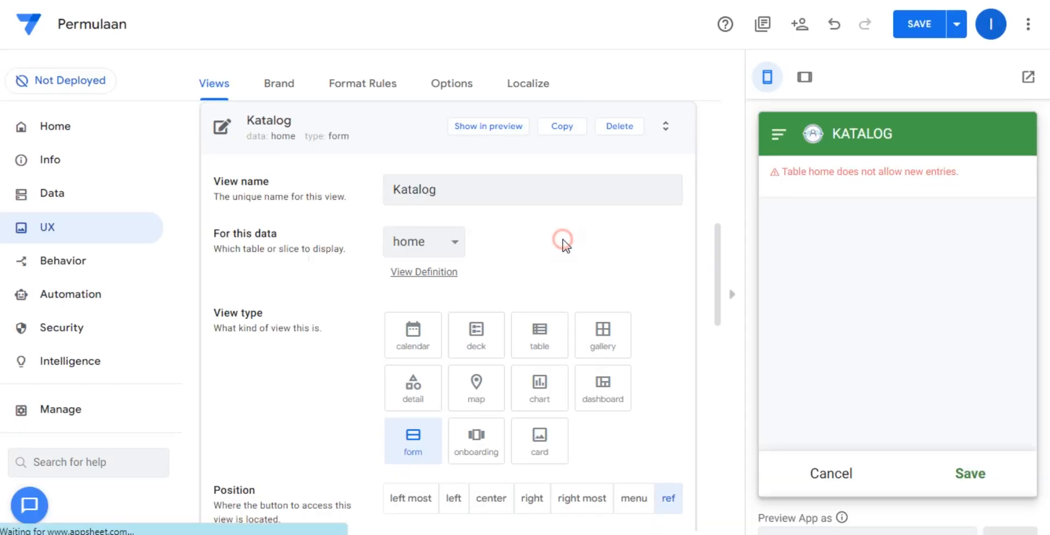
Base the Katalog view on the Katalog data, make it a table view, and save the app.
click(448, 241)
click(441, 281)
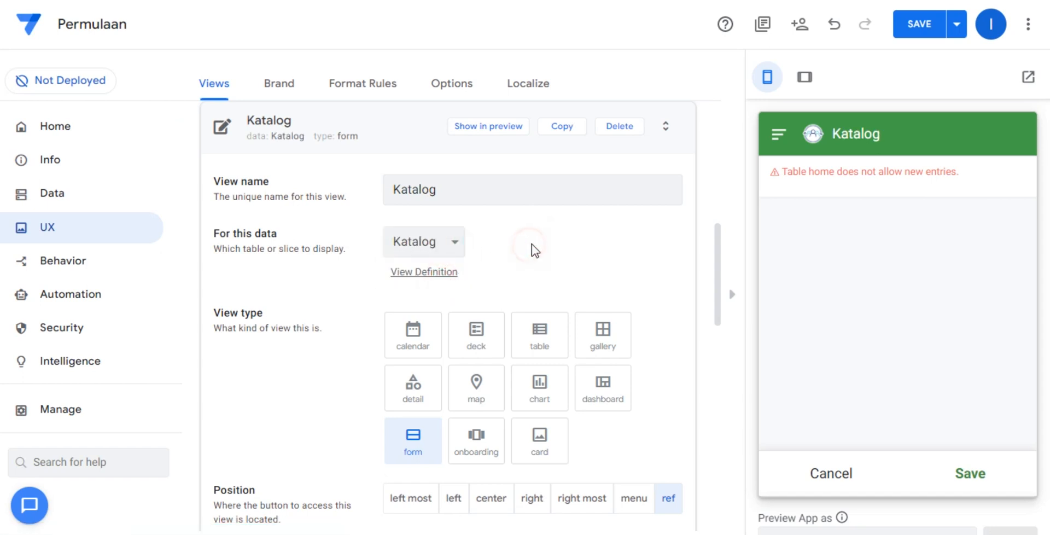
click(543, 329)
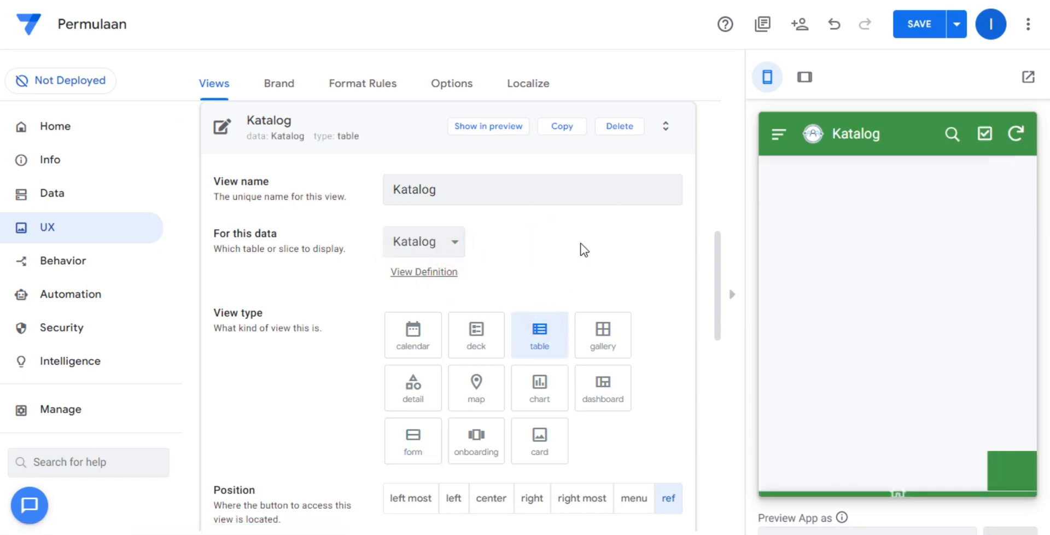
scroll(581, 254, down, 4)
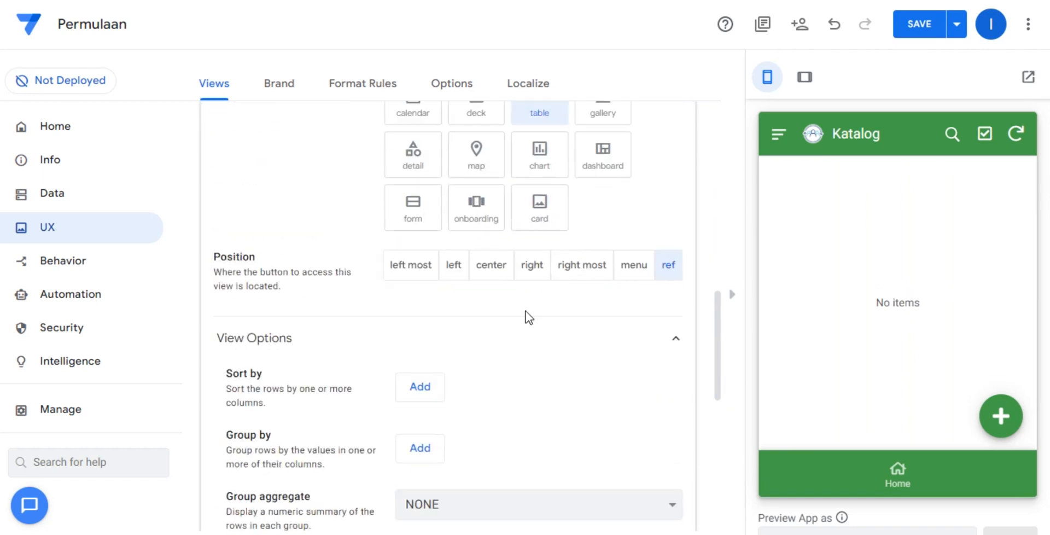
scroll(526, 317, down, 3)
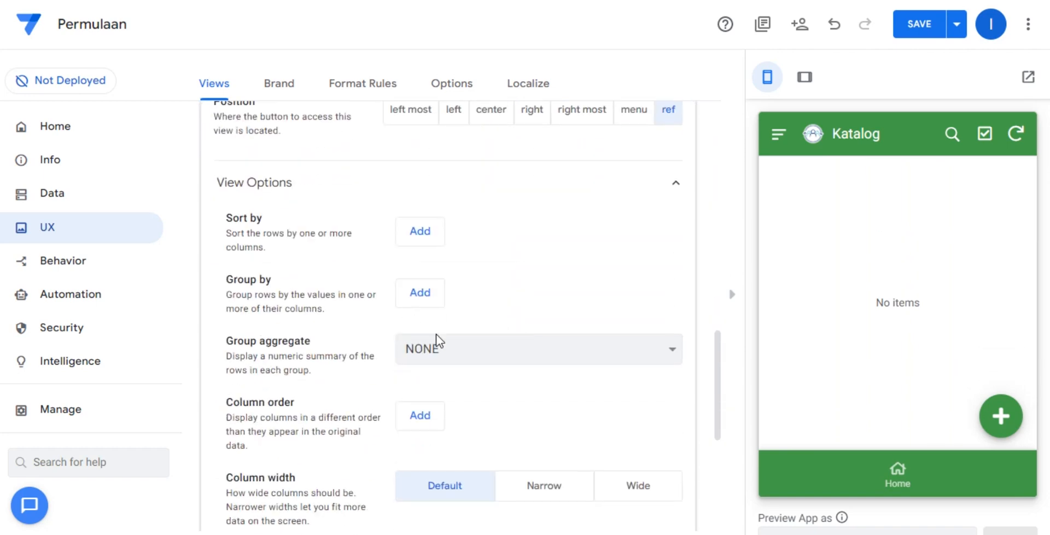
scroll(492, 350, down, 4)
click(907, 33)
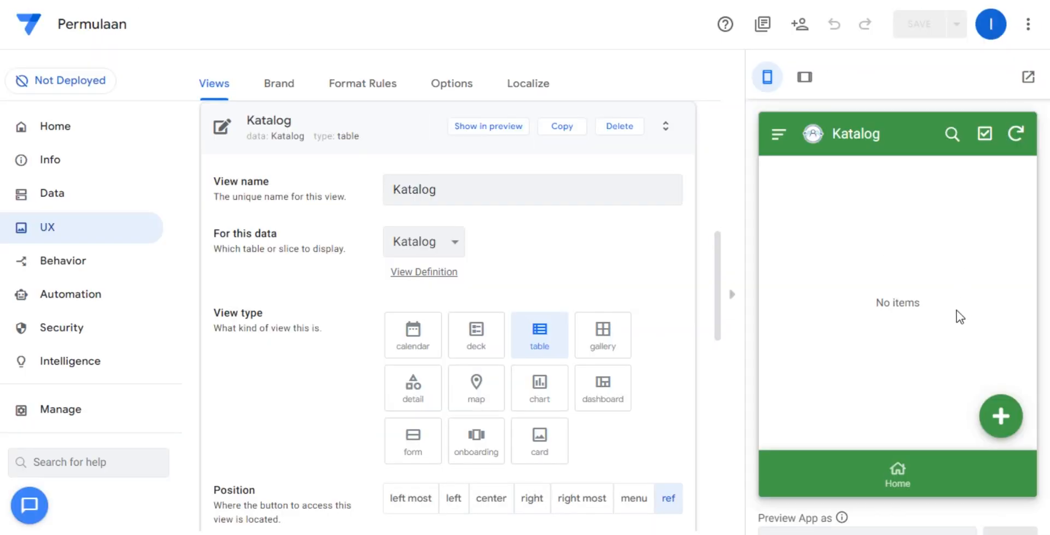
Open a blank Katalog entry form in the app preview and compare its fields with the Katalog worksheet in Google Sheets.
click(1000, 415)
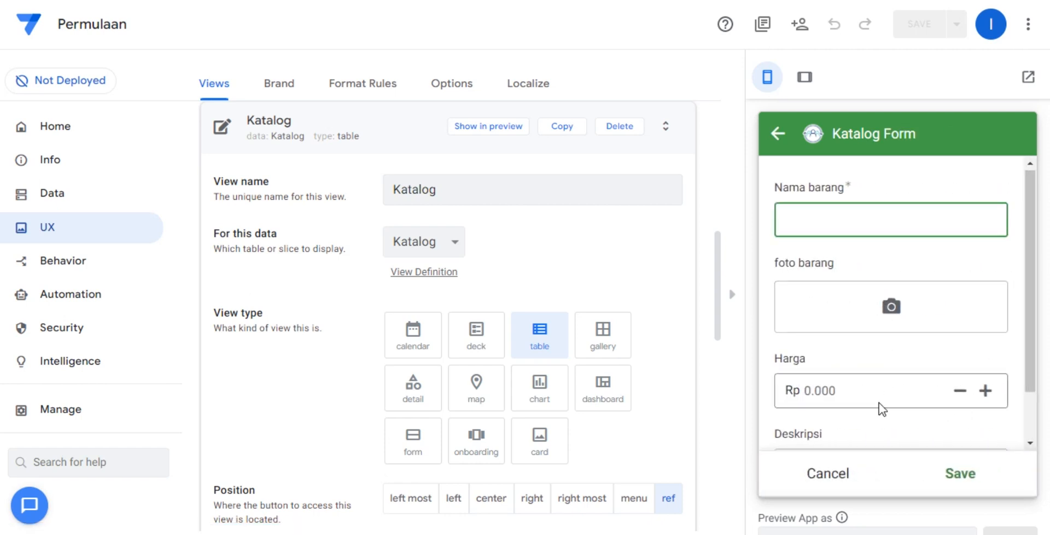
scroll(879, 416, down, 2)
click(864, 466)
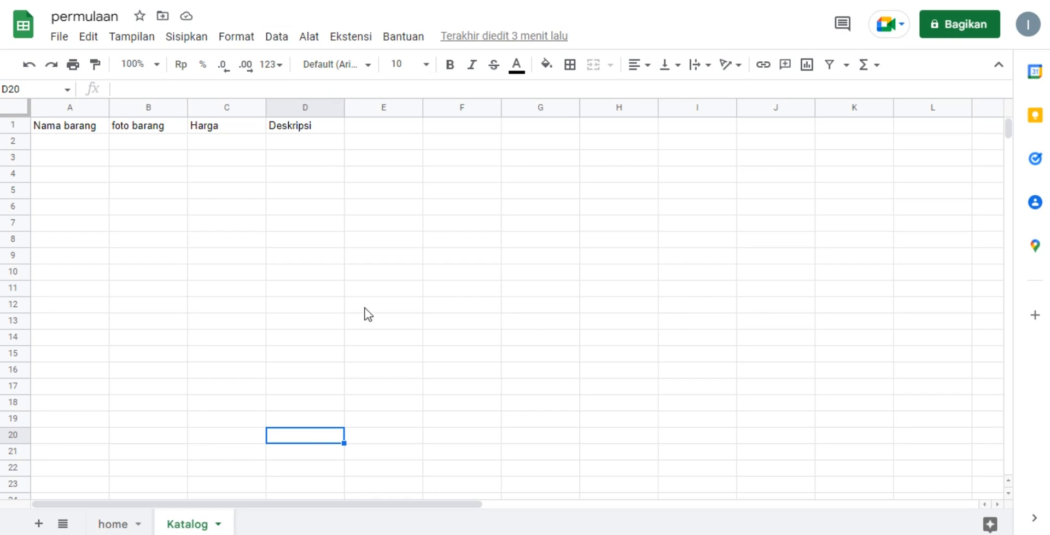
drag(44, 141, 380, 166)
click(404, 288)
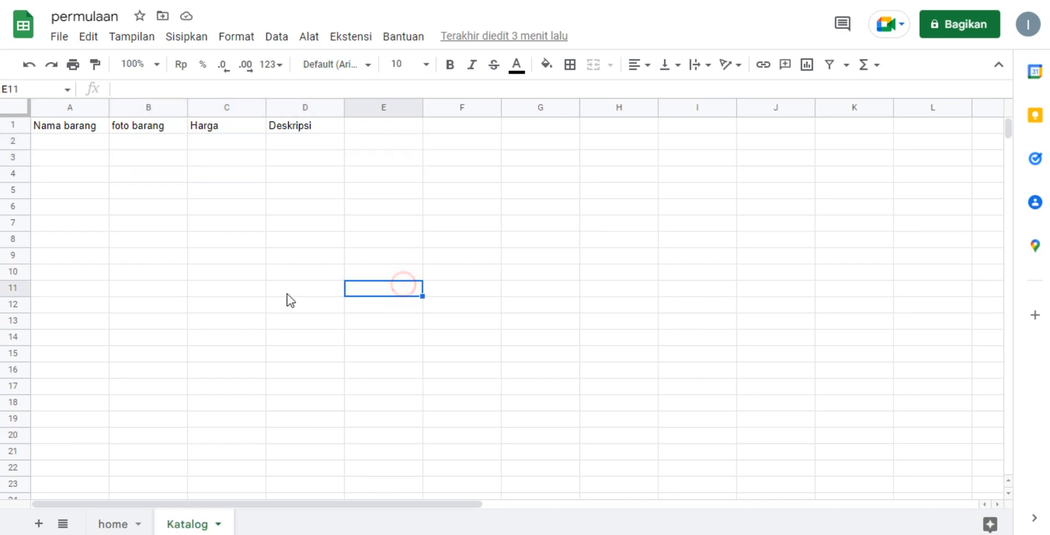
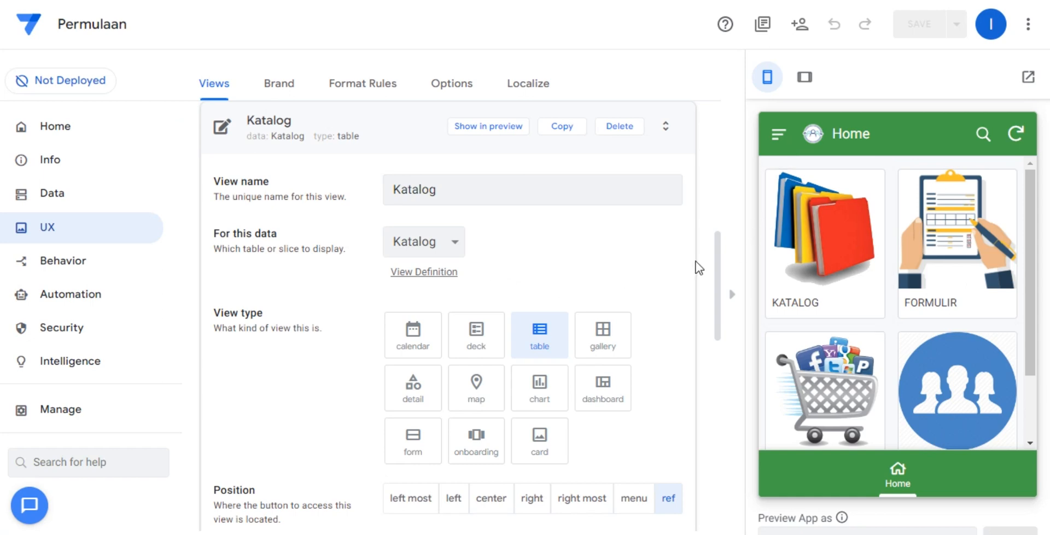
View the KATALOG item's details in the app preview, and return to the Home gallery.
click(847, 290)
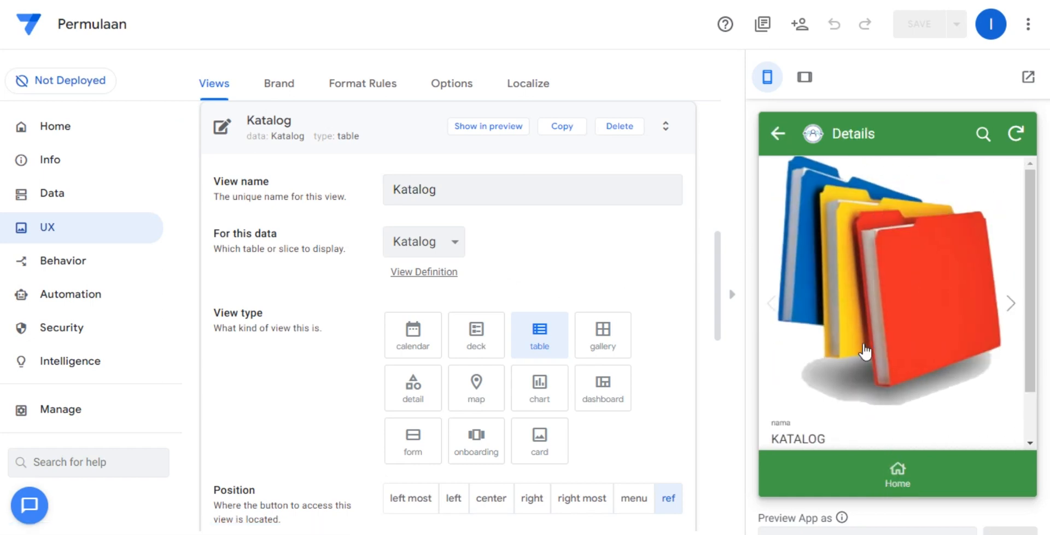
scroll(864, 351, down, 2)
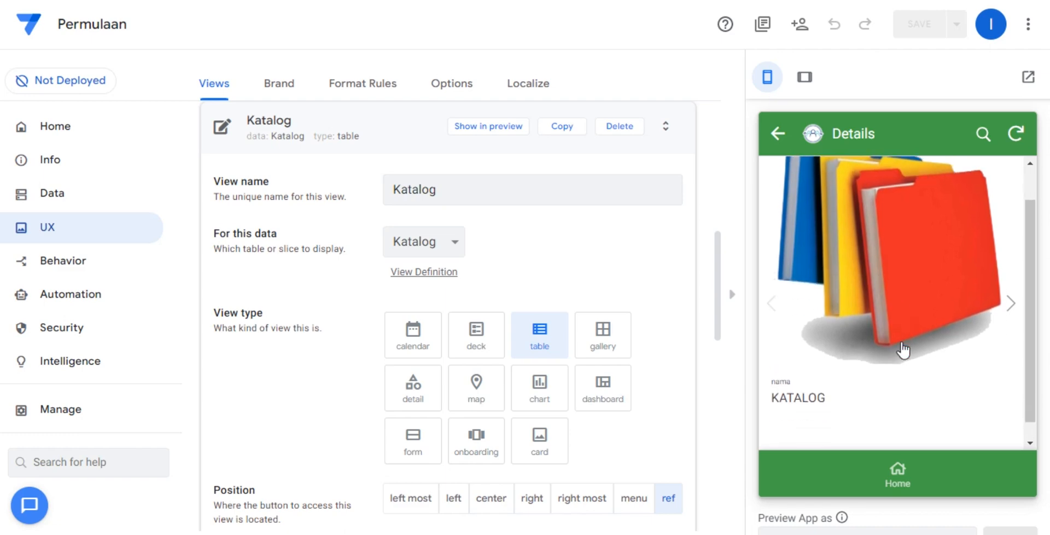
click(897, 472)
Set the Katalog view's position to menu, check it in the preview's navigation menu, and save the app.
click(429, 126)
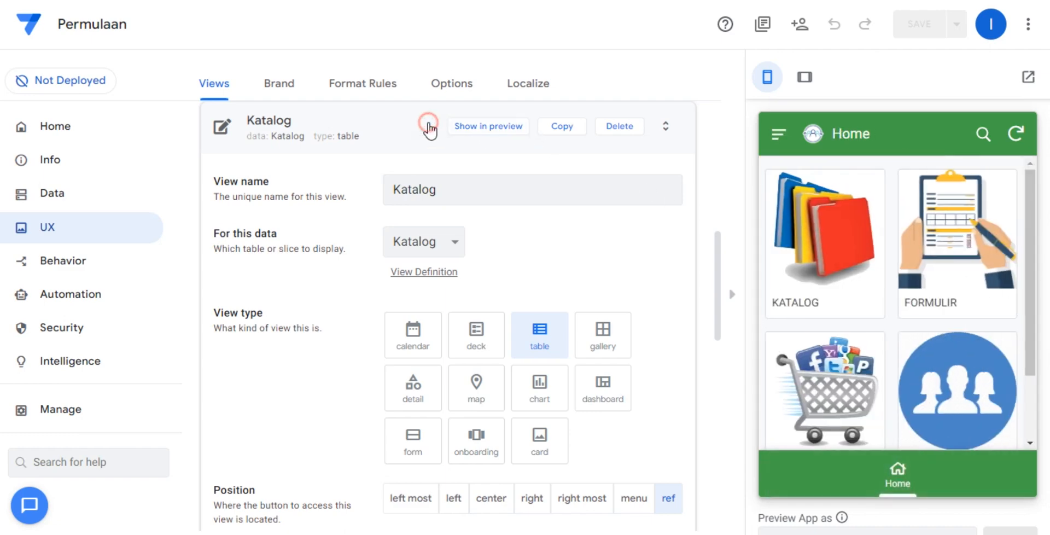
click(436, 415)
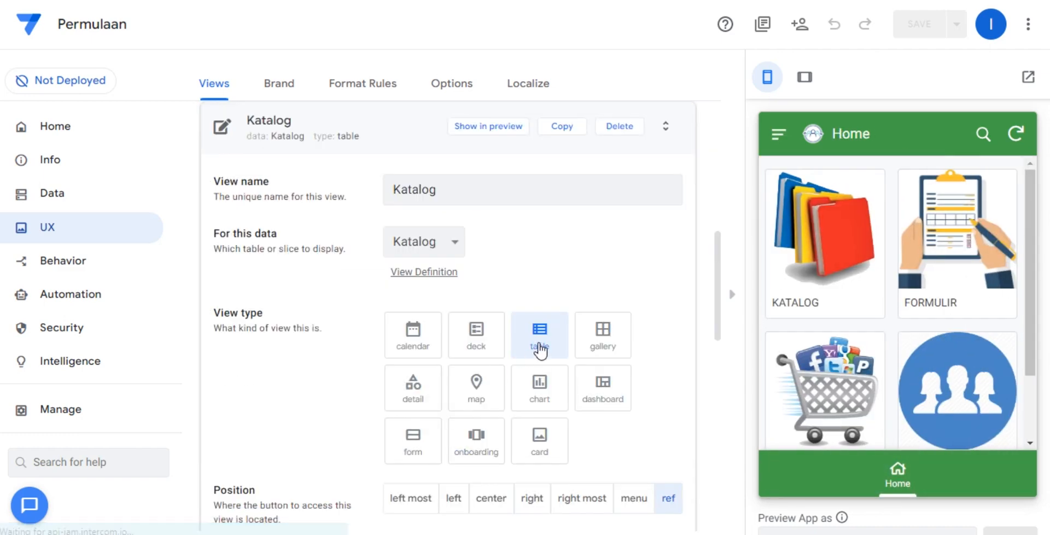
scroll(601, 336, down, 5)
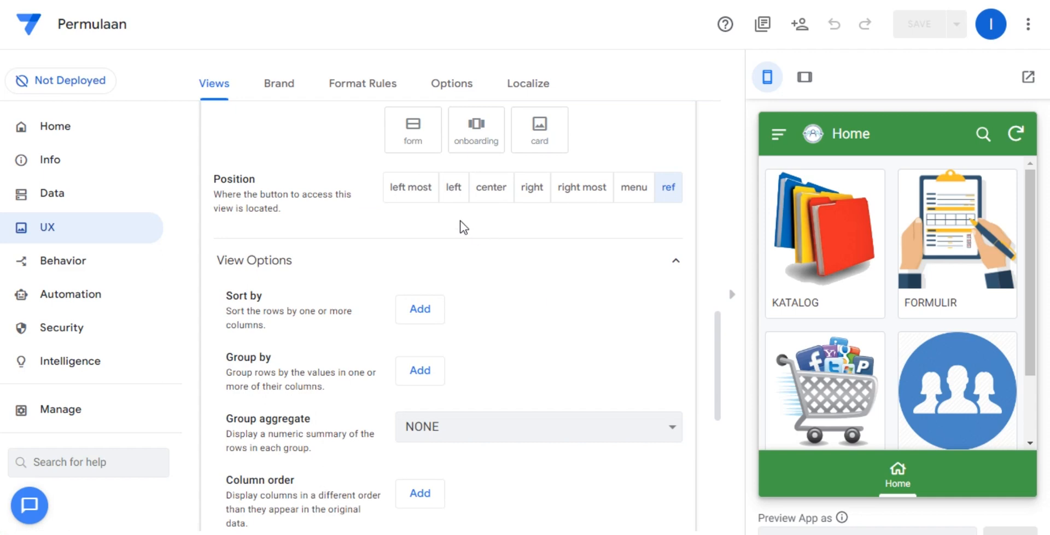
click(633, 187)
click(775, 135)
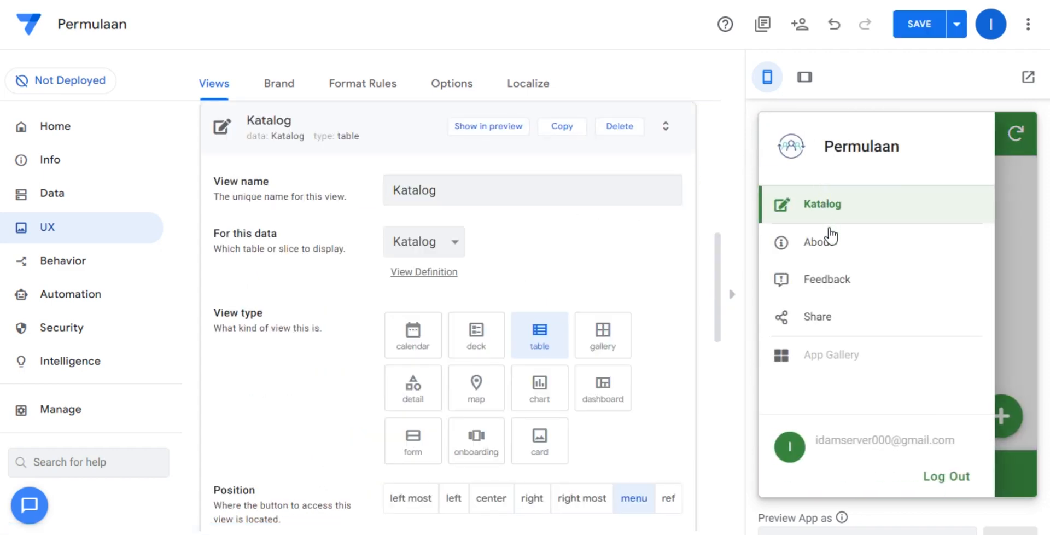
click(1023, 221)
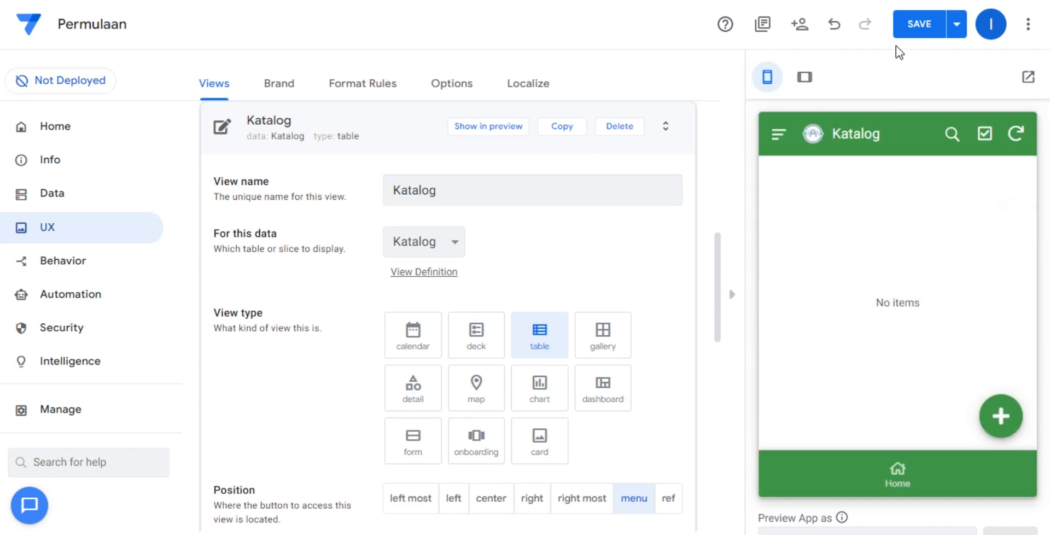
click(919, 24)
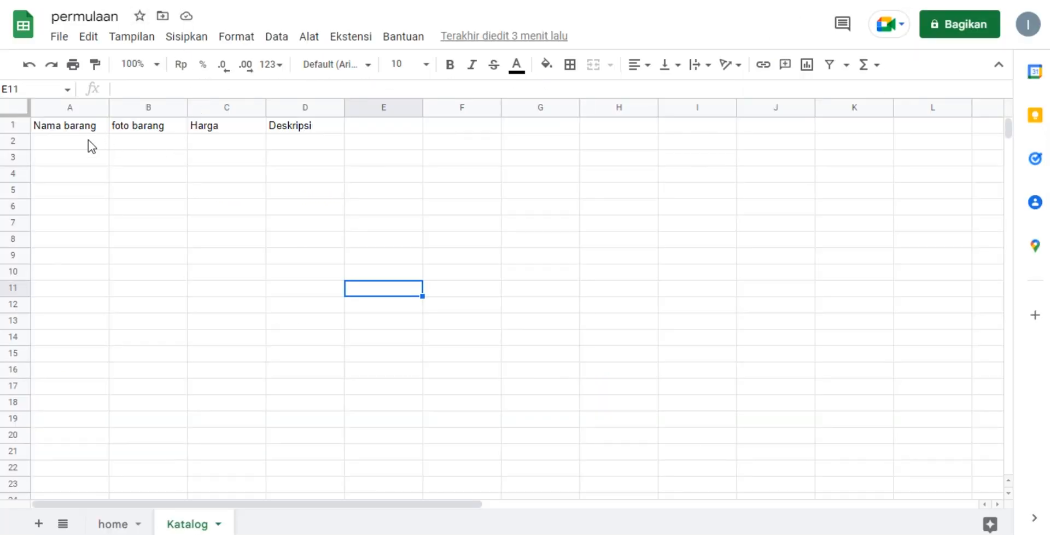
Switch to the Katalog worksheet in Google Sheets and enter Nama satu as Nama barang and 300 as Harga in row 2.
click(89, 144)
text(Nama )
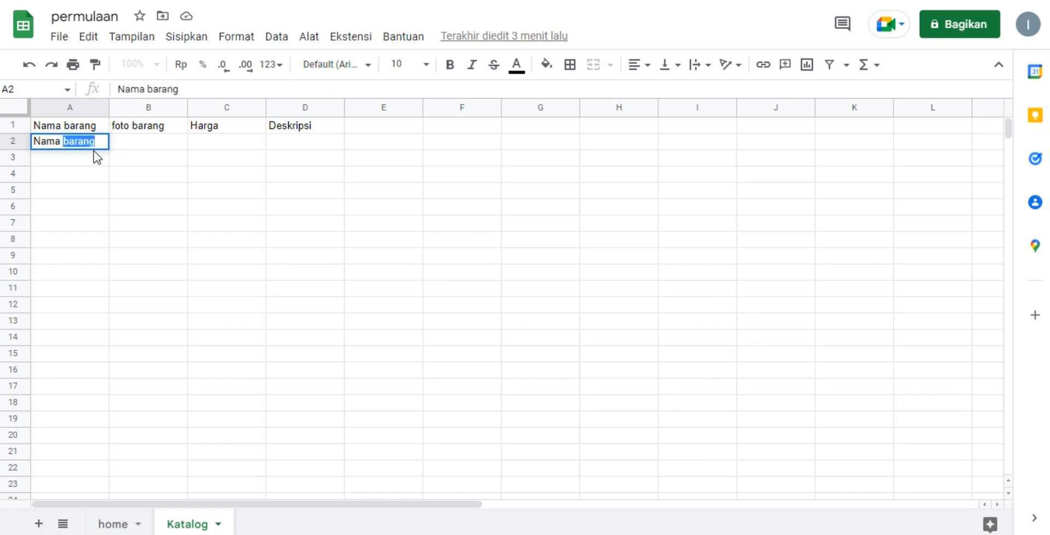
text(satu)
key(Tab)
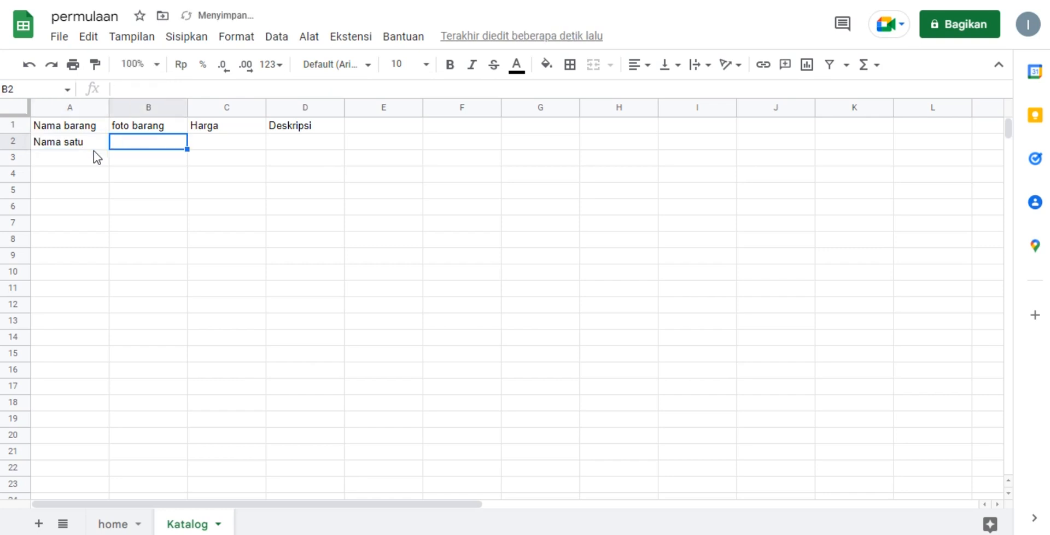
click(210, 146)
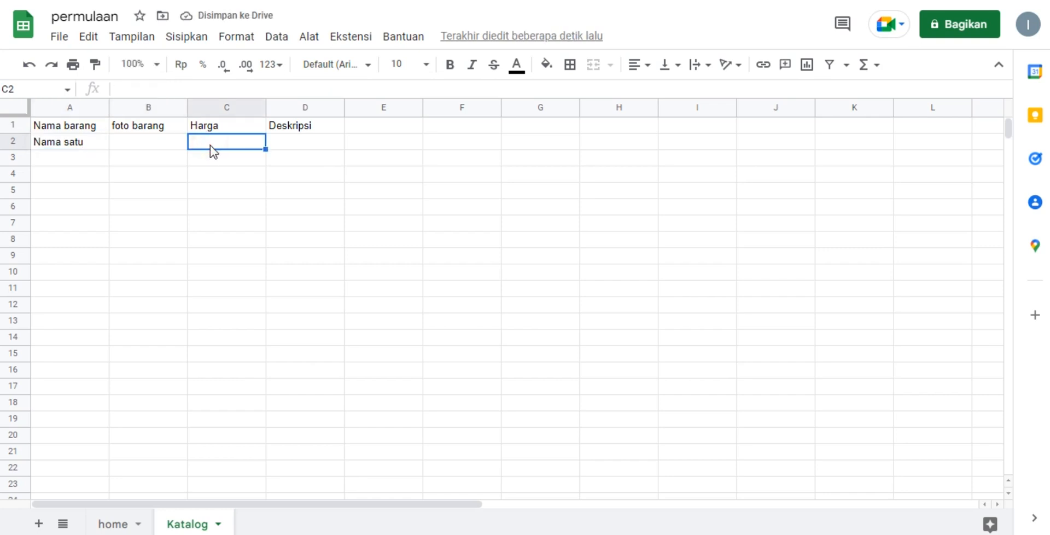
text(300)
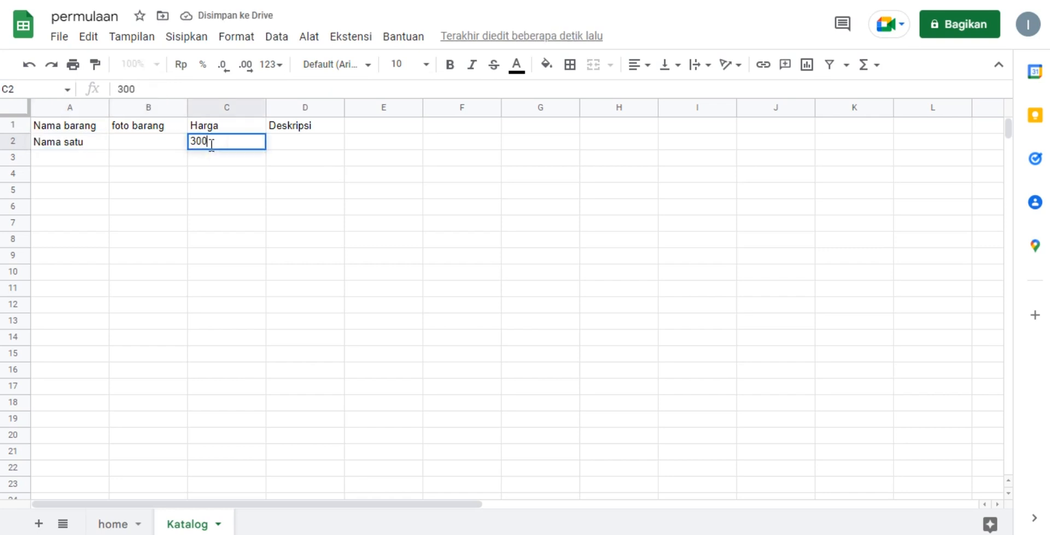
Enter "eskripsi barang teksnya panjang" as the Deskripsi in row 2 of the Katalog worksheet.
click(302, 145)
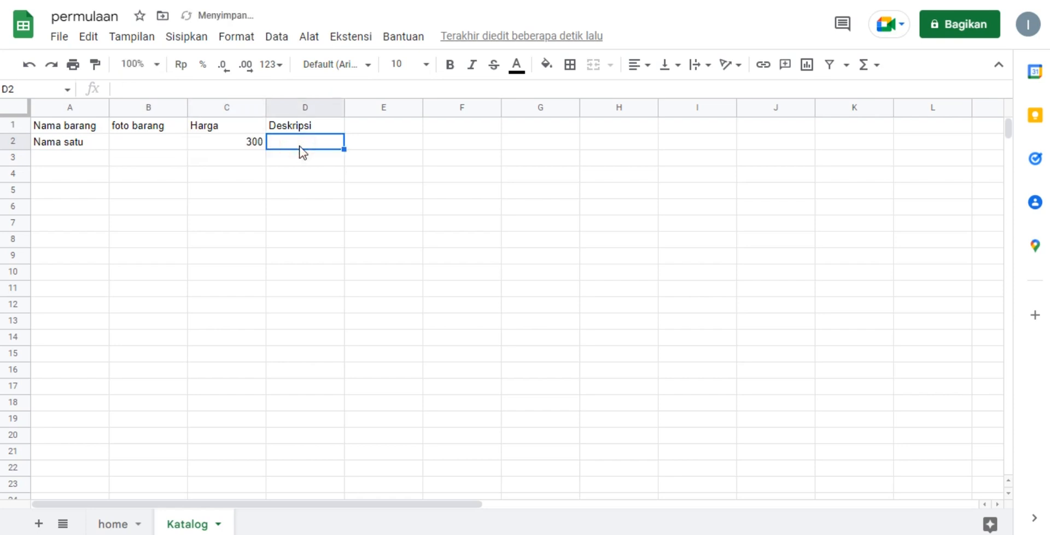
text(esk)
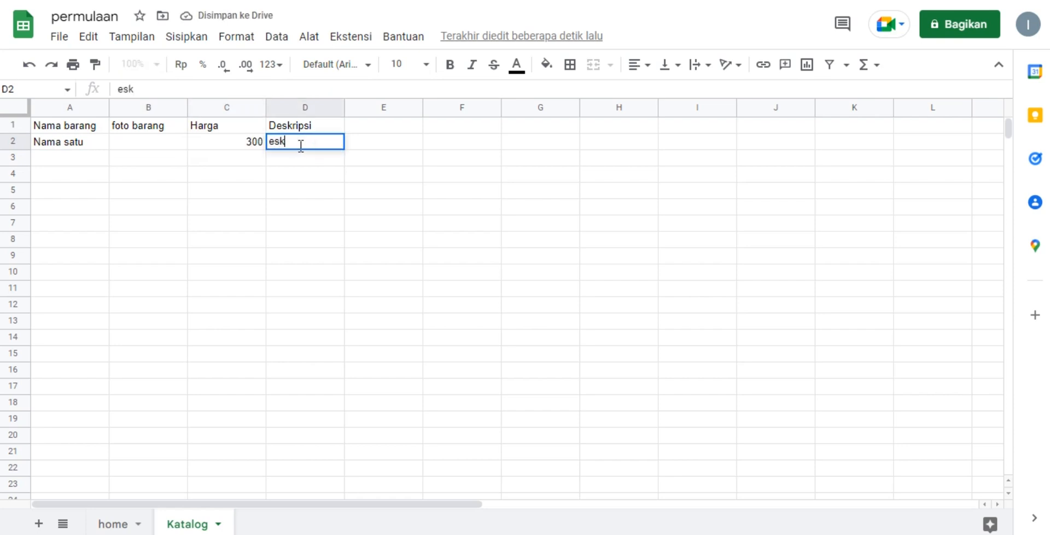
text(ripsi barang)
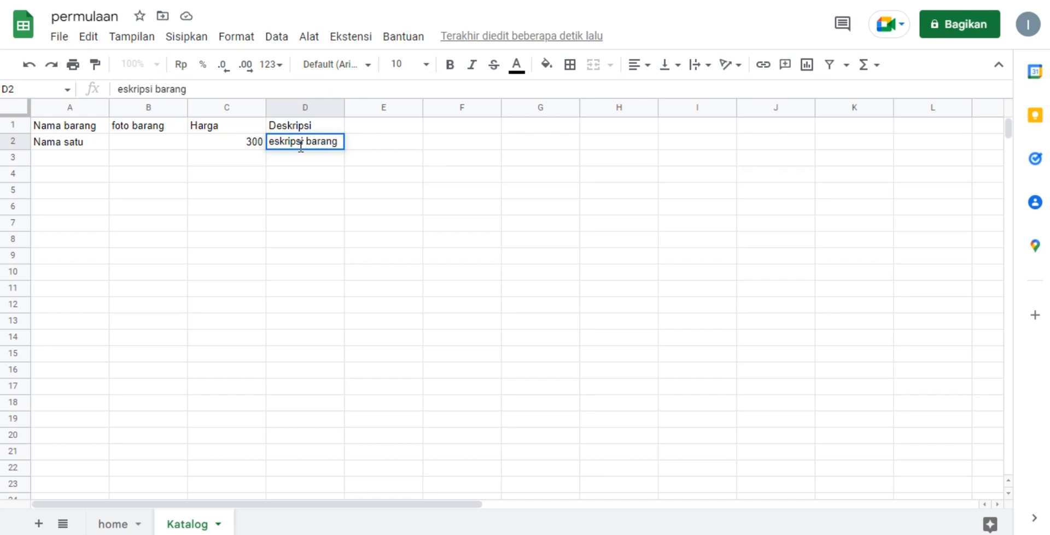
text( teksnya pa)
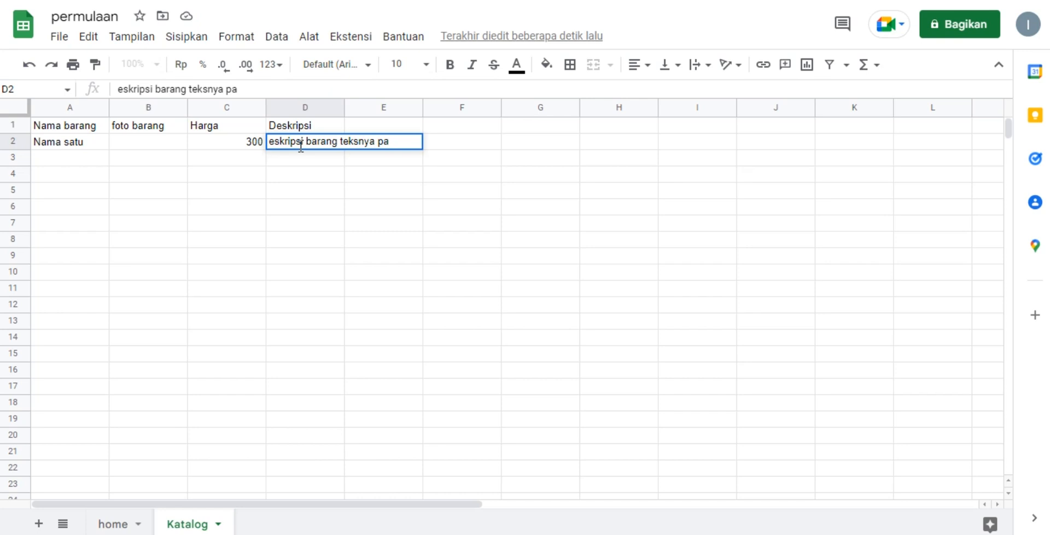
text(mnjang)
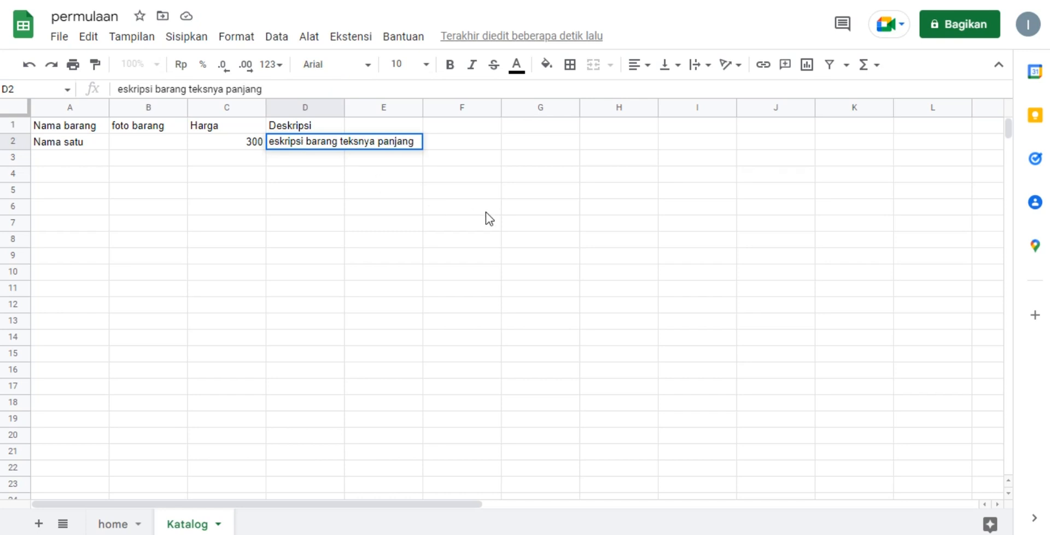
click(403, 225)
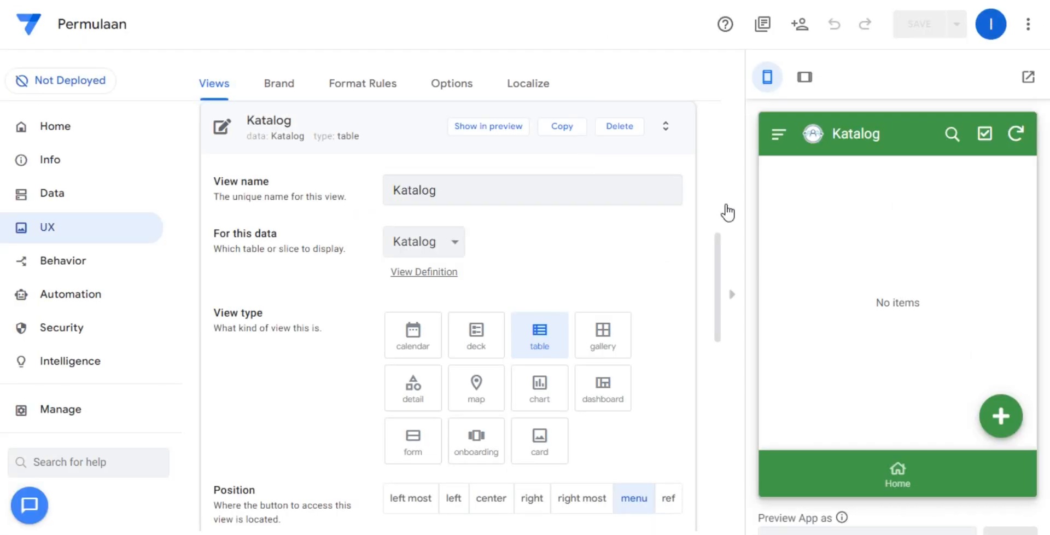
In the AppSheet preview, sync the Katalog data, add the ereport image as Nama satu's foto barang, and save and sync the record.
click(1014, 139)
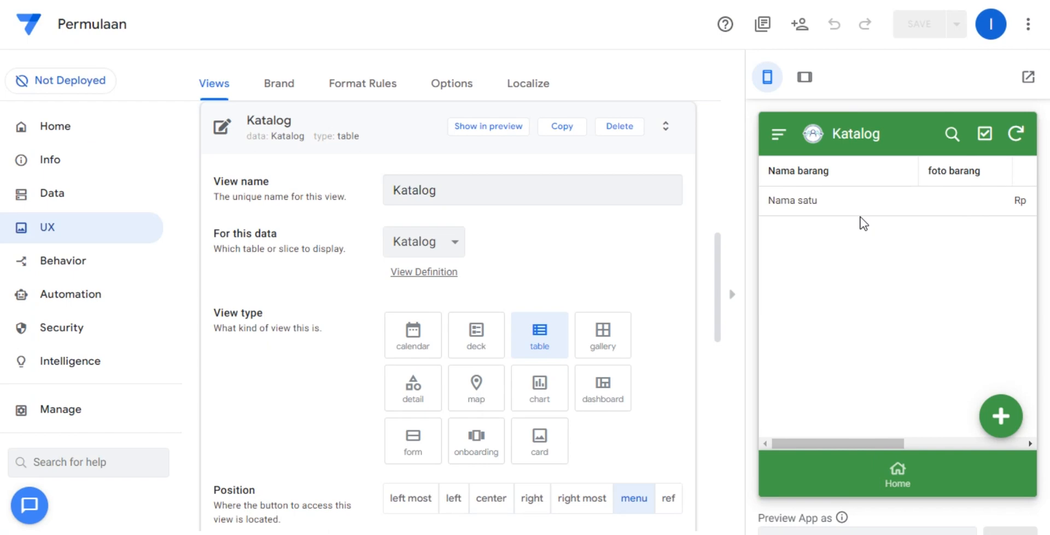
click(858, 211)
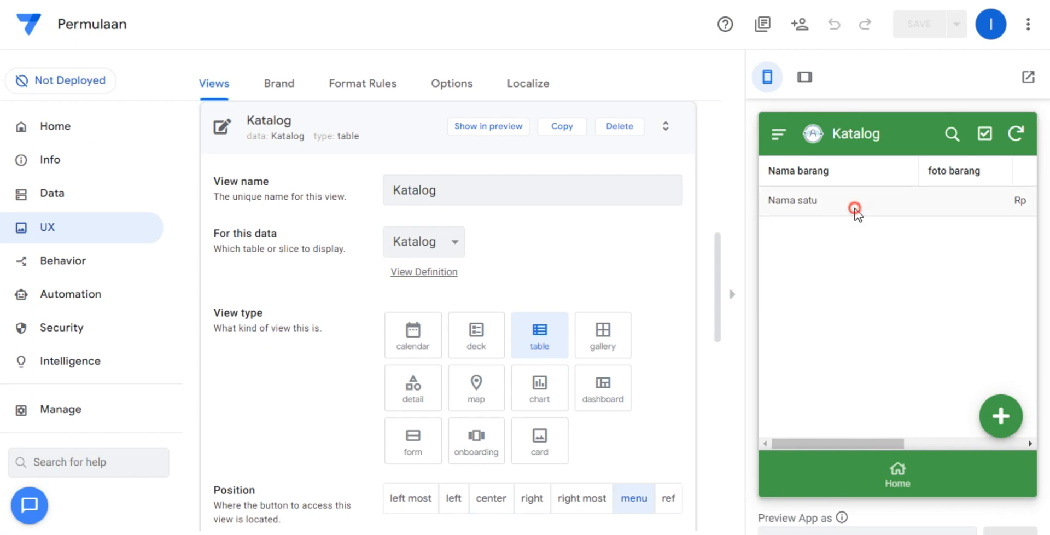
click(1005, 421)
click(898, 314)
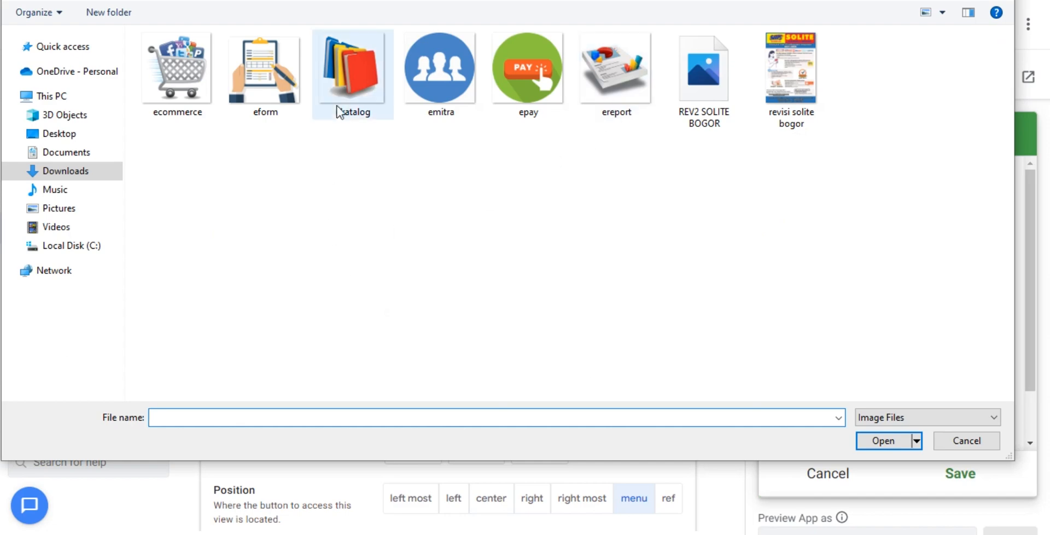
click(629, 86)
double_click(629, 86)
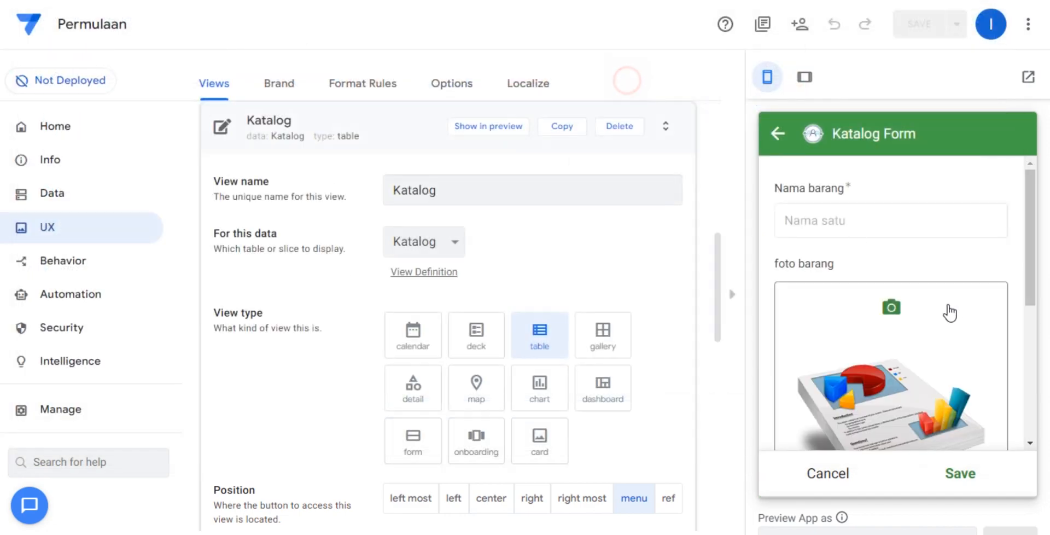
scroll(965, 389, down, 5)
click(971, 475)
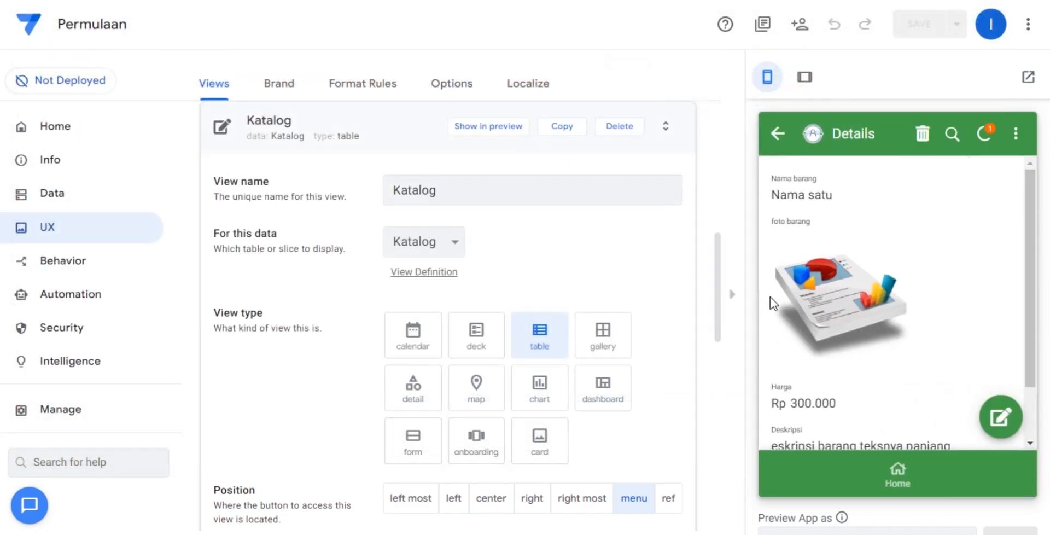
click(985, 133)
Make the Katalog table read-only, save the app, and return the preview to Home.
click(112, 192)
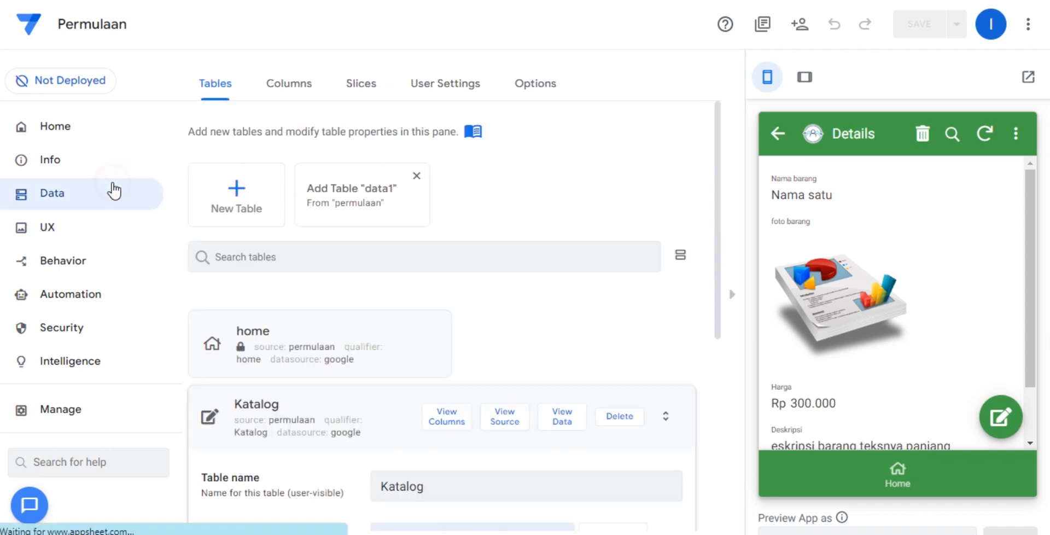
click(295, 82)
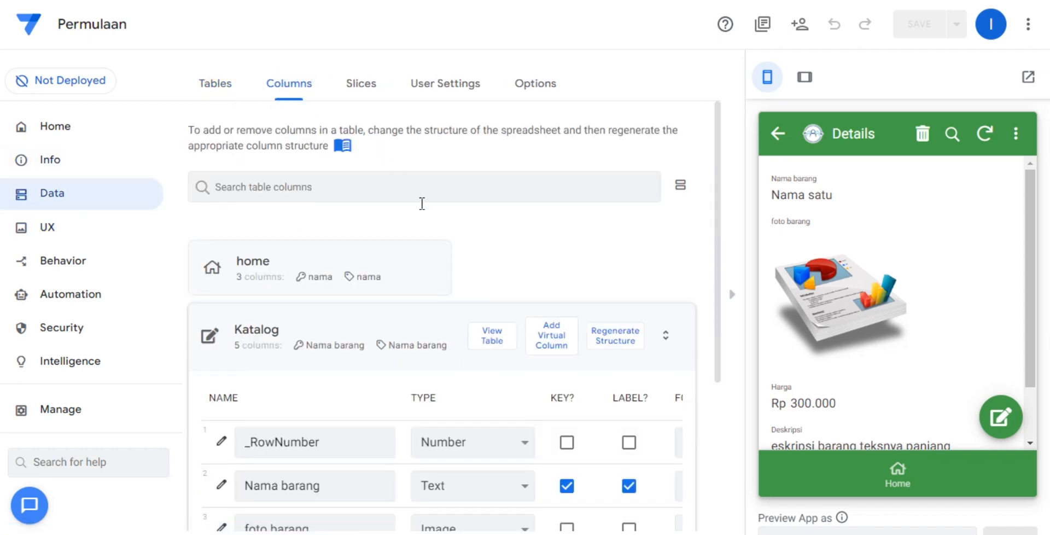
scroll(474, 288, down, 2)
scroll(310, 225, up, 2)
click(217, 82)
scroll(570, 306, down, 3)
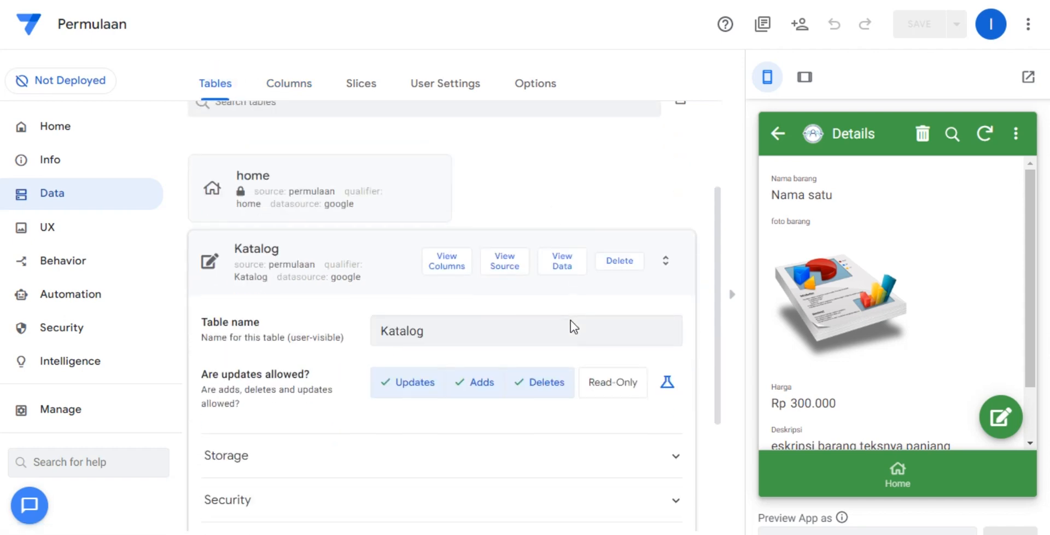
click(622, 384)
click(391, 252)
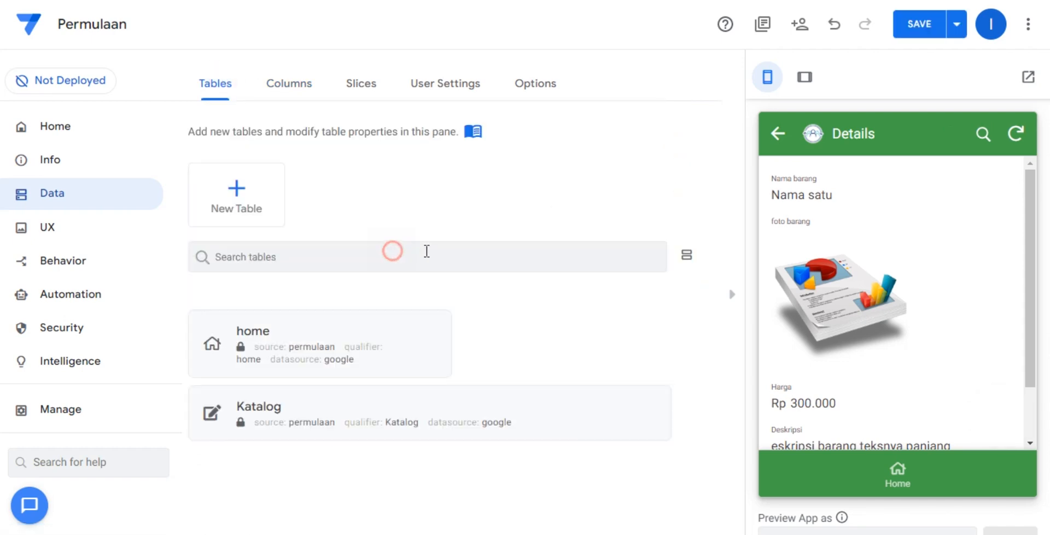
click(921, 23)
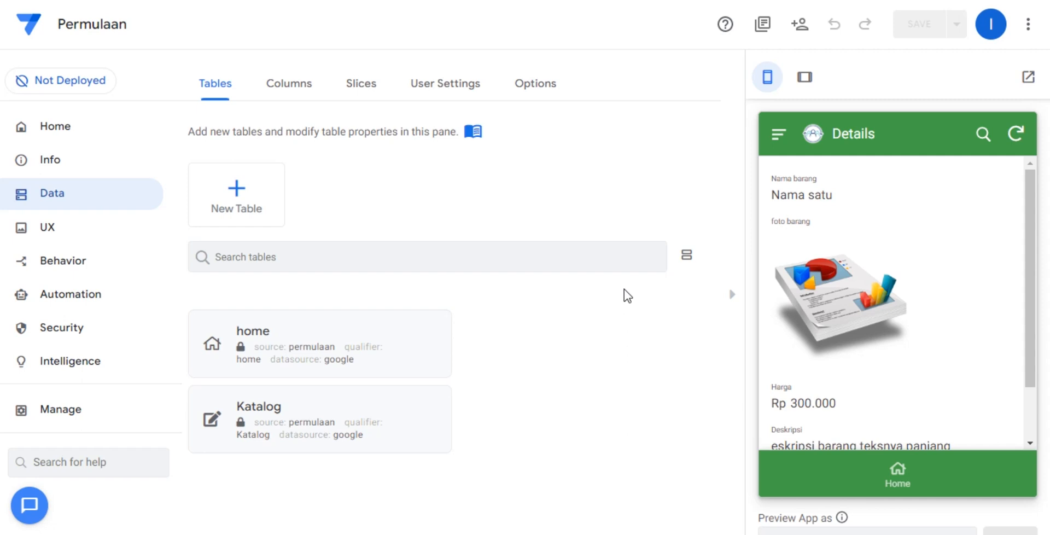
click(909, 484)
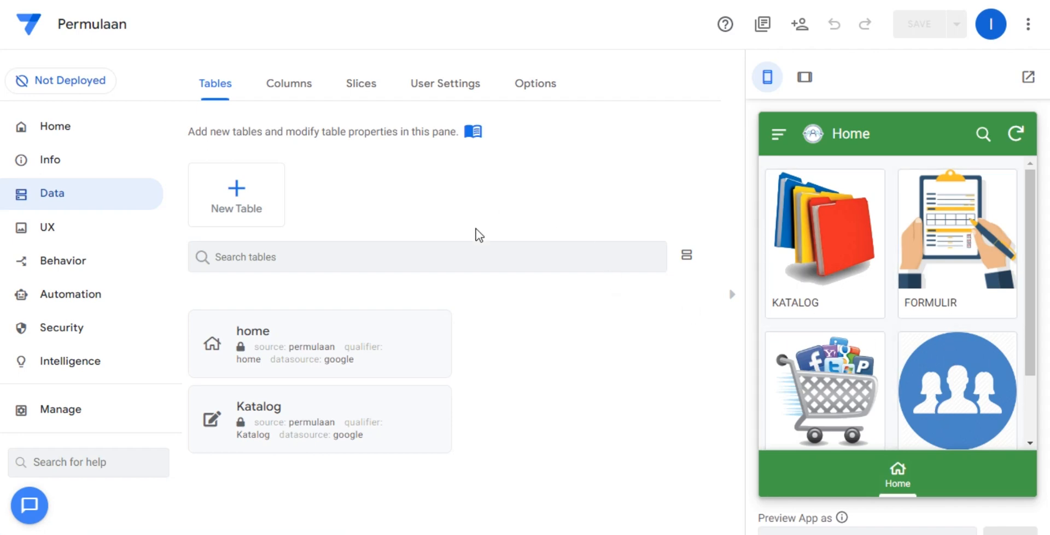
Create a format rule for the nama column of the home table with a yellow highlight color and pink text color.
click(99, 234)
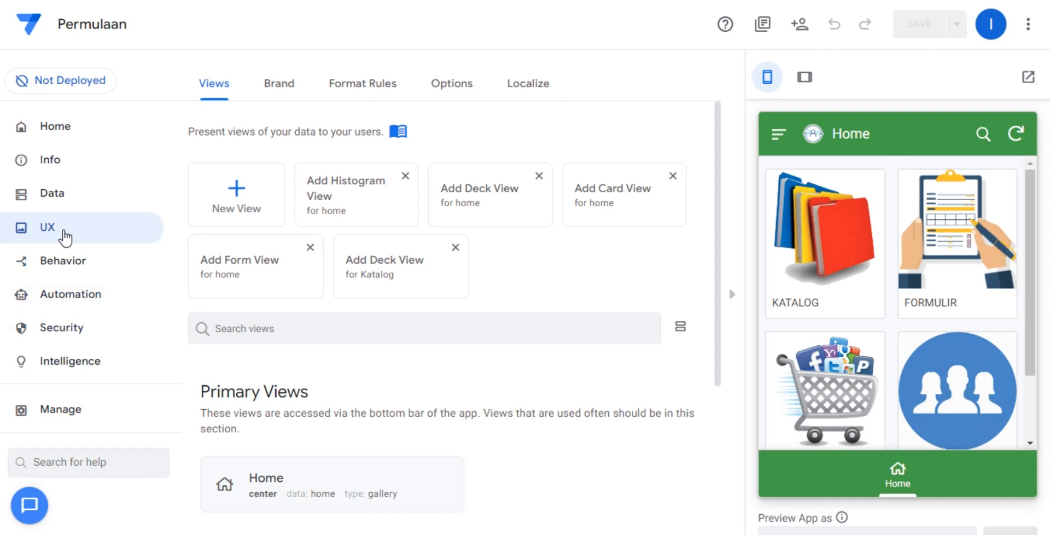
click(344, 83)
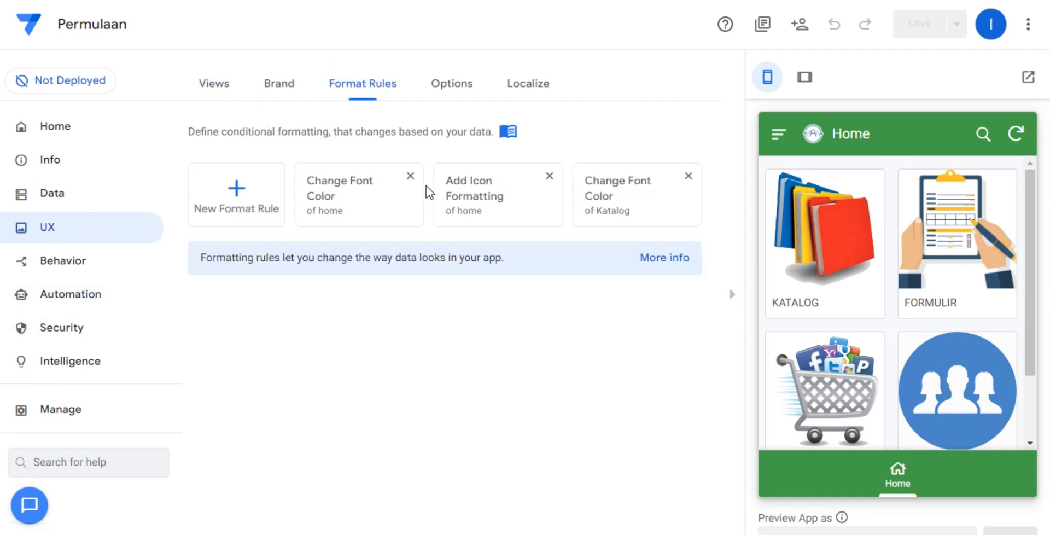
click(234, 183)
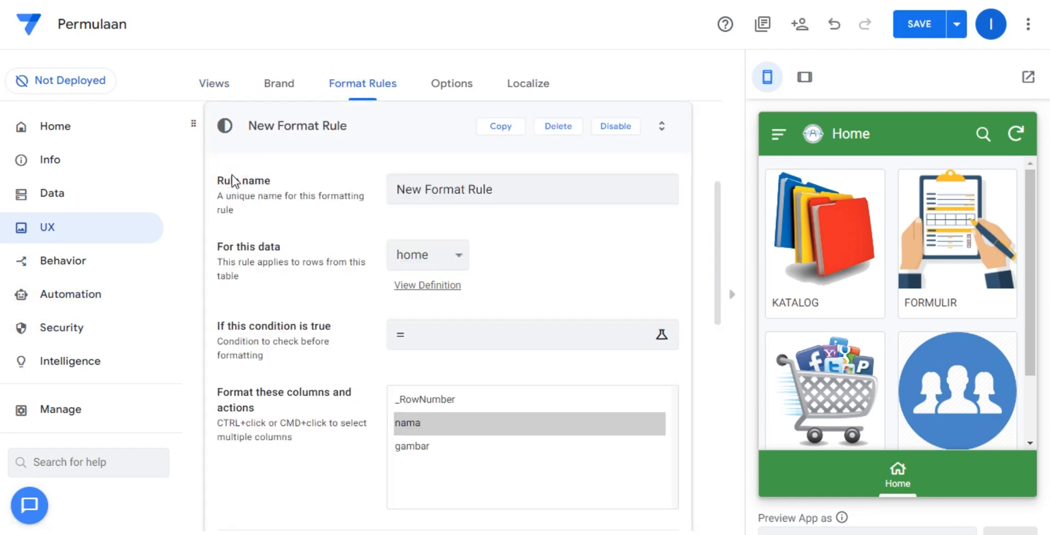
click(458, 255)
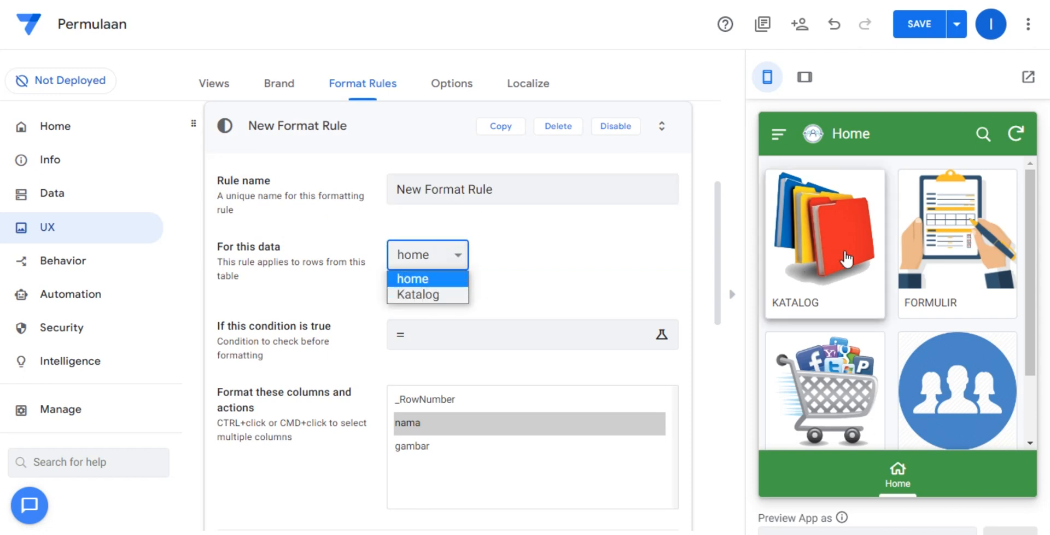
click(610, 250)
scroll(543, 282, down, 4)
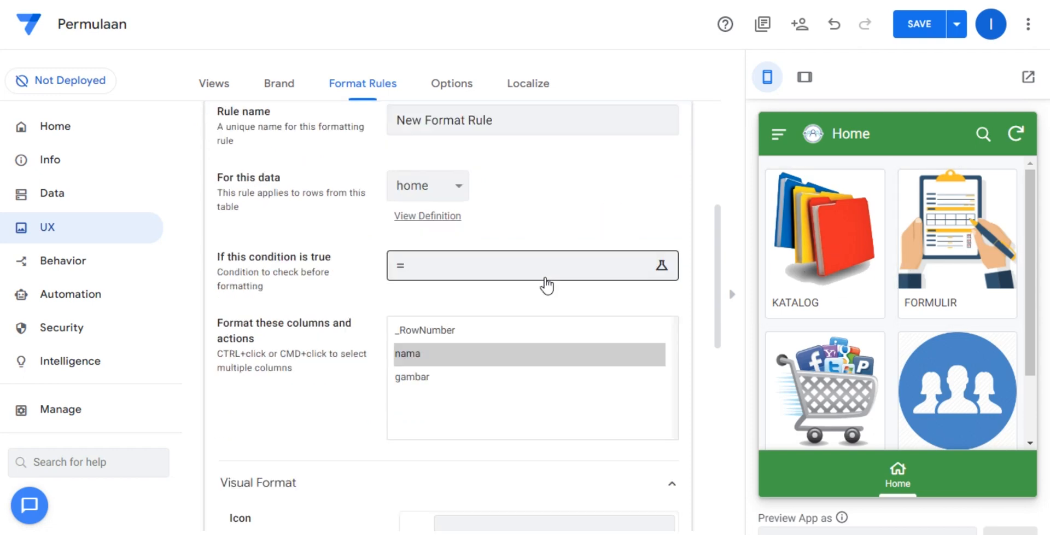
scroll(330, 328, down, 4)
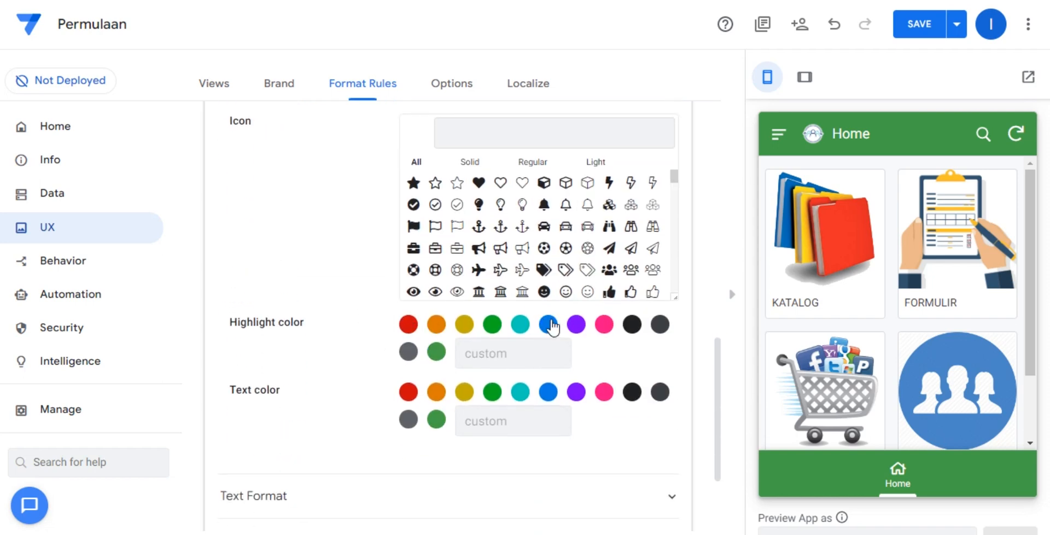
click(466, 326)
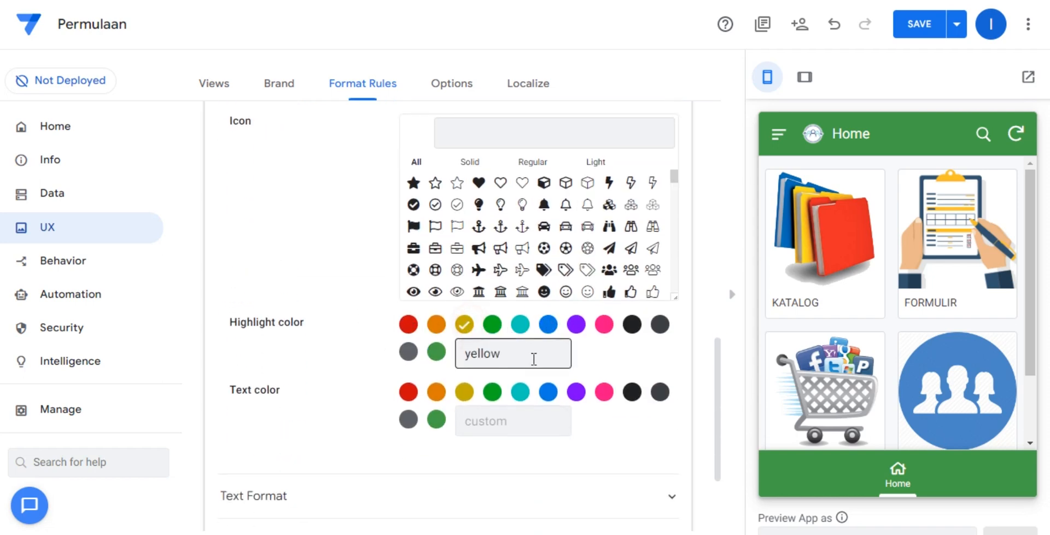
click(603, 393)
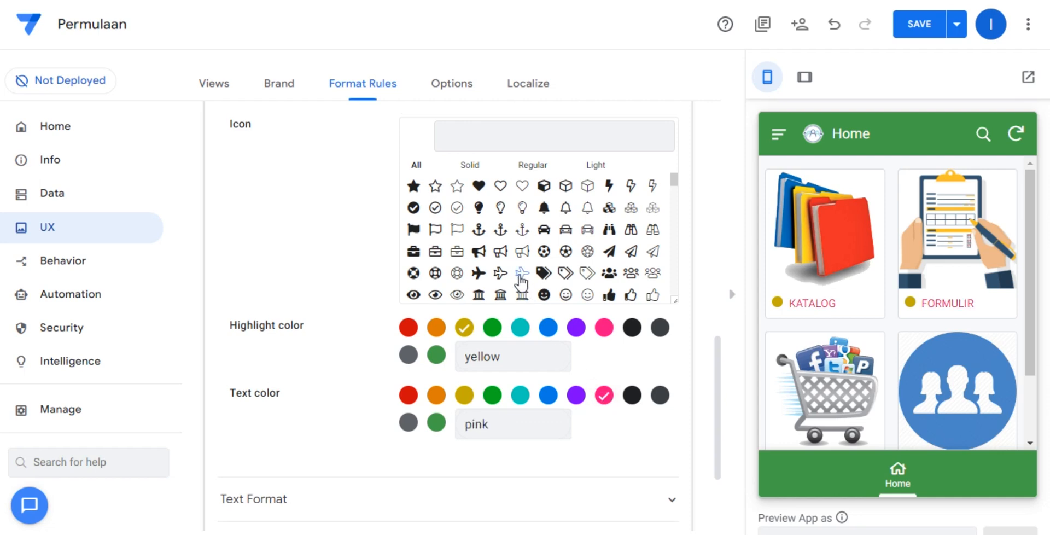
Give the home format rule a solid heart icon and bold text, save the app, and collapse the rule.
scroll(498, 274, up, 1)
click(478, 260)
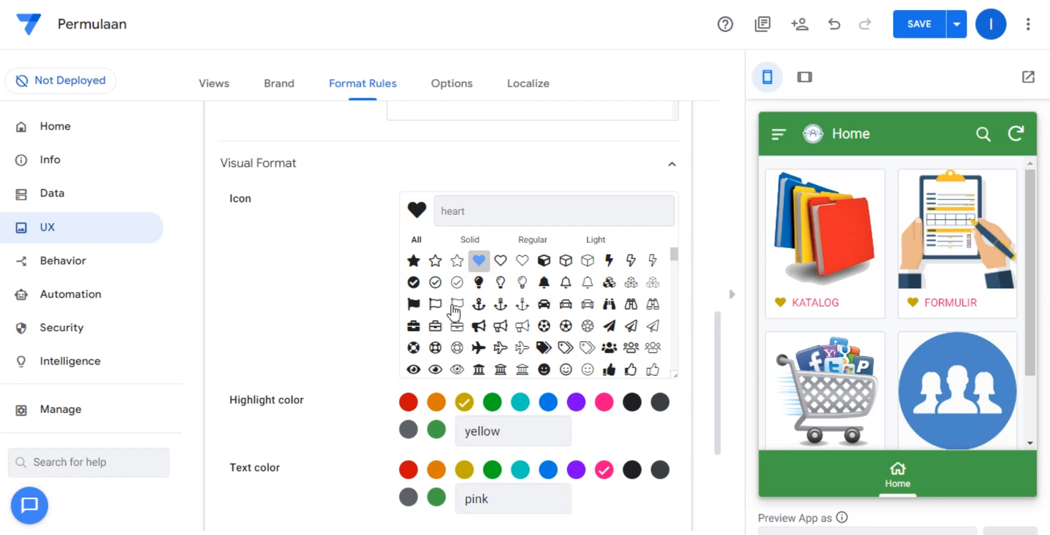
scroll(426, 360, down, 6)
click(368, 359)
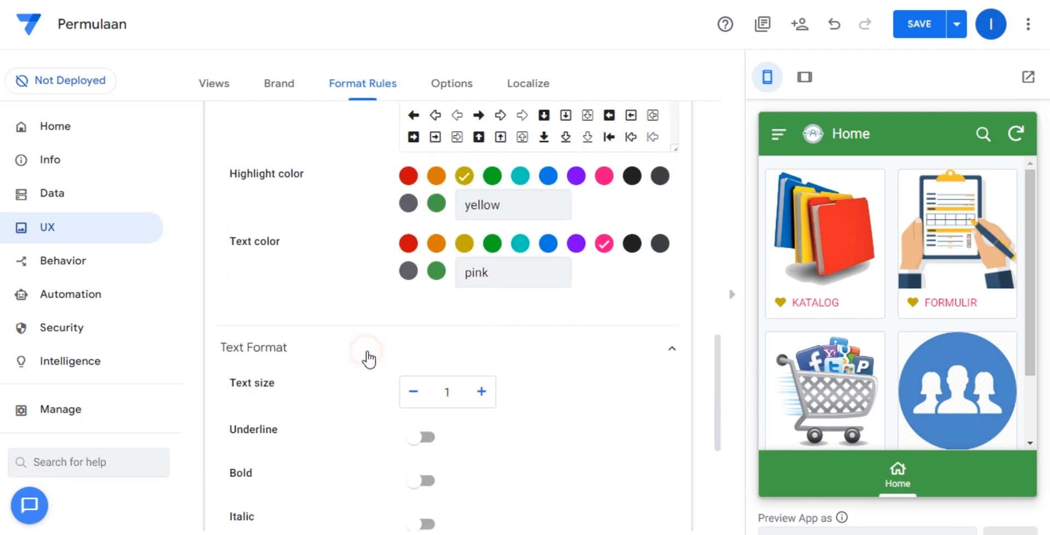
click(434, 253)
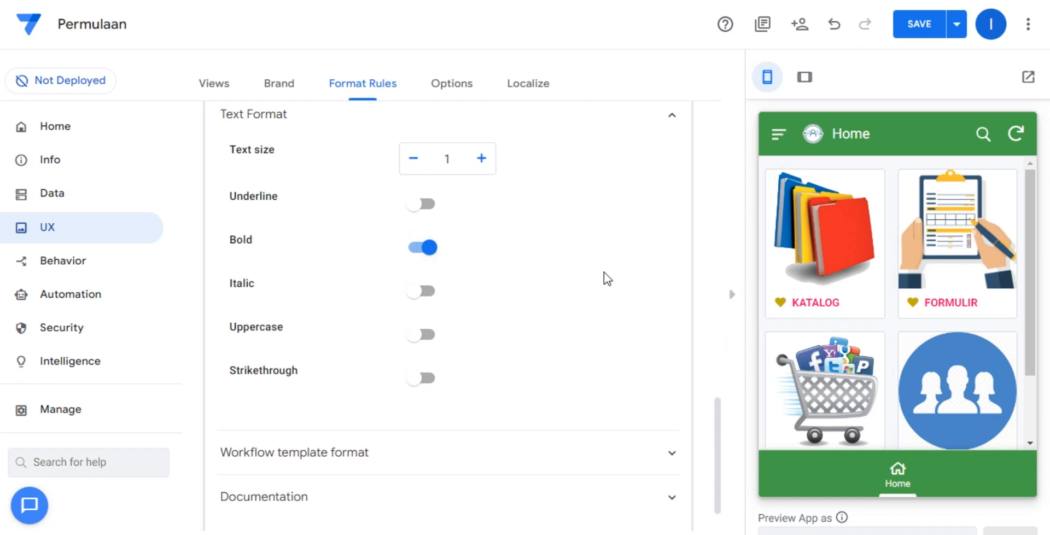
scroll(588, 361, up, 10)
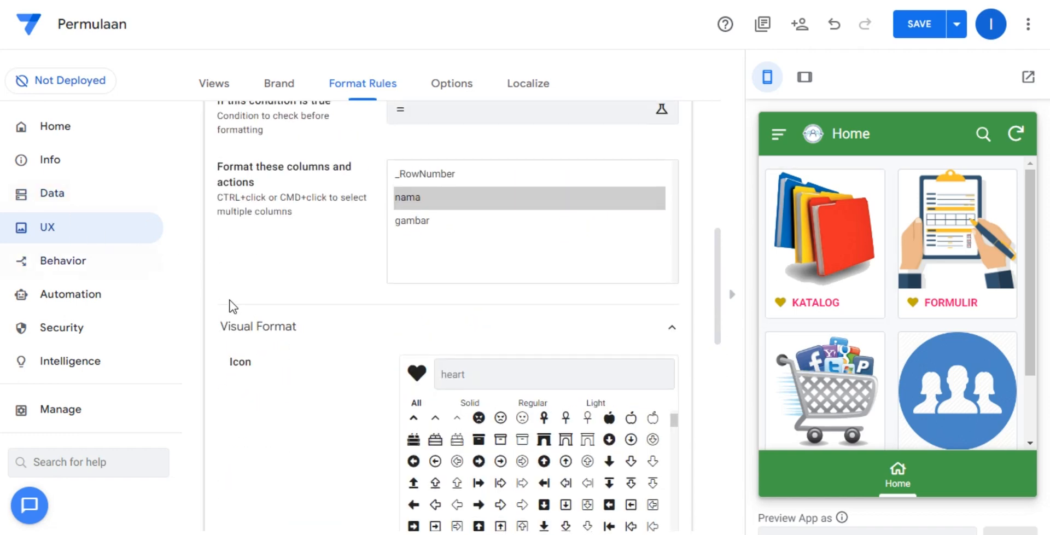
scroll(230, 301, up, 6)
click(918, 25)
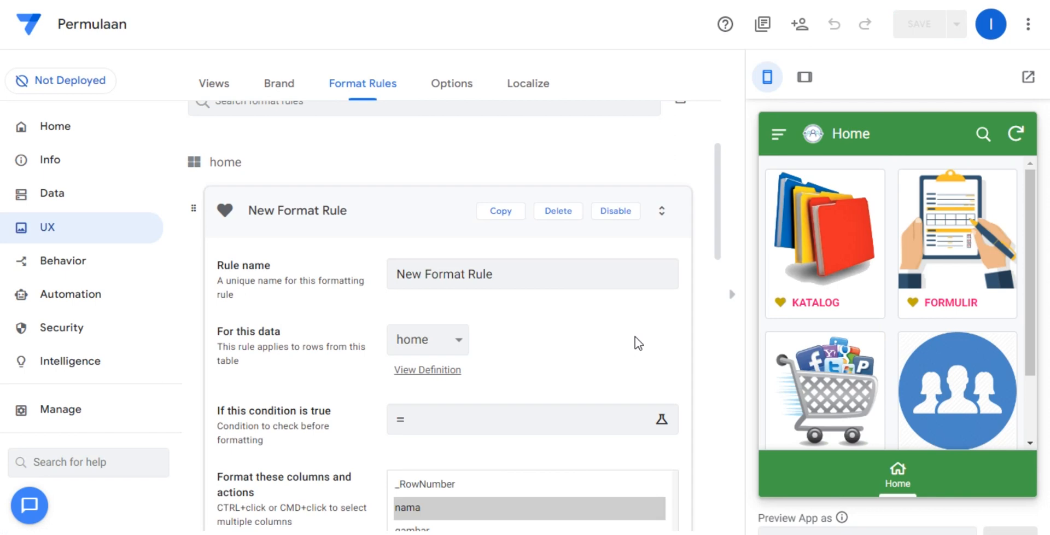
click(413, 228)
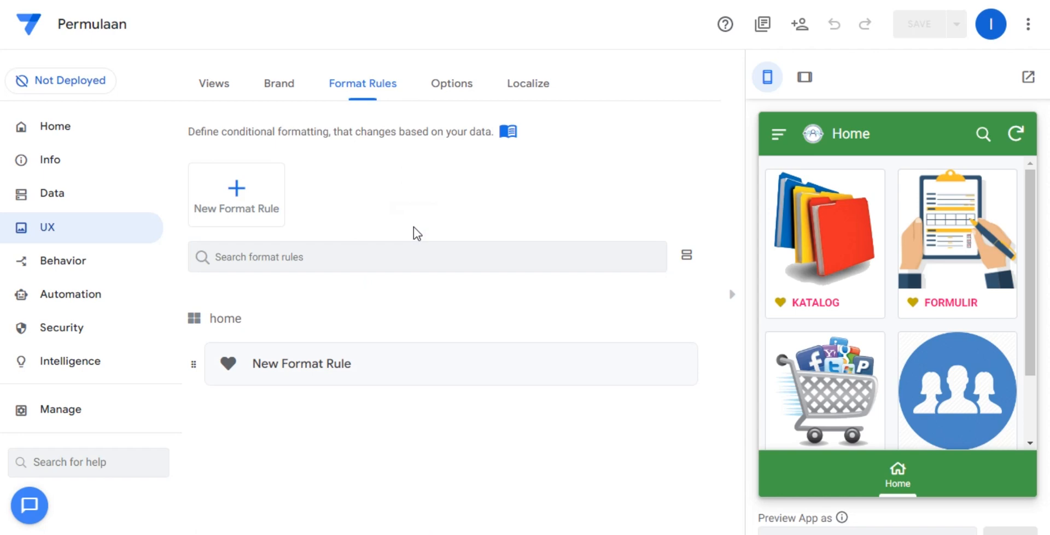
Preview the KATALOG item's details and the Katalog view from the app menu, and return the preview to Home.
click(824, 239)
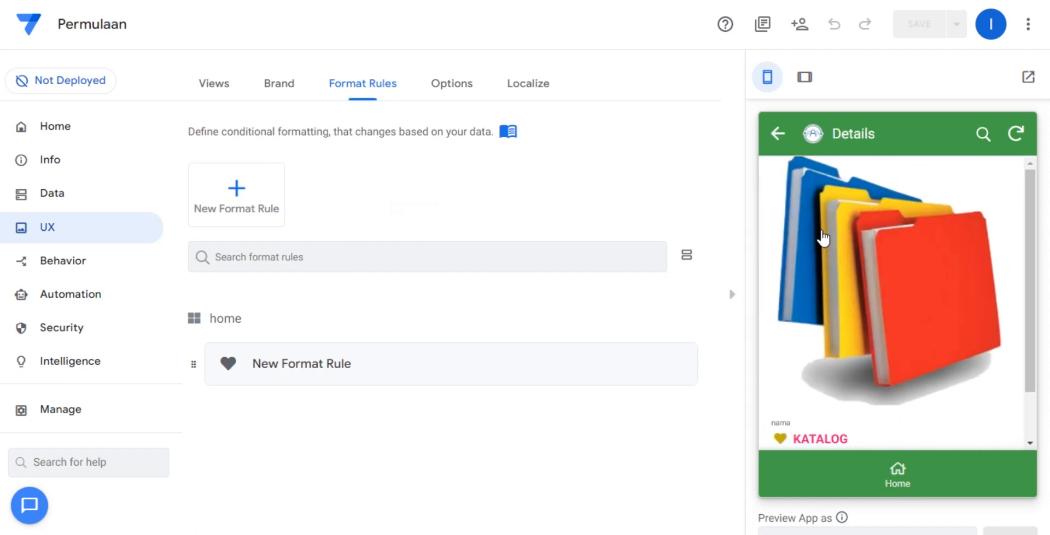
click(778, 133)
click(778, 133)
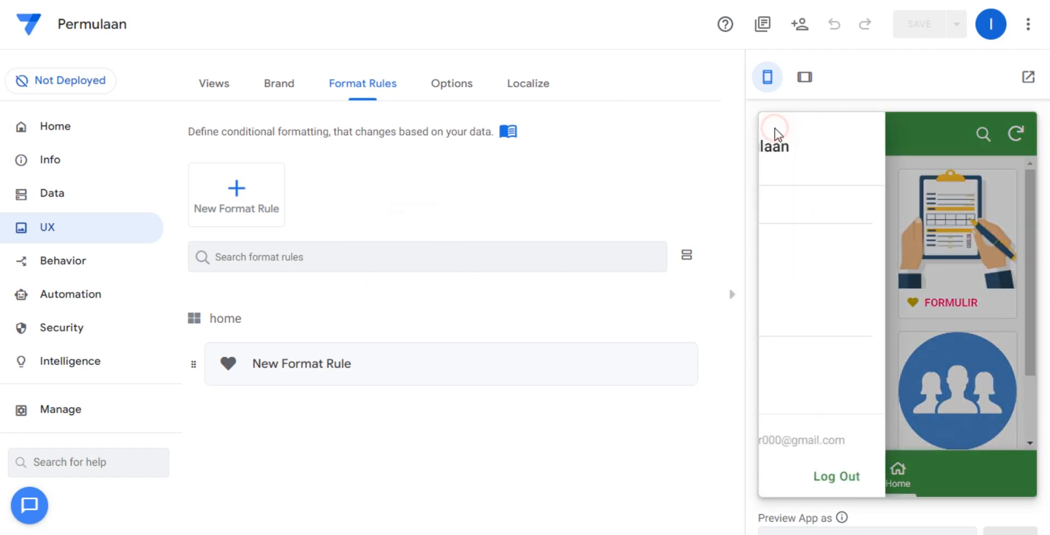
click(812, 212)
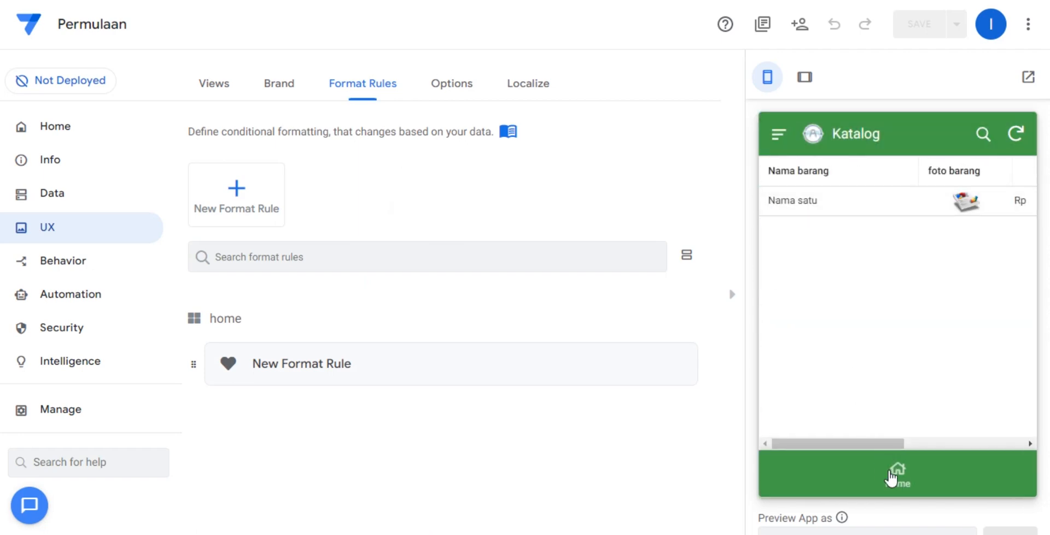
click(896, 471)
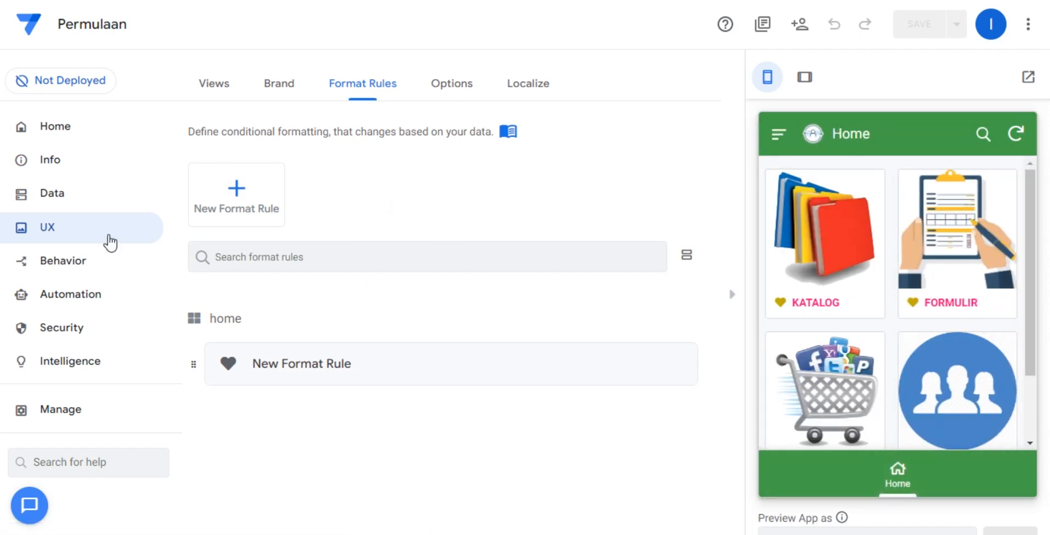
Set the position of the Katalog view to ref.
click(48, 228)
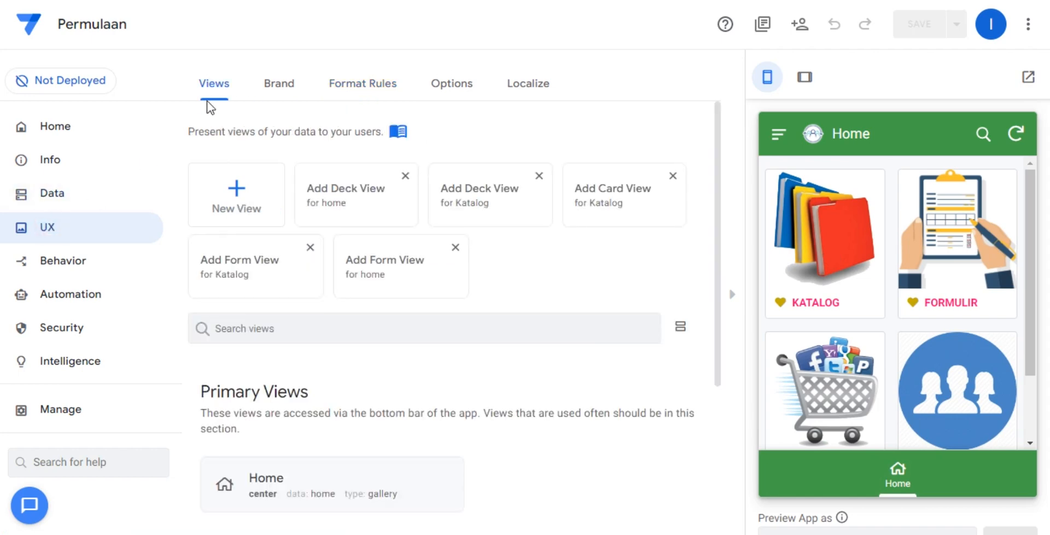
click(230, 86)
scroll(464, 246, down, 4)
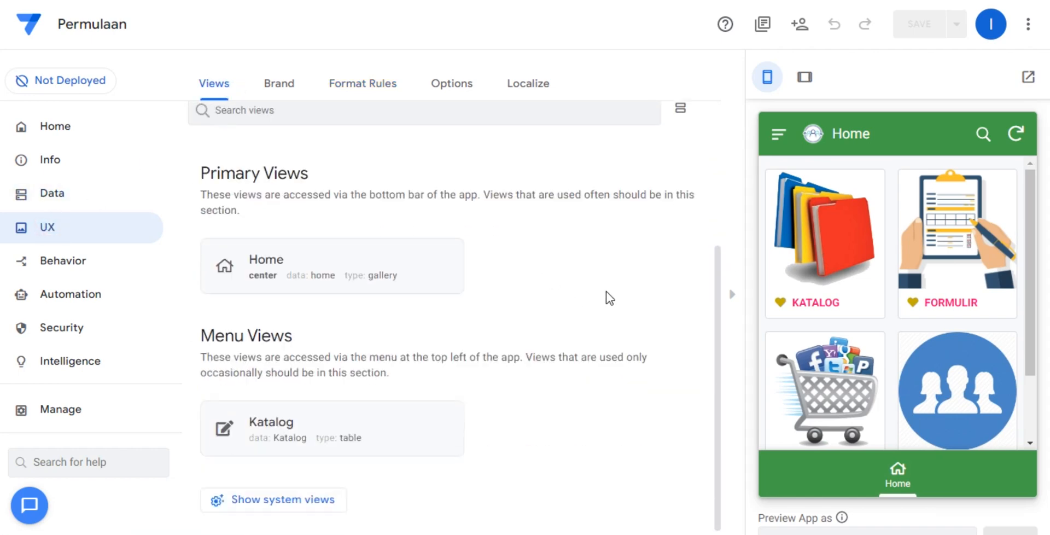
click(459, 422)
scroll(616, 328, down, 10)
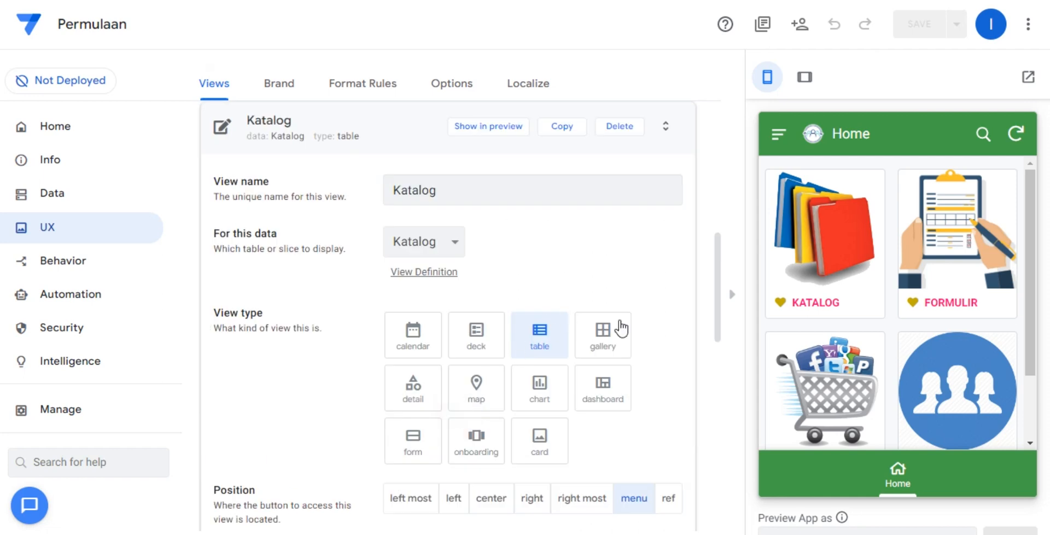
click(663, 265)
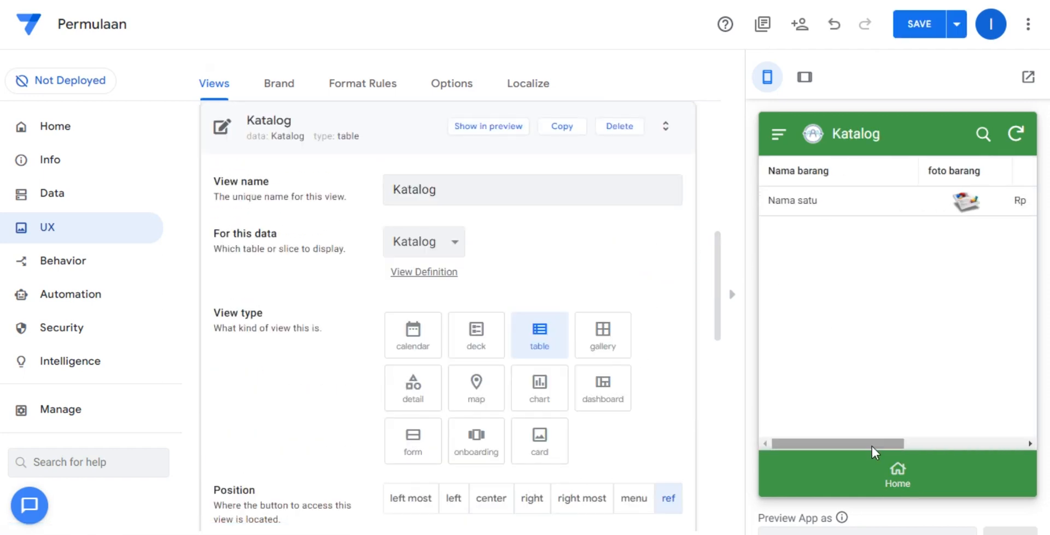
Check the app menu and the KATALOG item in the preview, return it to Home, and save the app.
click(897, 475)
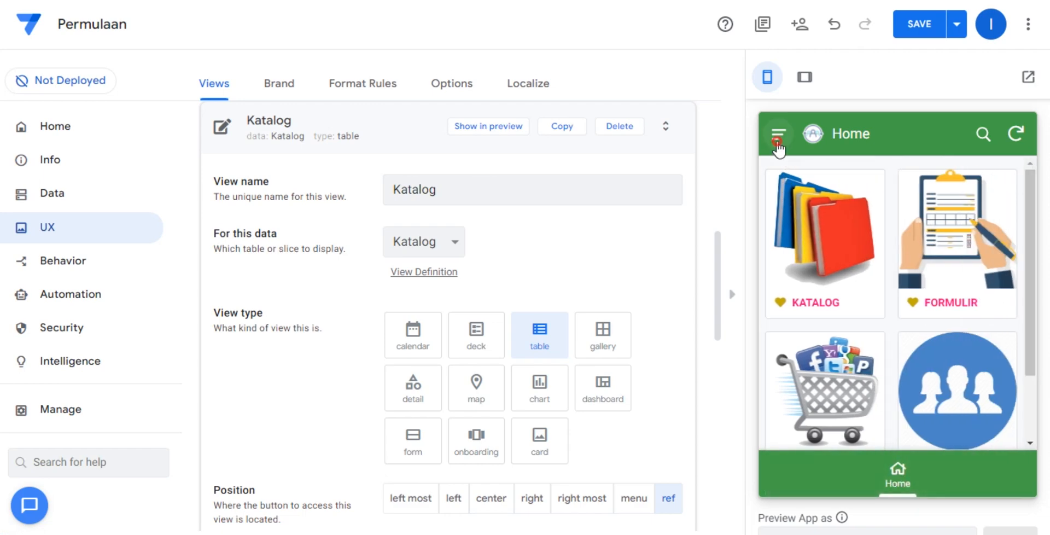
click(778, 133)
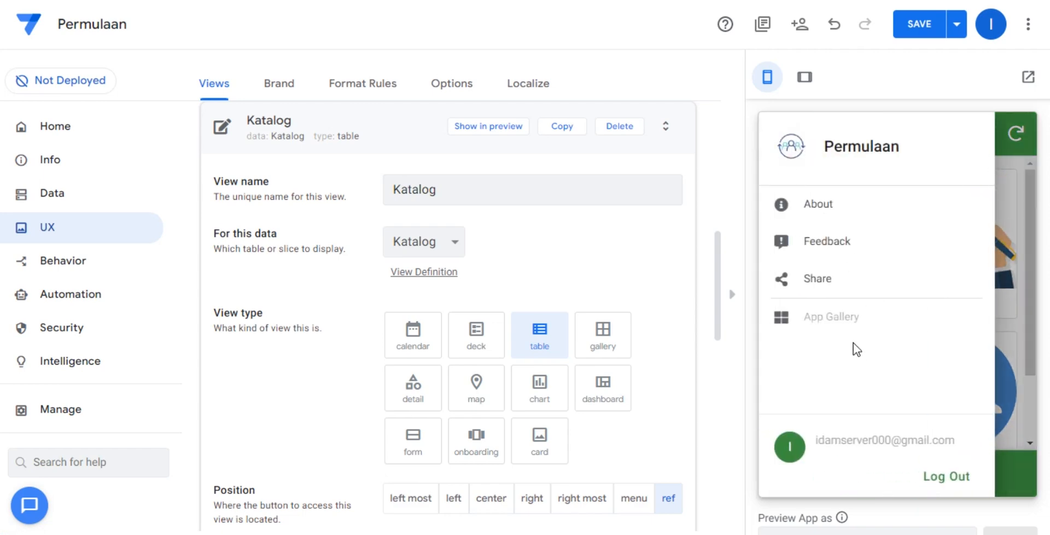
click(1008, 392)
scroll(898, 385, down, 2)
click(831, 188)
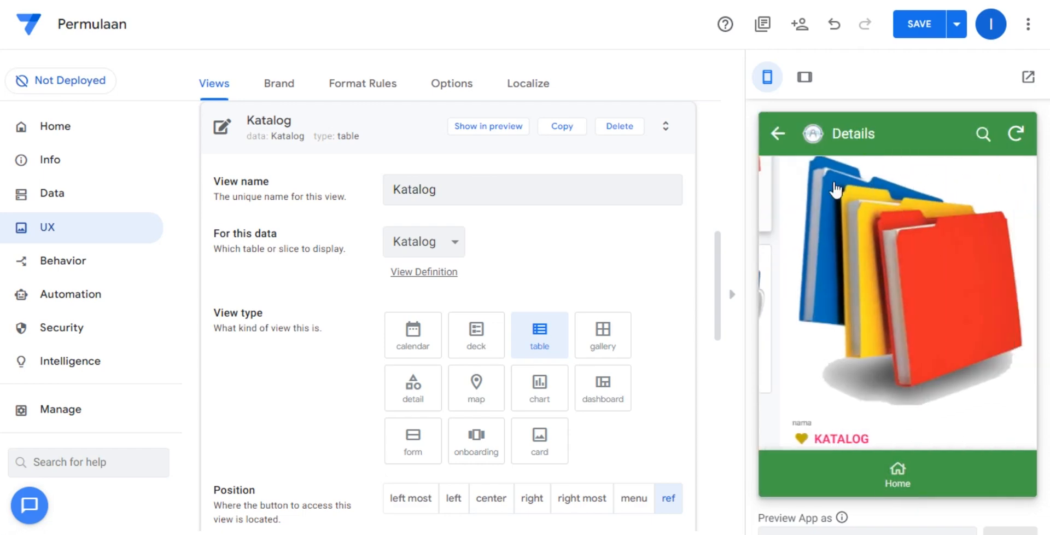
click(898, 474)
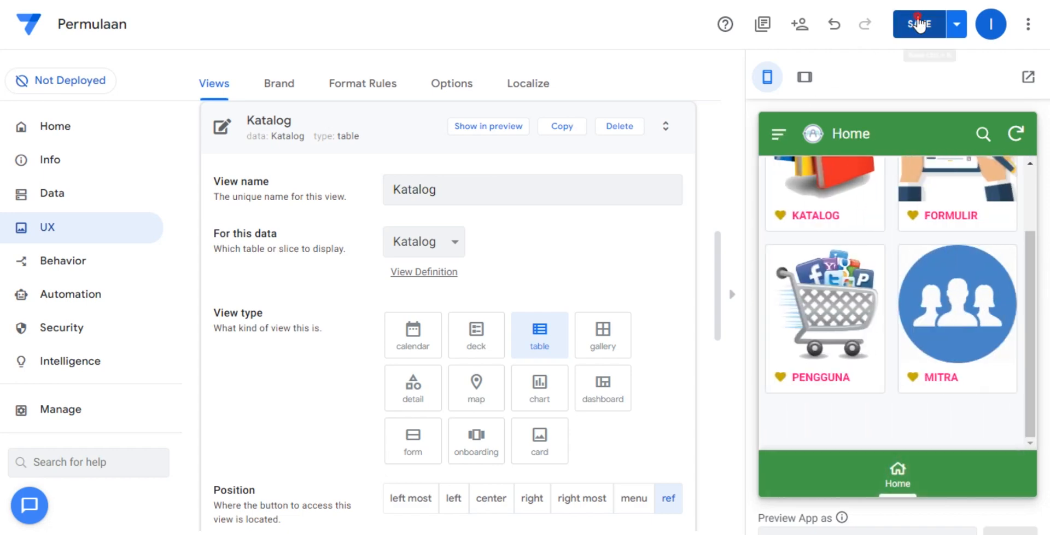
click(919, 23)
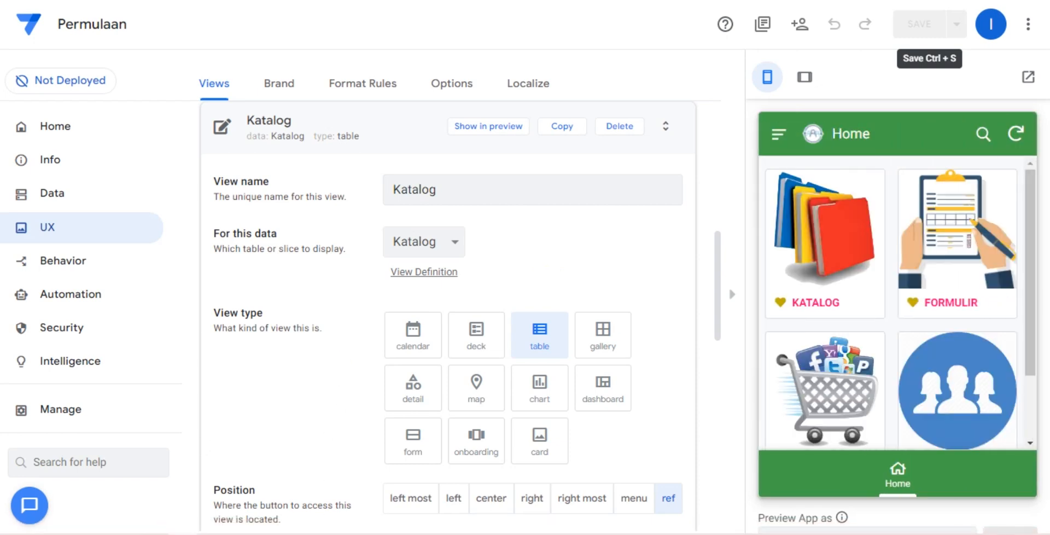
Examine the Katalog view's behavior settings, including its event action and app link.
click(154, 528)
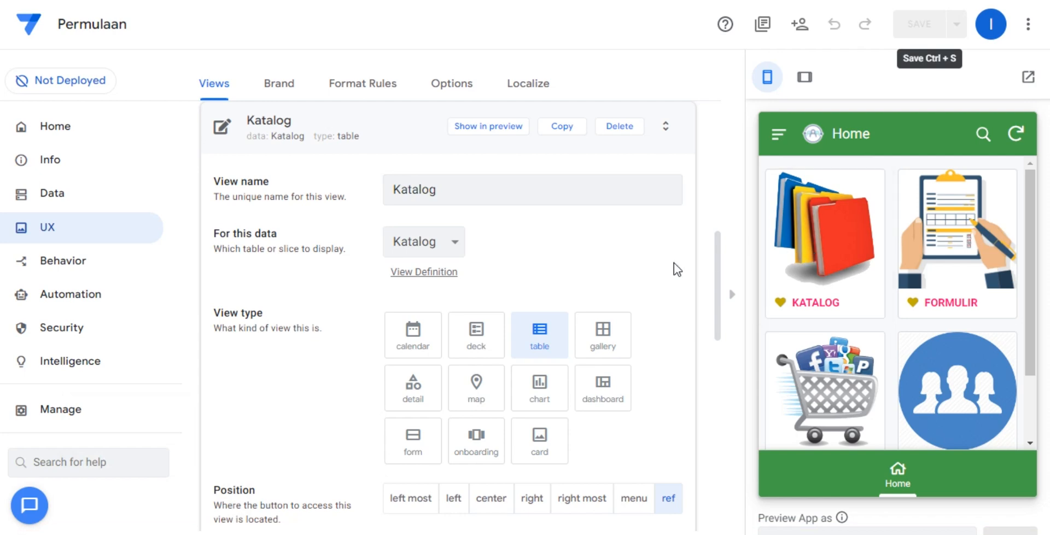
click(93, 217)
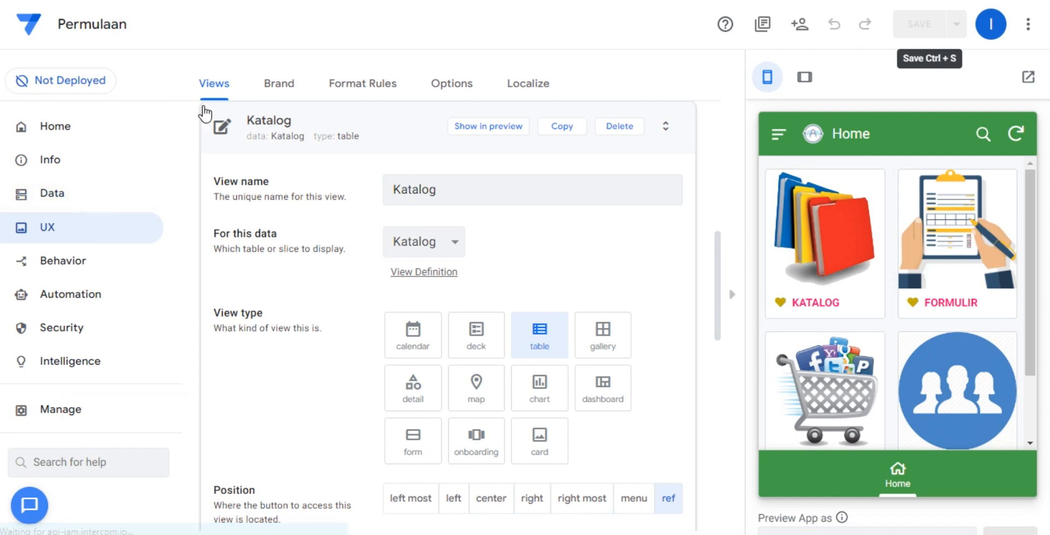
scroll(391, 379, down, 6)
scroll(389, 382, down, 6)
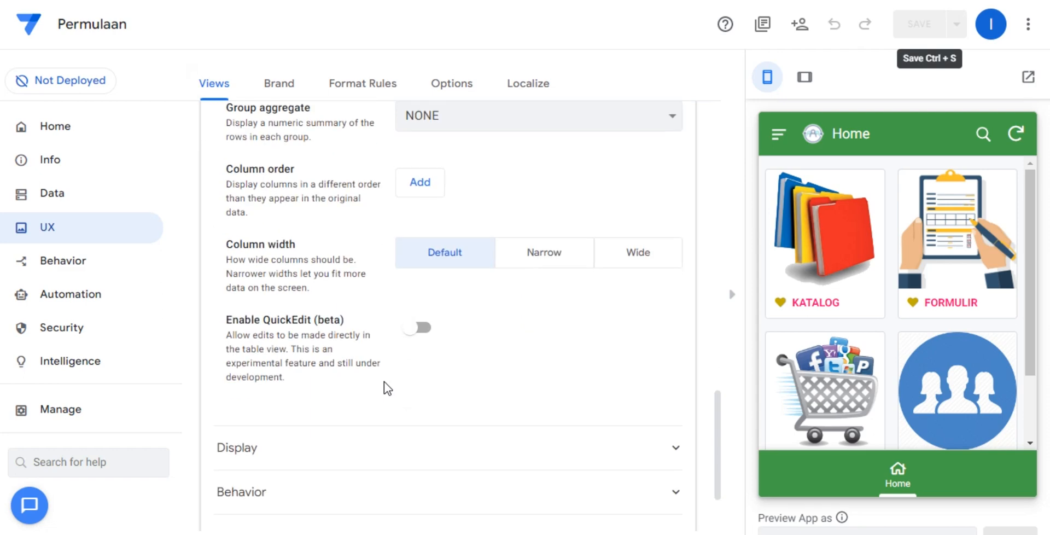
scroll(384, 382, down, 2)
click(372, 411)
scroll(405, 355, down, 3)
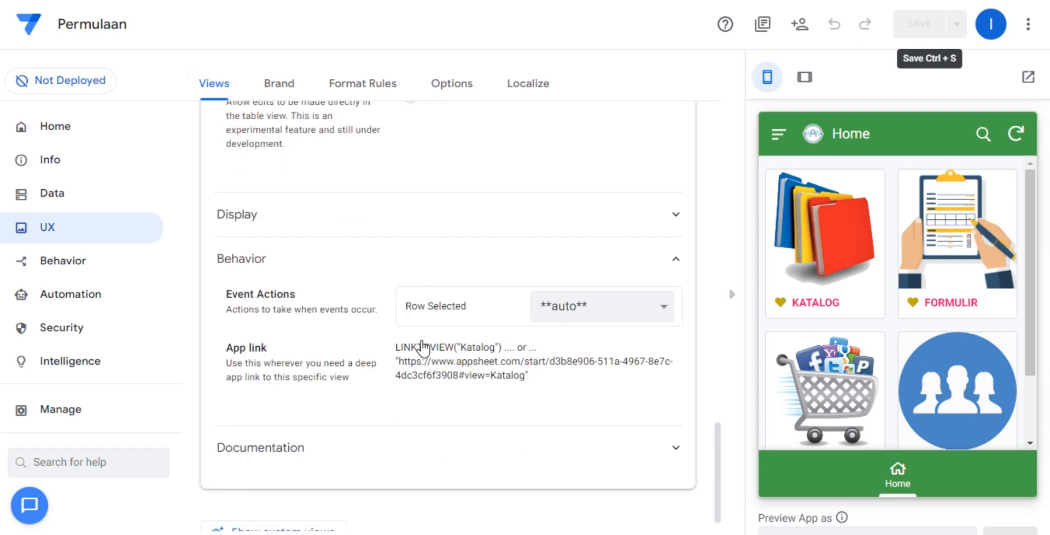
Add a new behavior action for the home table and name it katalog.
click(127, 191)
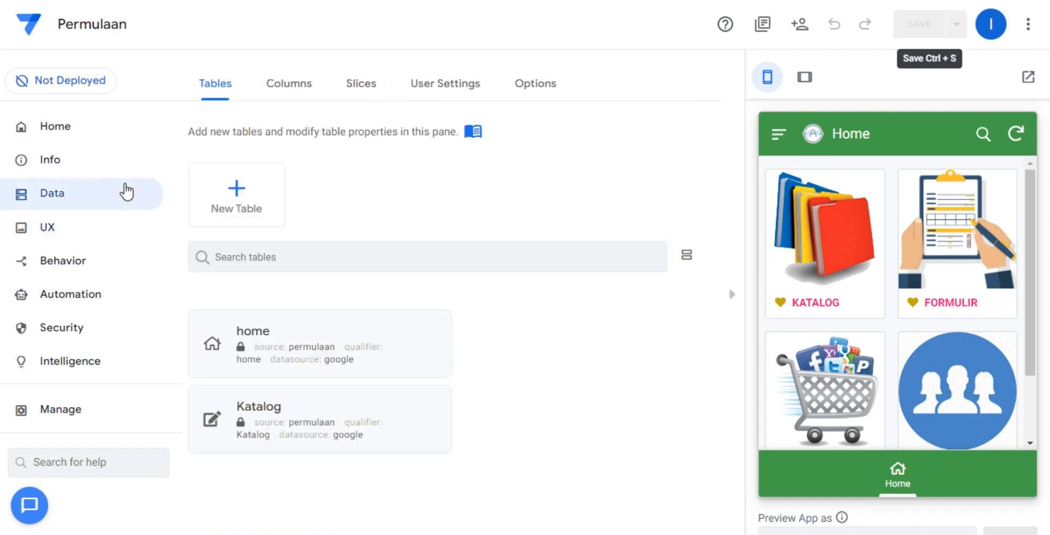
click(77, 263)
click(236, 190)
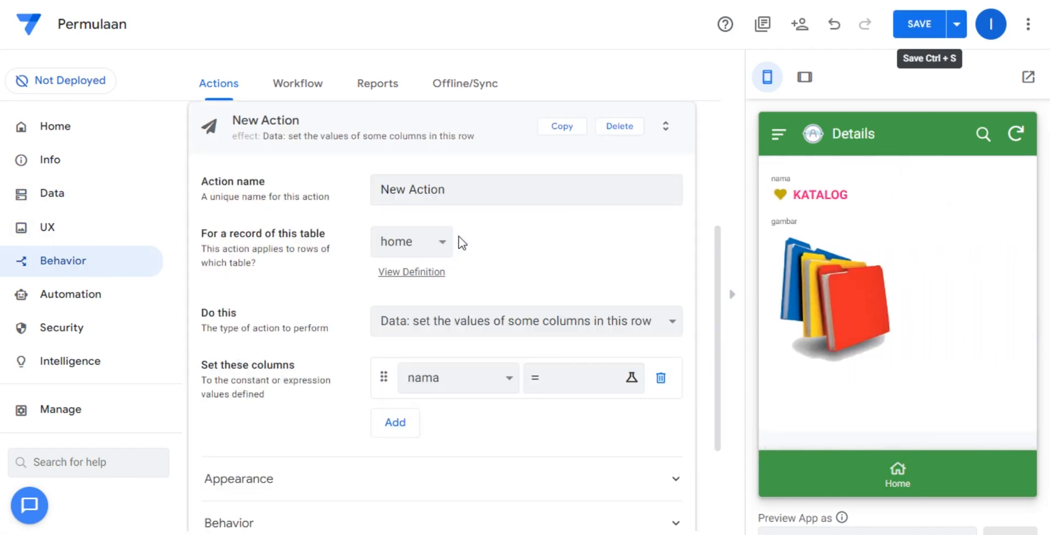
click(457, 187)
triple_click(461, 188)
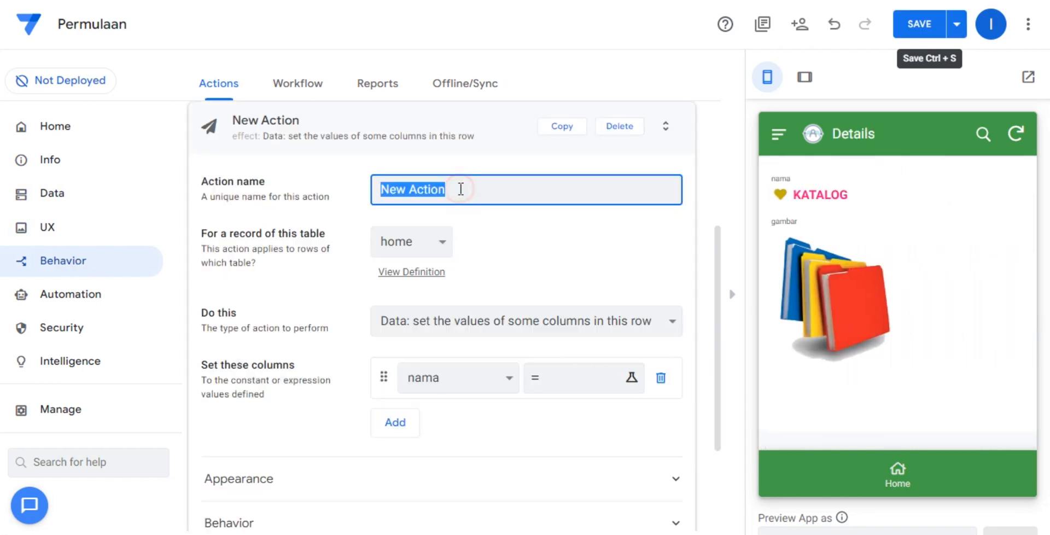
click(500, 232)
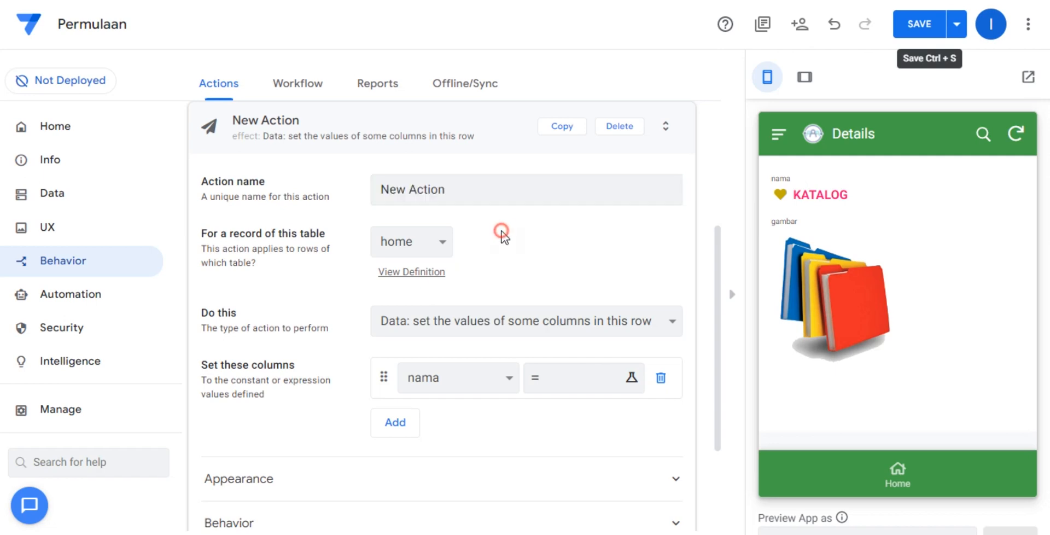
triple_click(512, 198)
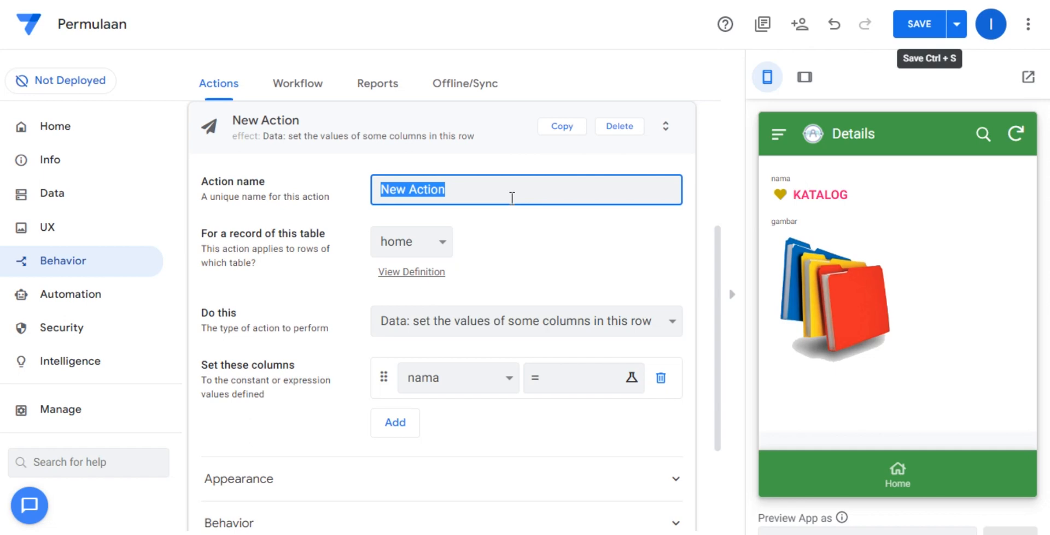
text(kar)
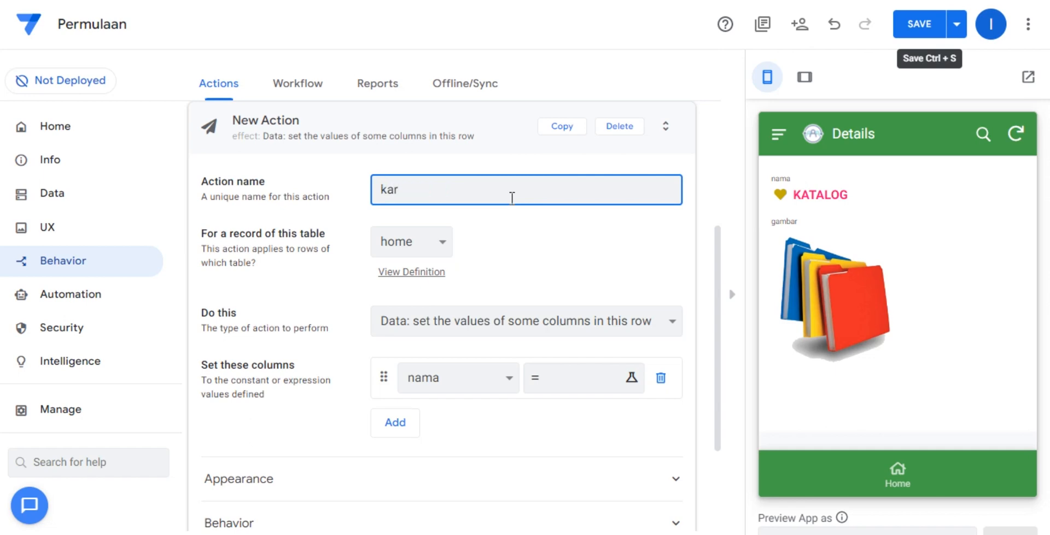
key(BackSpace)
text(talog)
click(529, 251)
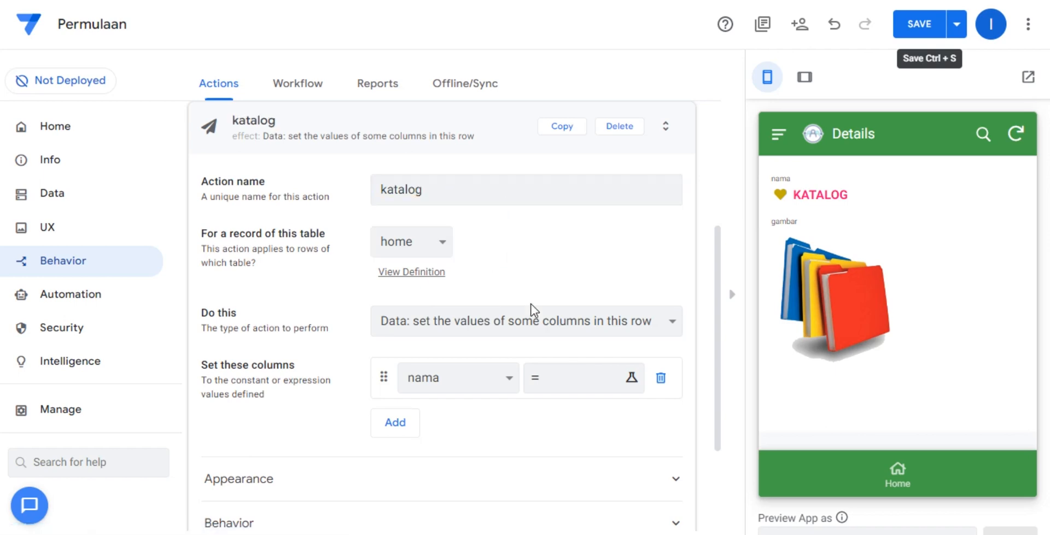
Set the katalog action to go to another view within this app, and open its target expression for editing.
click(539, 322)
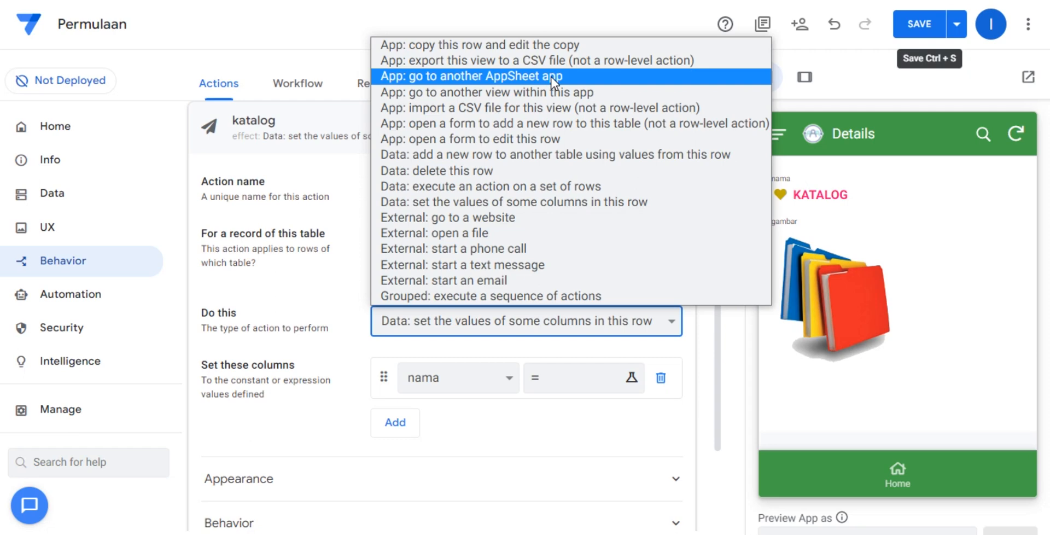
click(399, 91)
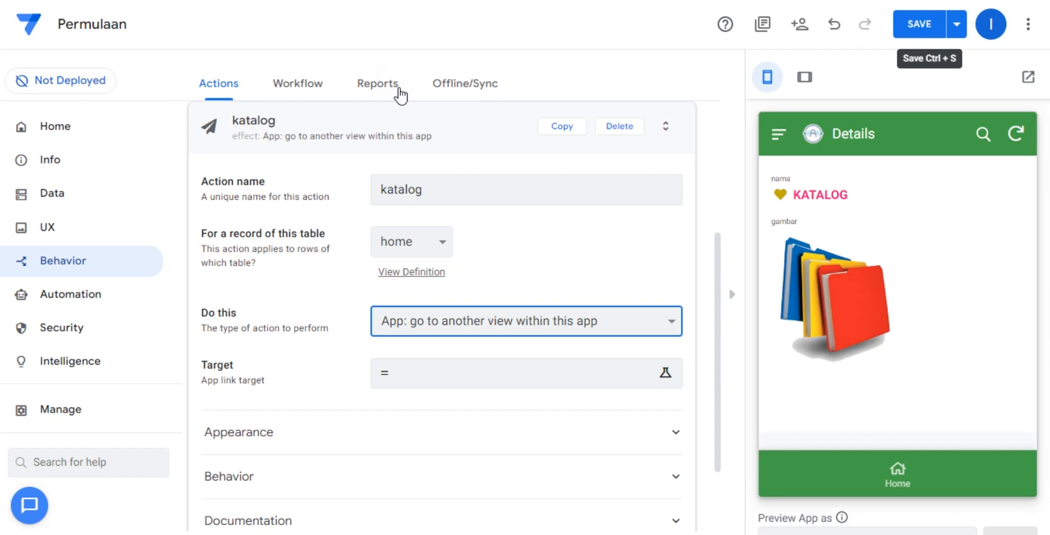
click(439, 372)
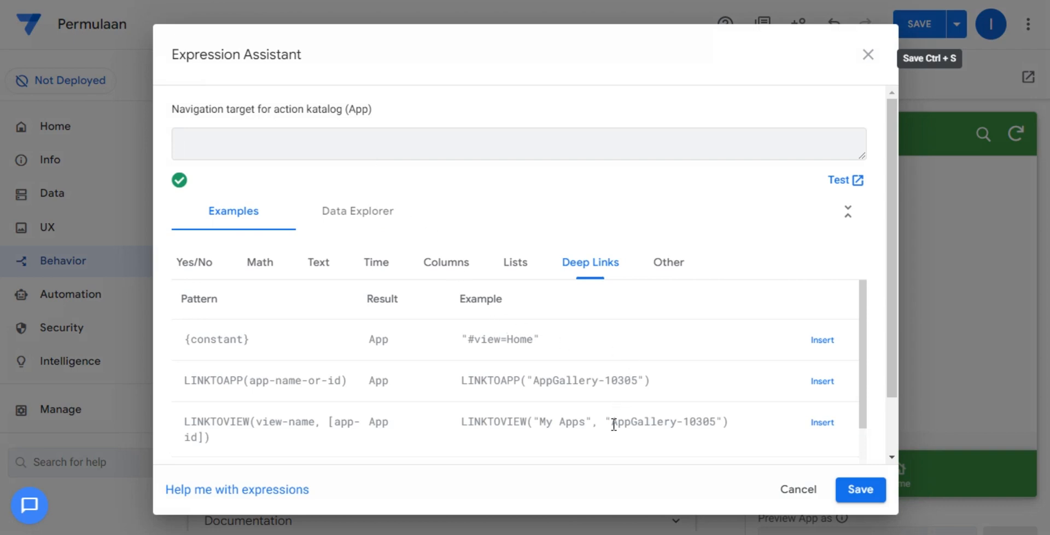
click(837, 429)
click(261, 137)
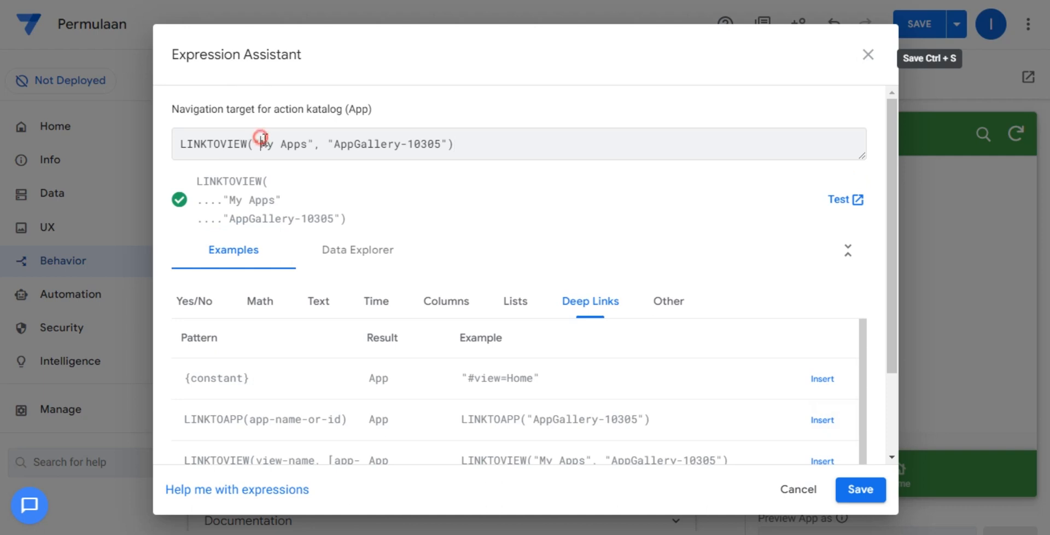
drag(260, 138, 443, 142)
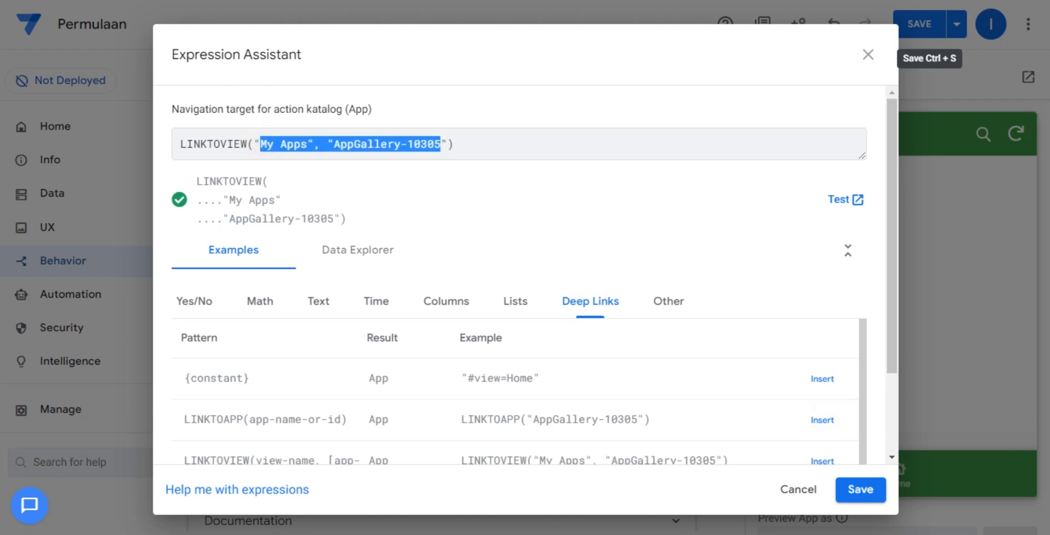
click(248, 142)
drag(248, 142, 182, 156)
key(BackSpace)
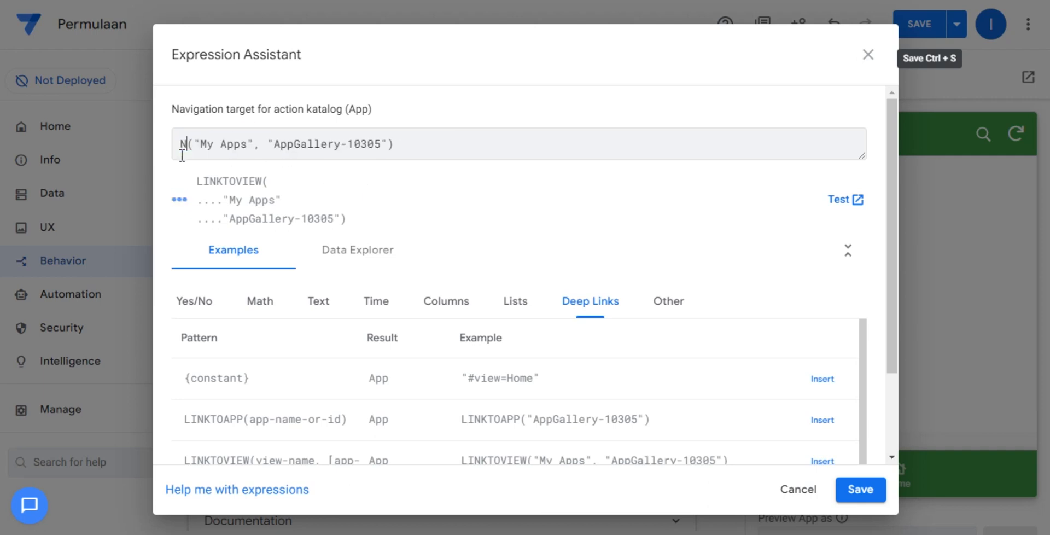
text(Nama)
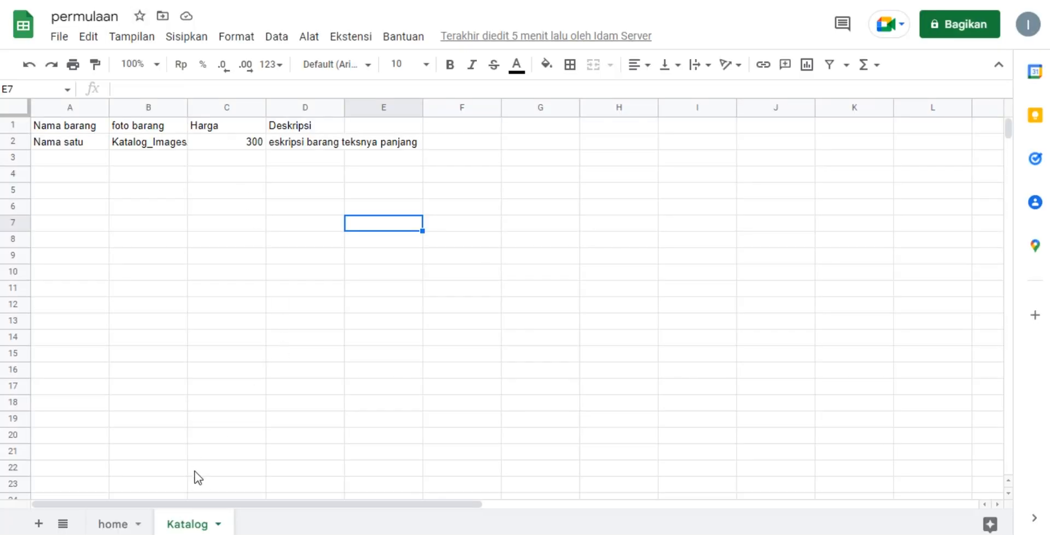
double_click(191, 525)
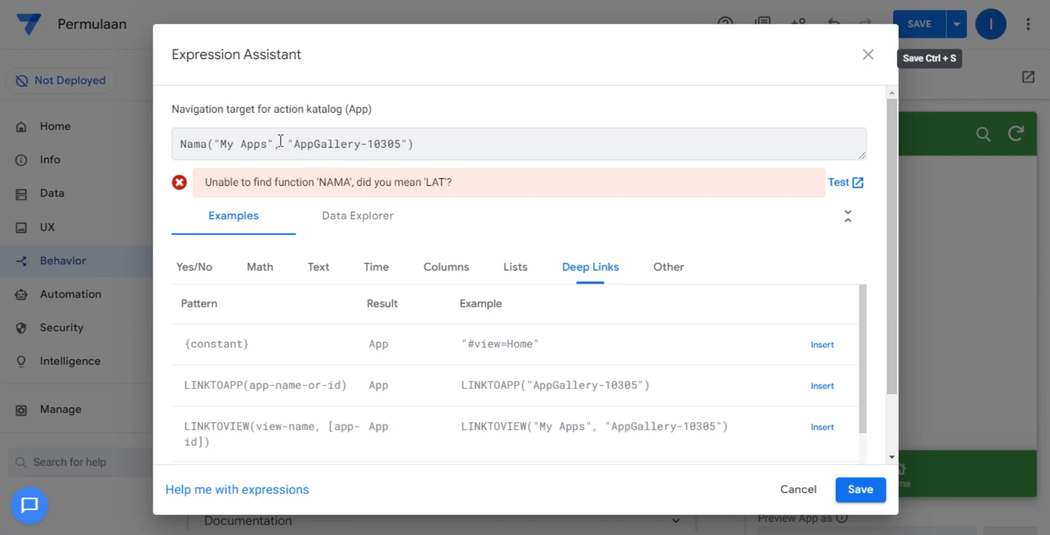
drag(214, 144, 424, 144)
triple_click(427, 143)
key(BackSpace)
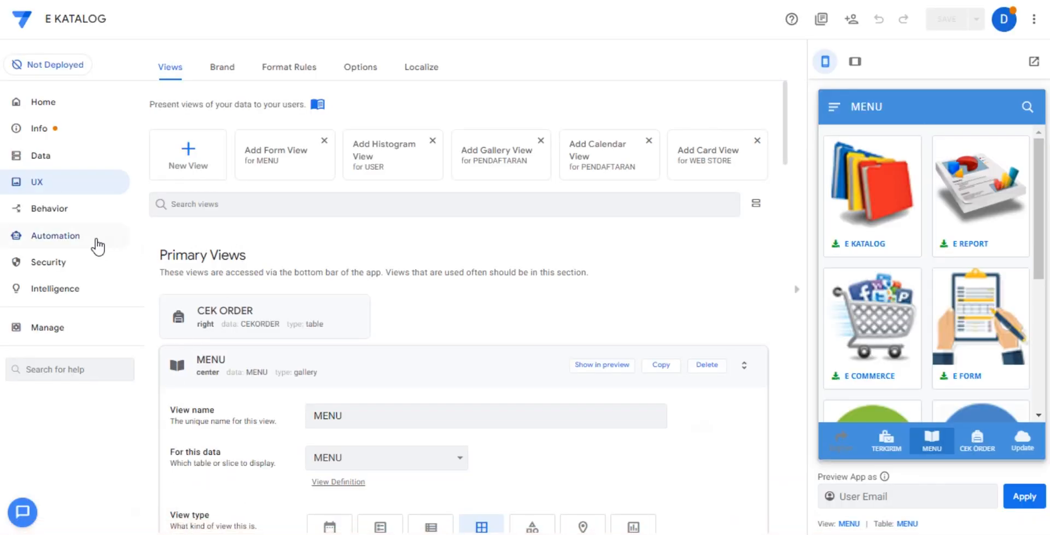
In the E KATALOG app, copy the target expression LINKTOVIEW([Nama]) from New Action 3 of the E COMMERCE table.
click(80, 210)
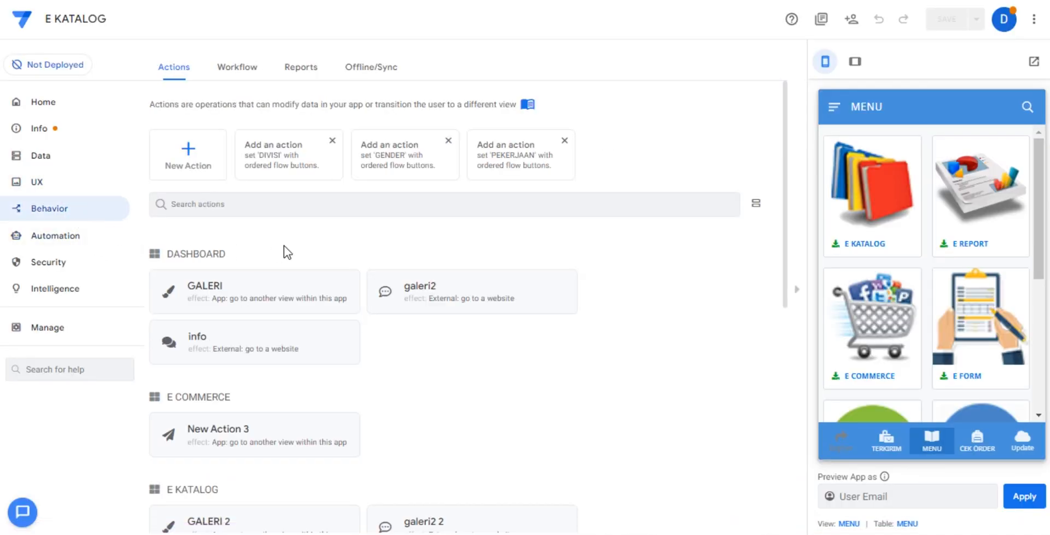
click(294, 422)
click(454, 299)
key(ctrl+c)
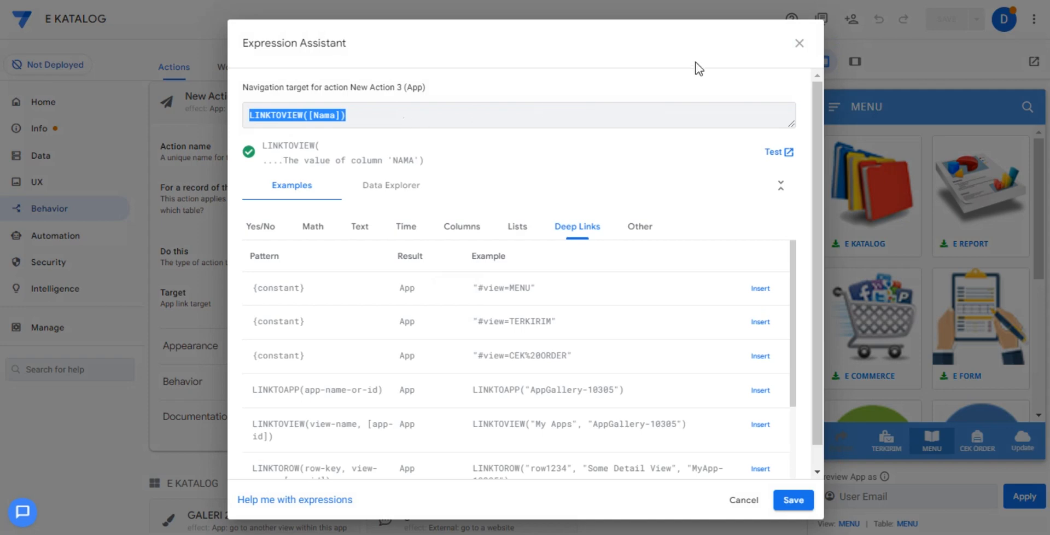
click(798, 43)
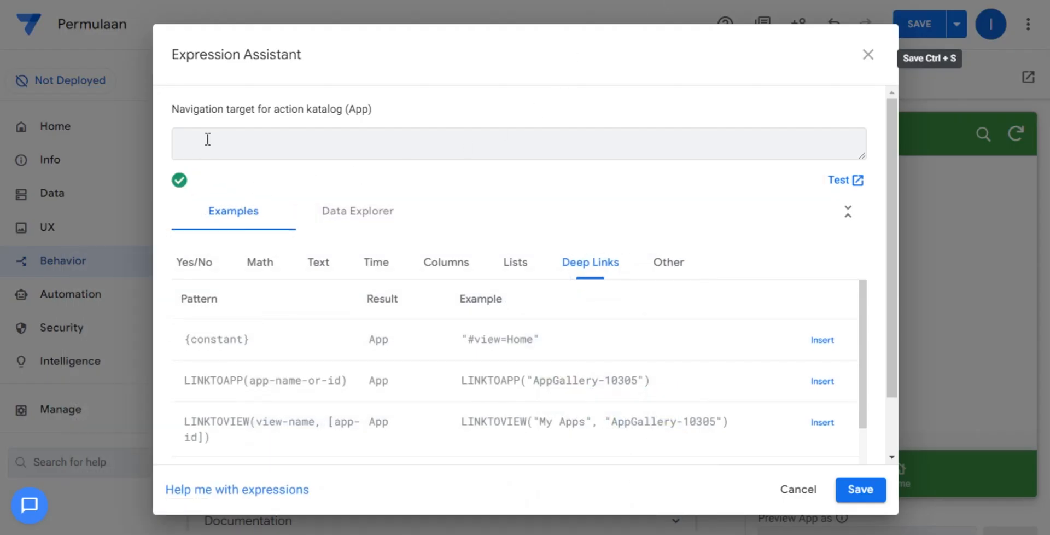
Set the katalog action's target to LINKTOVIEW([Nama]), checking the nama values against the Katalog sheet name in the permulaan spreadsheet.
click(217, 141)
key(ctrl+v)
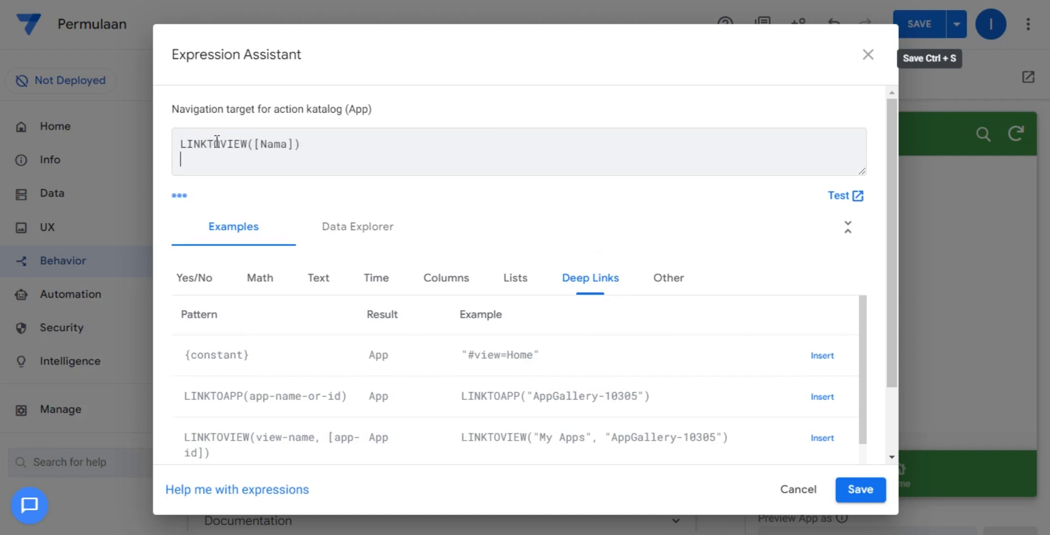
key(BackSpace)
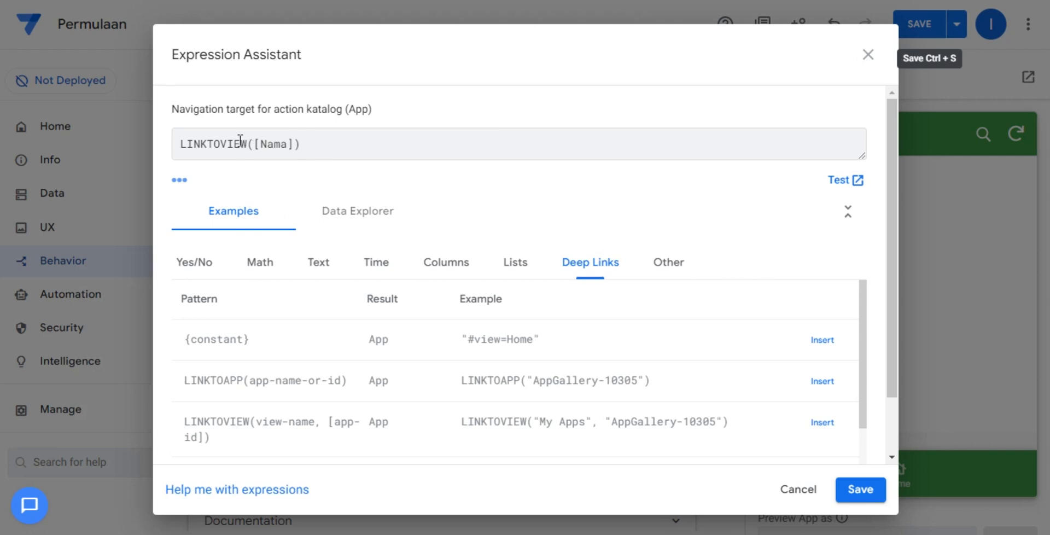
drag(179, 143, 283, 144)
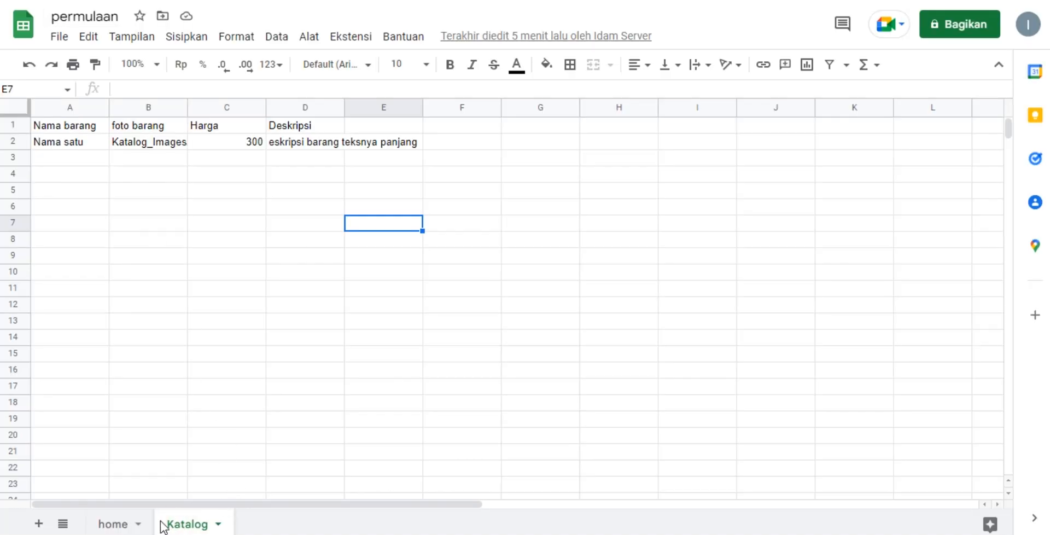
click(113, 523)
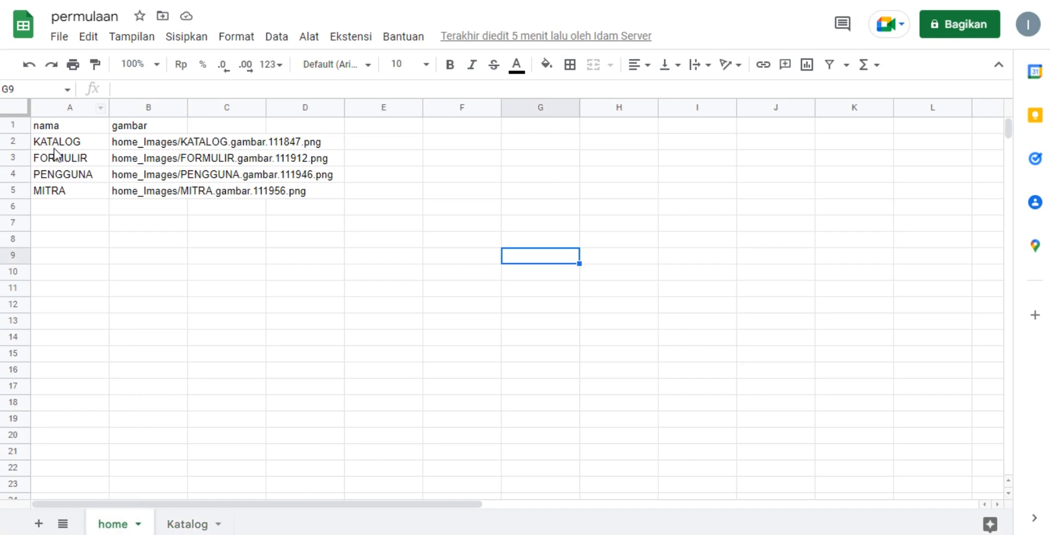
click(54, 147)
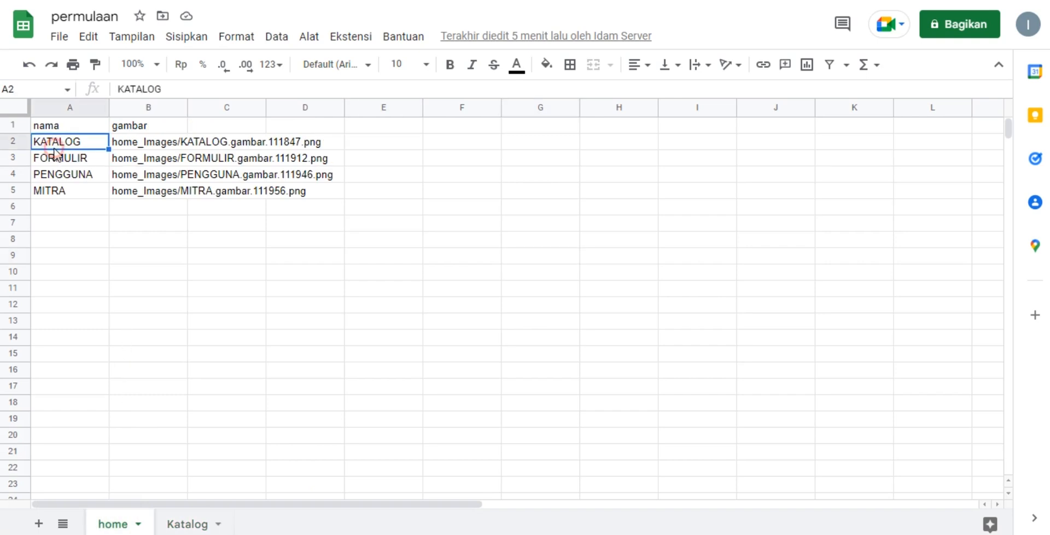
click(185, 525)
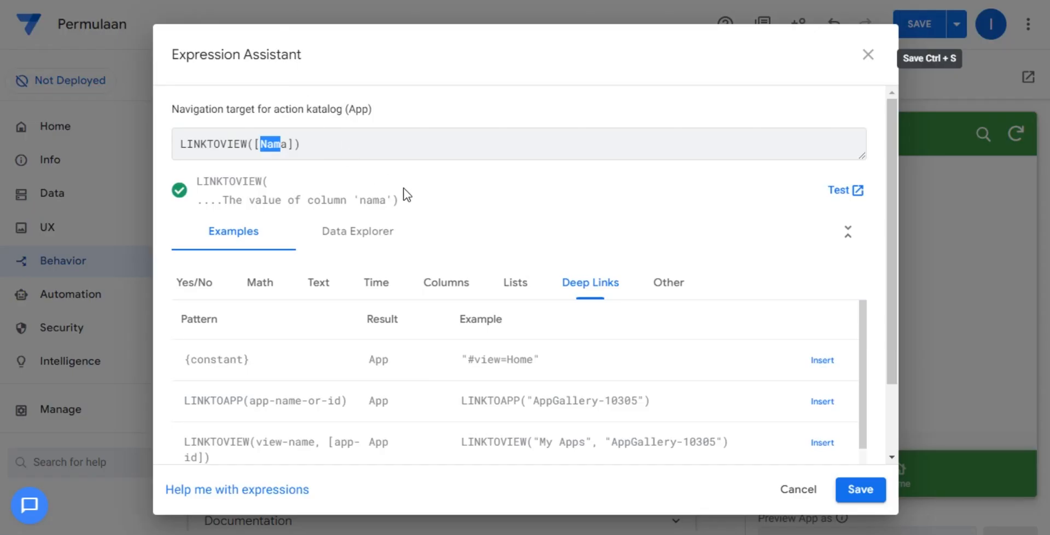
click(430, 147)
click(861, 489)
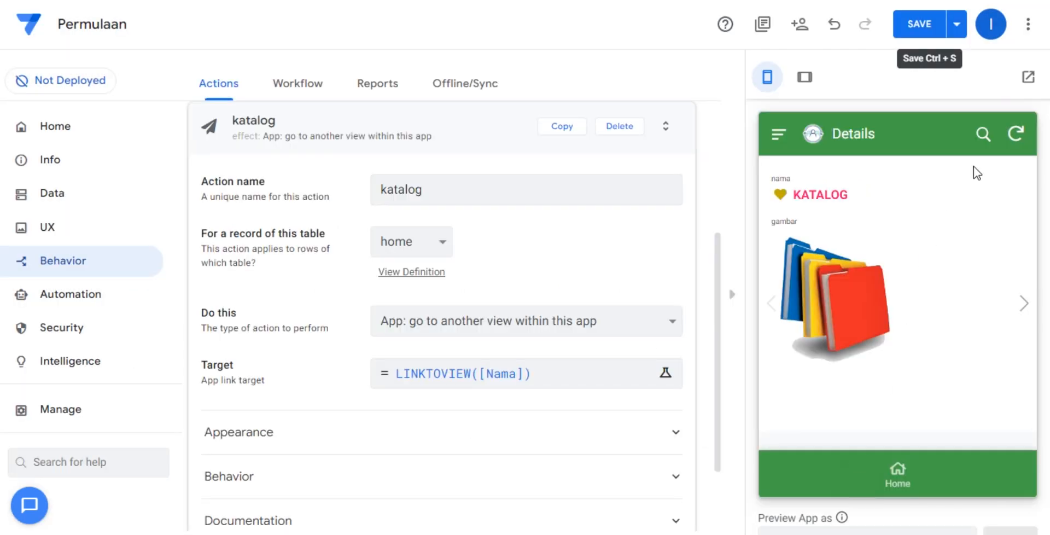
Save the app, return the preview to Home, and collapse the katalog action.
click(921, 26)
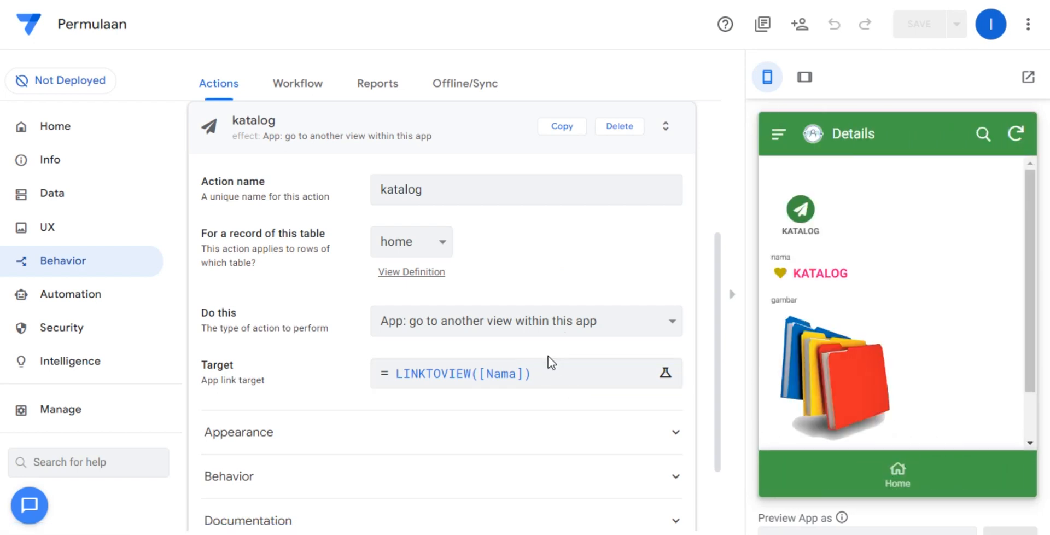
click(894, 467)
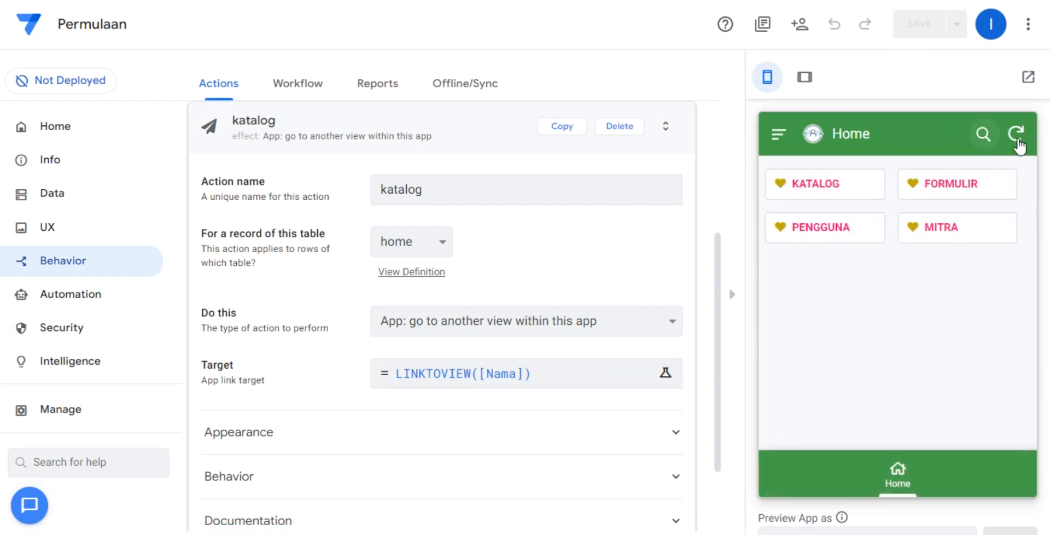
click(453, 133)
Set the Home view's row-selected event action to katalog and save the app.
click(69, 225)
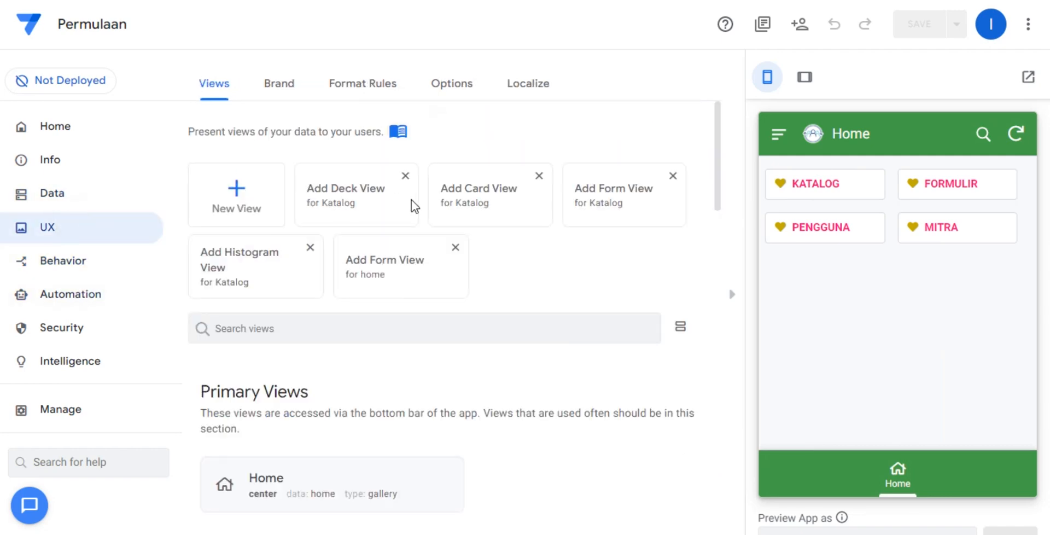
scroll(468, 342, down, 5)
click(435, 171)
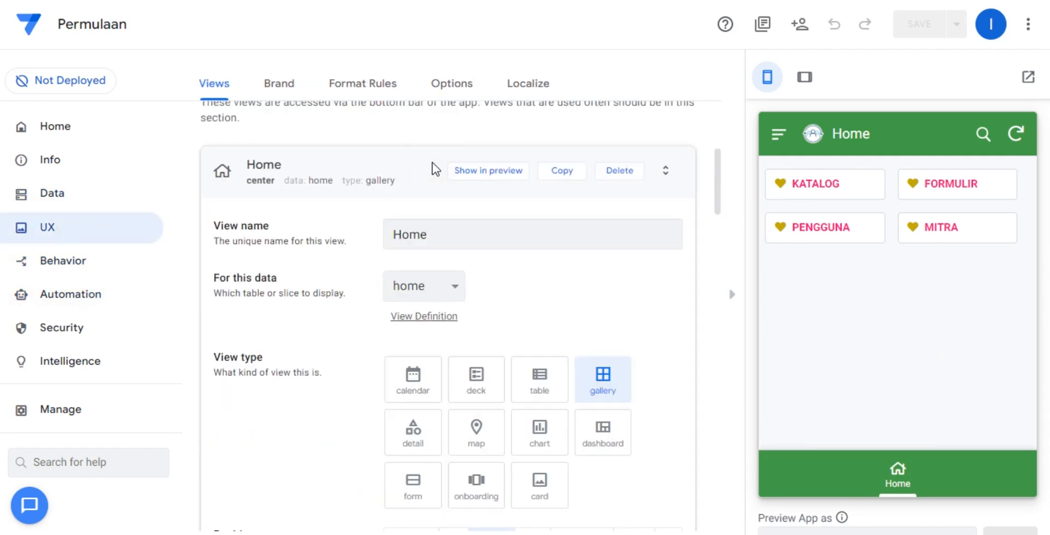
scroll(589, 270, down, 6)
scroll(601, 312, down, 10)
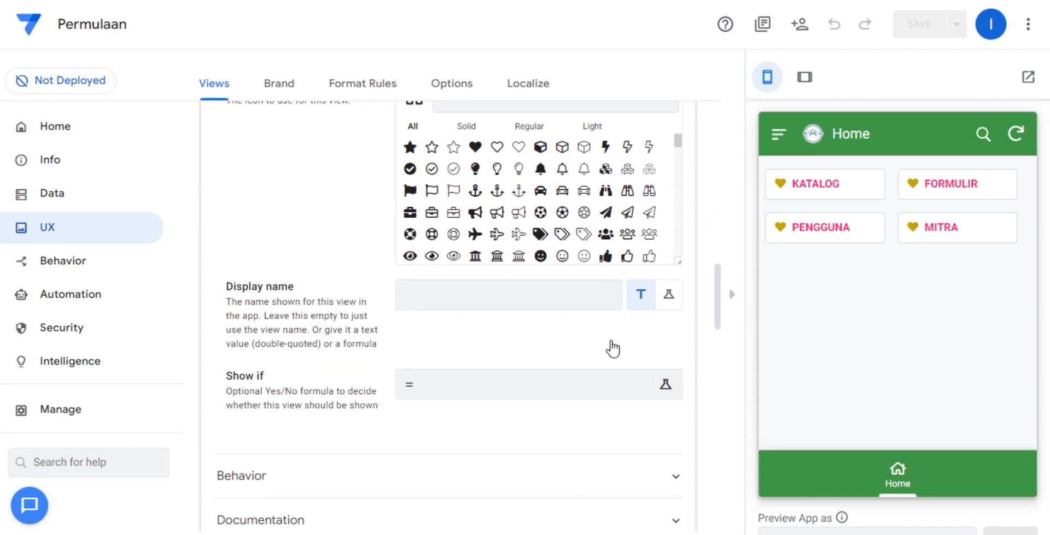
scroll(611, 340, up, 4)
scroll(600, 318, up, 2)
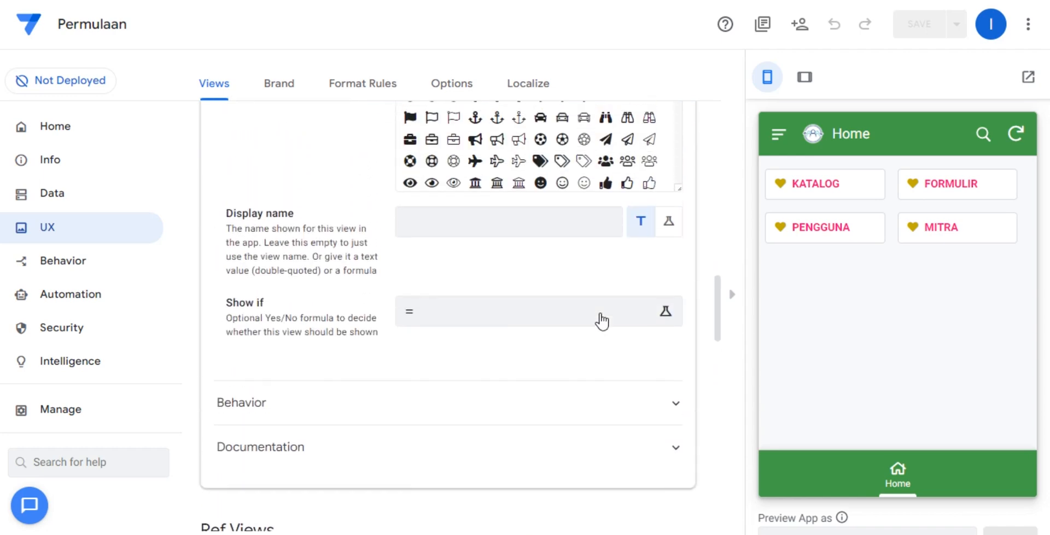
scroll(588, 325, down, 2)
click(575, 331)
click(597, 372)
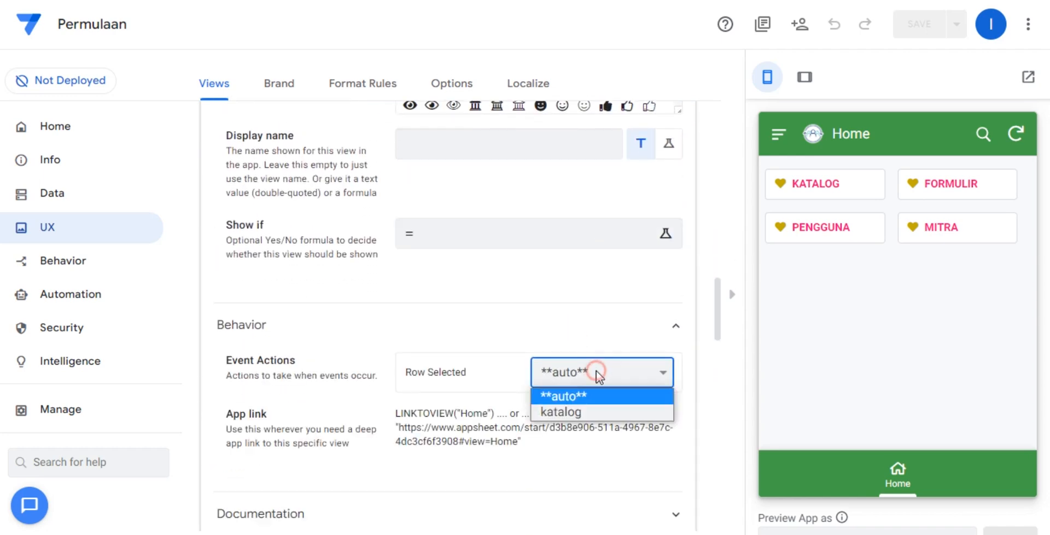
click(582, 412)
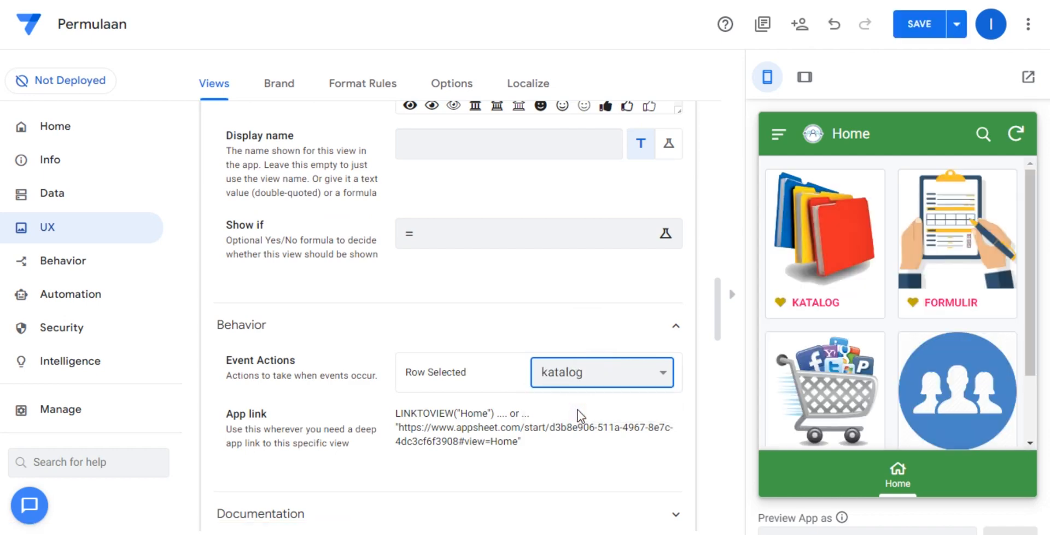
click(898, 36)
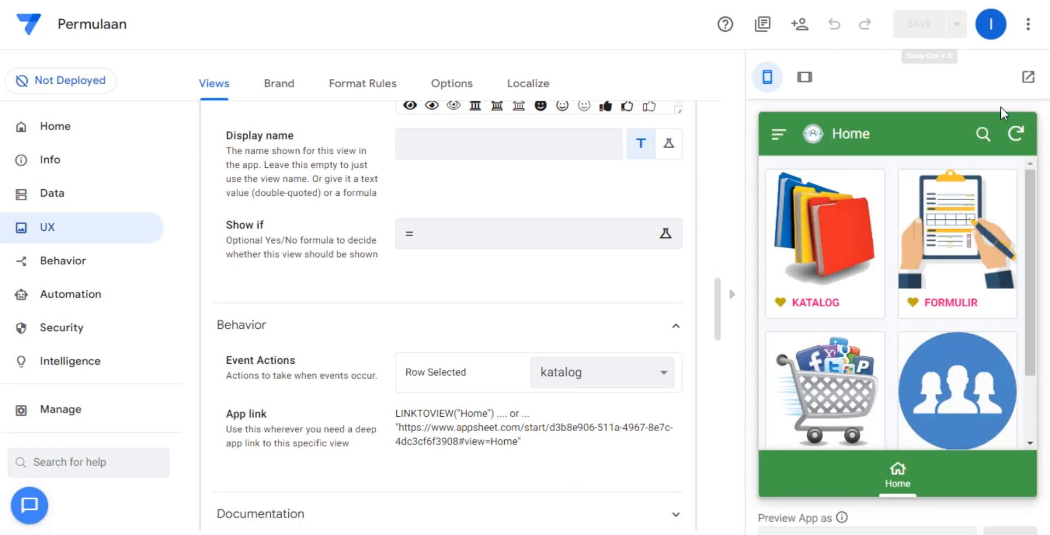
Test the KATALOG item of the Home menu in the app preview and view the details of the Nama satu row.
click(832, 222)
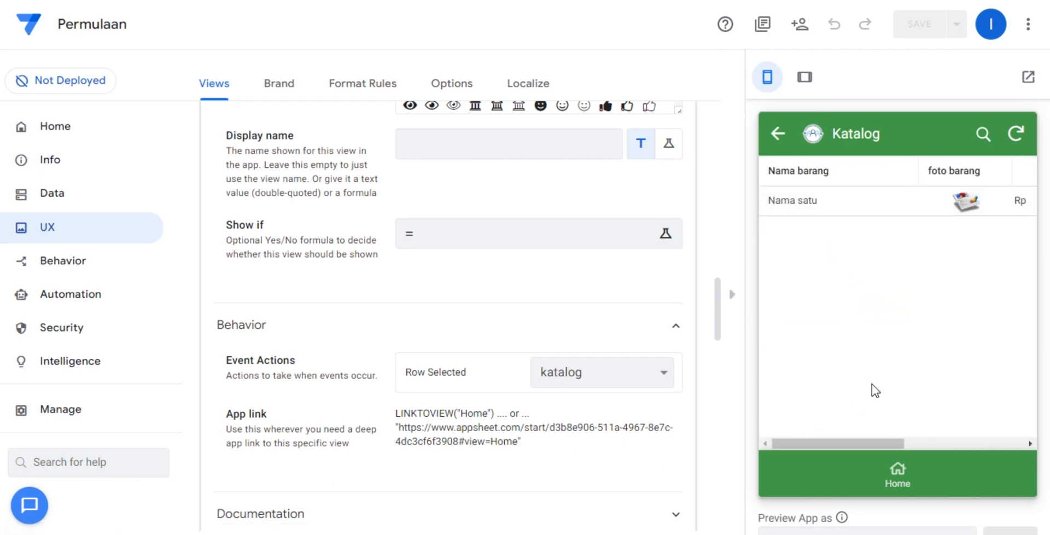
click(839, 210)
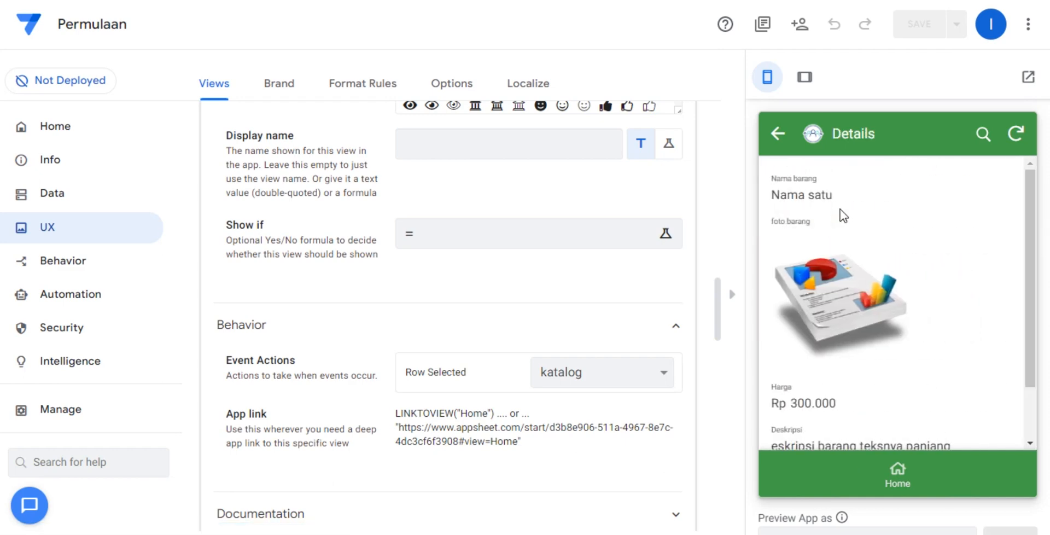
scroll(899, 356, down, 2)
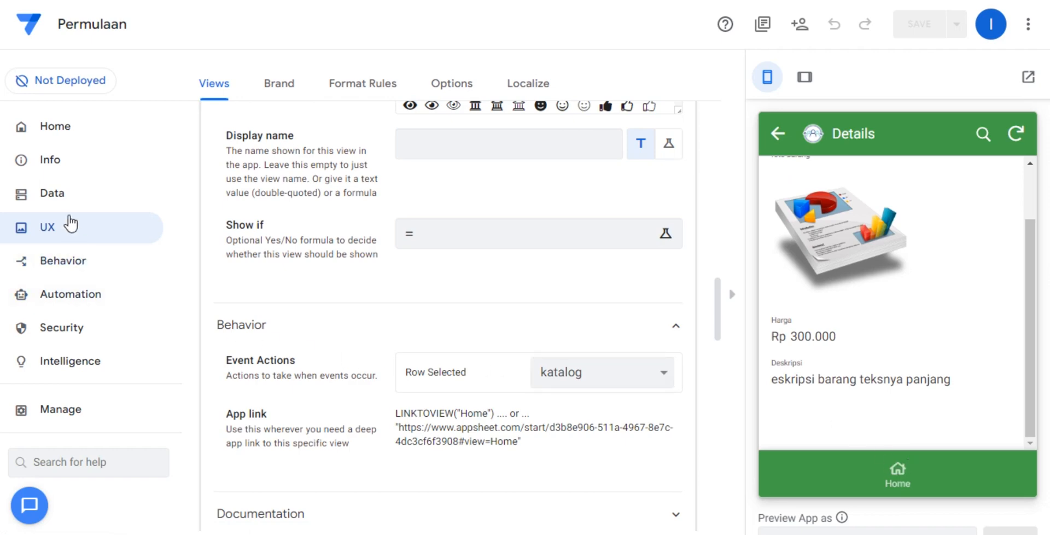
Collapse the Home view and set the Katalog table view's column width to Narrow, leaving no sort or column order entries.
scroll(280, 268, up, 7)
scroll(282, 271, up, 10)
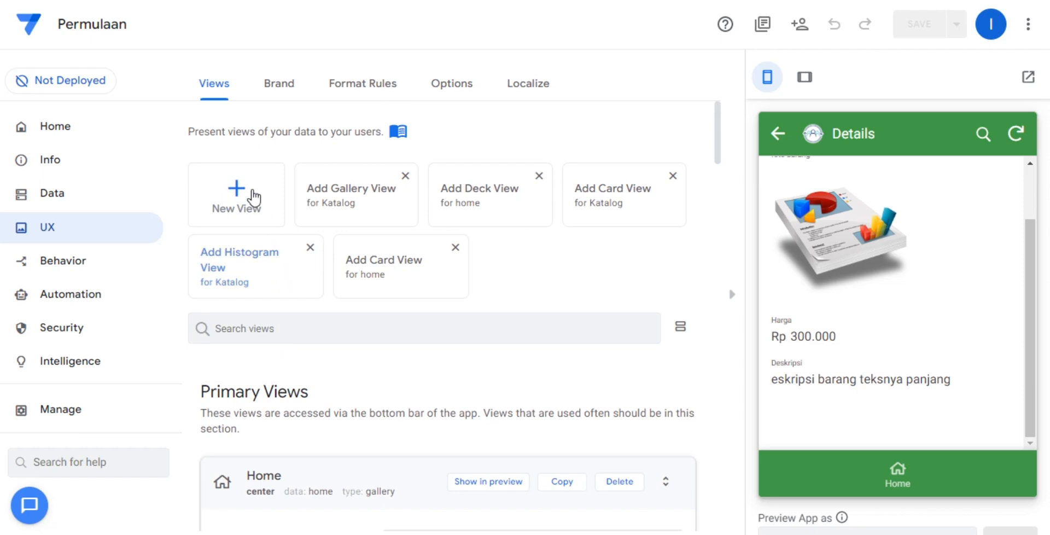
scroll(306, 285, down, 5)
click(431, 153)
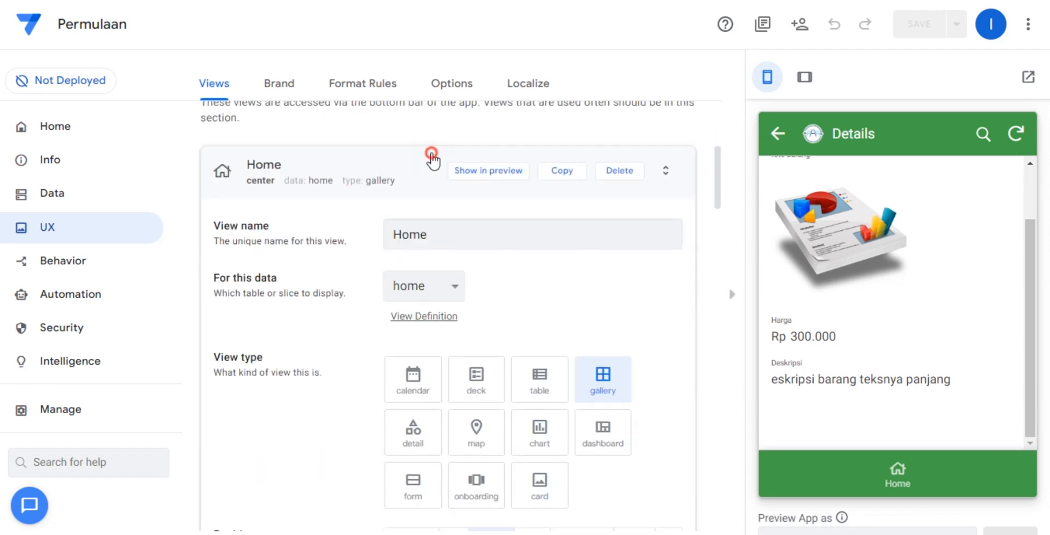
scroll(412, 302, down, 4)
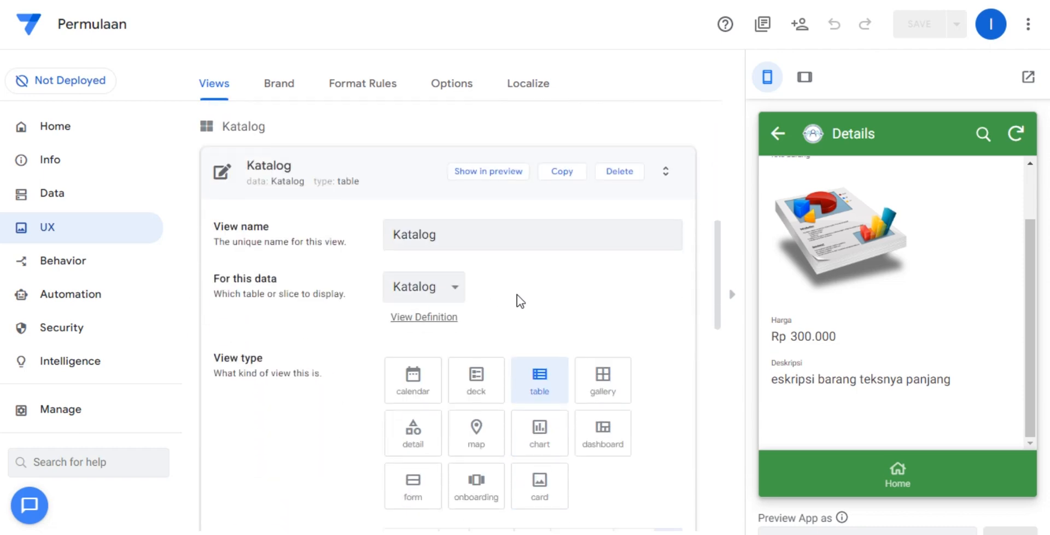
scroll(552, 309, down, 5)
scroll(556, 312, down, 3)
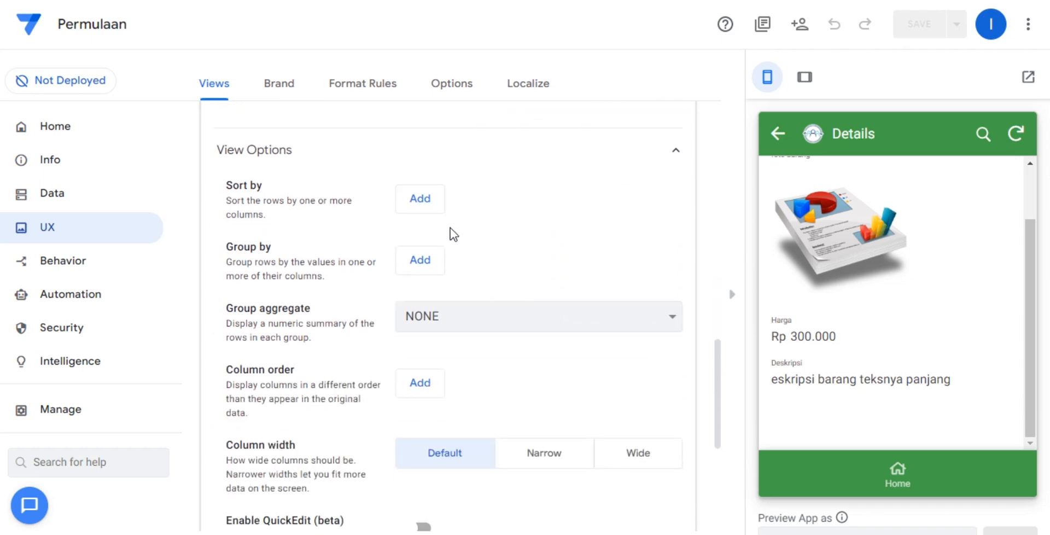
click(419, 198)
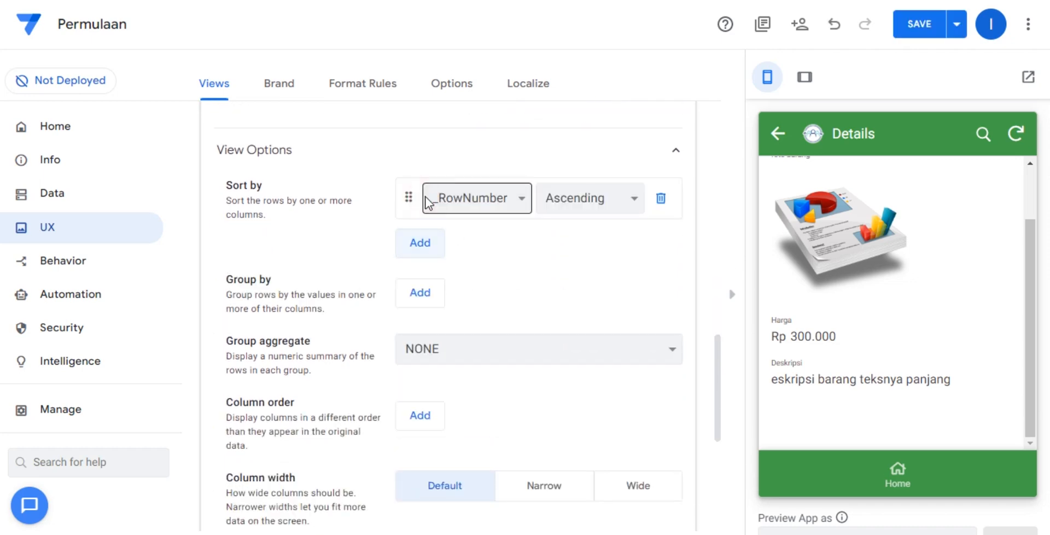
click(651, 197)
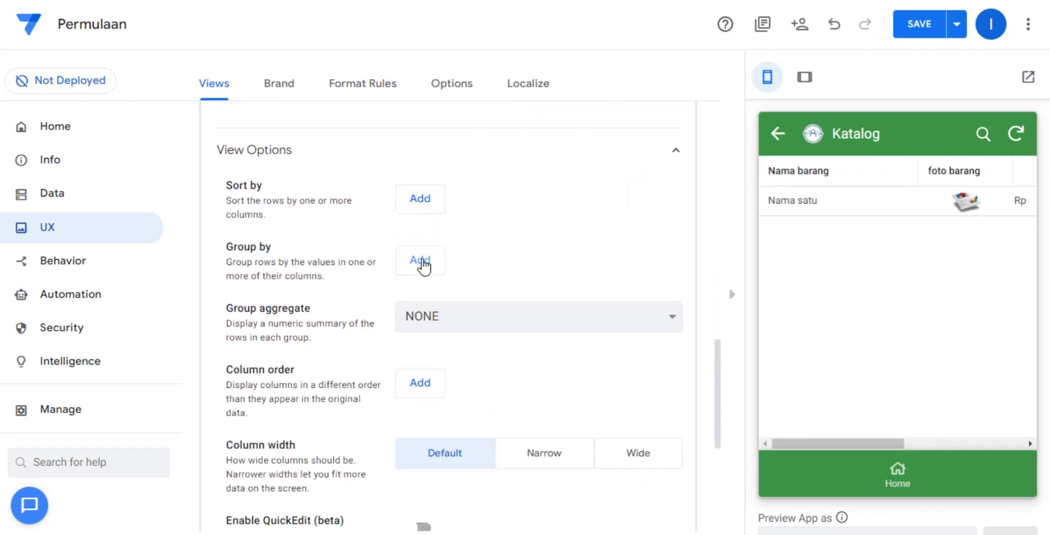
scroll(528, 254, down, 2)
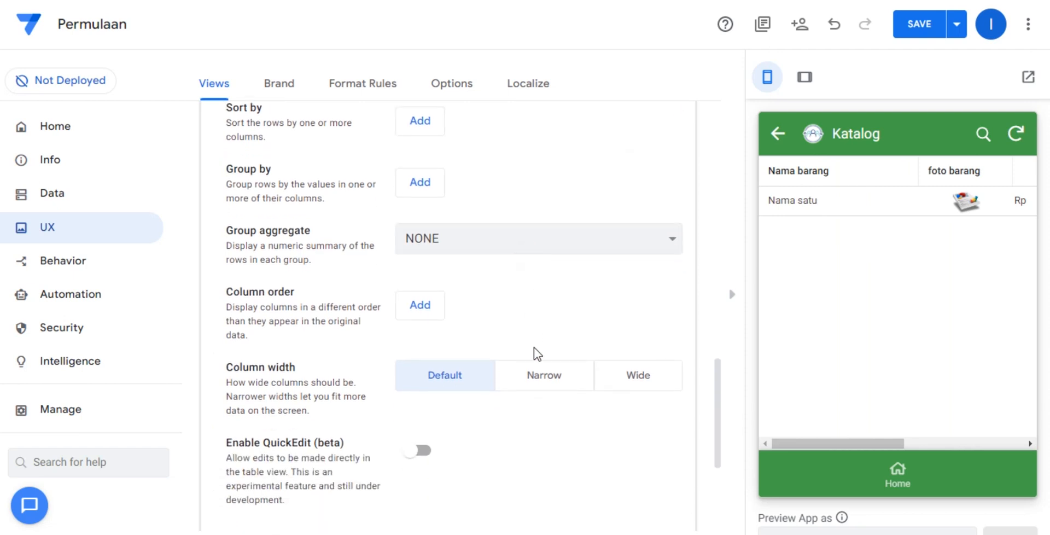
click(533, 374)
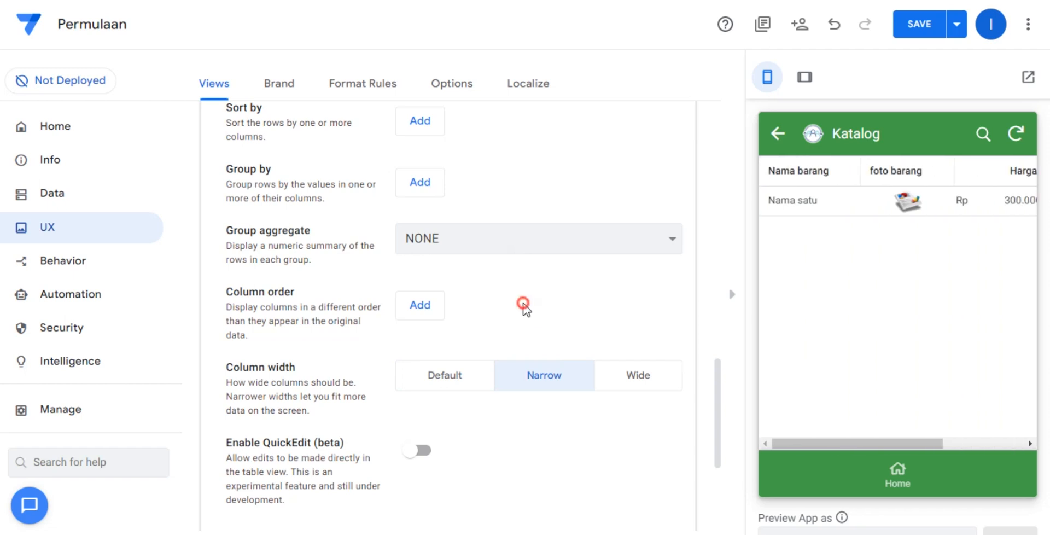
click(415, 314)
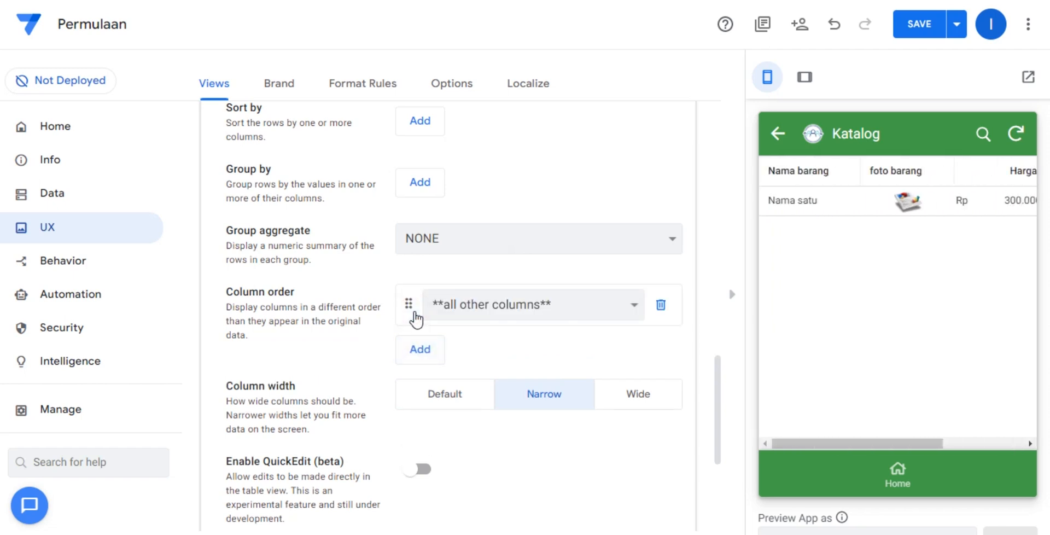
click(657, 307)
In the home_Detail view, set the image style to Fit and the display mode to Centered.
scroll(651, 314, down, 1)
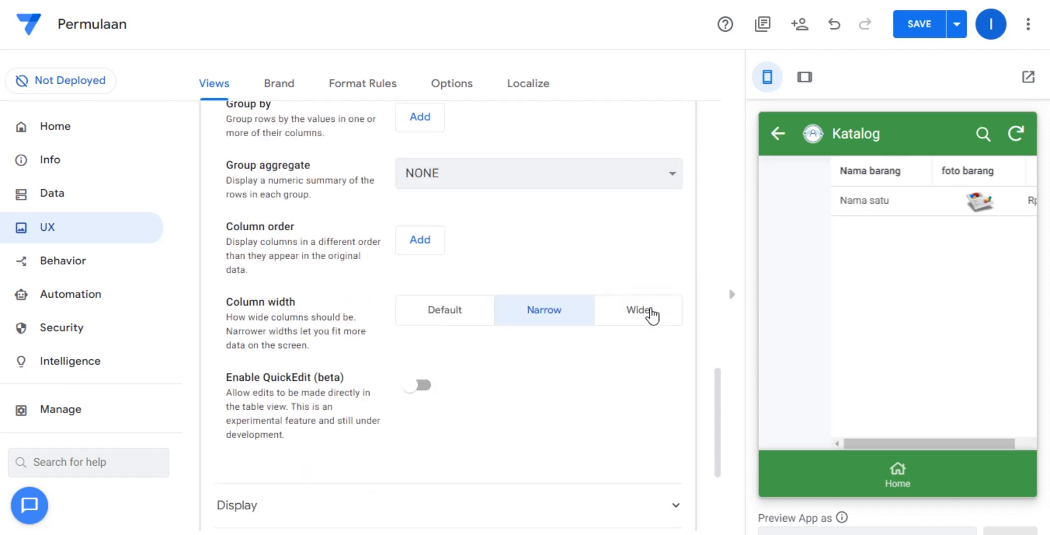
scroll(629, 326, down, 3)
click(323, 497)
scroll(418, 437, down, 2)
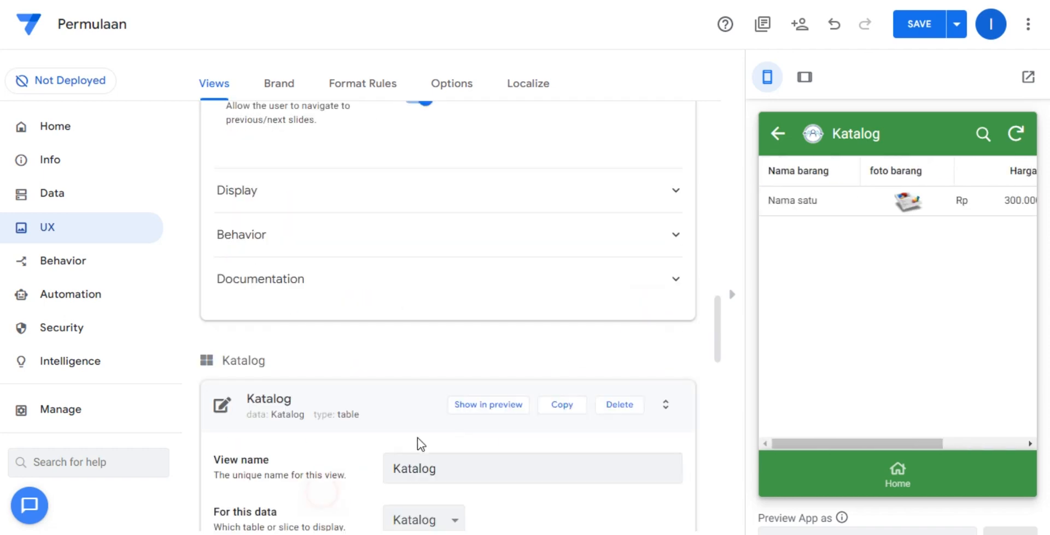
scroll(562, 410, down, 7)
scroll(563, 403, down, 6)
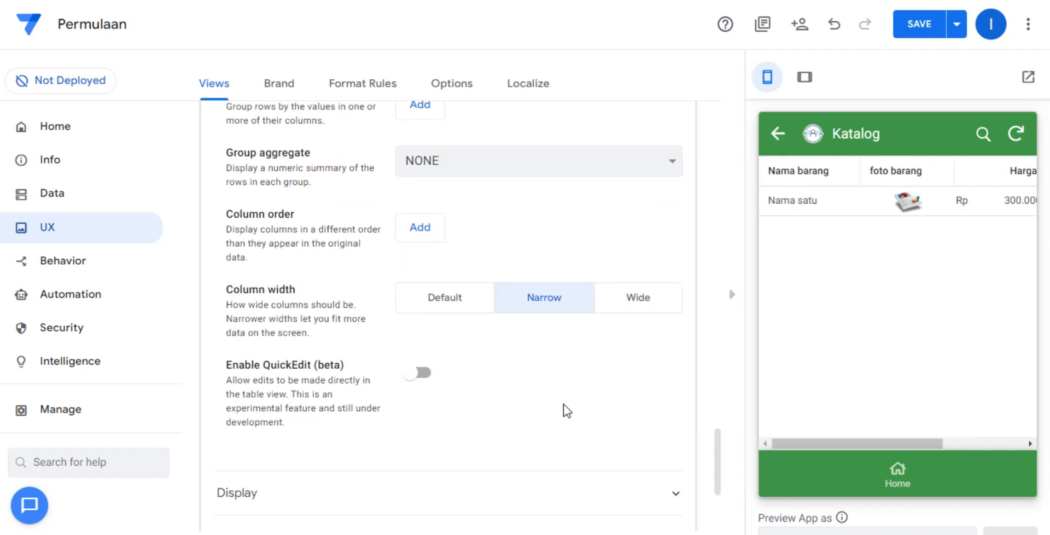
scroll(563, 404, up, 20)
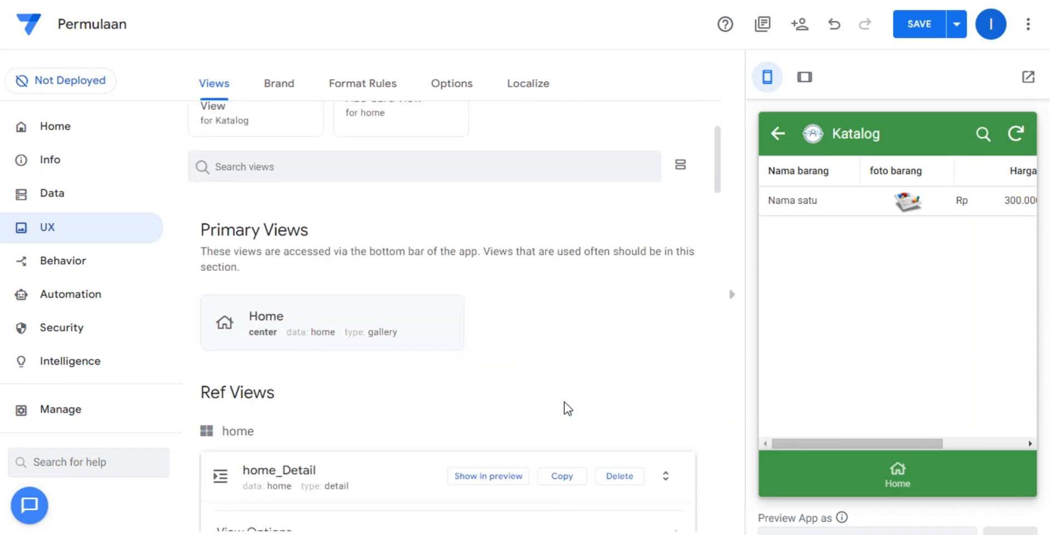
scroll(564, 401, up, 3)
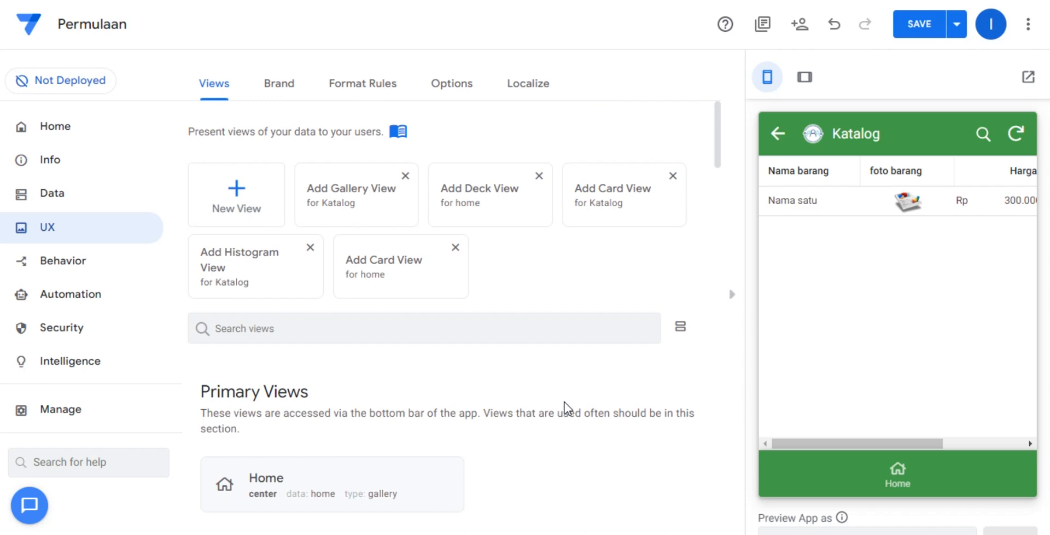
scroll(560, 373, down, 15)
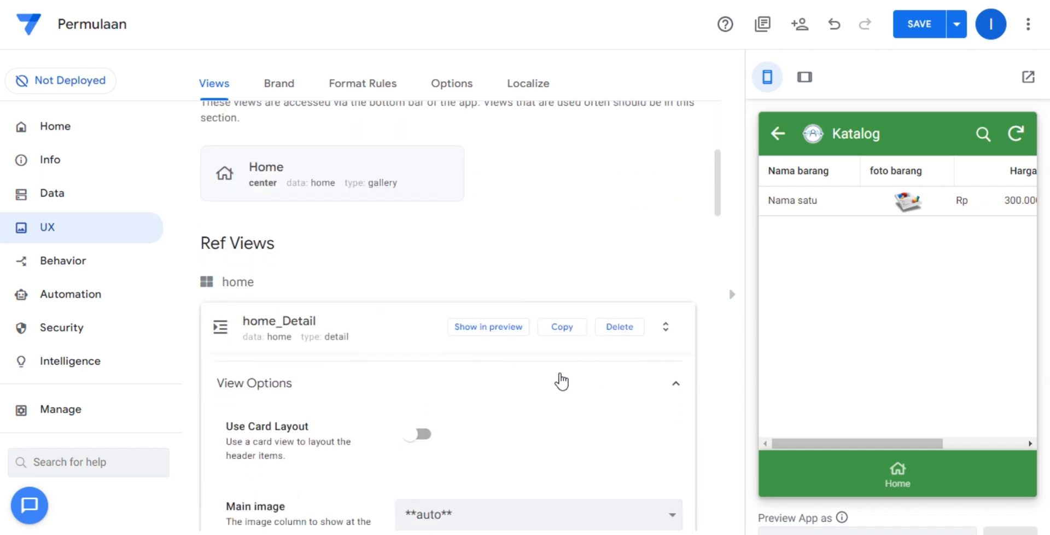
scroll(557, 390, down, 3)
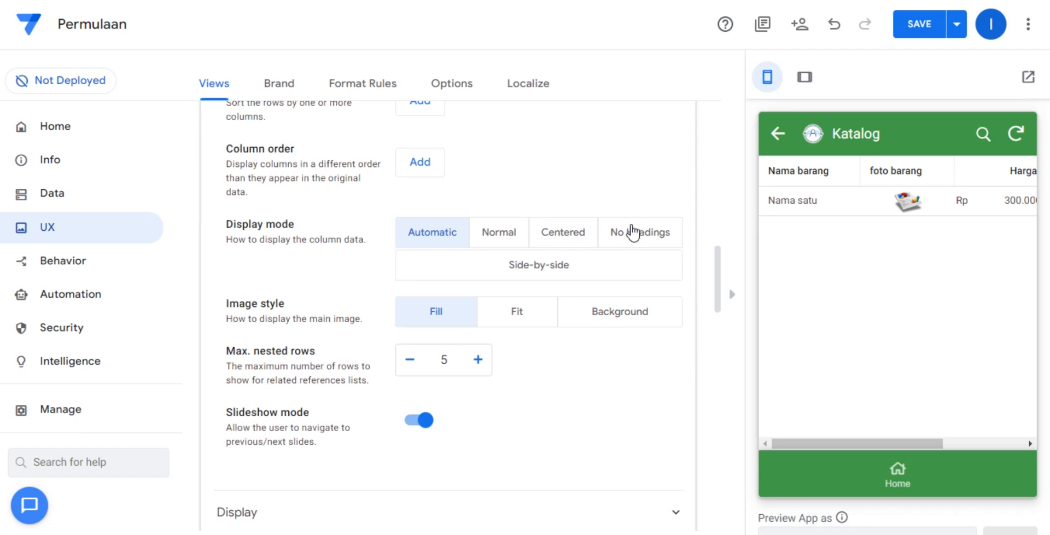
click(523, 311)
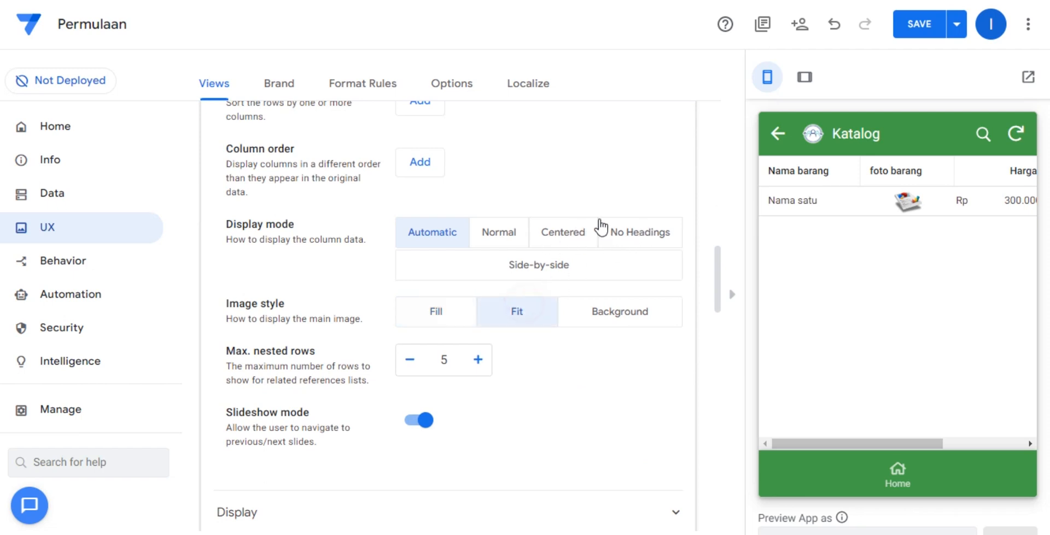
click(575, 235)
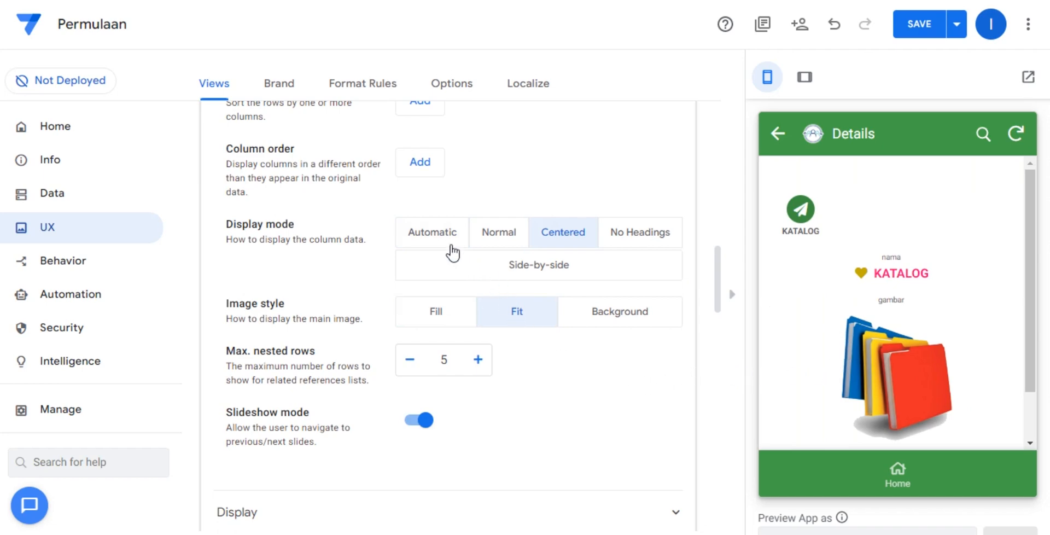
Expand the display settings of home_Detail, return the preview to Home, and save the app.
scroll(487, 354, down, 3)
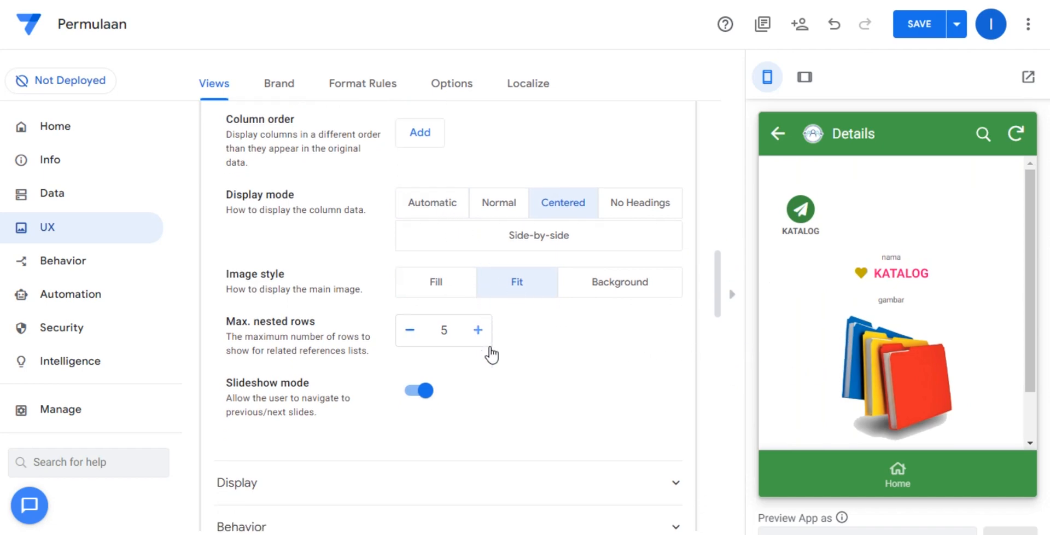
click(487, 345)
scroll(491, 344, down, 5)
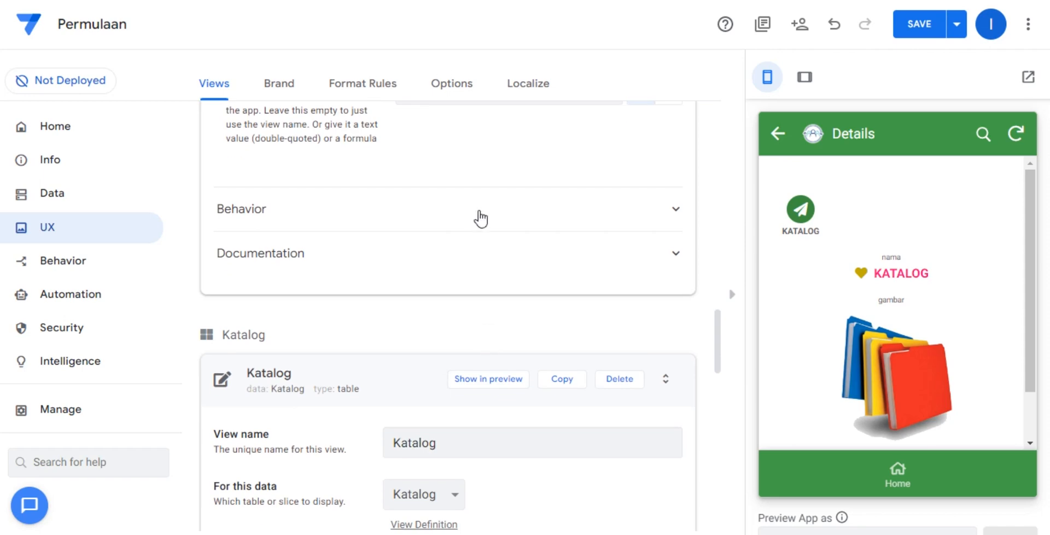
click(897, 471)
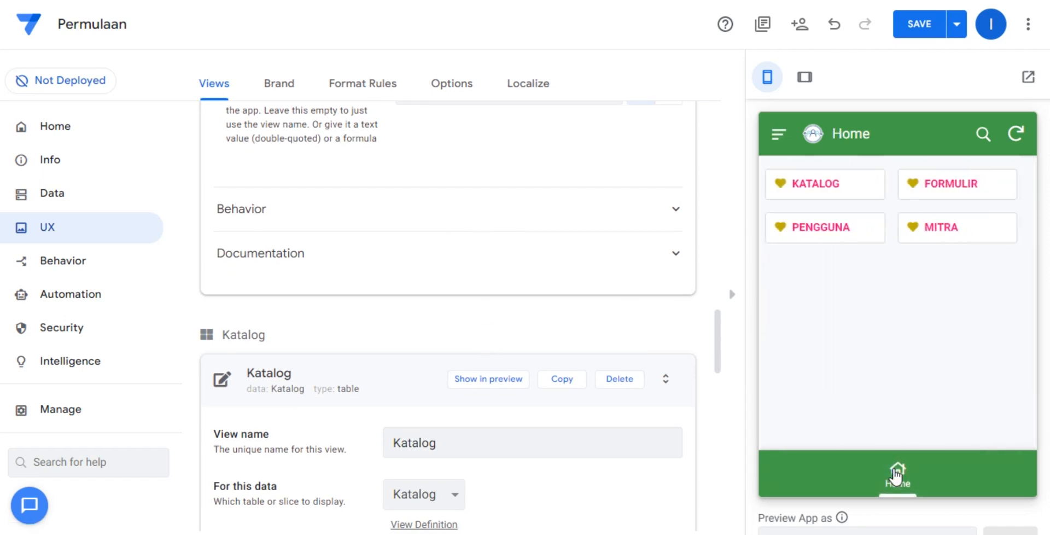
click(919, 28)
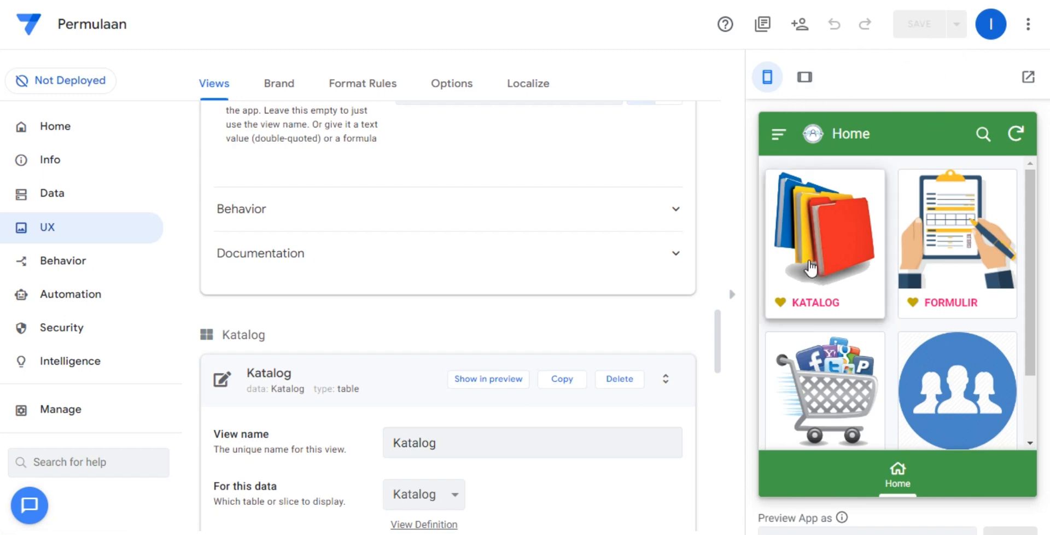
Look through the Home menu items in the app preview and open KATALOG.
scroll(953, 375, down, 1)
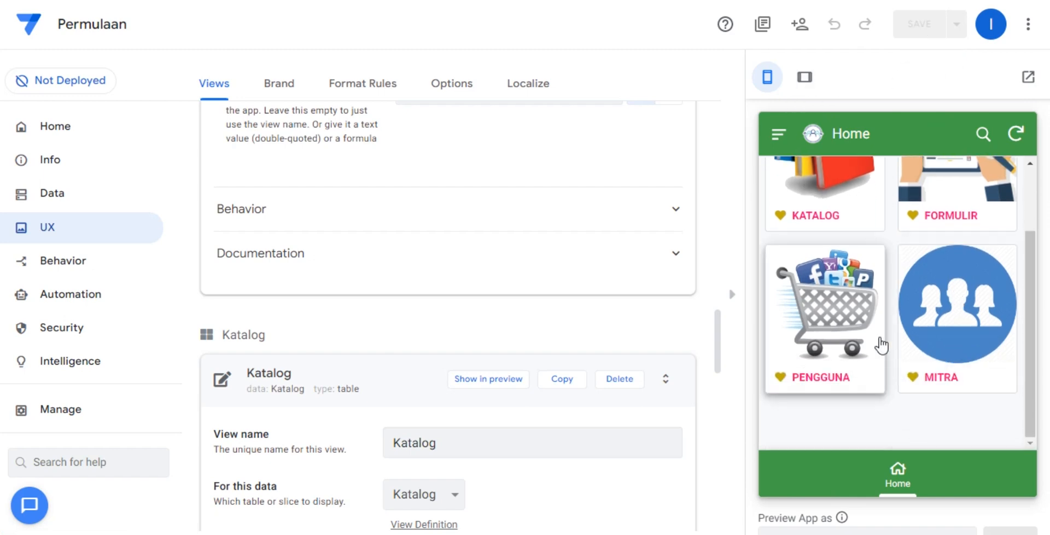
scroll(857, 413, up, 1)
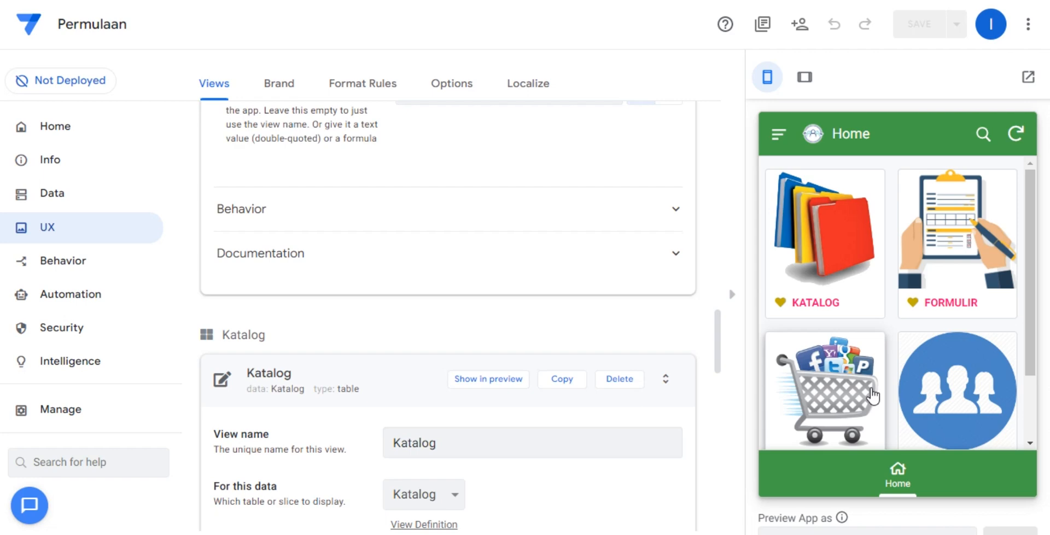
click(854, 273)
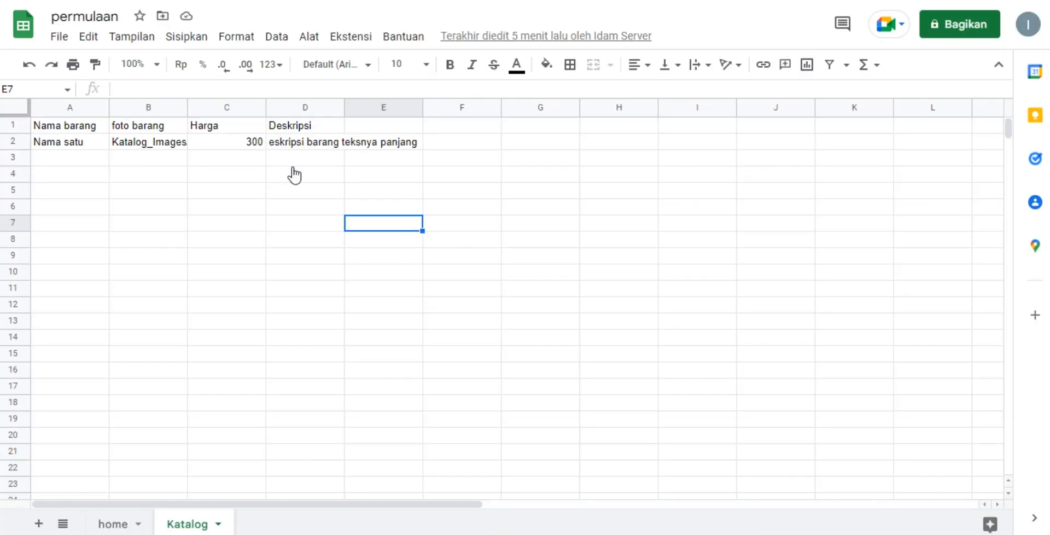
In the permulaan spreadsheet, compare the KATALOG entry of the home sheet with the Katalog sheet's name and data.
click(72, 144)
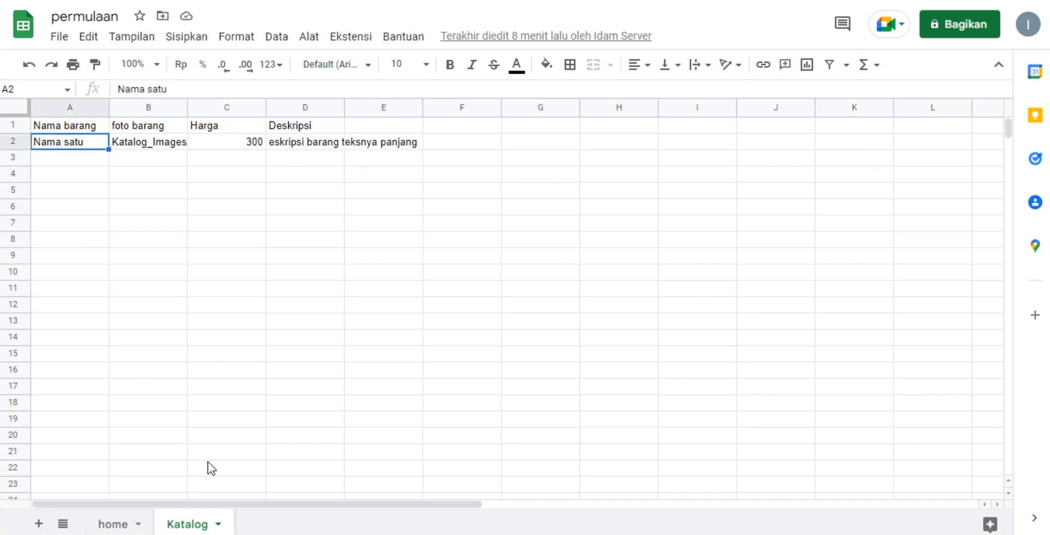
click(114, 523)
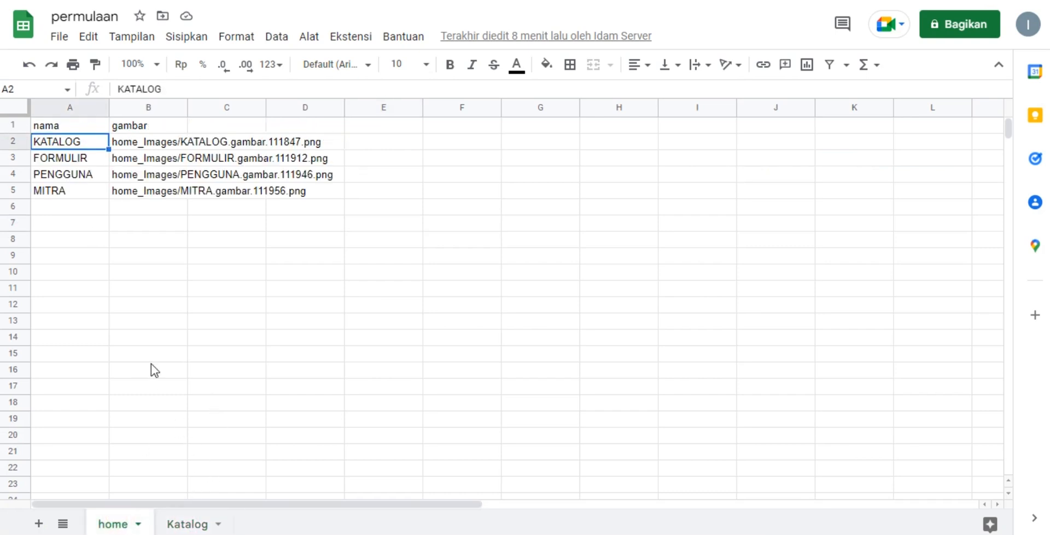
drag(151, 354, 544, 375)
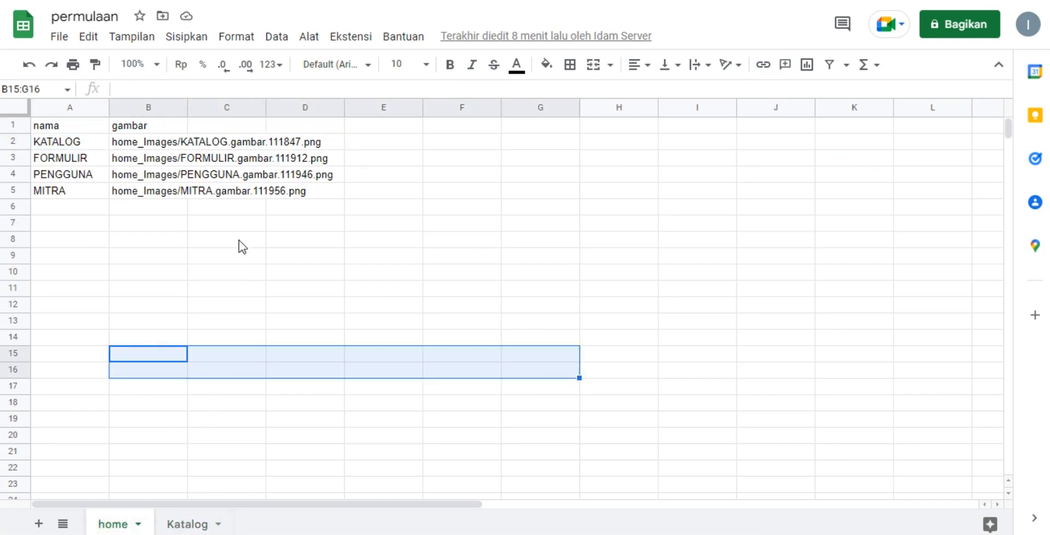
click(74, 142)
click(184, 523)
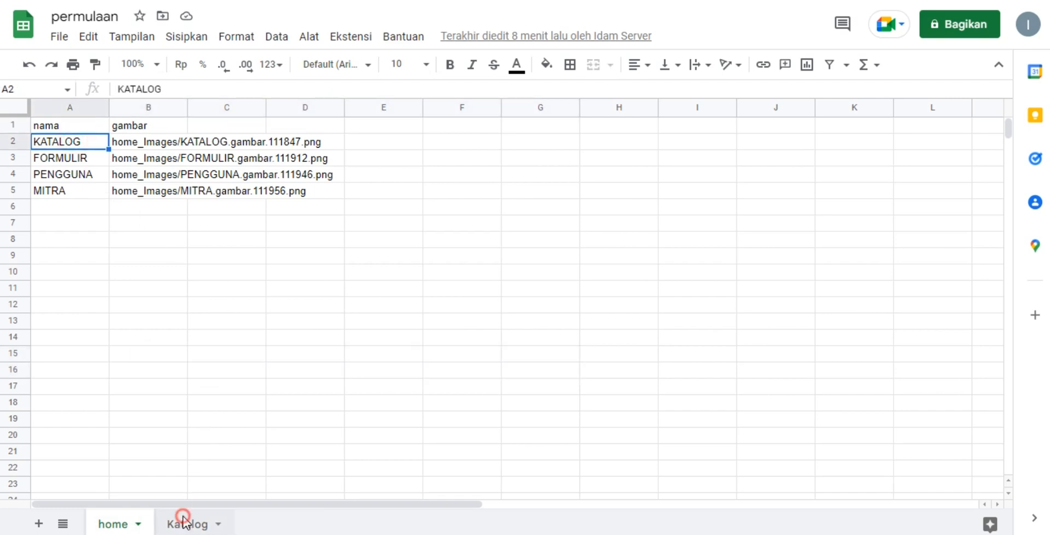
click(257, 230)
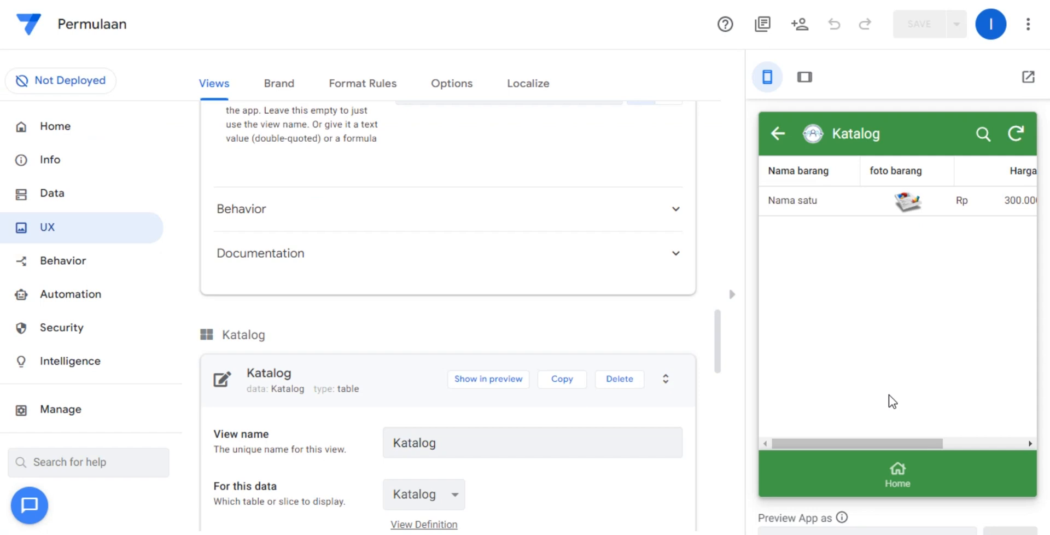
Back in the AppSheet preview, test the FORMULIR item from the Home menu and return to Home.
click(891, 469)
click(965, 216)
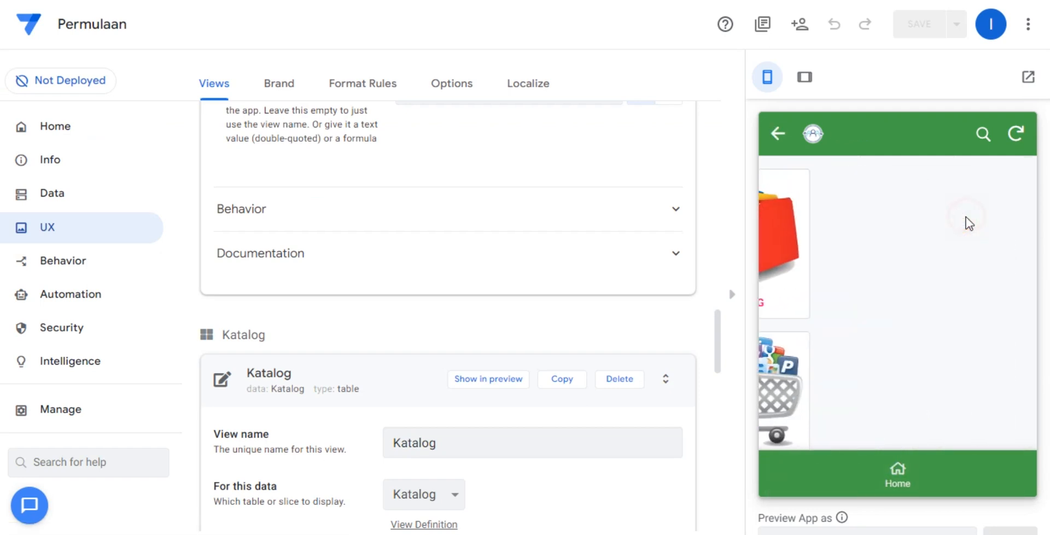
click(897, 471)
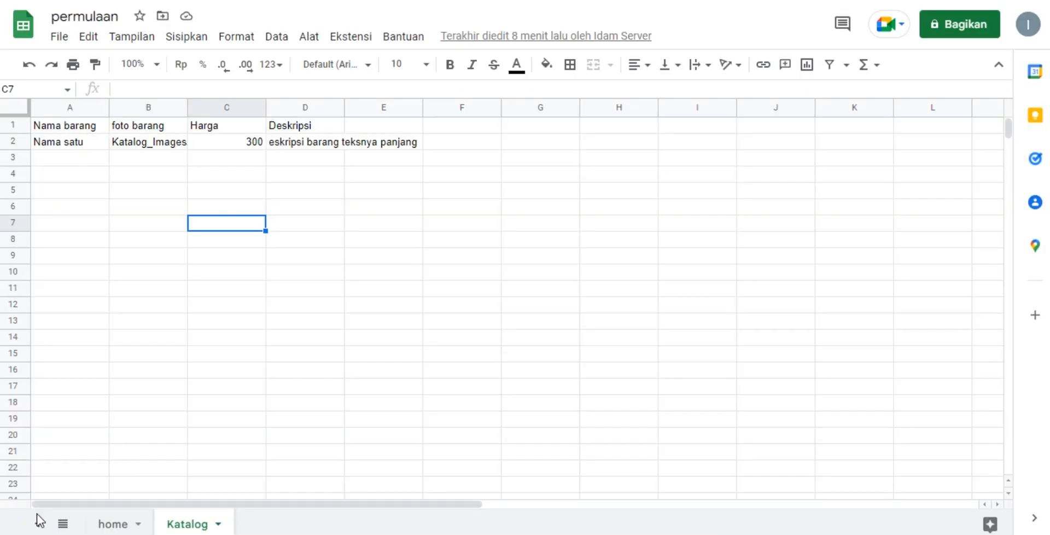
Add a new sheet to the permulaan spreadsheet and rename it FORMULIR, using the name copied from the home sheet.
click(38, 520)
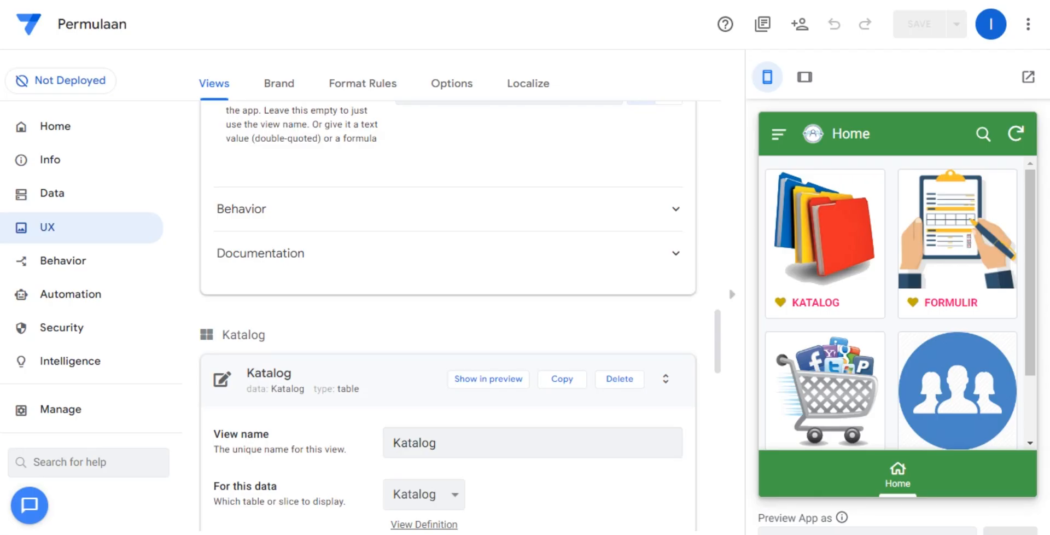
click(944, 313)
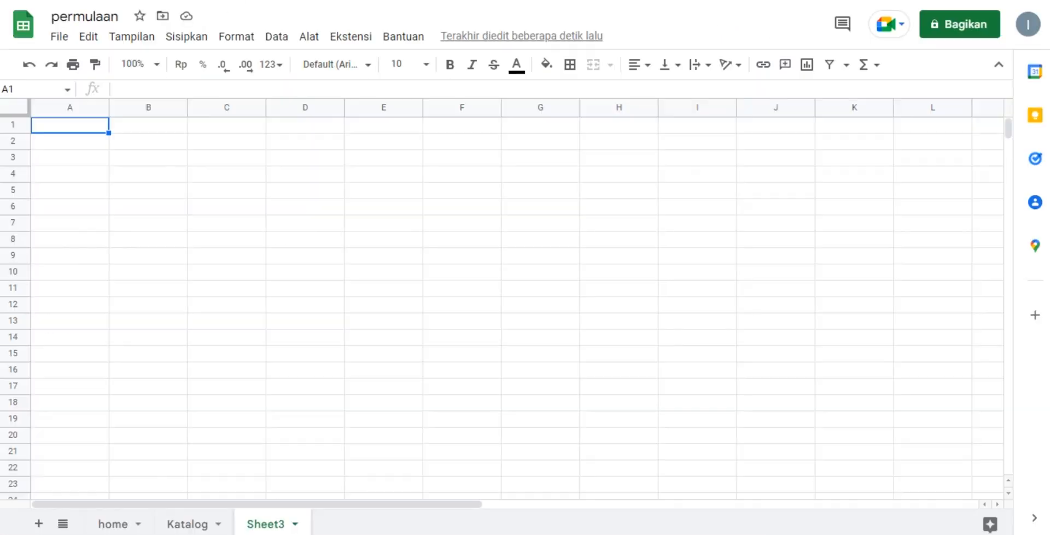
click(103, 524)
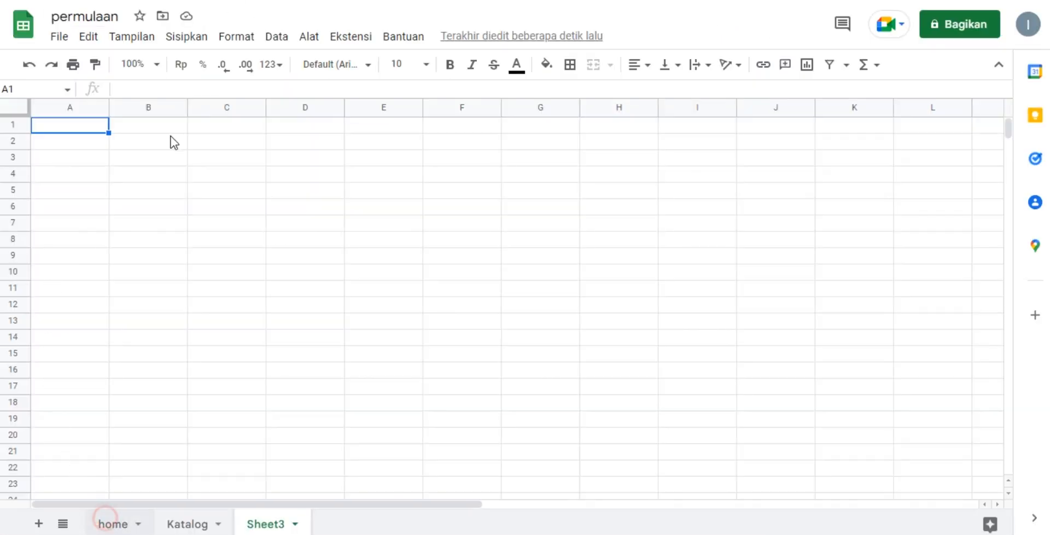
click(74, 158)
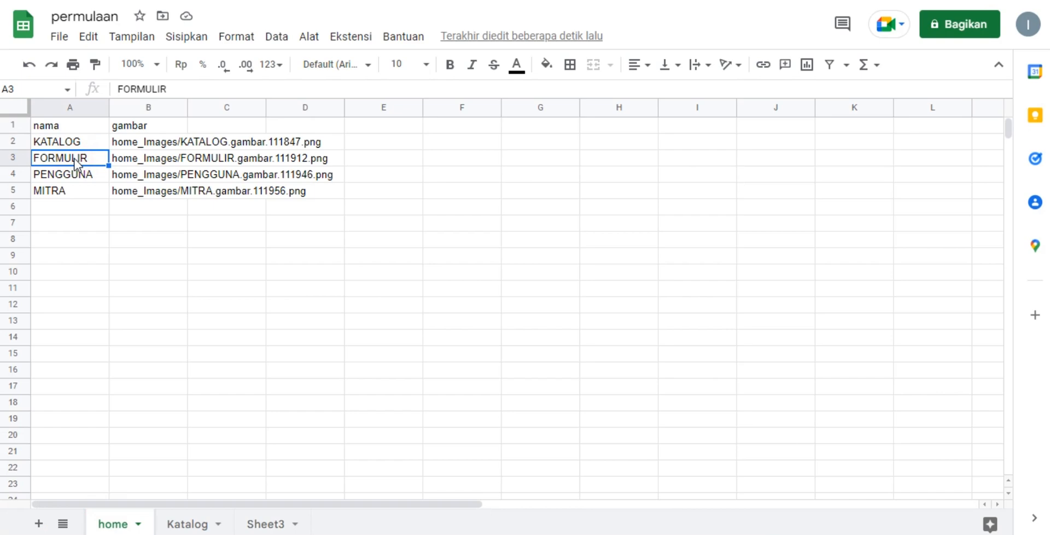
key(ctrl+c)
click(261, 524)
double_click(261, 523)
key(ctrl+v)
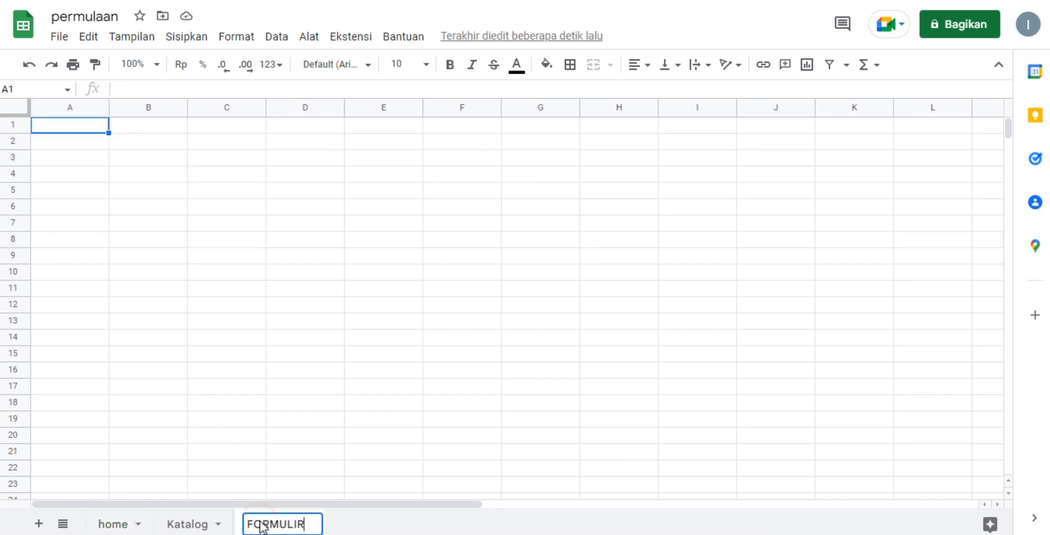
click(305, 419)
click(436, 344)
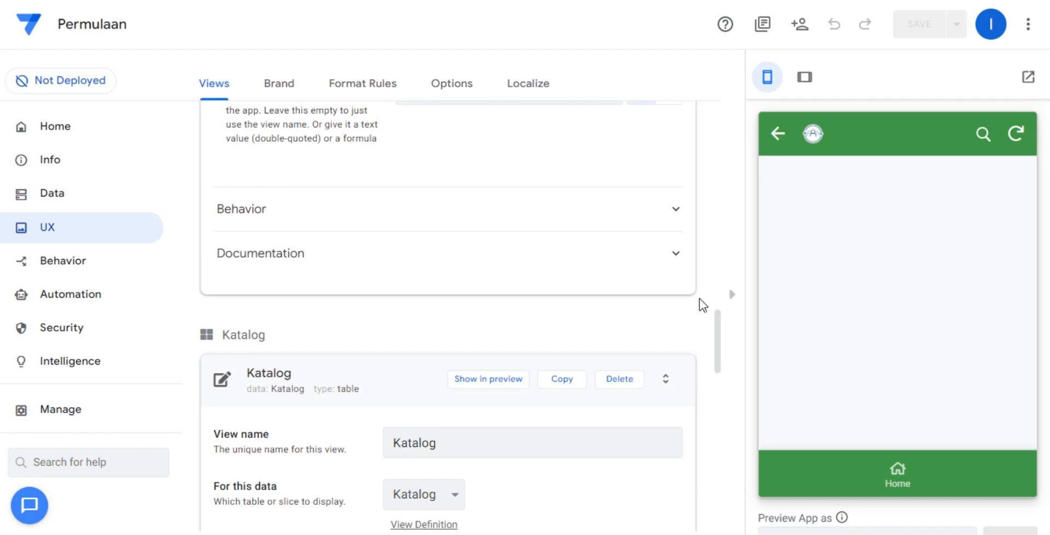
In the AppSheet preview of Permulaan, test the PENGGUNA item from the Home menu, return to Home and review its items.
click(898, 473)
scroll(868, 421, down, 2)
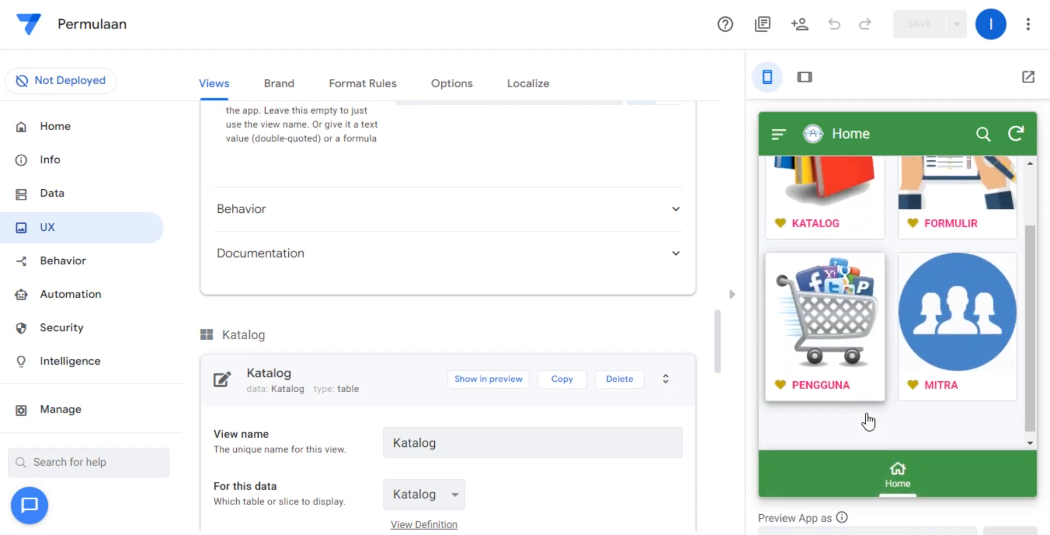
click(867, 389)
click(897, 471)
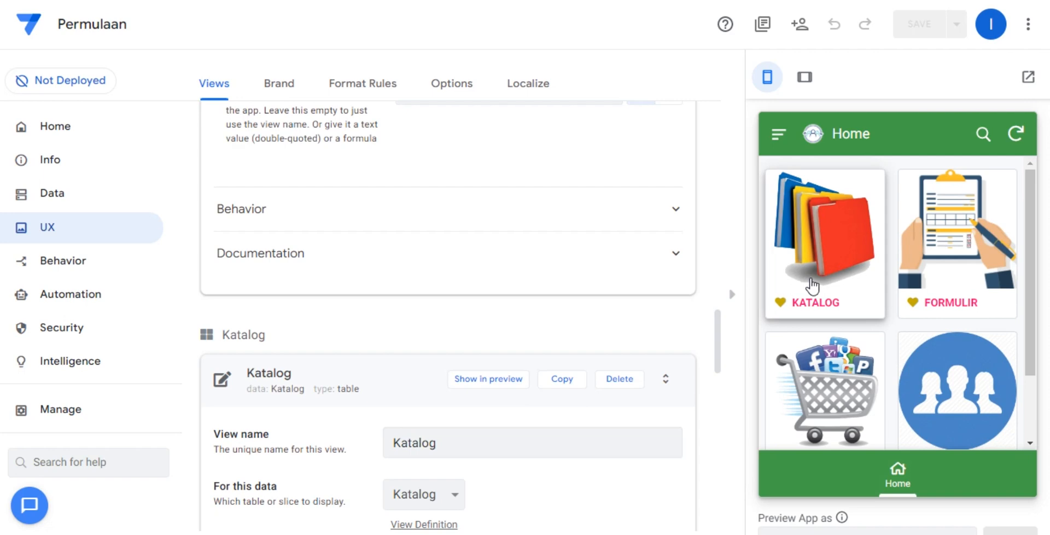
scroll(818, 303, down, 2)
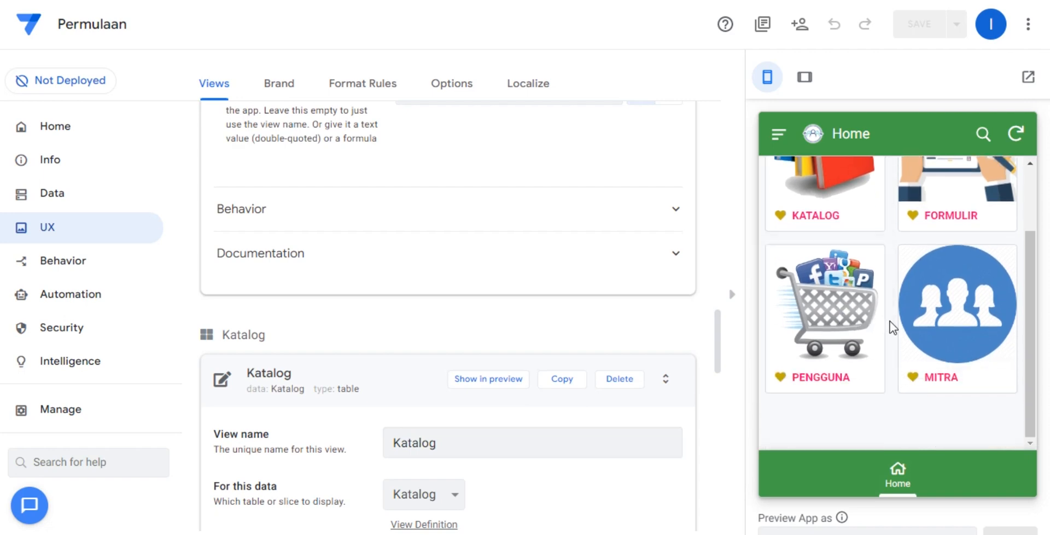
scroll(892, 328, up, 2)
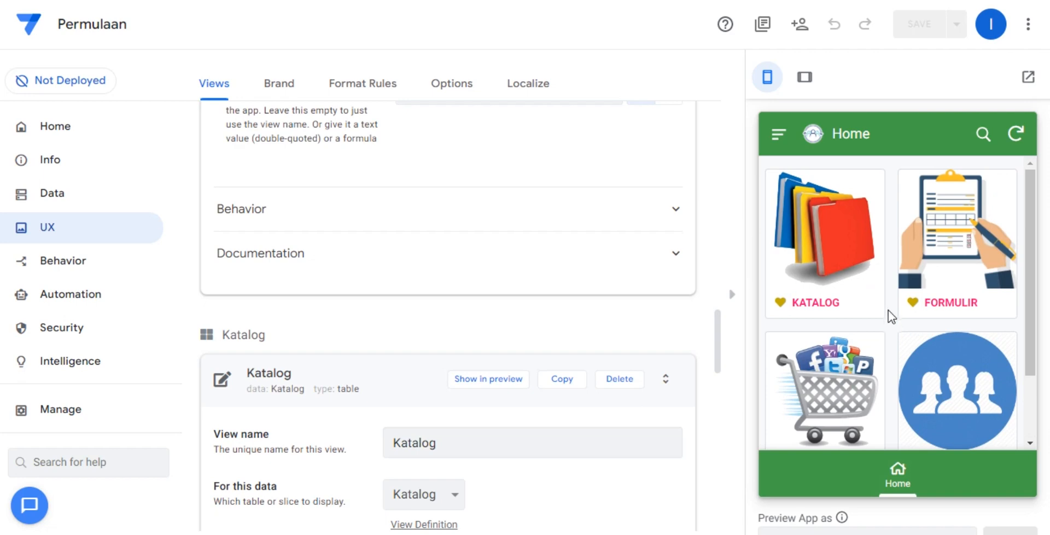
Open KATALOG from the Home menu and view the details of the Nama satu item.
click(862, 301)
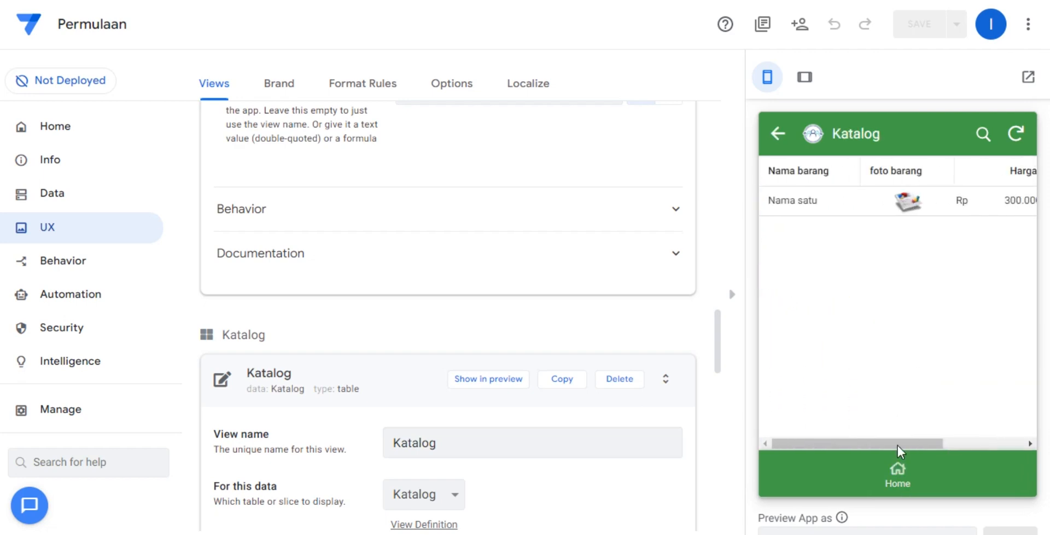
click(866, 201)
scroll(858, 300, down, 2)
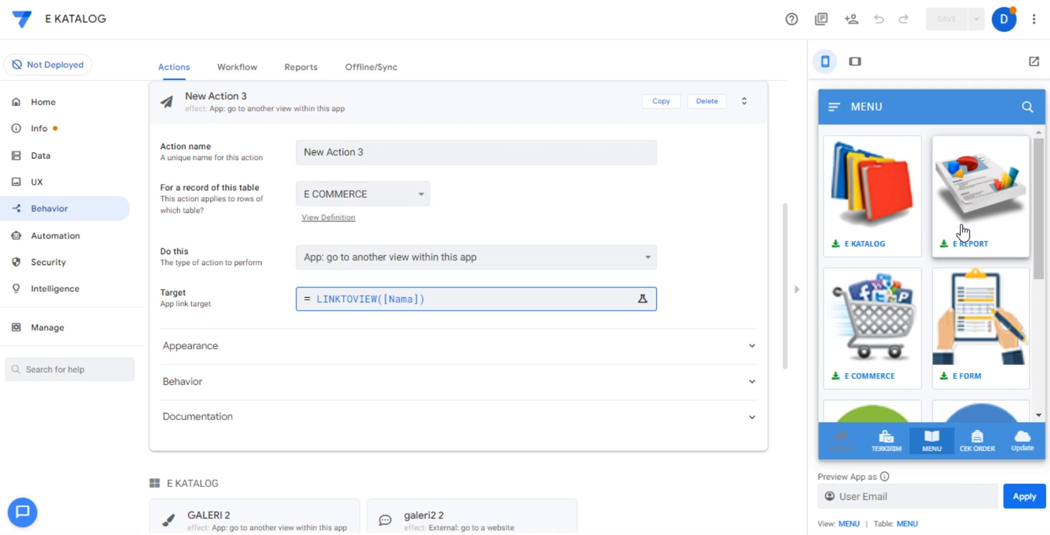
Switch to the E KATALOG app, look through its MENU preview, open E REPORT, and check its MAP ORDER and SURVEYOR items.
scroll(962, 229, down, 3)
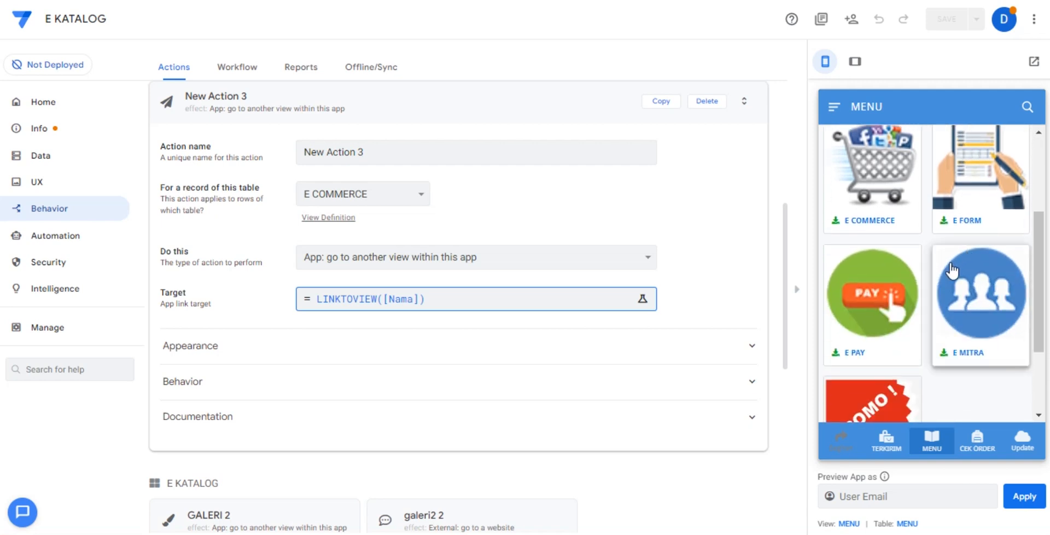
scroll(951, 271, up, 4)
click(970, 203)
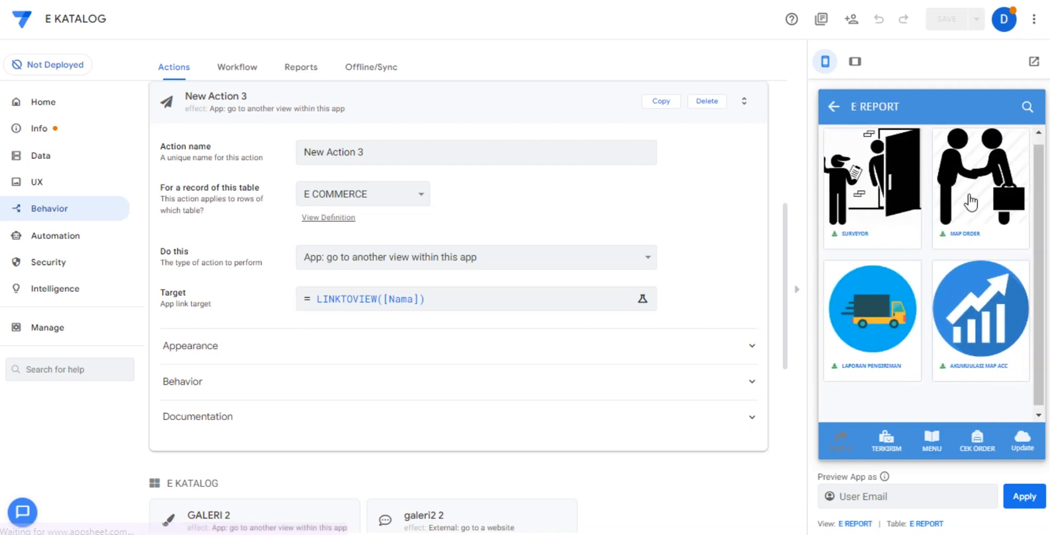
click(970, 202)
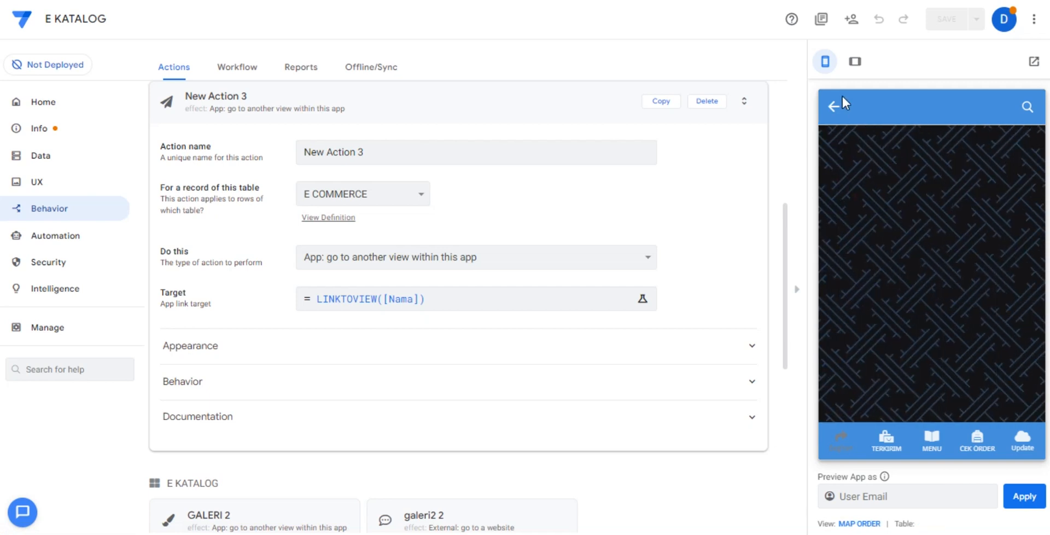
click(822, 105)
click(869, 186)
click(830, 109)
Open LAPORAN PENGIRIMAN, drill down through the 18/6/2022 deliveries to one supervisor's record, read its details, and return to MENU.
click(881, 301)
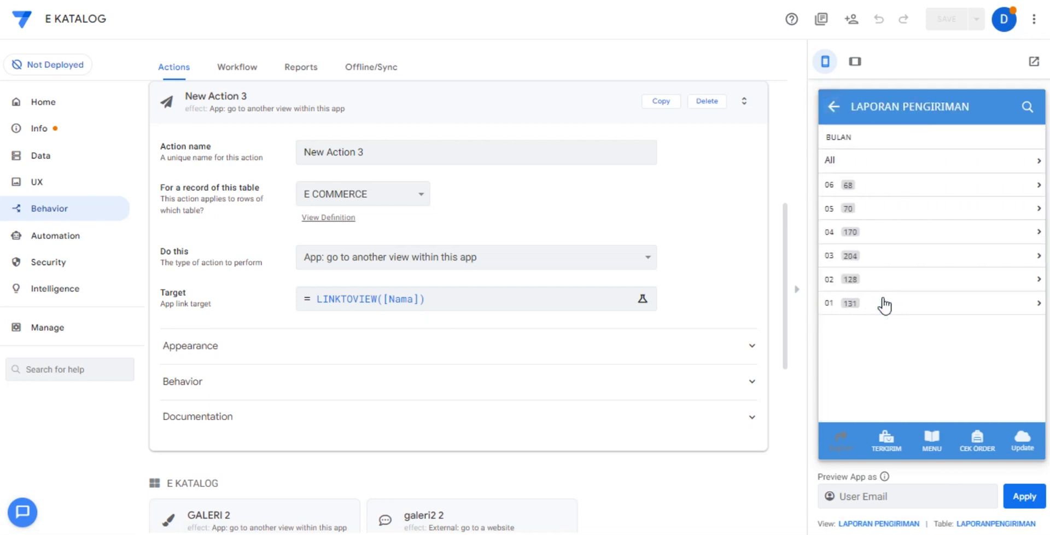
click(898, 160)
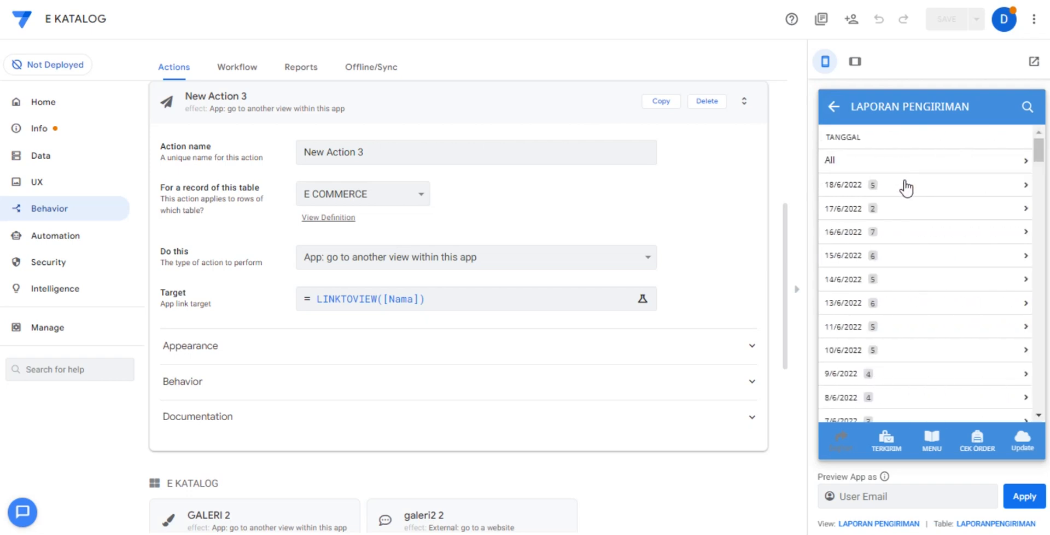
click(905, 181)
click(902, 169)
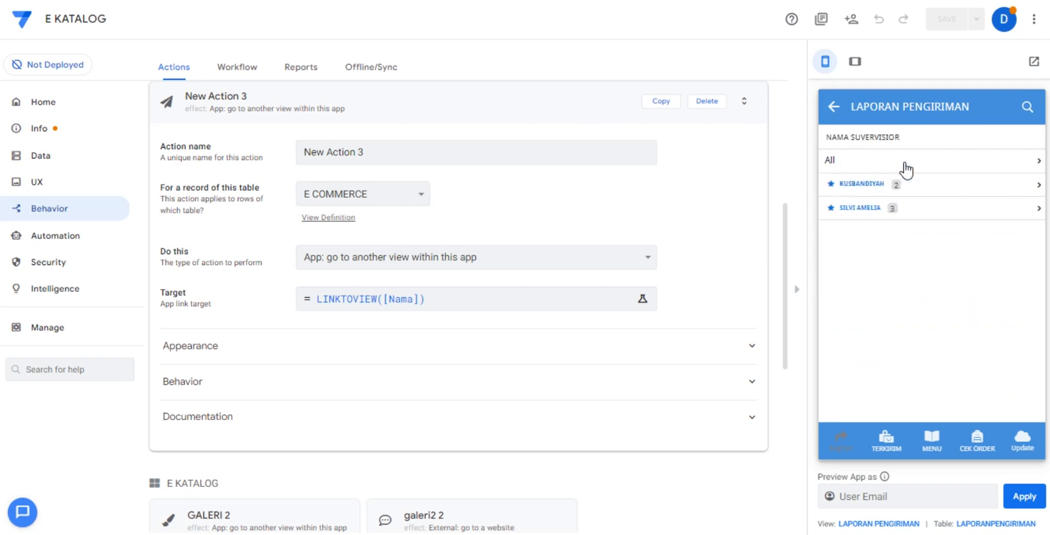
click(905, 180)
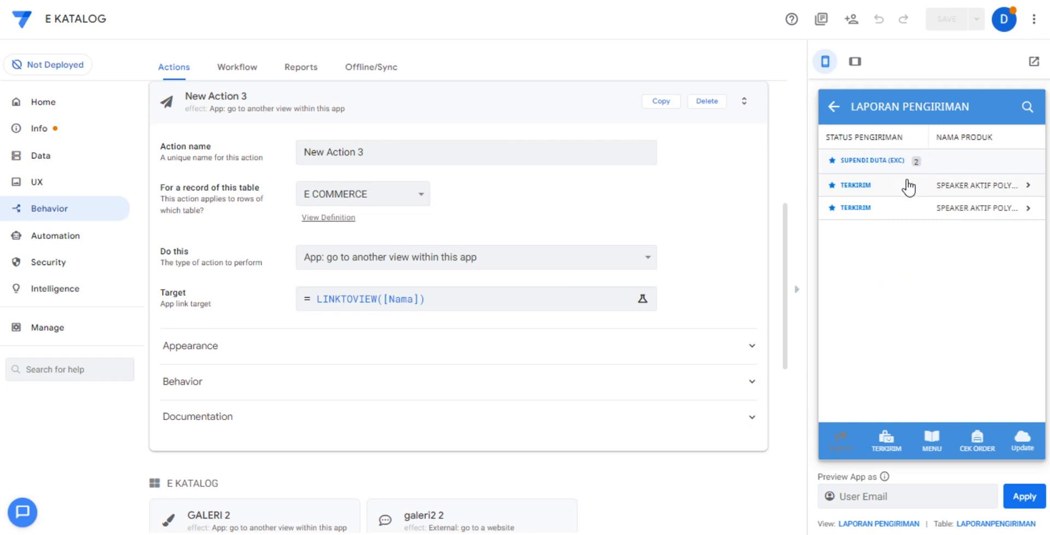
click(899, 186)
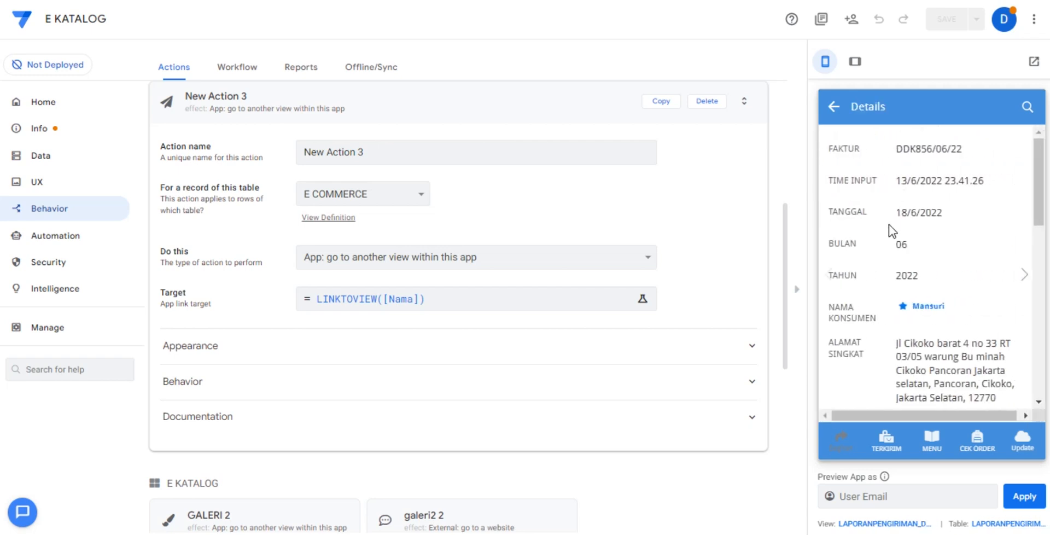
scroll(887, 224, down, 7)
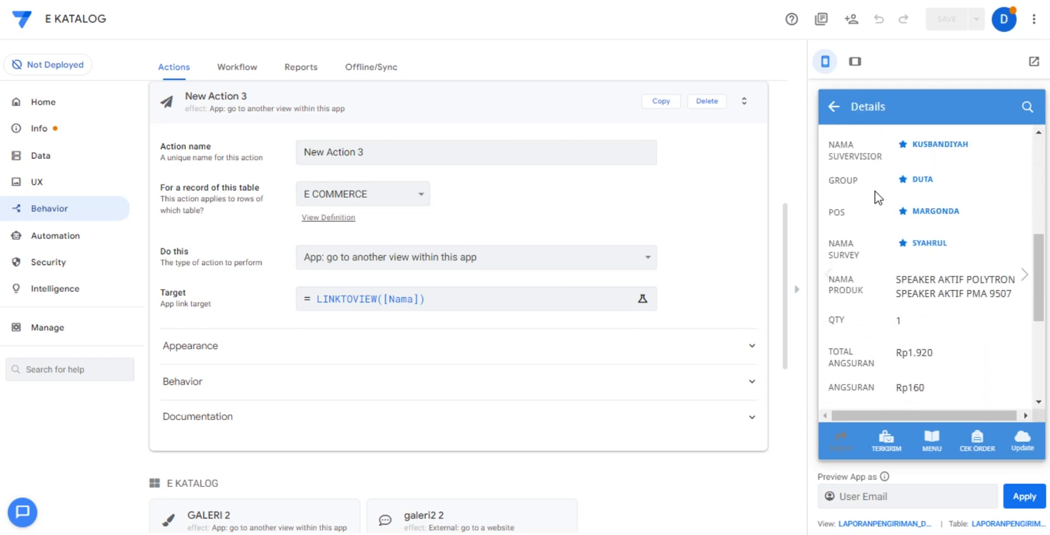
scroll(949, 303, down, 2)
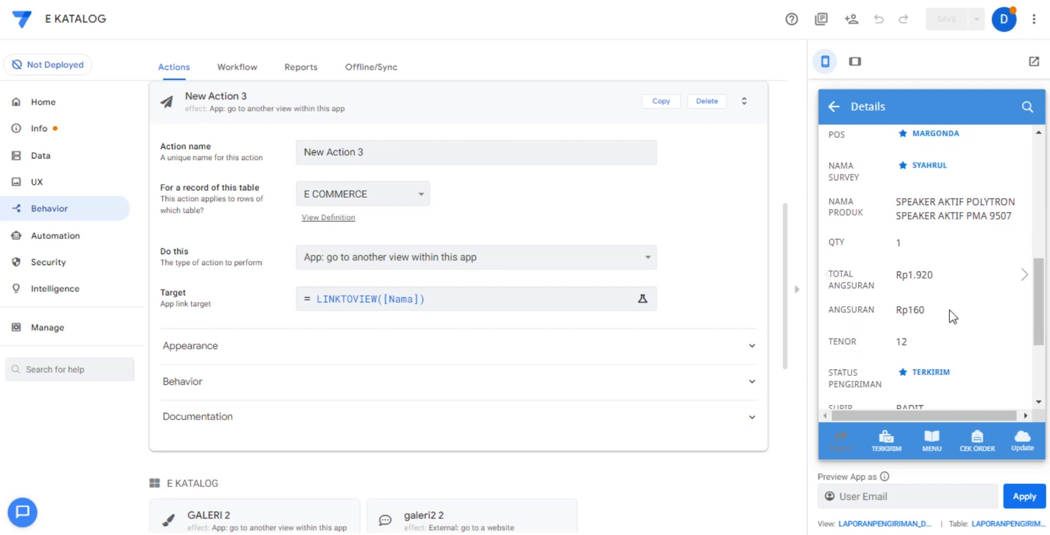
scroll(949, 310, down, 3)
click(932, 436)
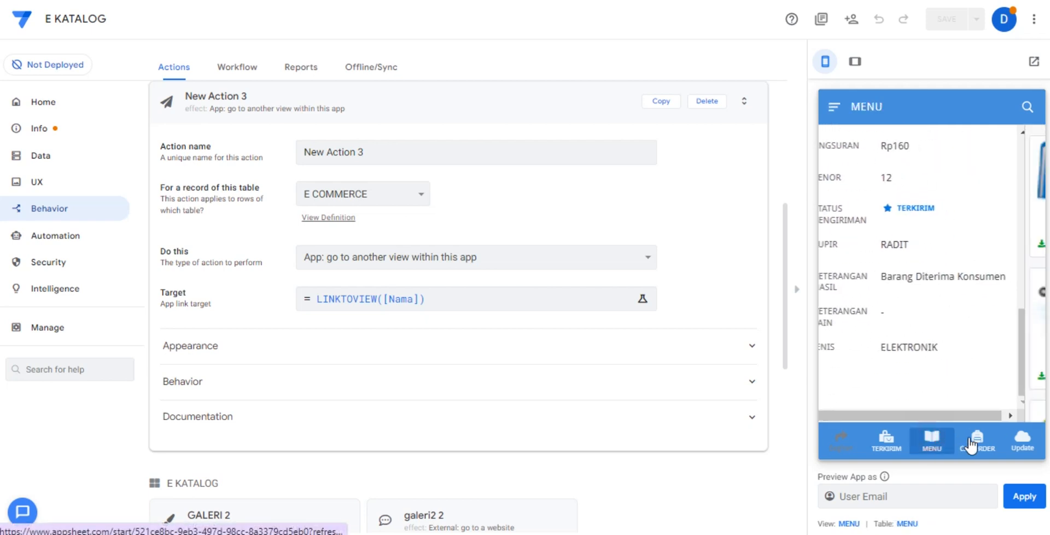
Open CEK ORDER and drill down to the 20/6/2022 orders for all POS, supervisors and groups, then look through the list.
click(970, 446)
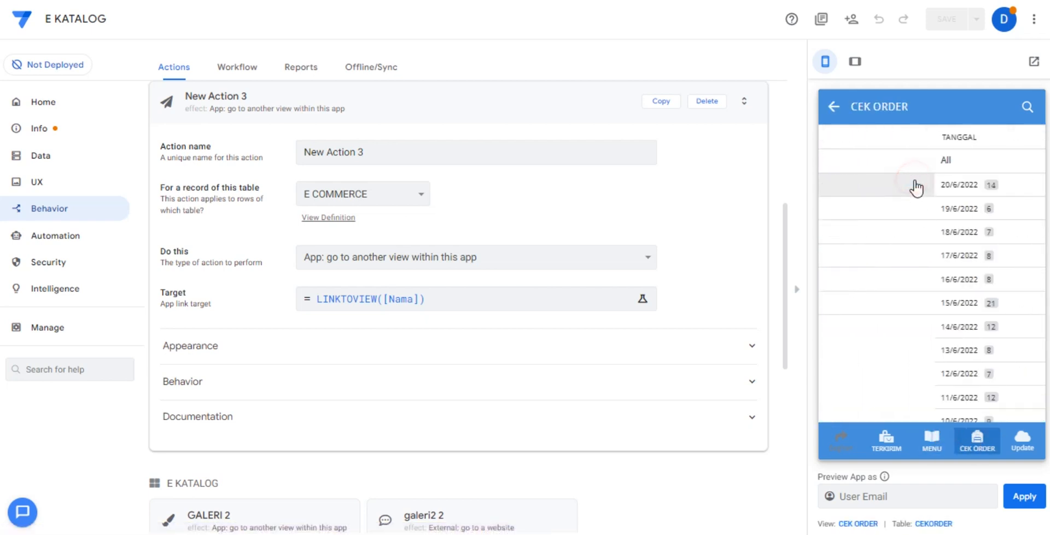
click(908, 187)
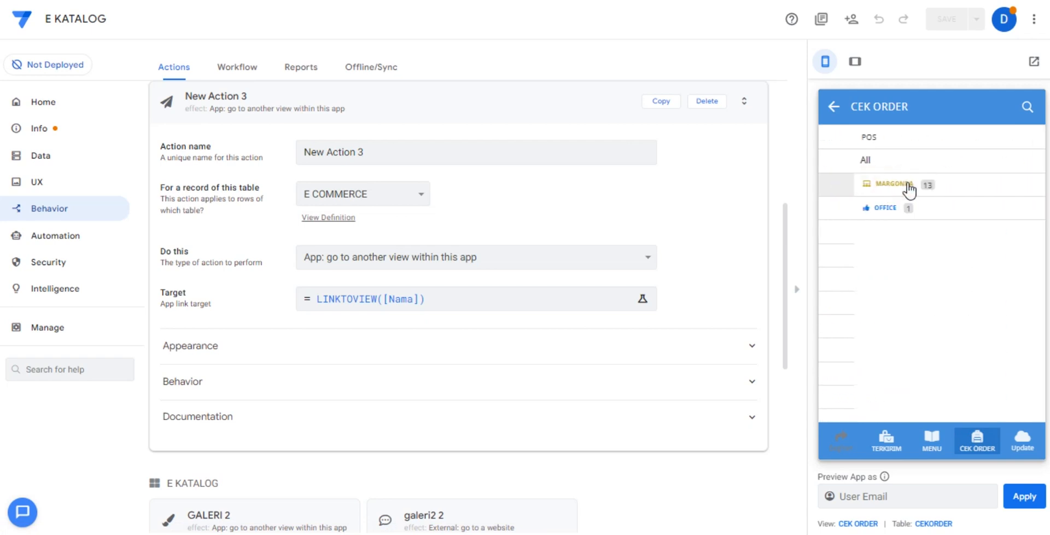
click(911, 167)
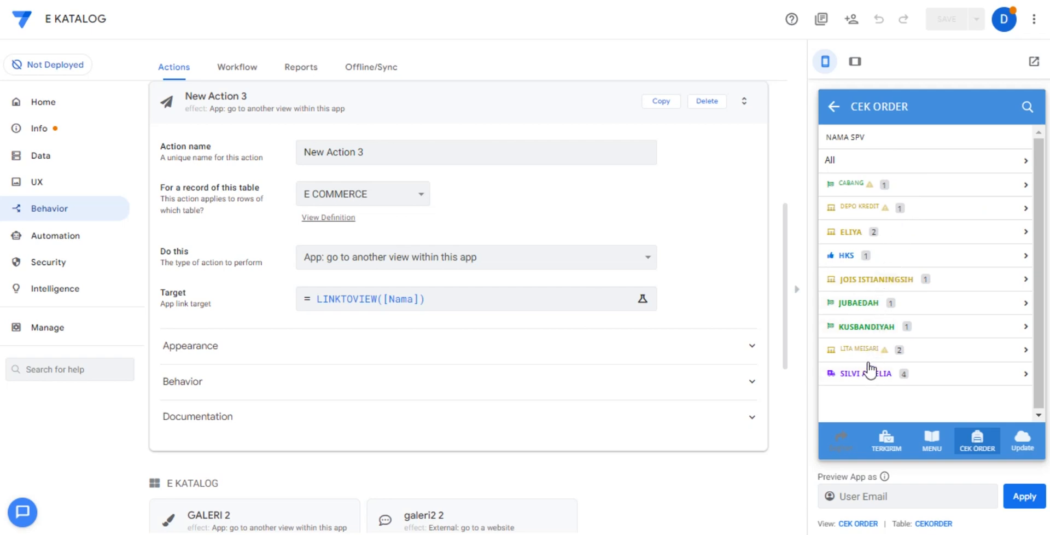
click(890, 168)
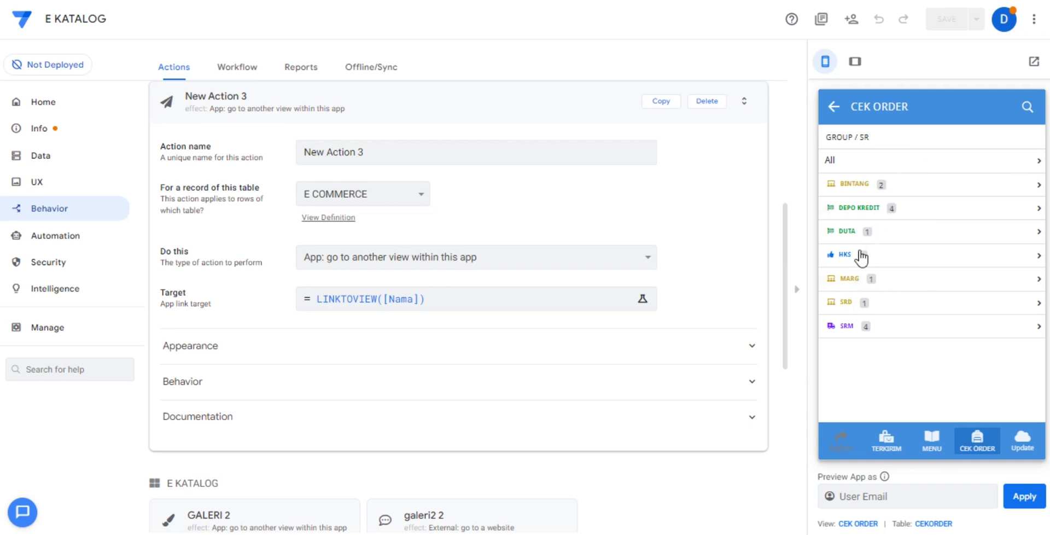
click(852, 158)
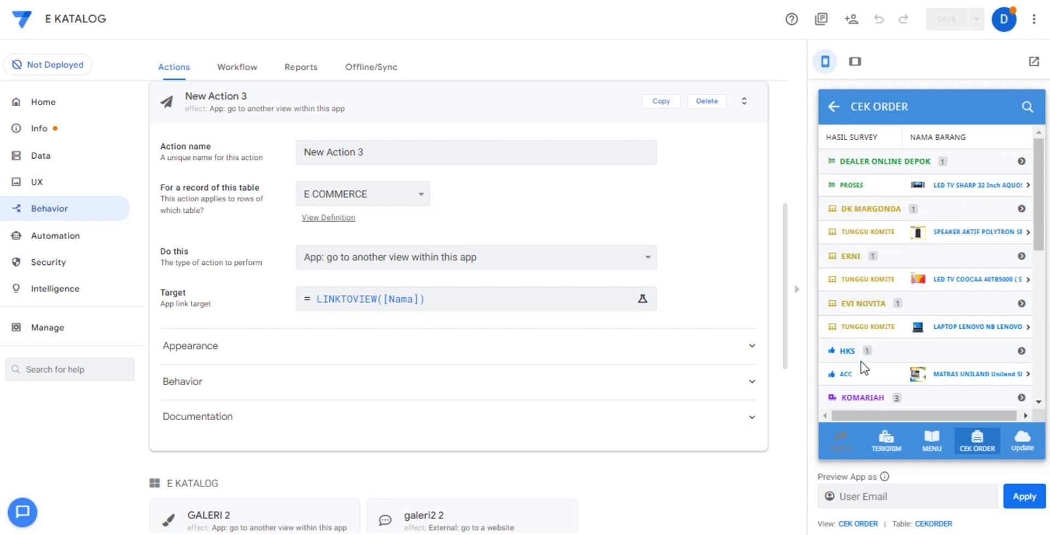
scroll(862, 378, down, 10)
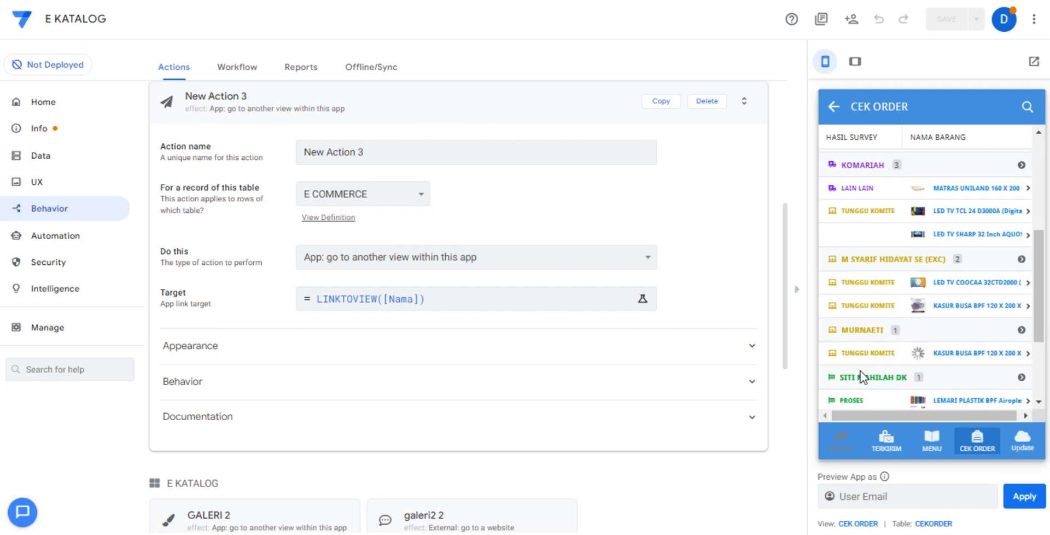
scroll(860, 377, down, 2)
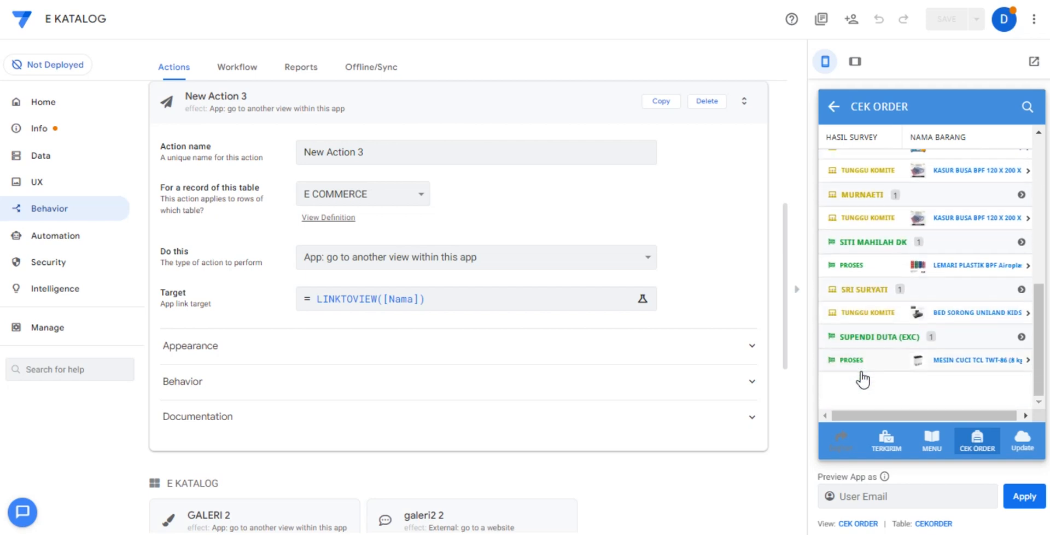
Open the PROSES order for the plastic wardrobe and check the linked sales and supervisor records from its details.
click(866, 268)
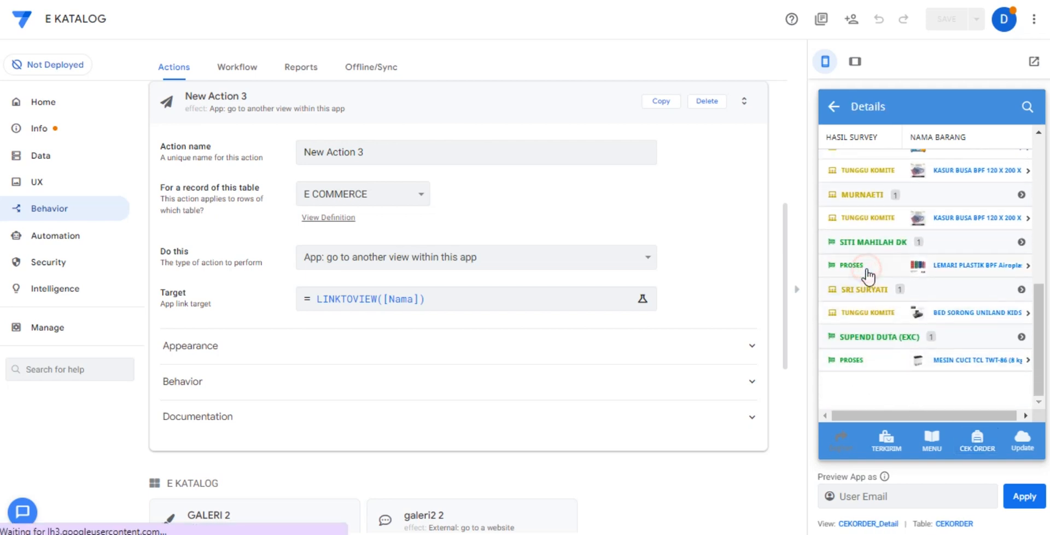
scroll(900, 234, down, 2)
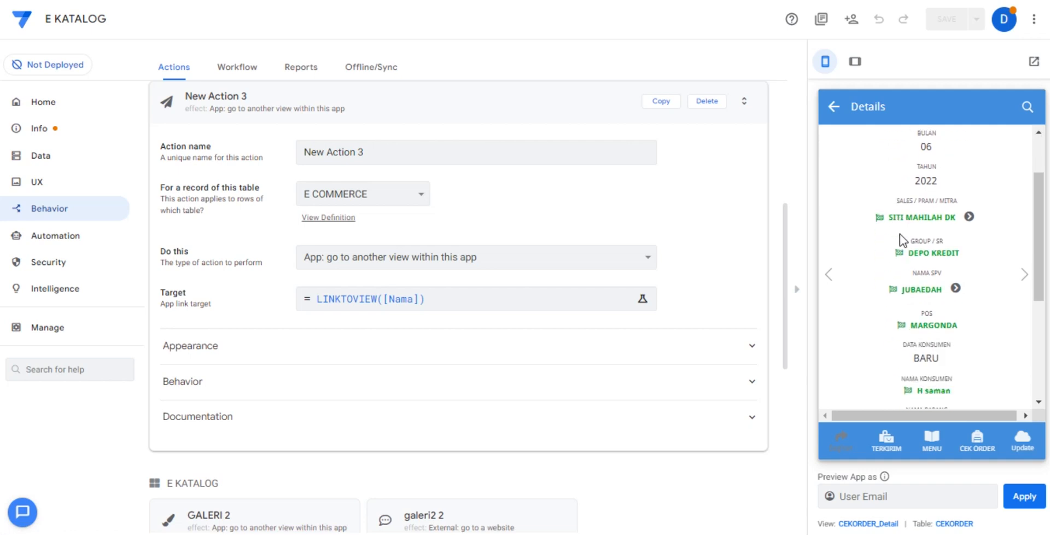
click(976, 217)
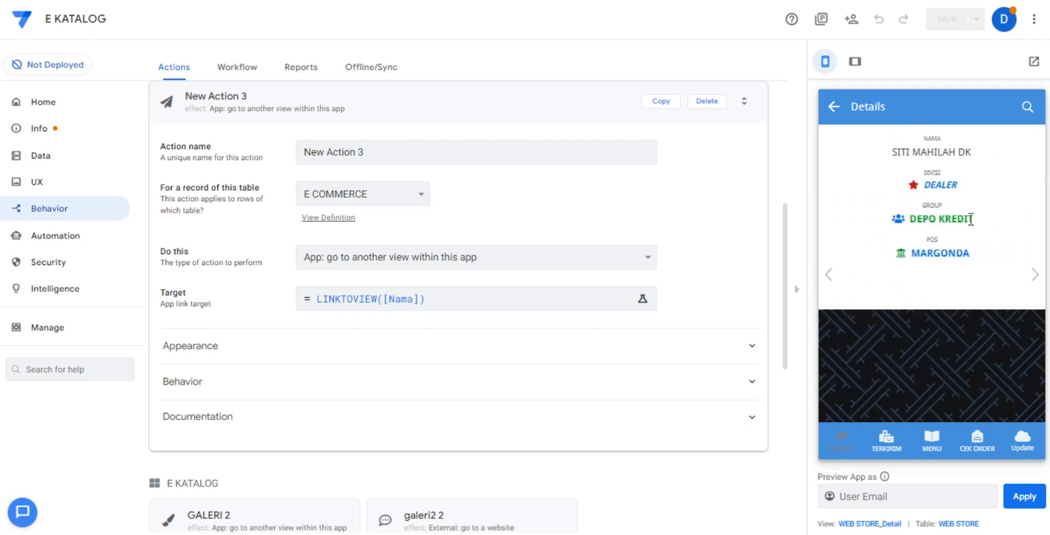
click(833, 106)
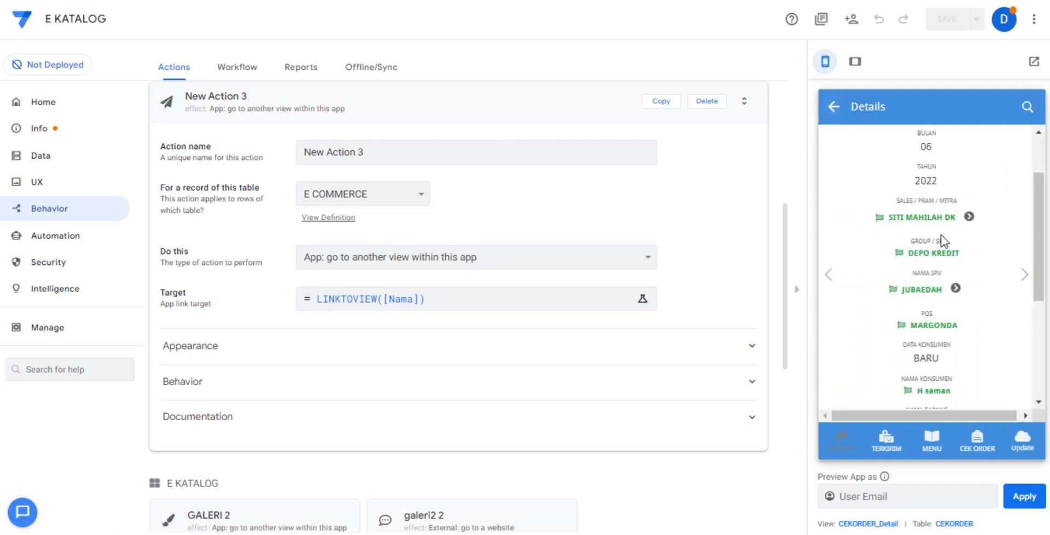
click(955, 290)
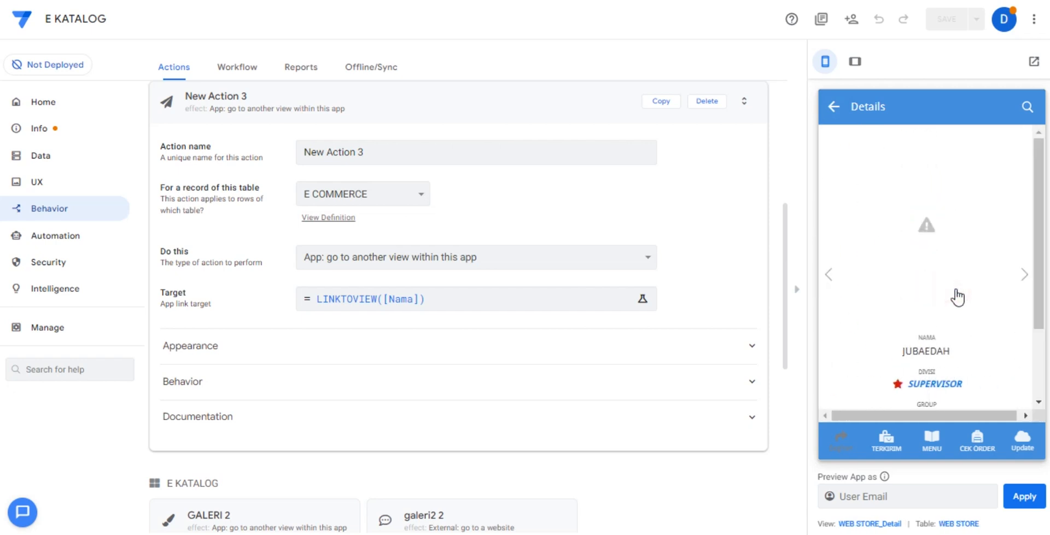
click(833, 107)
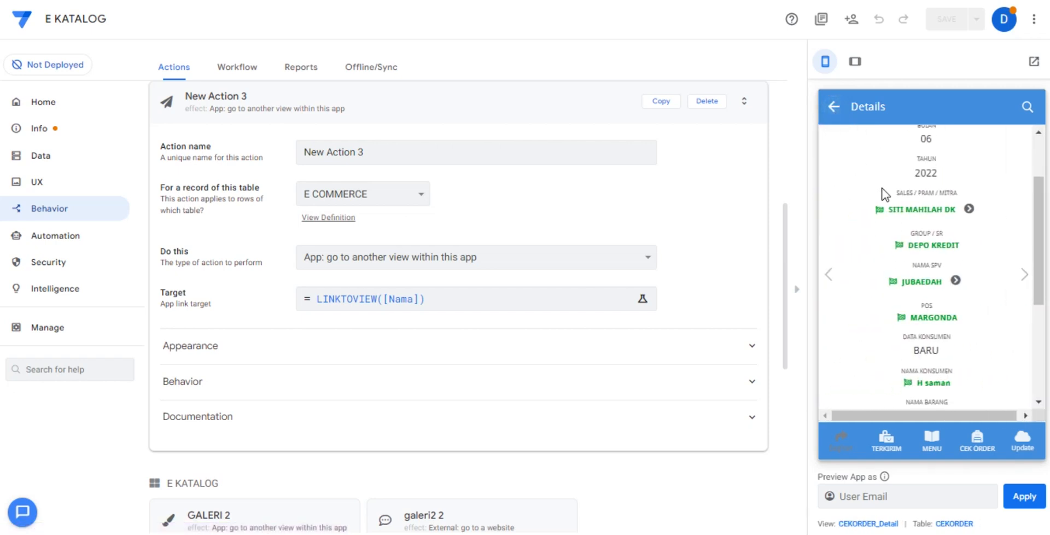
View the linked product details of LEMARI PLASTIK BPF Airoplast 4 Susun, go back to the order, and return to MENU.
scroll(908, 231, down, 4)
click(1009, 217)
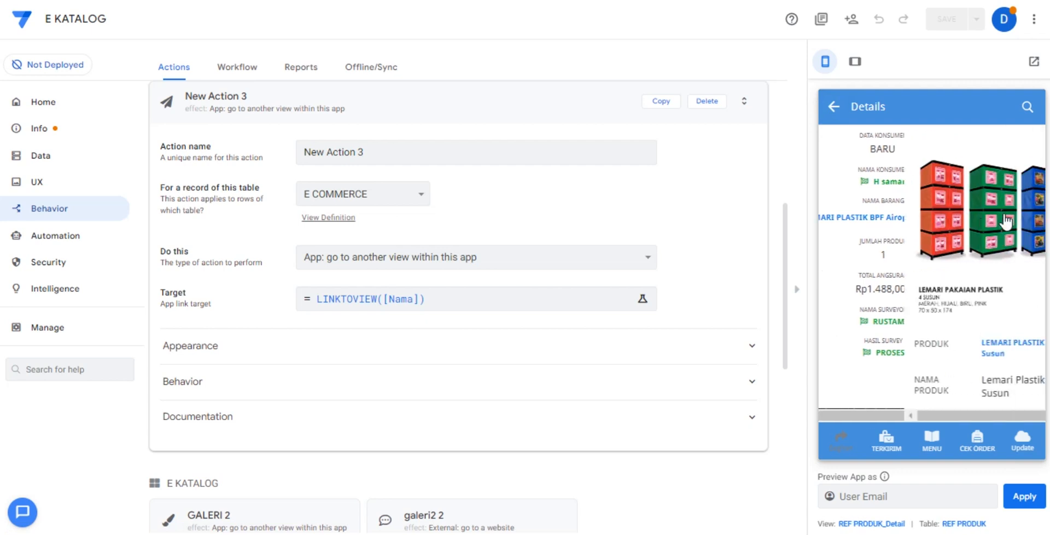
scroll(937, 229, down, 10)
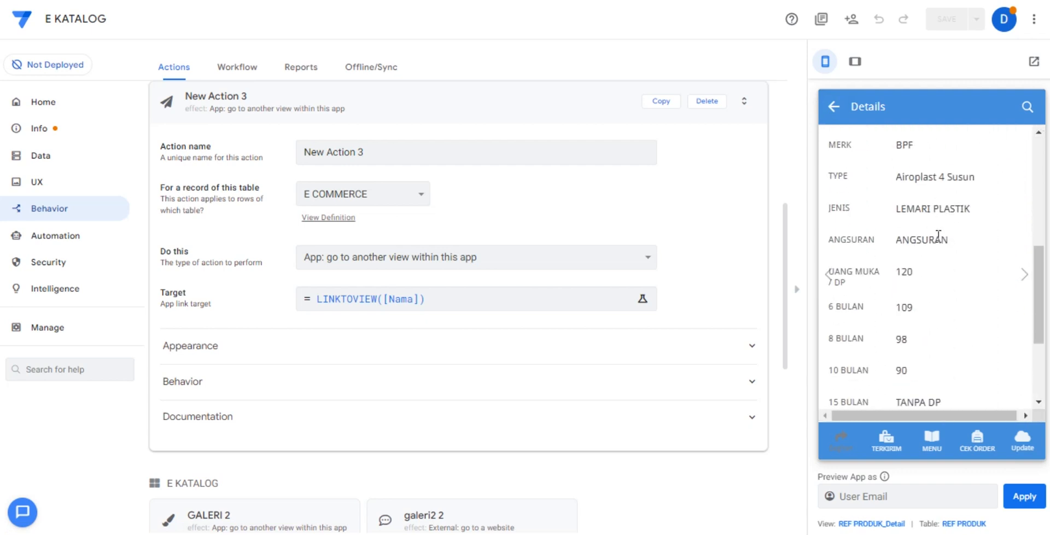
click(834, 106)
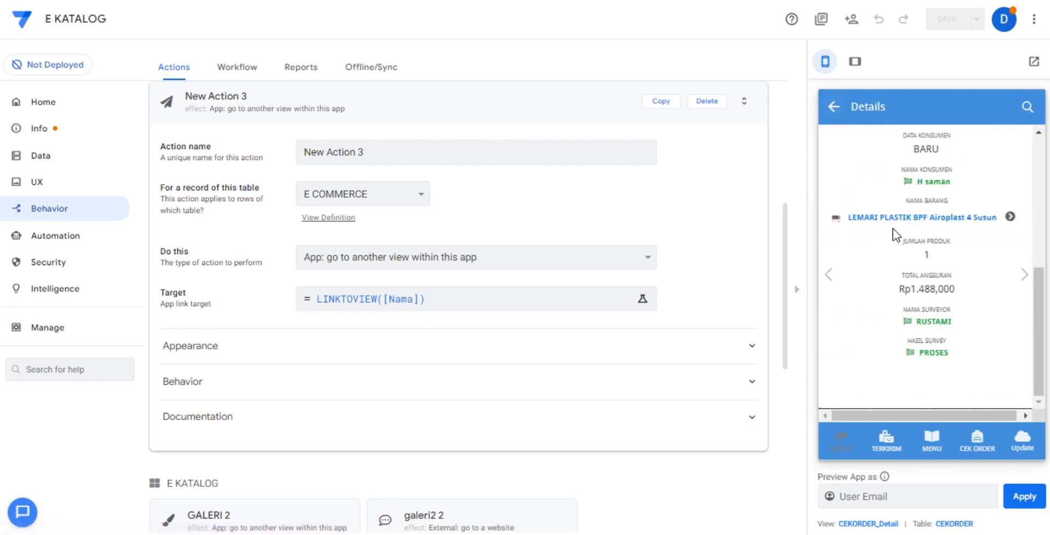
click(931, 439)
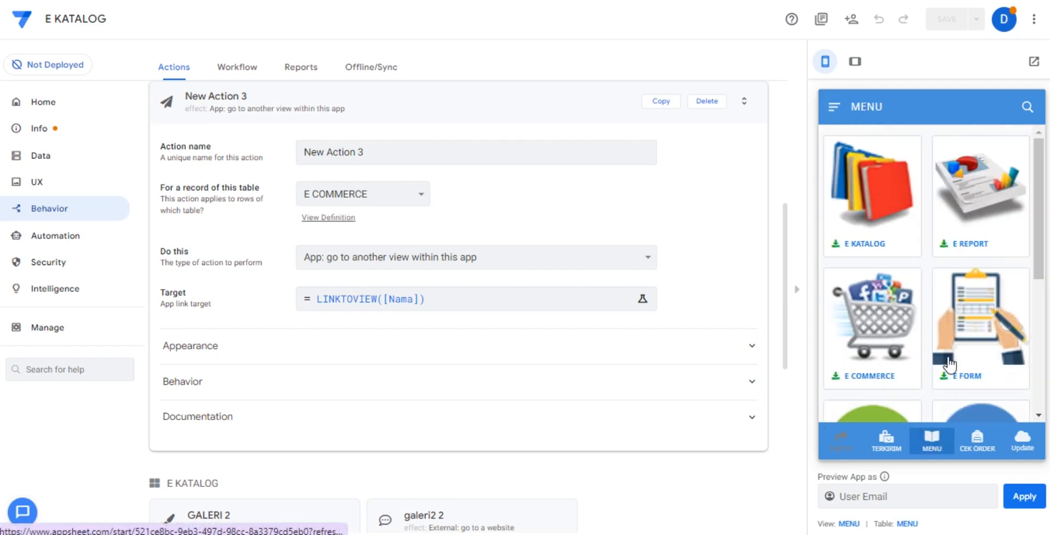